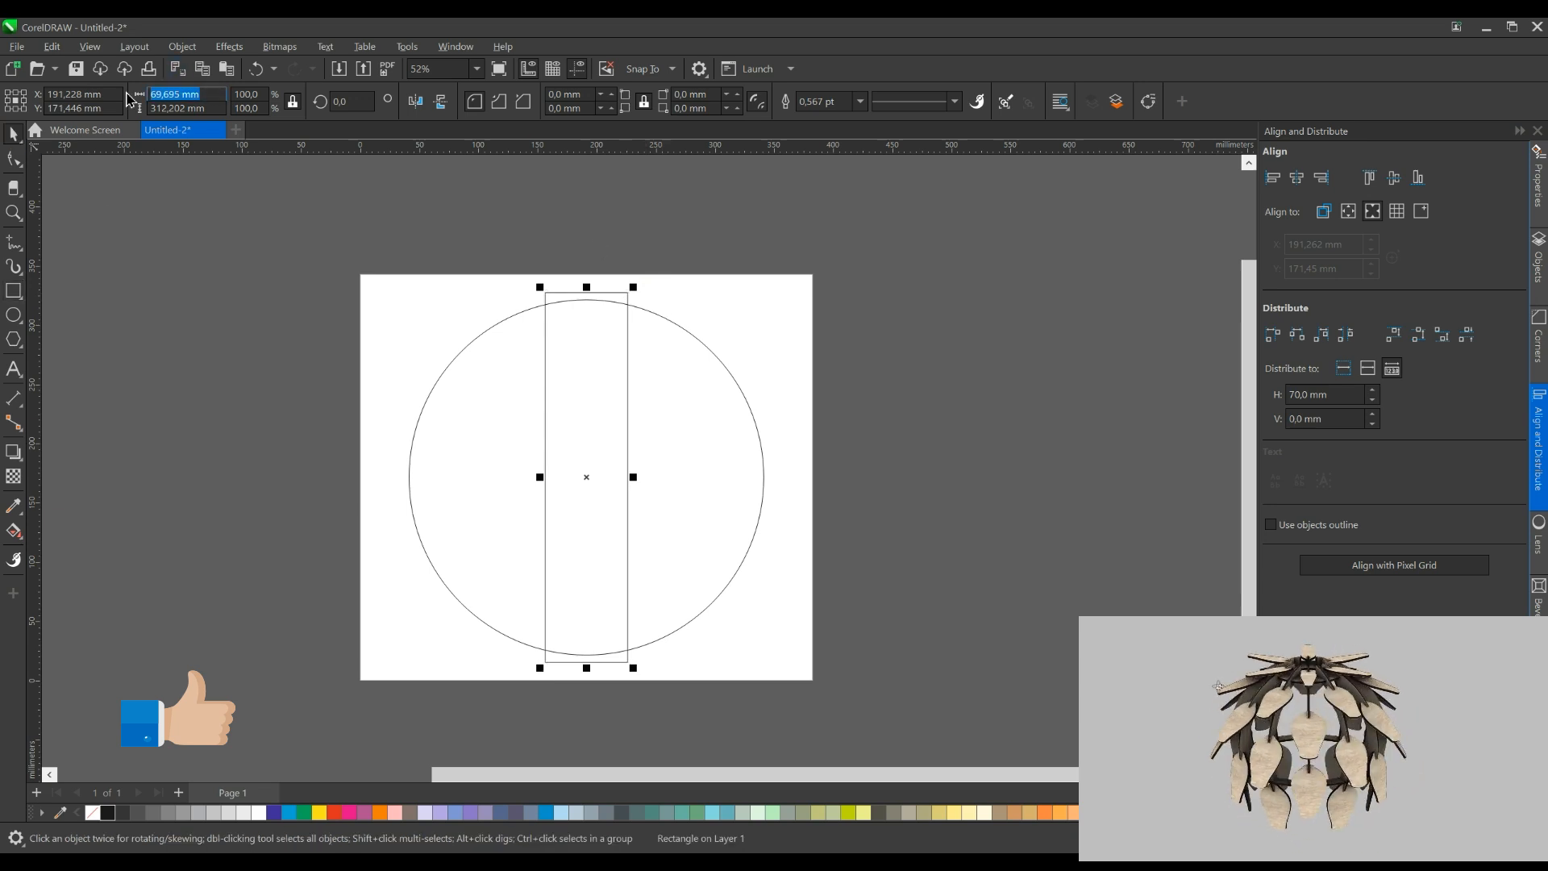
Set the tall rectangle's width to 60 mm and draw a concentric circle about 256 mm in diameter inside the 300 mm circle
key("Return")
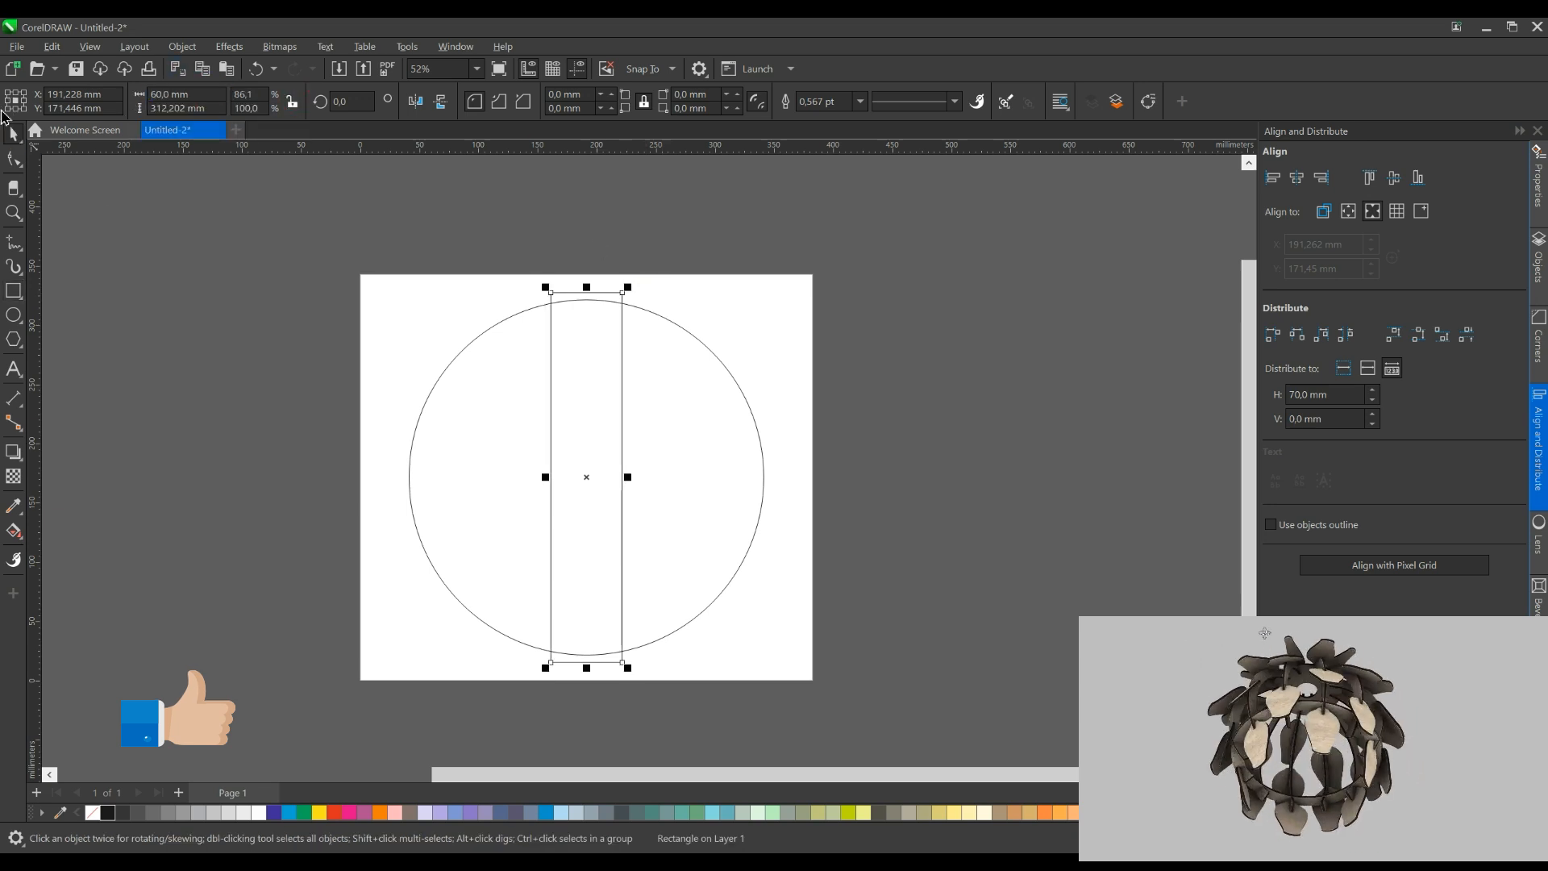
left_click(491, 332)
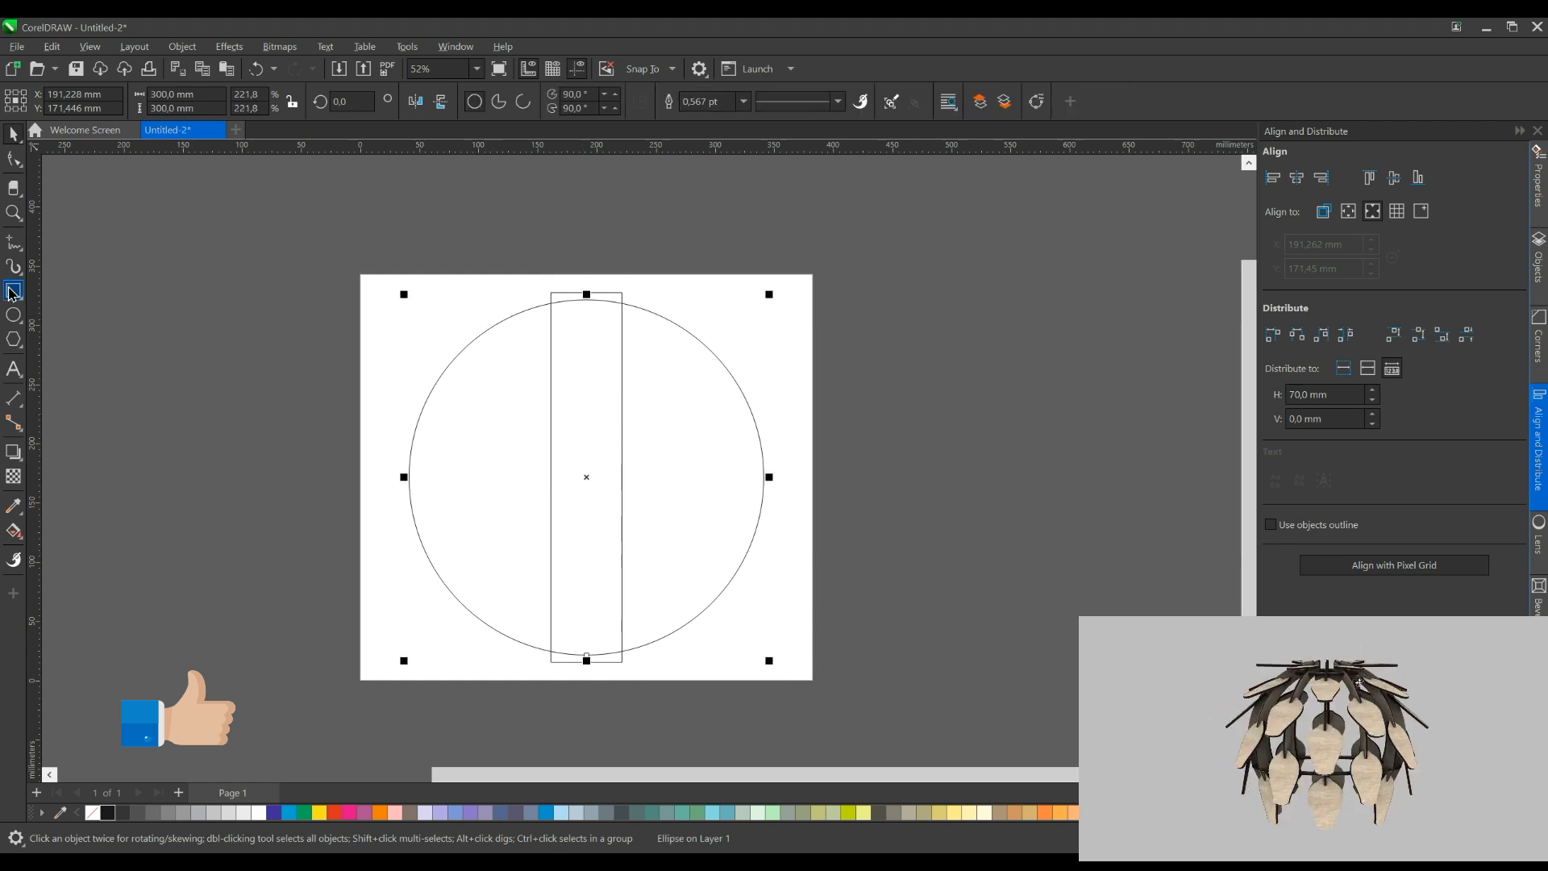
left_click(13, 316)
mouse_move(586, 477)
left_mouse_down()
mouse_move(581, 493)
mouse_move(535, 320)
left_mouse_up()
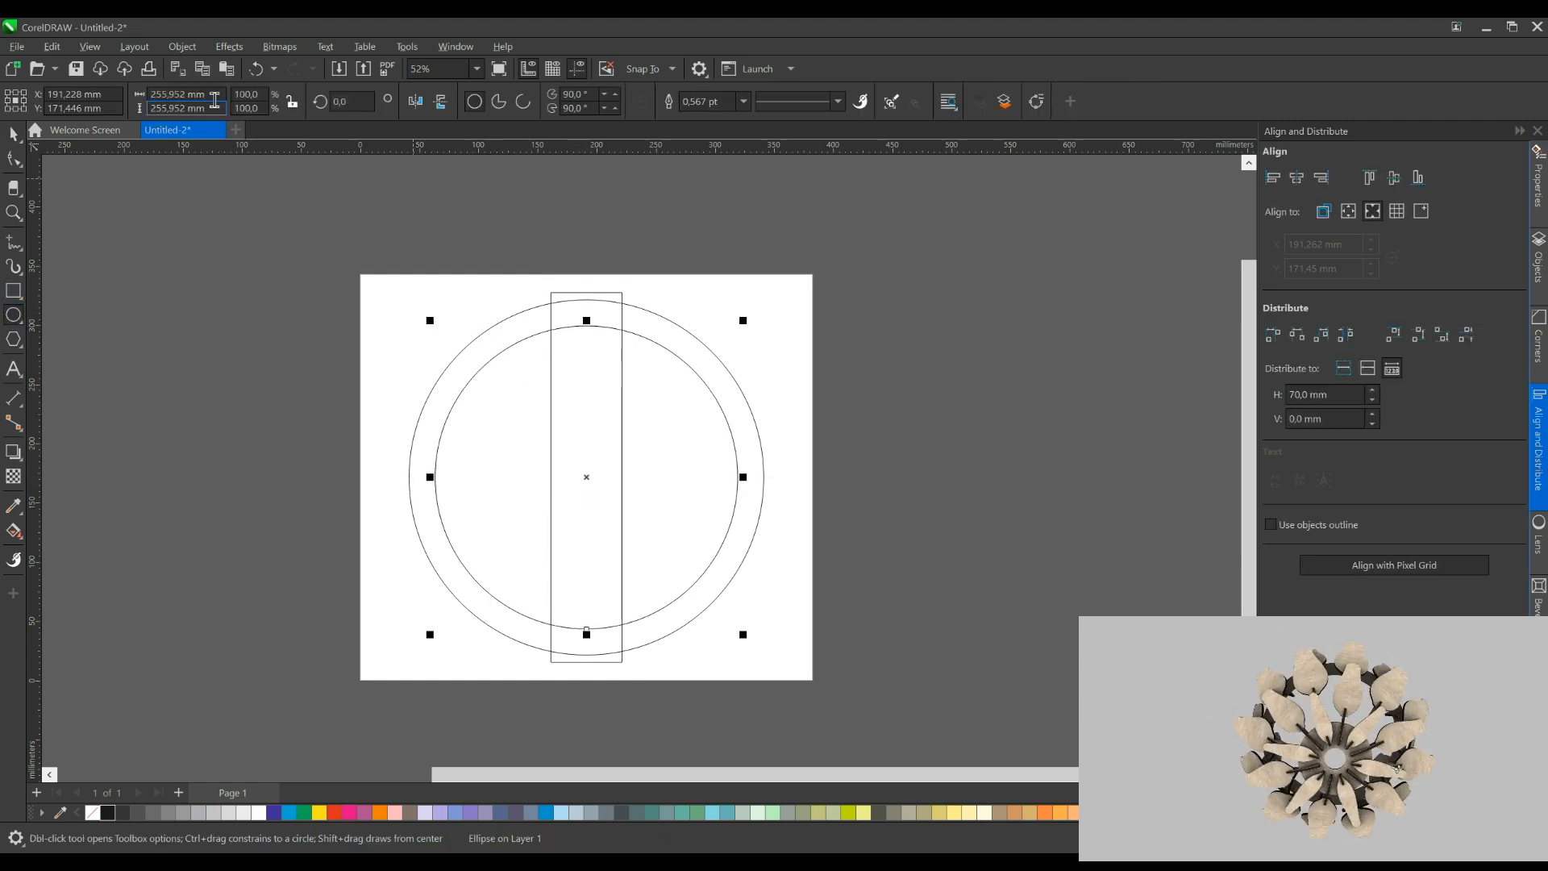
Set the inner circle's diameter to 250 mm with its proportions locked
type("2")
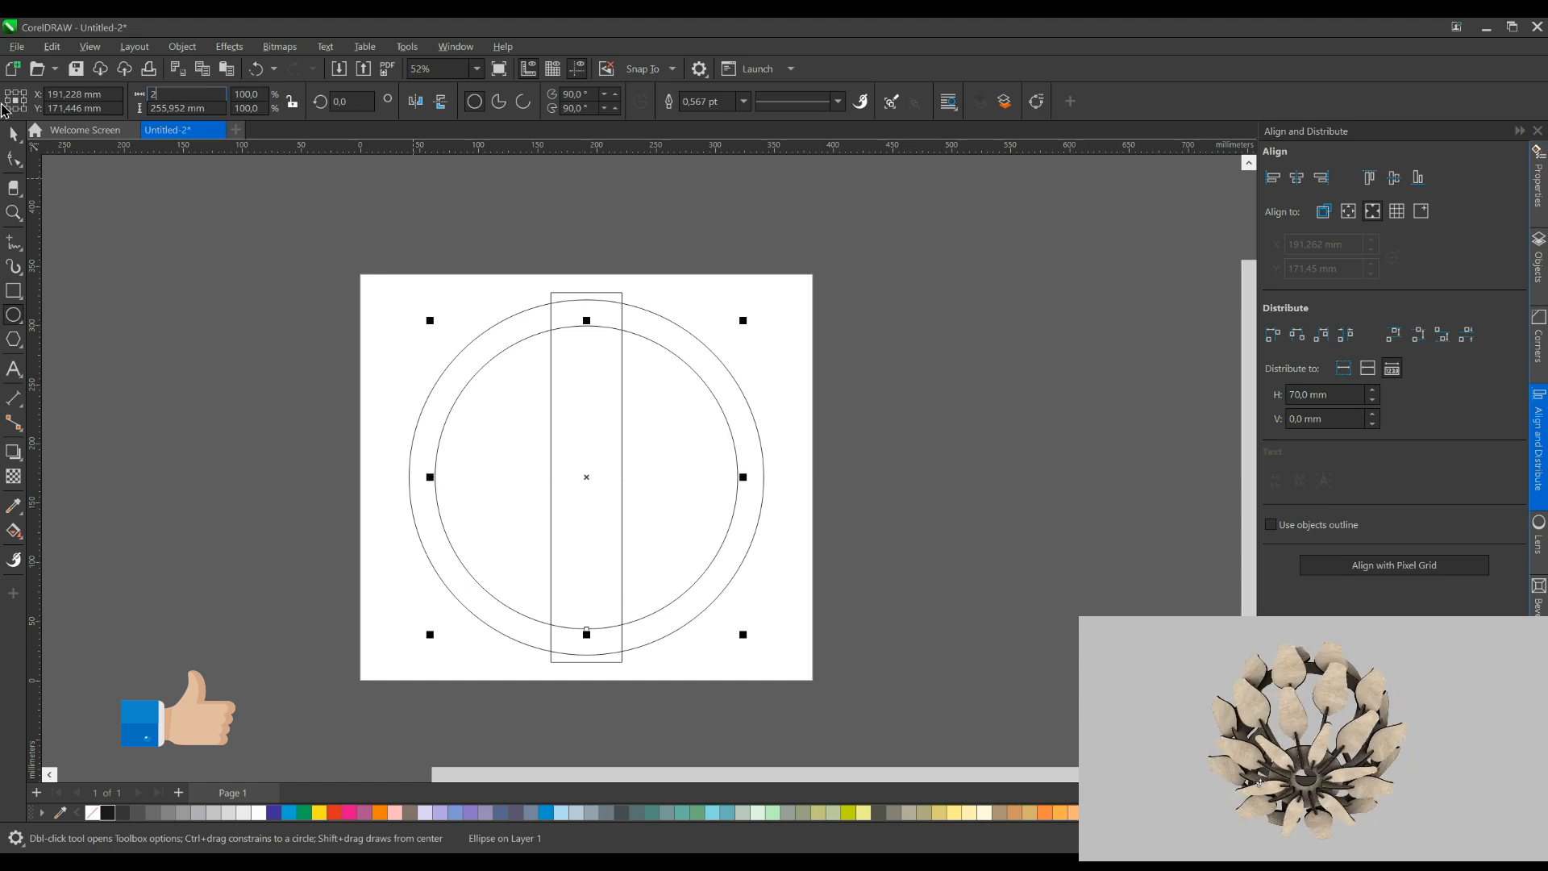
type("40")
key("Return")
key("ctrl+z")
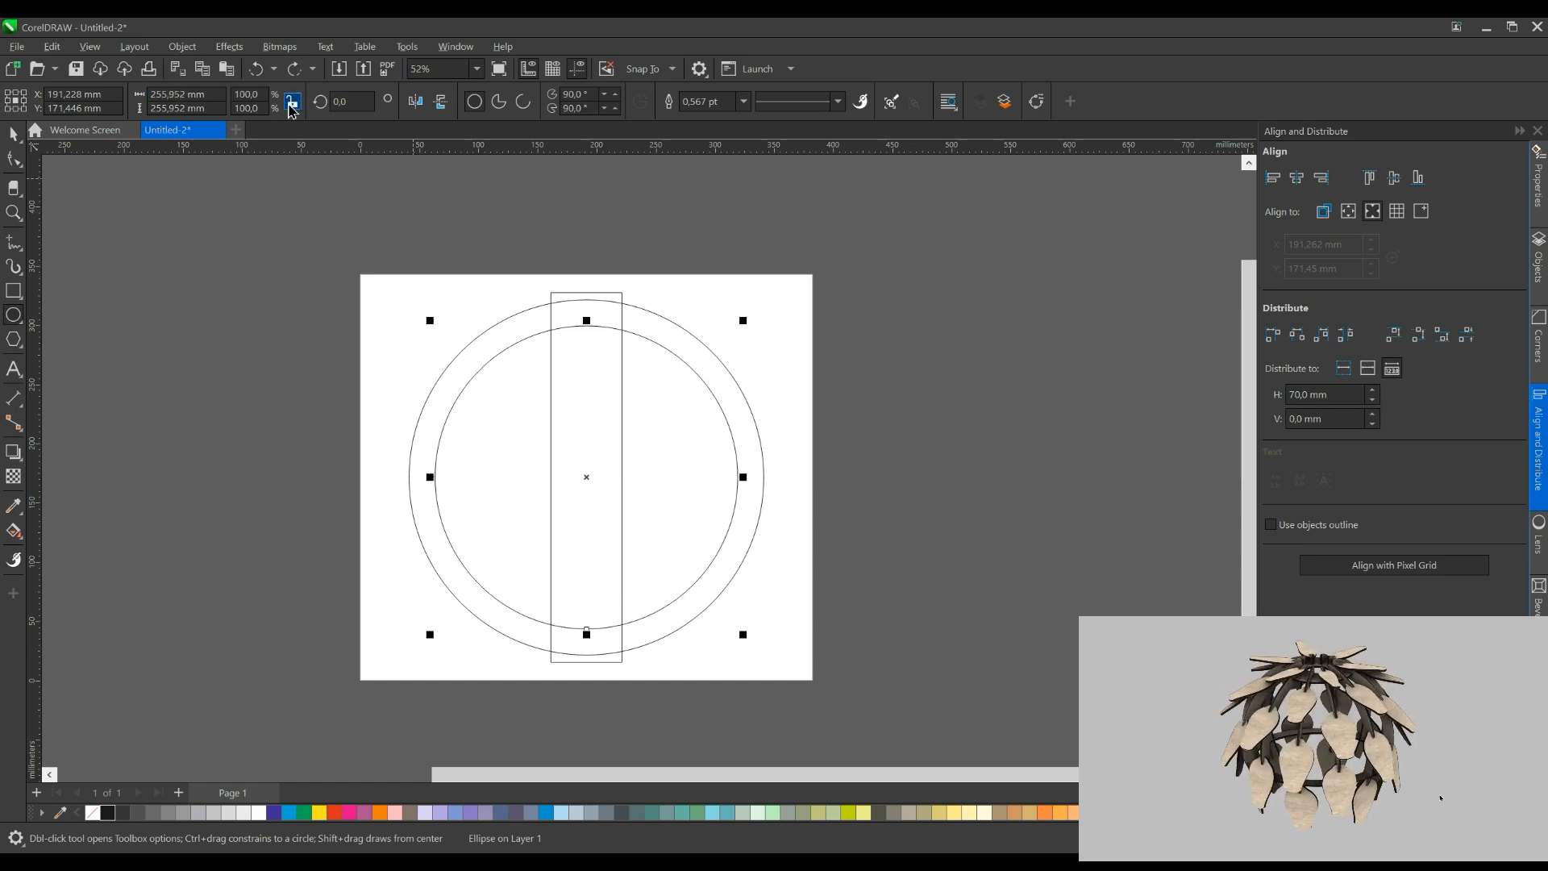
type("240")
key("Return")
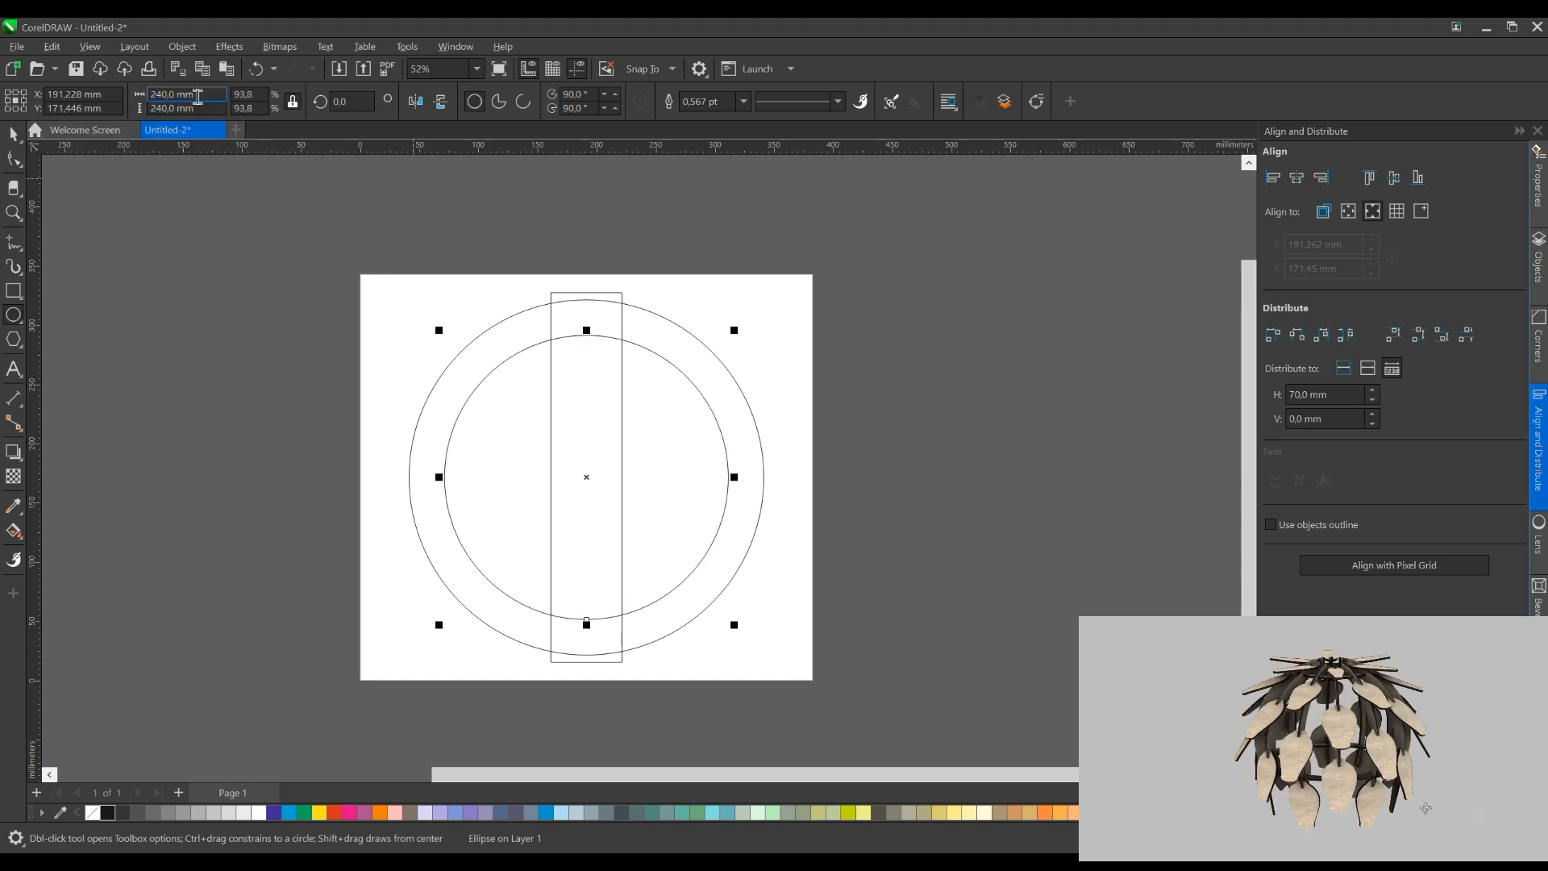
key("Return")
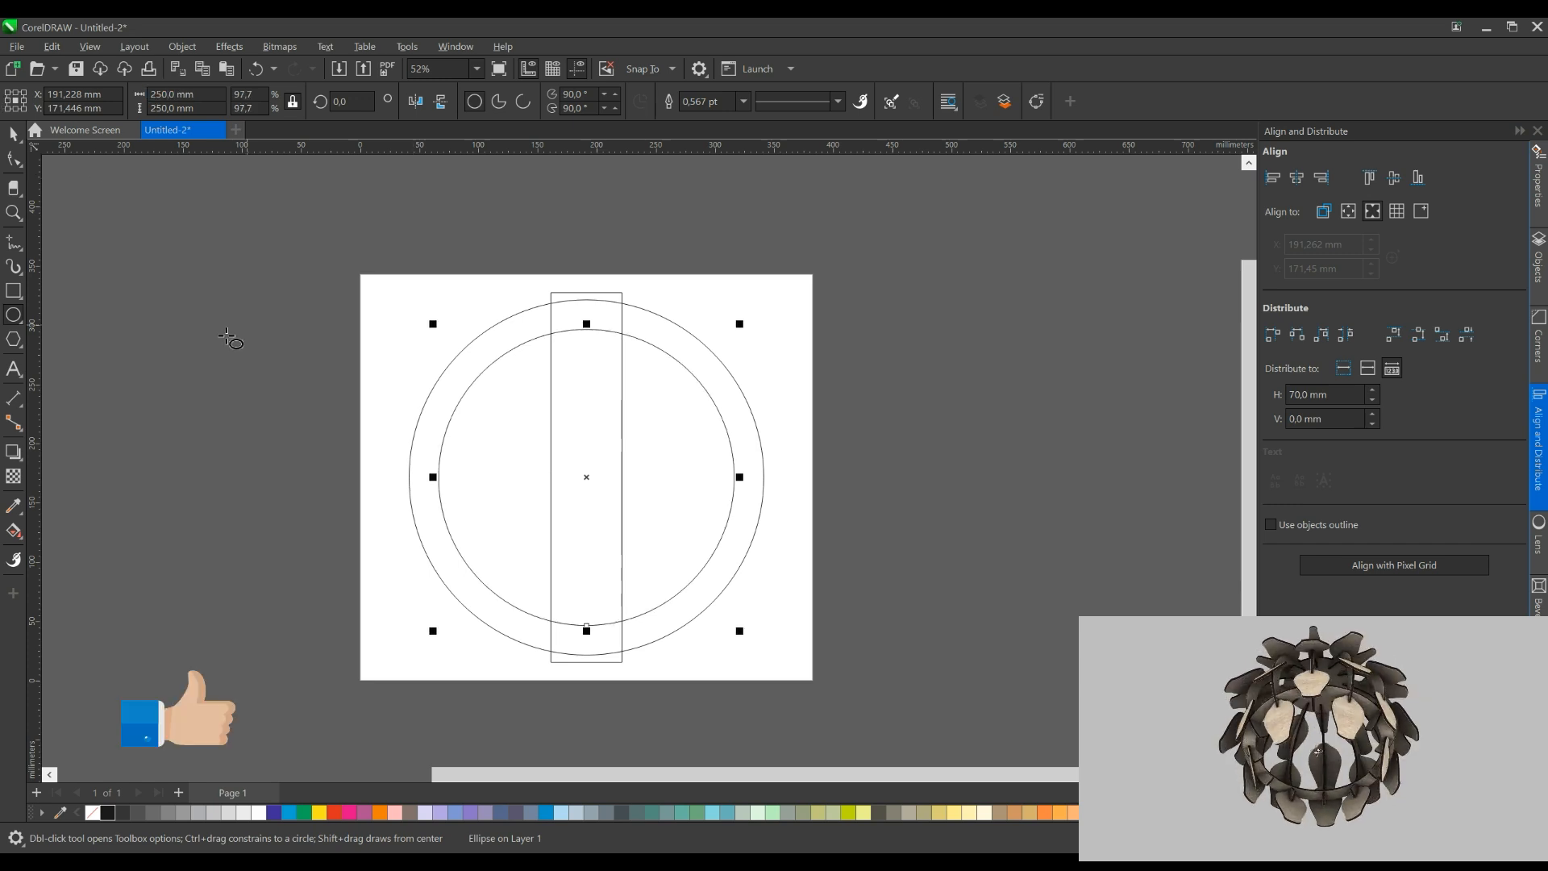
Draw a small horizontal rectangle about 32 by 5 mm outside the outer circle's upper-left edge and set its height to 4 mm
left_click(562, 356)
left_click(14, 292)
scroll(474, 304, "up", 2)
left_click_drag(447, 320, 513, 330)
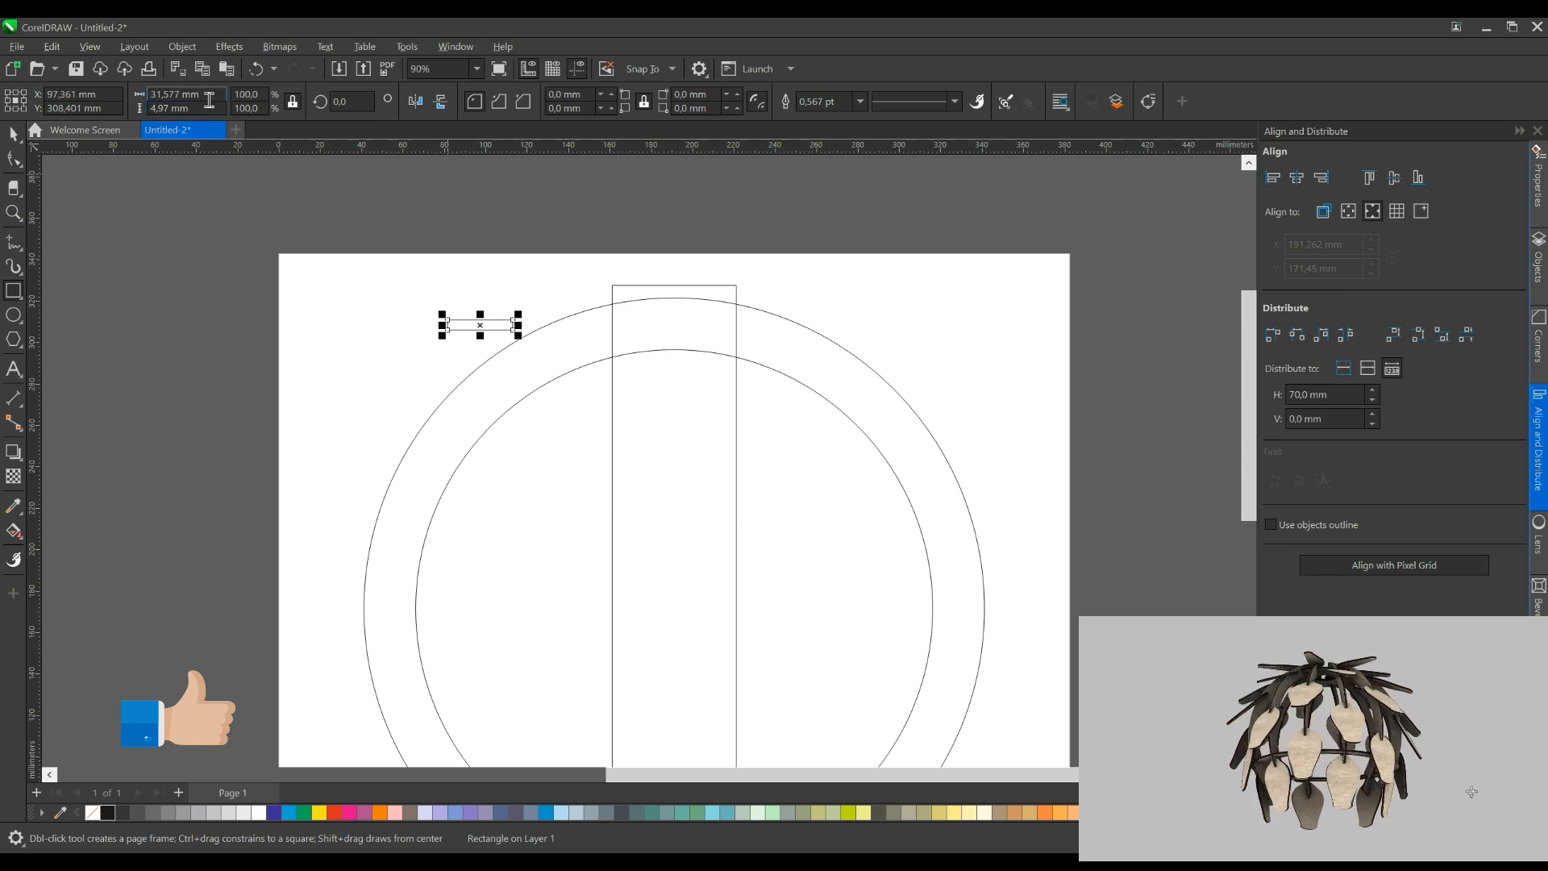
type("4")
key("Return")
Move the small rectangle onto the upper-left edge of the outer circle
left_click(13, 134)
scroll(564, 387, "up", 2)
left_click_drag(439, 305, 543, 316)
Set the inner circle's diameter to 260 mm
left_click(530, 392)
left_click(529, 389)
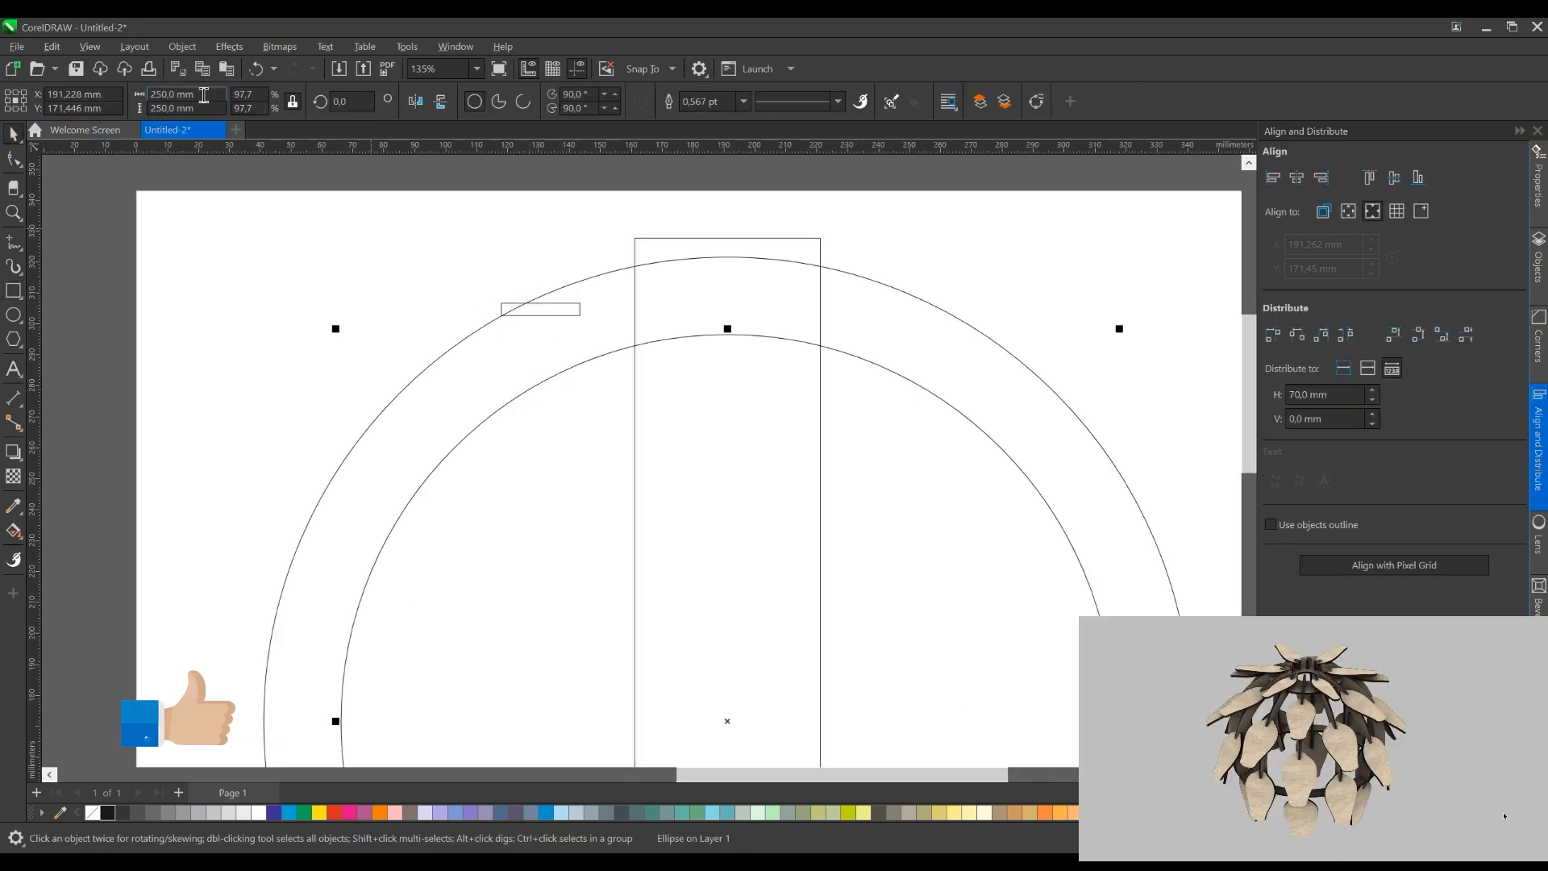
type("60")
key("Return")
left_click(352, 256)
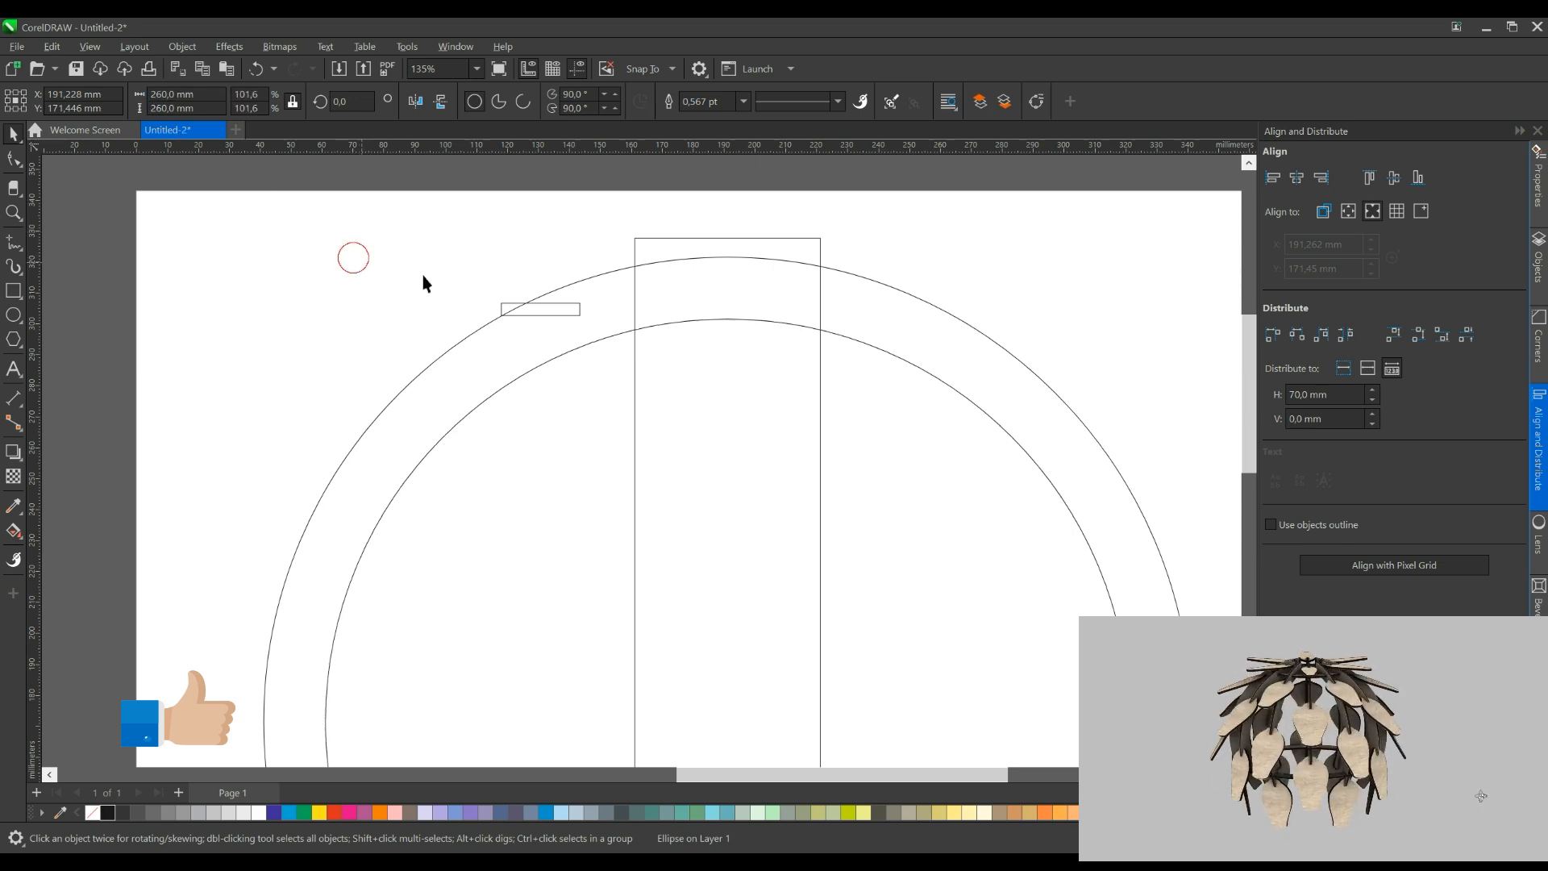
Stretch a copy of the small rectangle into a long horizontal strip overlapping the original and set its width to 100 mm
left_click(538, 314)
scroll(629, 344, "up", 1)
left_click_drag(562, 290, 211, 277)
left_click_drag(590, 277, 629, 279)
left_click_drag(163, 94, 81, 95)
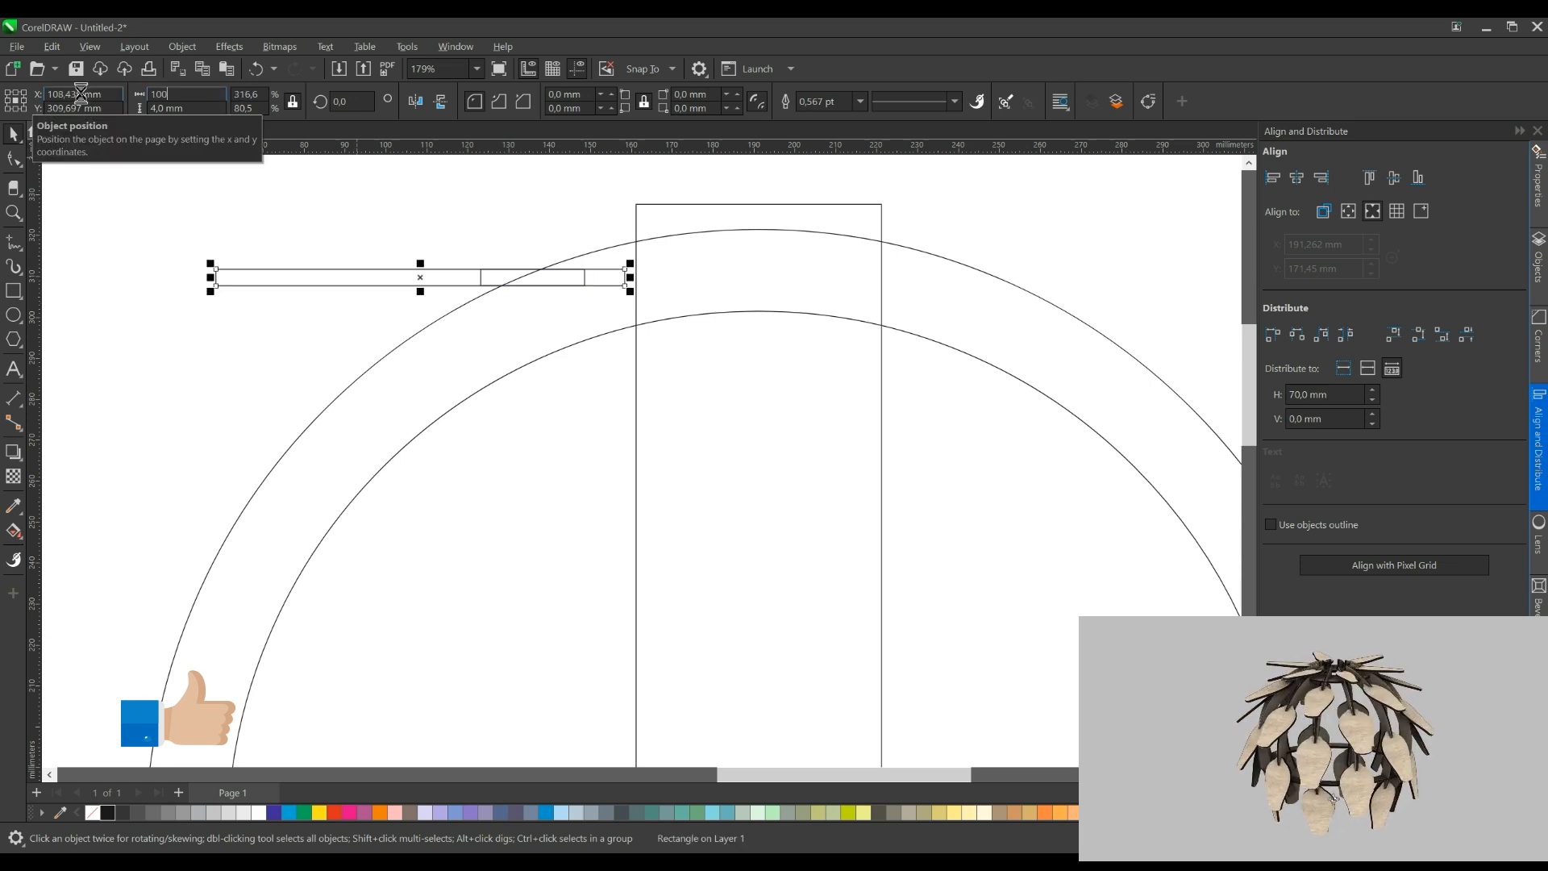
type("100")
key("Return")
left_click(278, 210)
left_click_drag(179, 226, 617, 314)
left_click_drag(422, 211, 624, 333)
left_click(419, 192)
left_click_drag(203, 95, 105, 98)
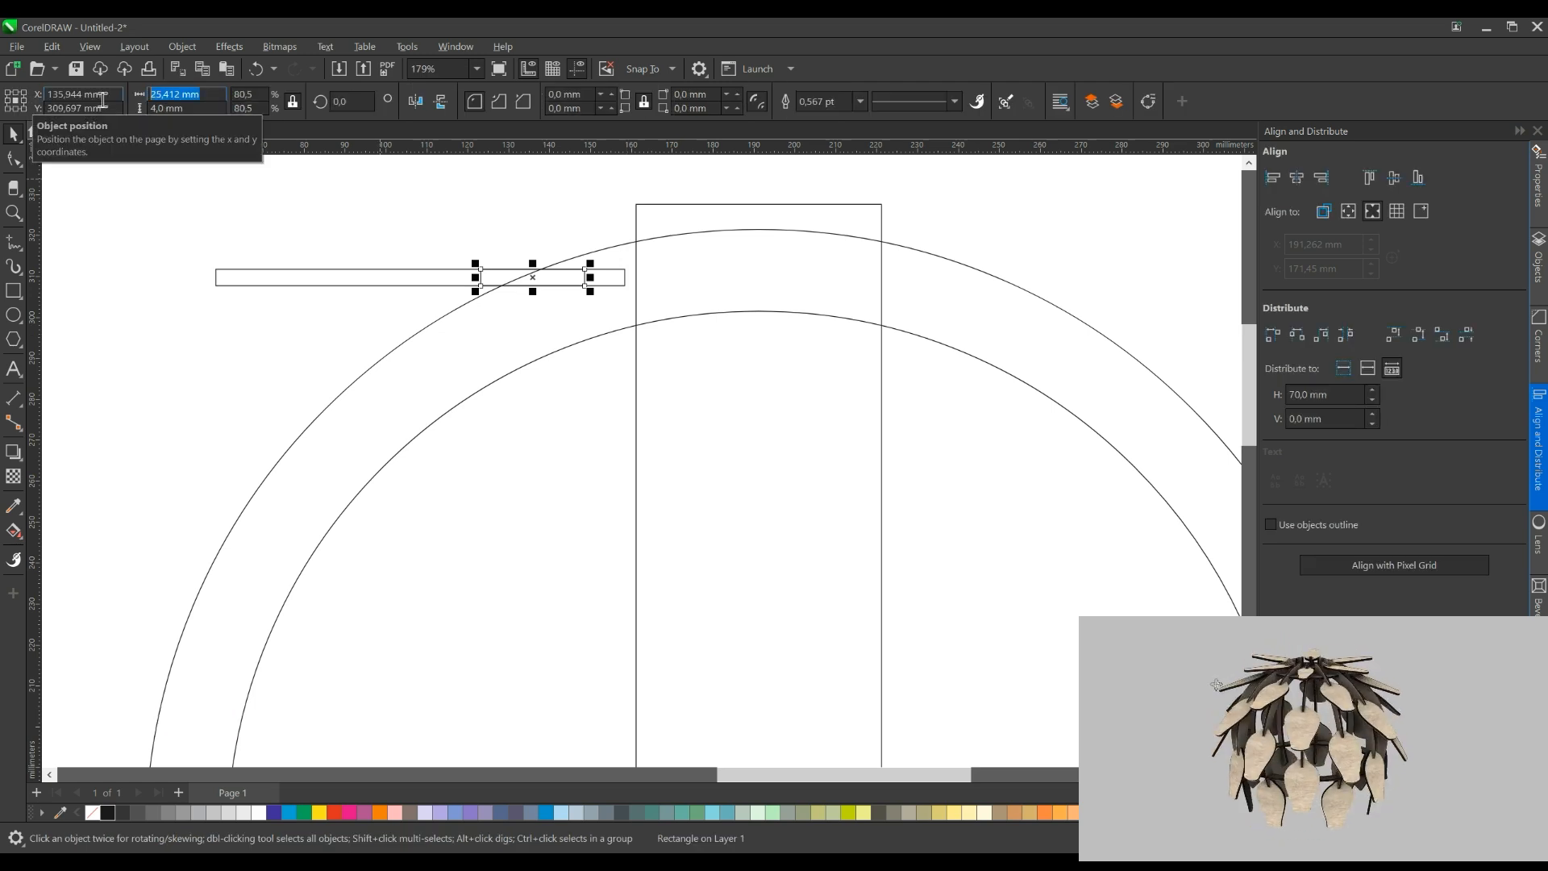
type("25")
key("Return")
key("ctrl+z")
Set the long strip's height to 4 mm
left_click(406, 286)
left_click_drag(209, 105, 19, 115)
type("4")
key("Return")
Adjust the small rectangle's position on the long strip and combine the two rectangles into one object
left_click_drag(385, 206, 642, 359)
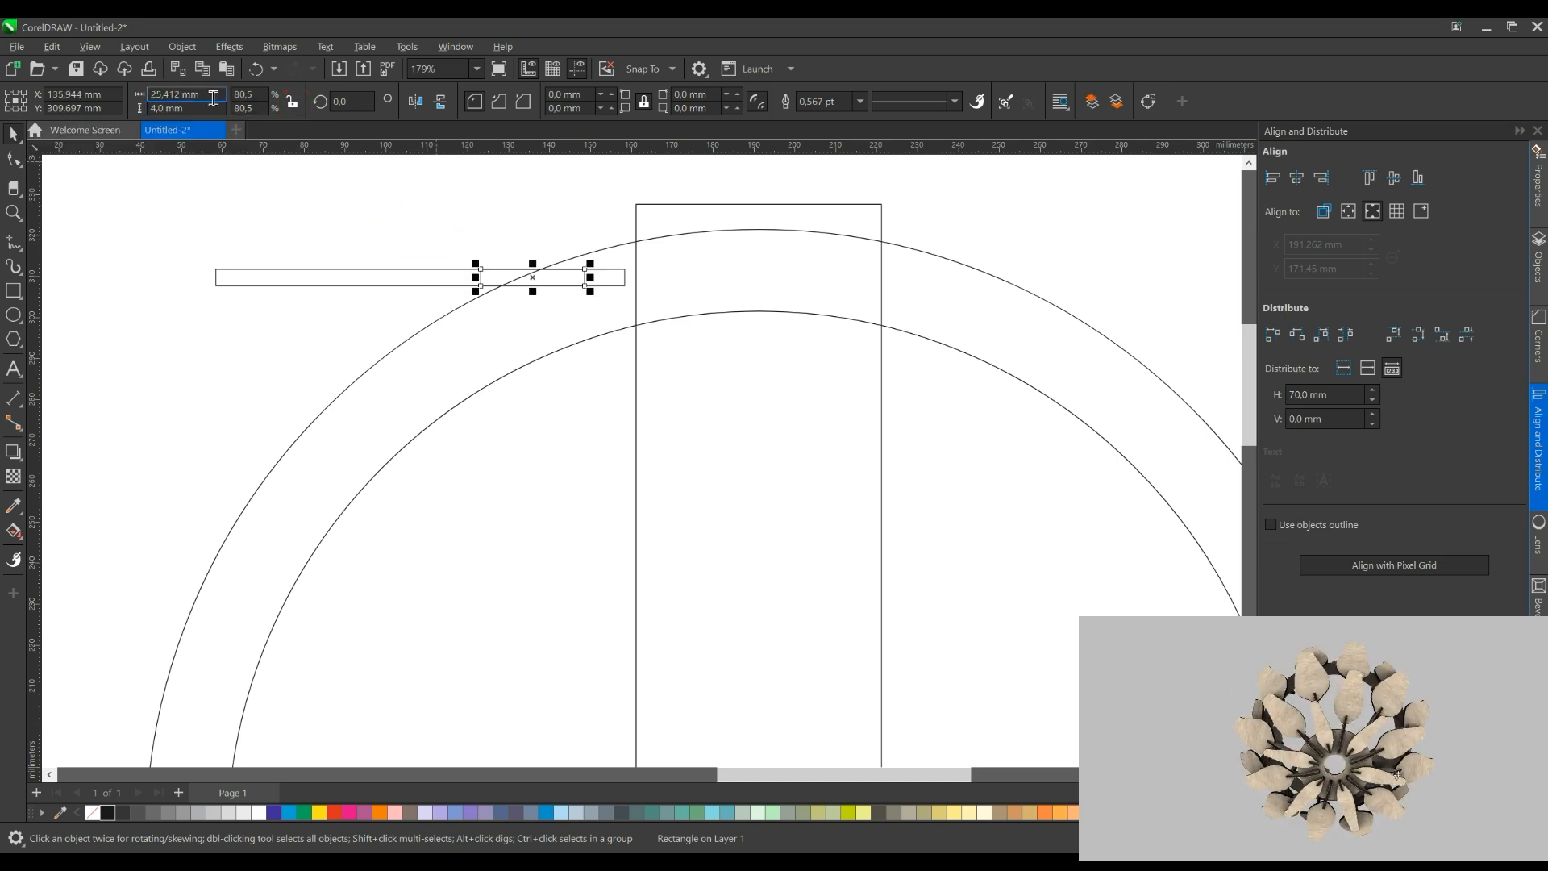
scroll(592, 274, "up", 3)
mouse_move(577, 283)
left_mouse_down()
mouse_move(564, 283)
mouse_move(591, 287)
left_mouse_up()
scroll(560, 280, "down", 3)
left_click_drag(146, 249, 643, 312)
left_click(473, 103)
left_click(440, 186)
scroll(310, 264, "down", 3)
left_click_drag(481, 308, 482, 308)
left_click(429, 226)
Review the constrain angle in the application's editing options
left_click(645, 71)
left_click(575, 182)
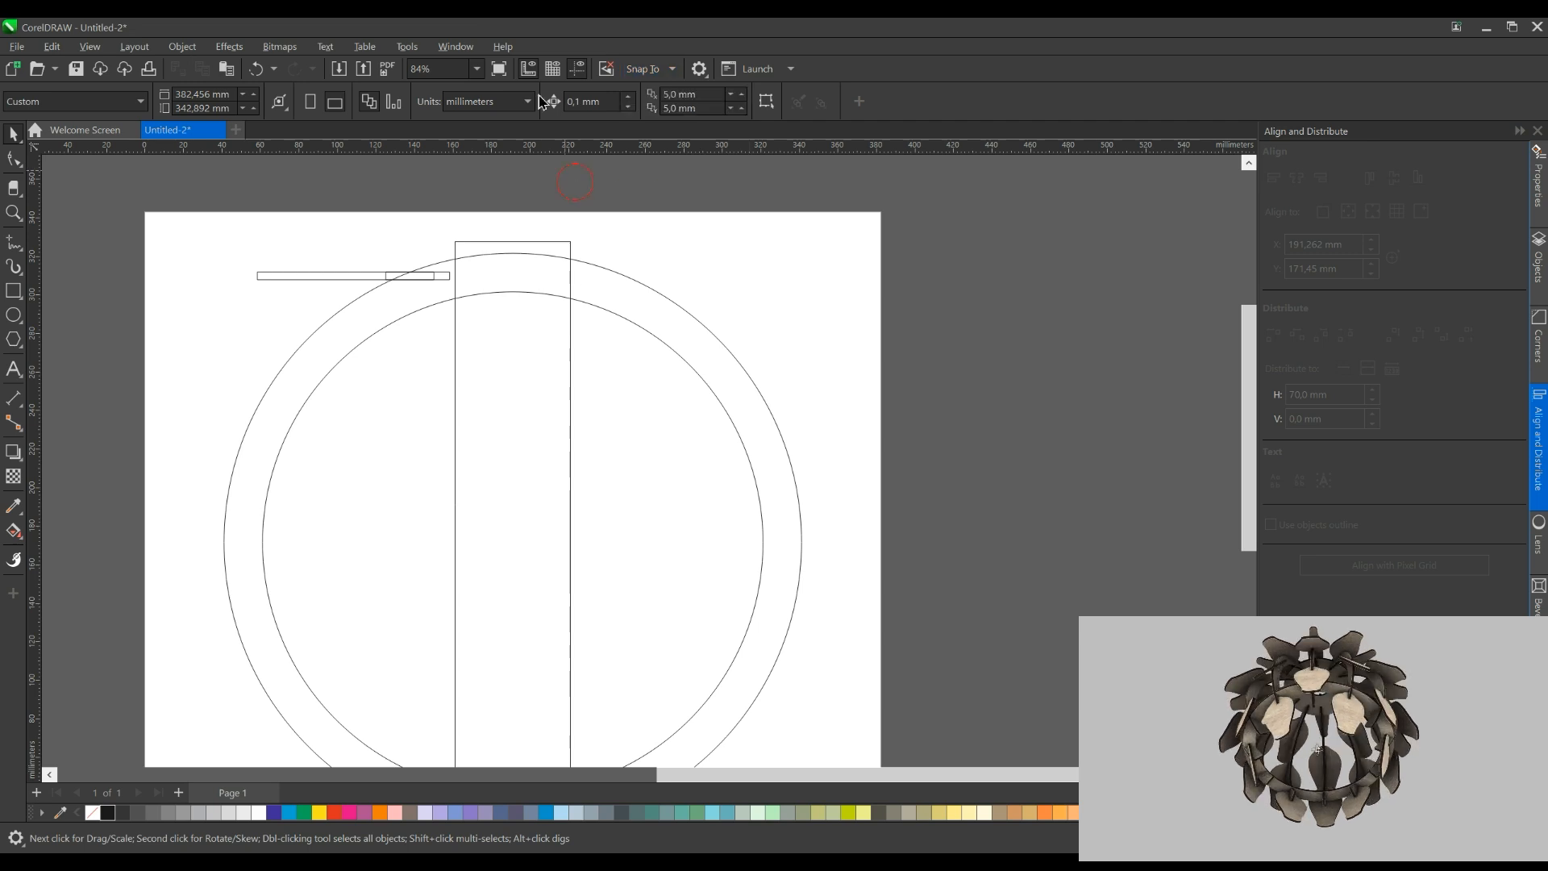
left_click(407, 46)
mouse_move(452, 64)
left_click(625, 71)
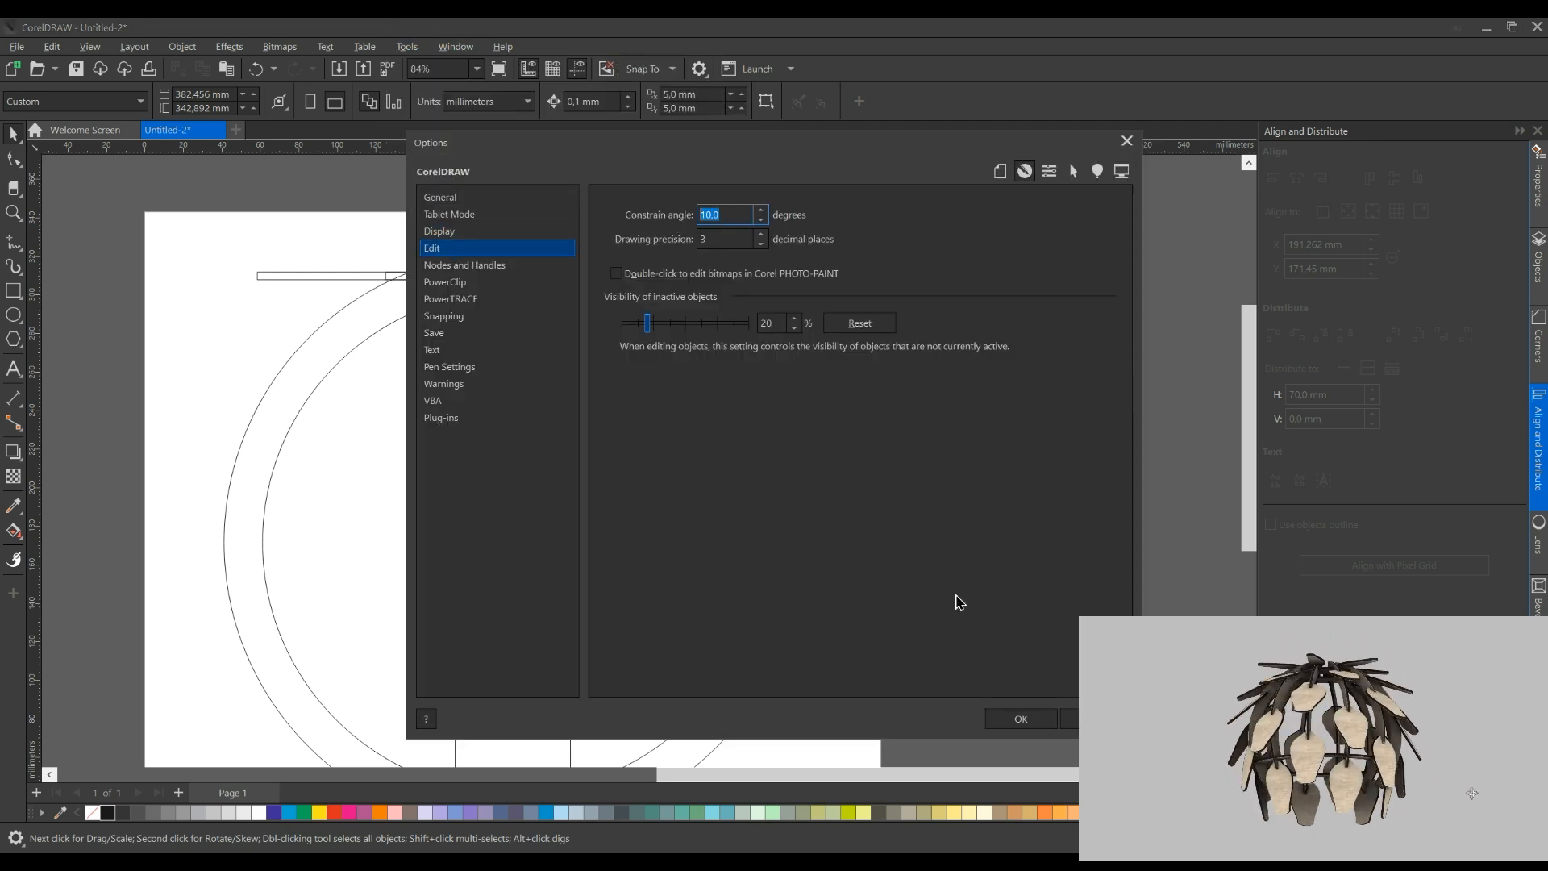
left_click(1021, 719)
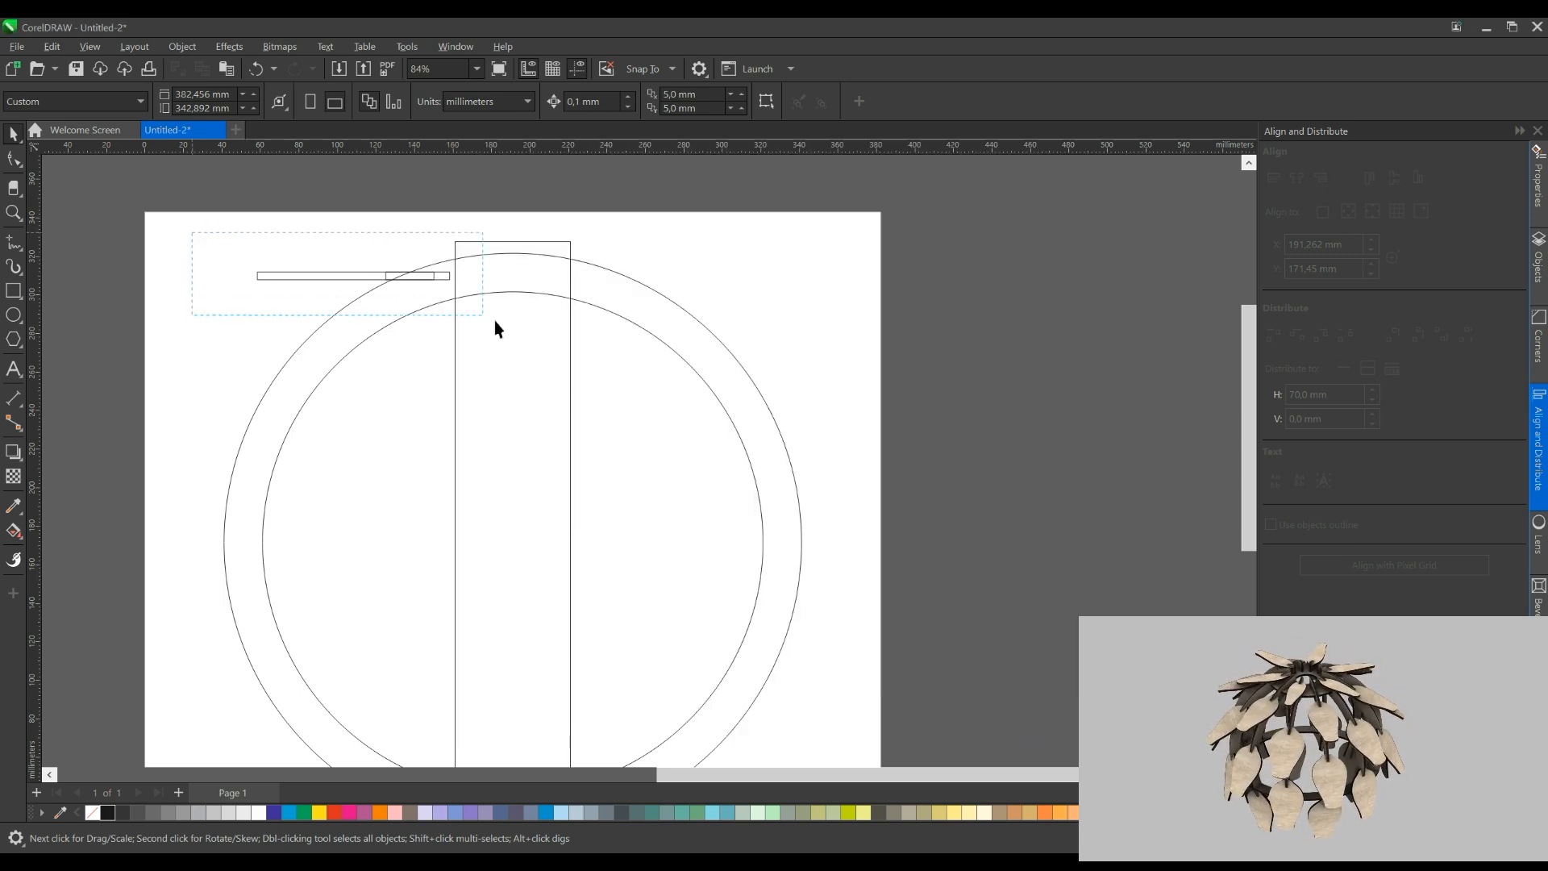
Rotate copies of the combined strip around the circles' centre in 20-degree steps down the left side, making five copies
left_click_drag(495, 321, 498, 323)
scroll(407, 287, "down", 1)
left_click(359, 277)
left_click_drag(360, 277, 498, 509)
scroll(312, 242, "down", 1)
left_click_drag(274, 263, 253, 361)
right_click(252, 362)
key("ctrl+r")
key("ctrl+r")
key("ctrl+r")
key("ctrl+r")
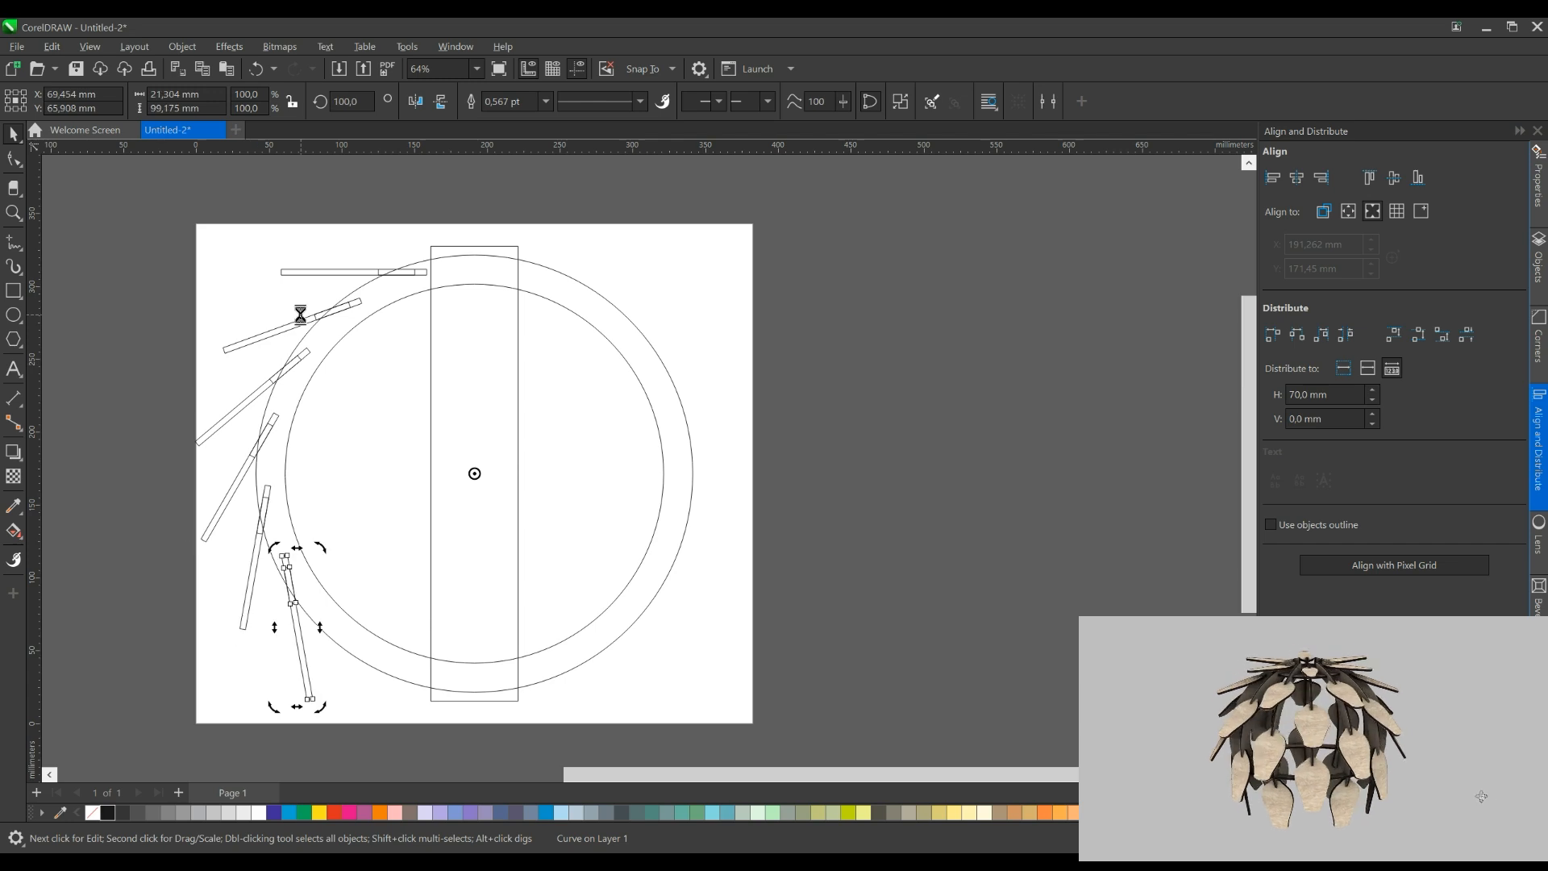
Combine the two circles into a ring and subtract the tall central rectangle from it
left_click_drag(359, 540, 516, 259)
left_click(606, 242)
left_click(473, 100)
left_click(576, 229, "shift")
left_click(605, 101)
left_click(604, 202)
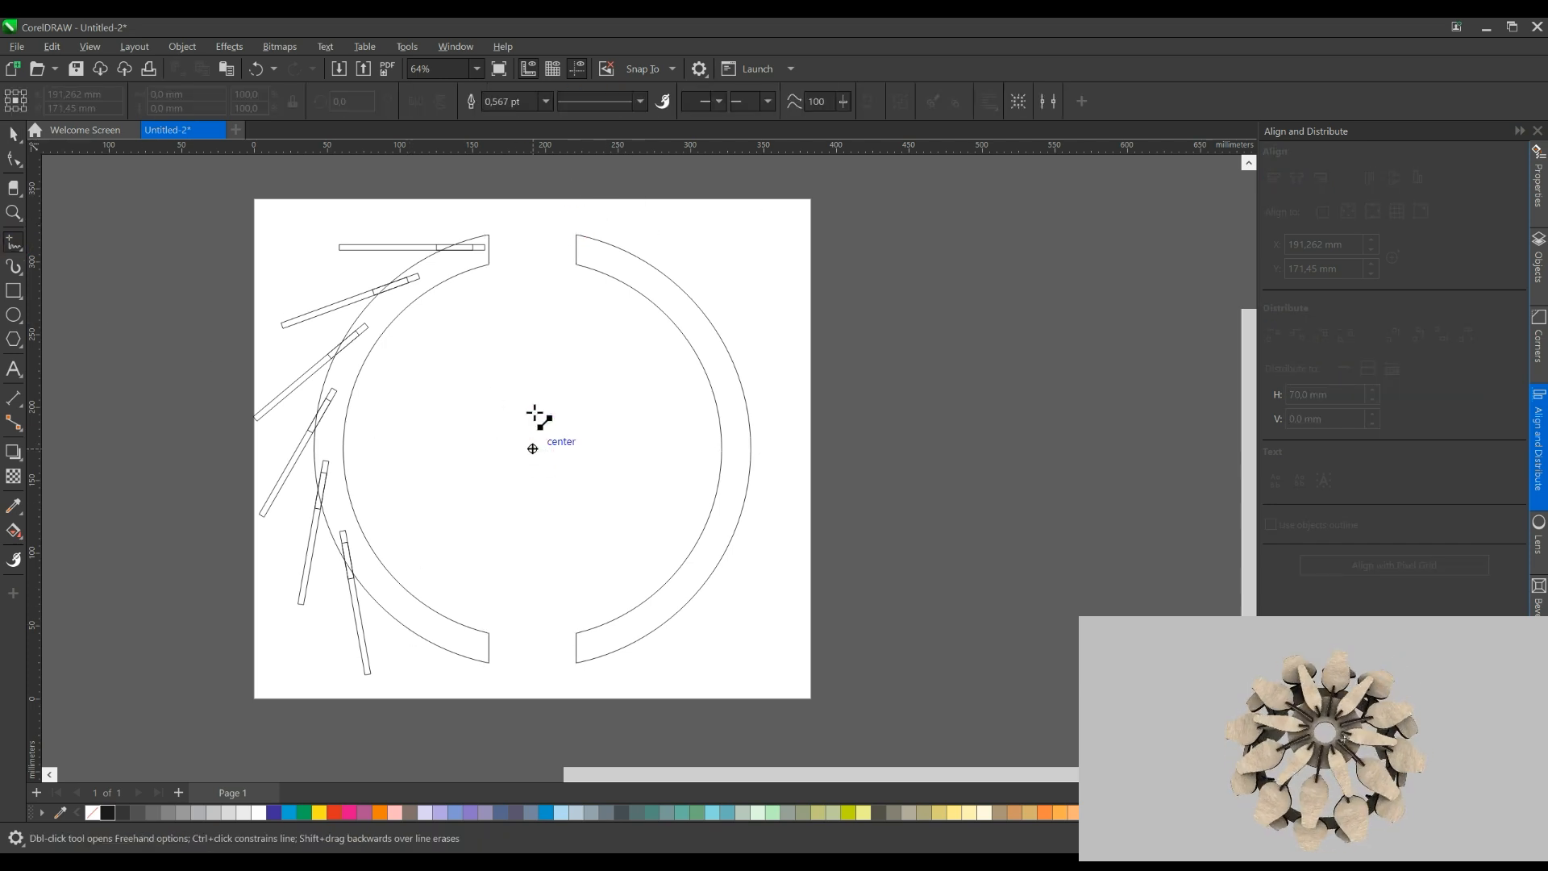
Draw a straight line from the ring's centre to its outer edge beside the lowest rotated strip
left_click(536, 448)
scroll(371, 553, "up", 3)
scroll(359, 483, "up", 2)
left_click(338, 477)
Delete the line's part inside the inner circle and the left ring section below the line with Virtual Segment Delete
left_click(13, 189)
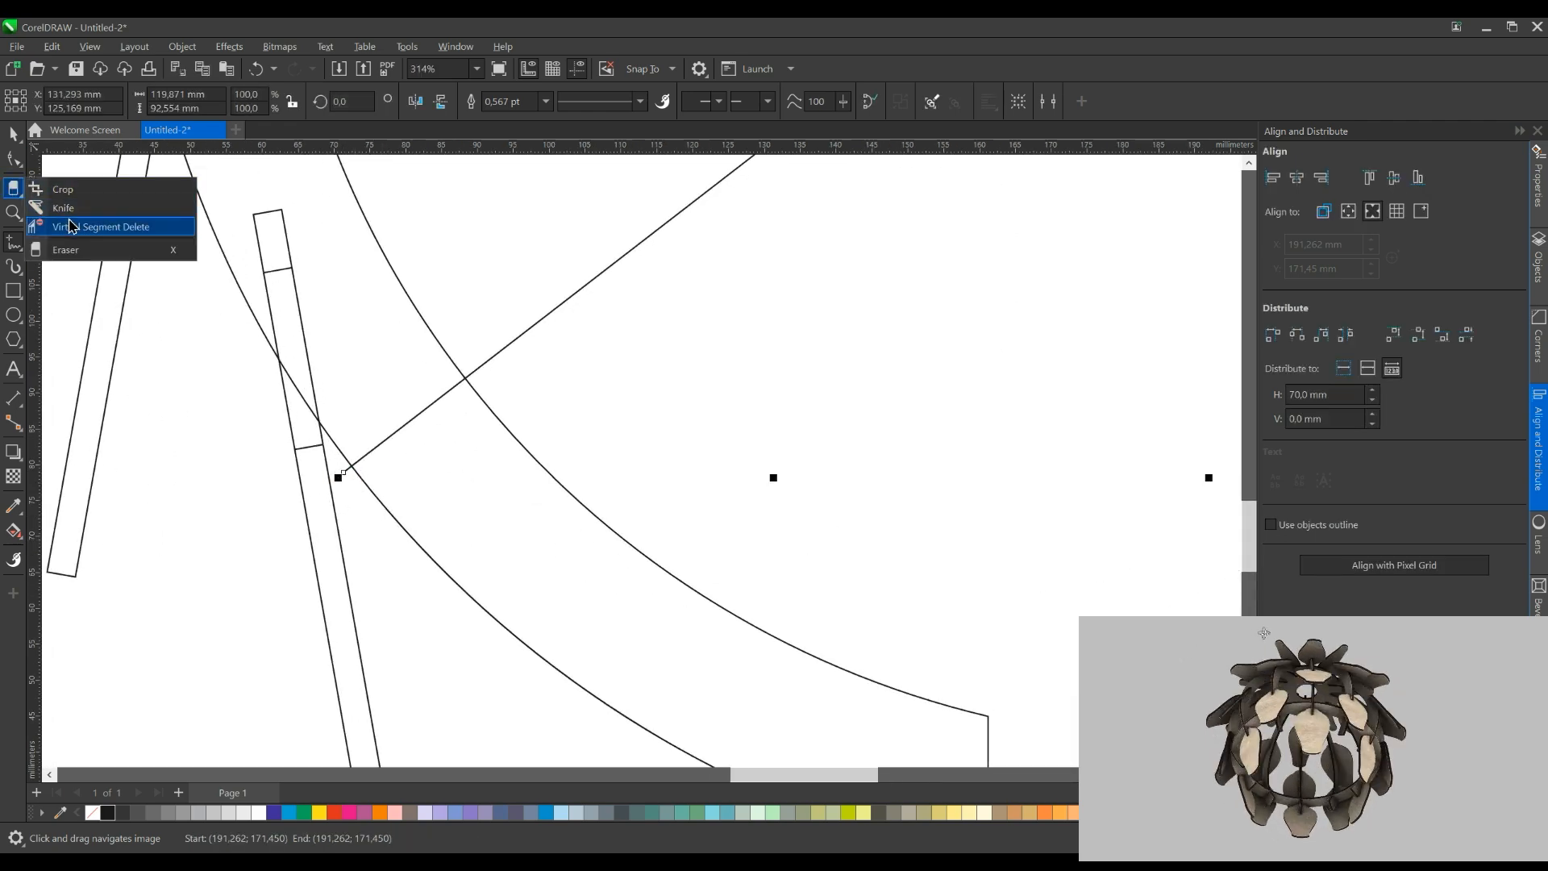
left_click(105, 213)
scroll(346, 476, "down", 4)
scroll(562, 425, "down", 2)
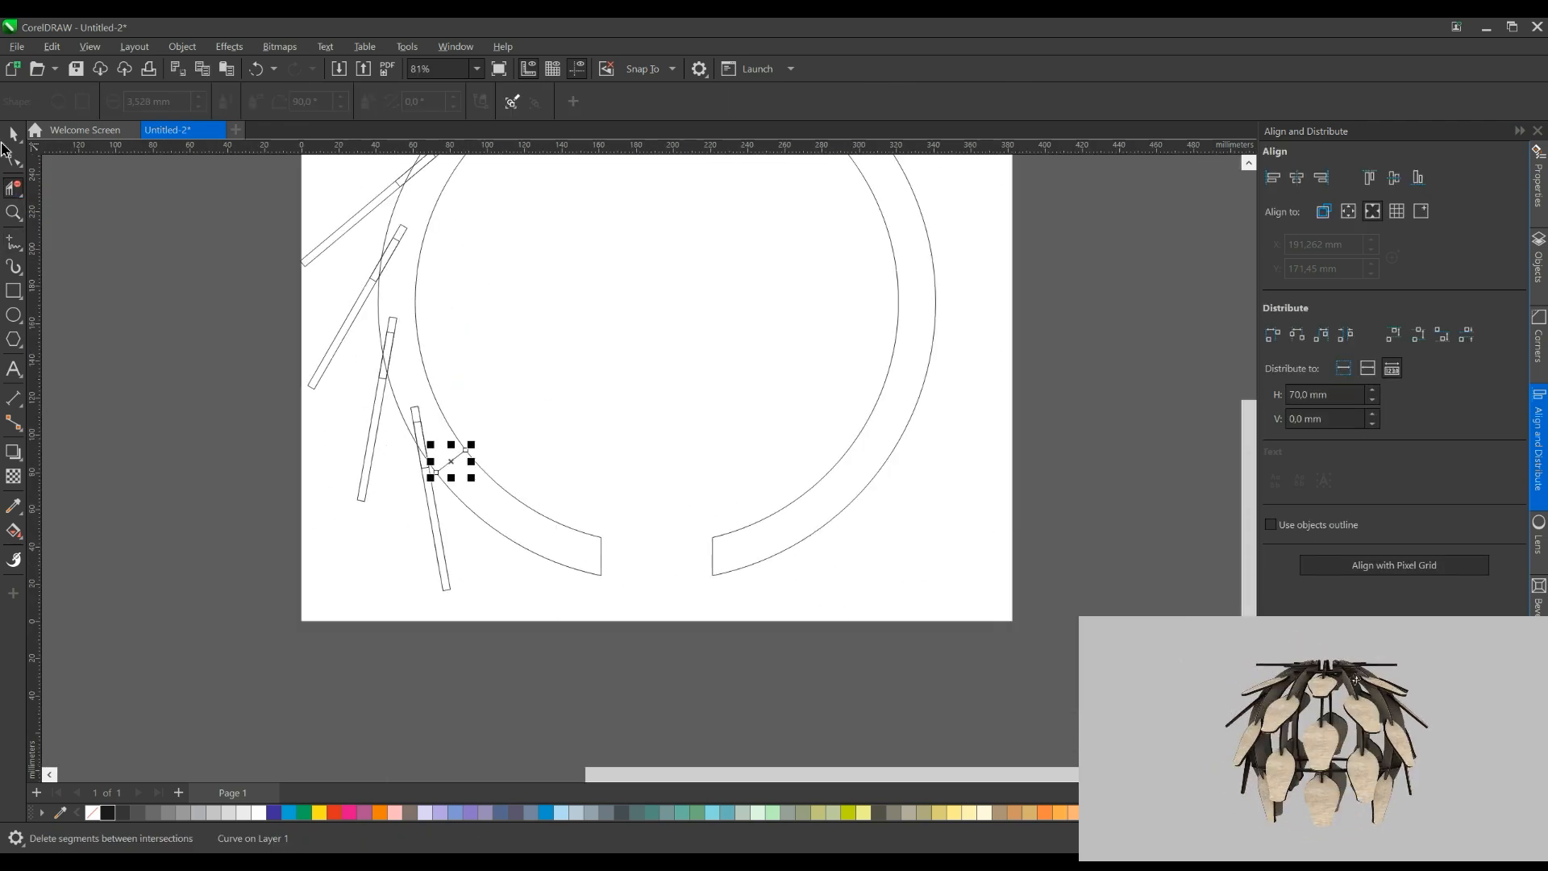
left_click(560, 500)
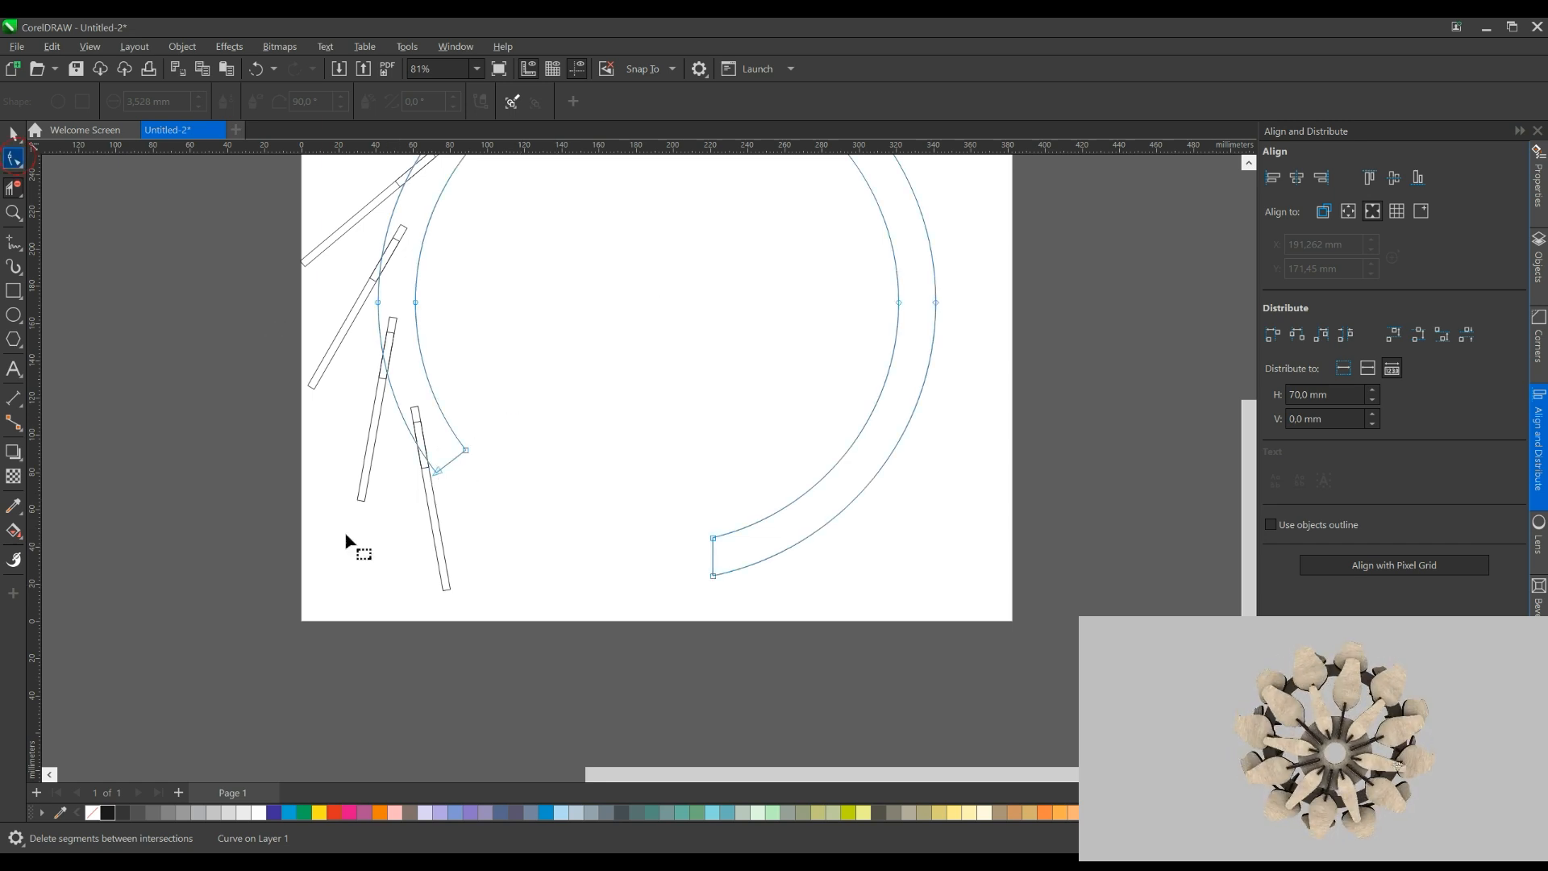
Round the end corners of the left ring segment with a 2 mm fillet
scroll(264, 475, "down", 1)
key("F10")
left_click(1538, 339)
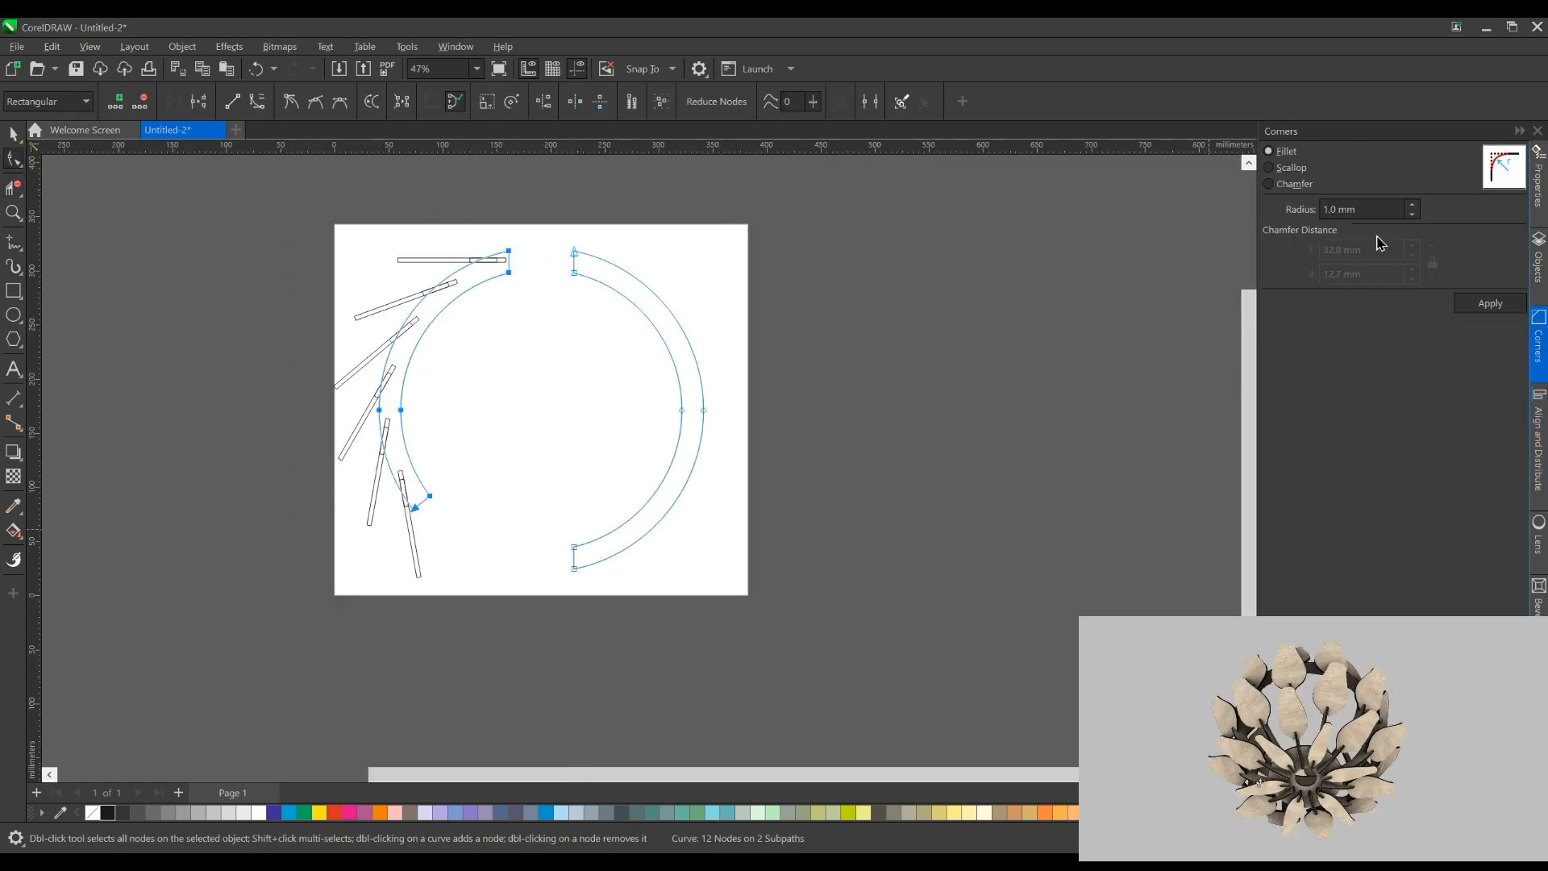
type("2")
key("Return")
scroll(474, 224, "up", 1)
left_click(12, 135)
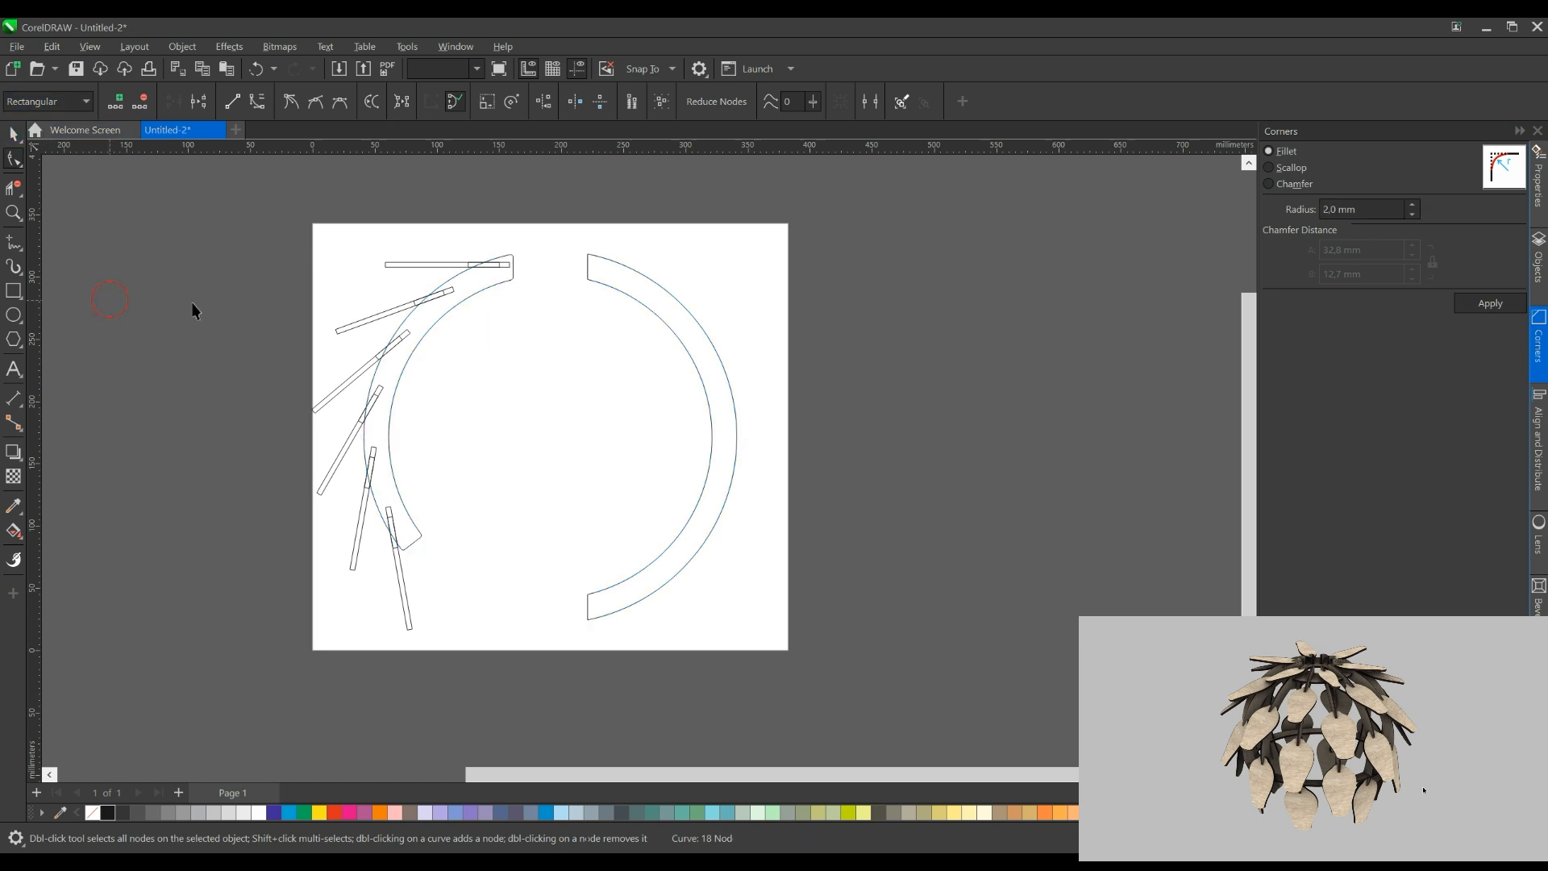
left_click(117, 307)
scroll(324, 258, "up", 1)
left_click(466, 319)
scroll(446, 313, "down", 1)
left_click_drag(232, 210, 548, 622)
scroll(495, 302, "up", 1)
left_click_drag(601, 230, 341, 609)
left_click(504, 102)
key("ctrl+z")
left_click(418, 286, "shift")
left_click(481, 306, "shift")
left_click(621, 105)
key("ctrl+z")
left_click(596, 103)
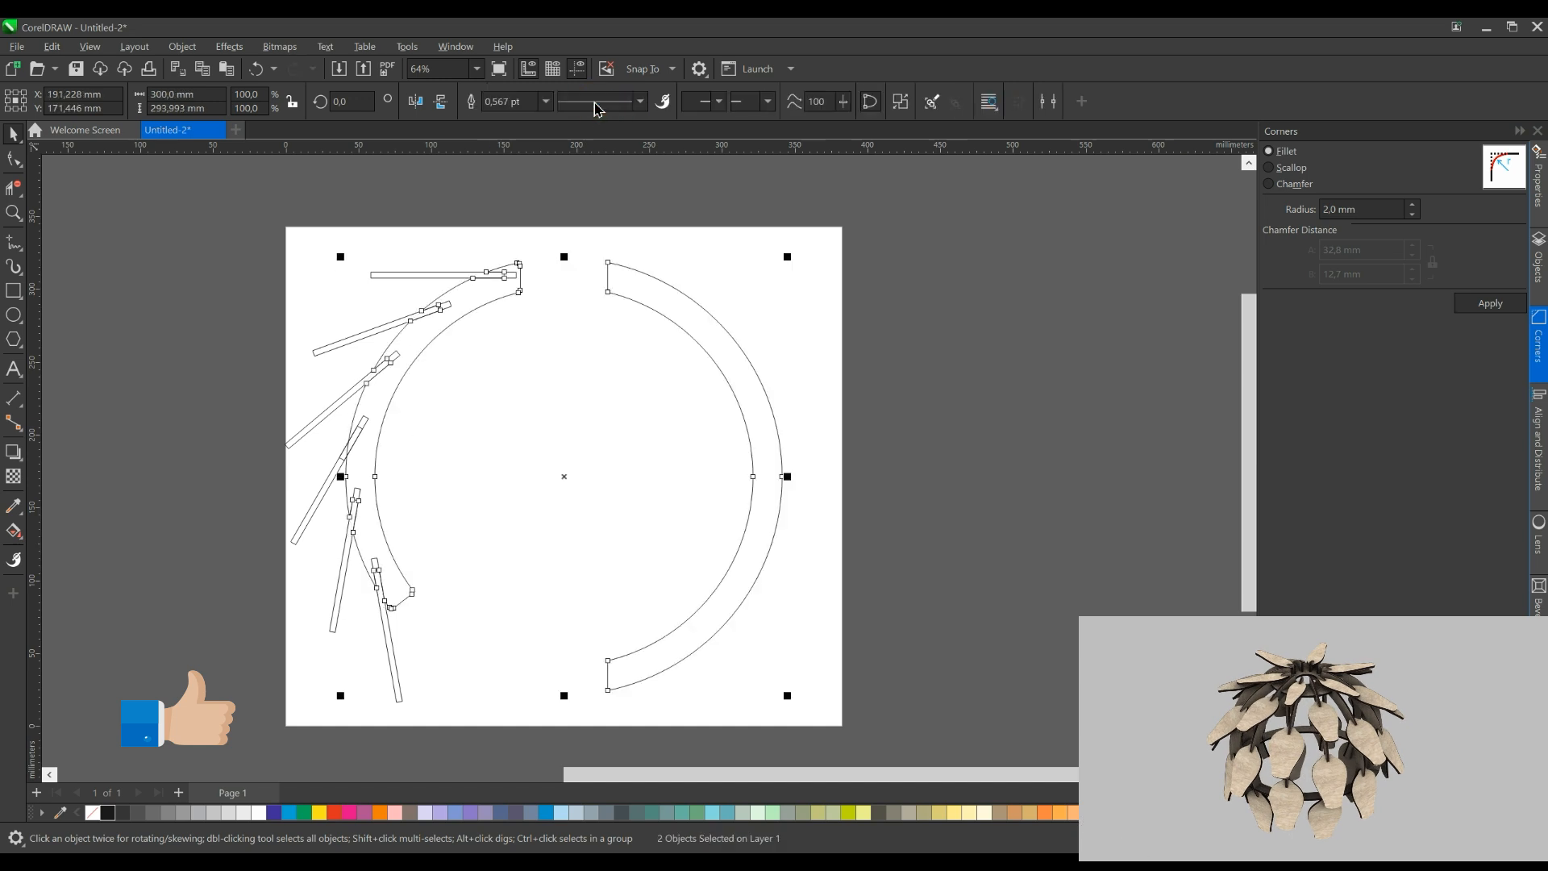
key("ctrl+z")
Copy the long horizontal strip above the original, and centre another copy horizontally on the ring at its upper opening
left_click(545, 219)
left_click_drag(424, 275, 582, 264)
right_click(425, 238)
left_click(573, 330)
scroll(575, 337, "up", 1)
right_click(561, 323)
left_click(440, 317, "shift")
key("c")
Widen the centred strip symmetrically to about 137 mm at the ring's outer edge and make a narrower copy about 107 mm wide
left_click(473, 381)
scroll(561, 330, "up", 3)
left_click(570, 319)
left_click_drag(695, 274, 733, 294)
scroll(728, 262, "up", 2)
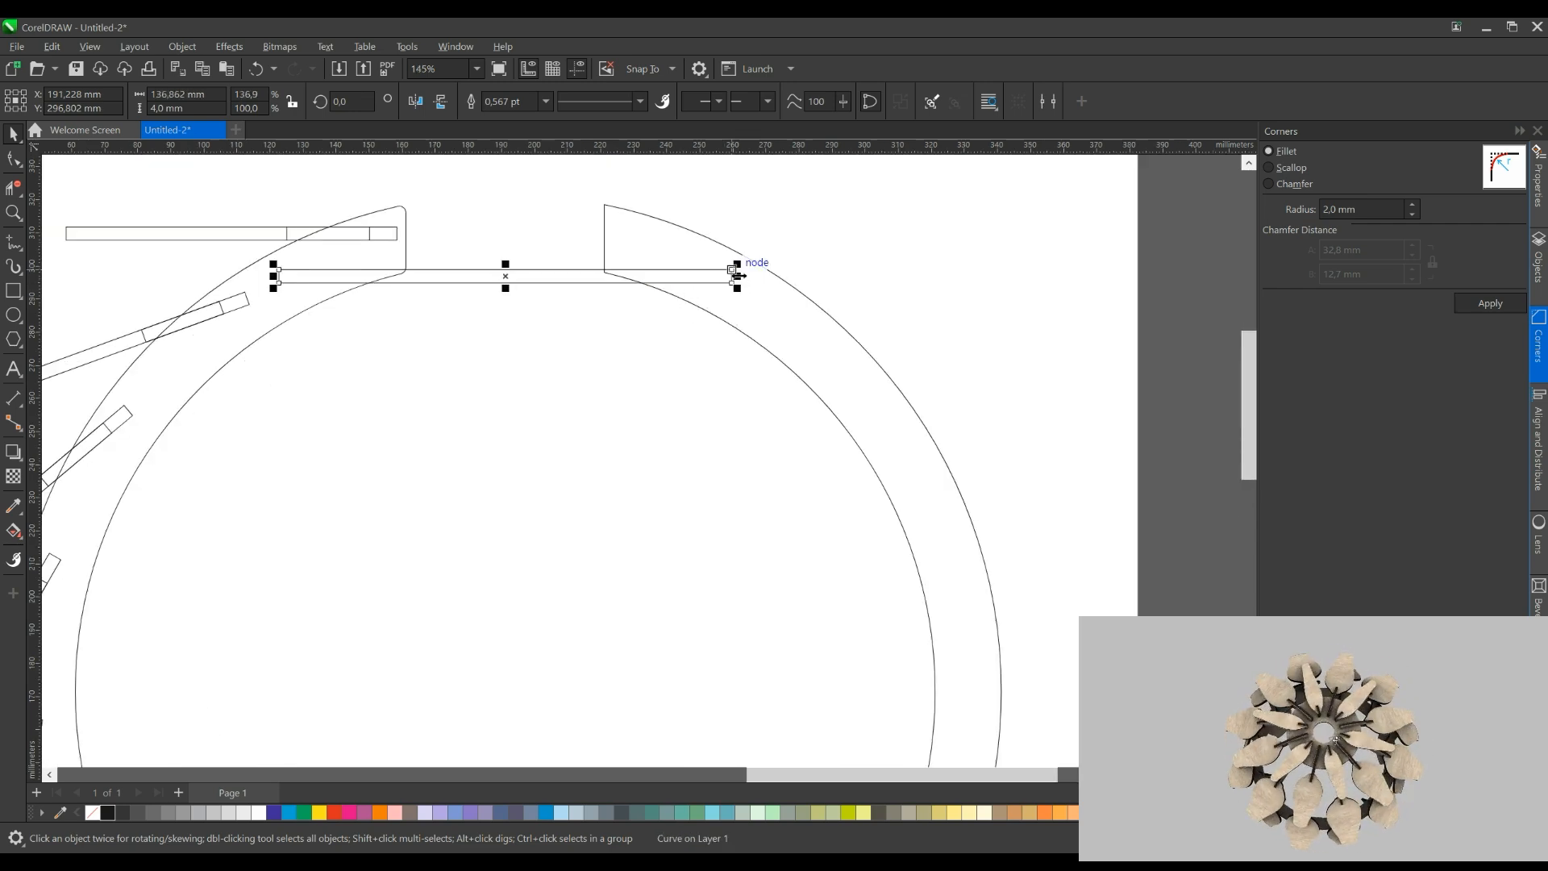
left_click_drag(689, 340, 689, 340)
right_click(689, 341)
scroll(689, 323, "down", 3)
Copy both centred strips straight down to the lower part of the ring
left_click_drag(745, 281, 412, 240)
left_click_drag(518, 255, 518, 493)
right_click(518, 493)
scroll(427, 521, "up", 1)
Position the lower pair of strips near the left segment's end and widen them symmetrically toward the ring's outer and inner edges
left_click_drag(415, 480, 261, 516, "shift")
scroll(443, 491, "up", 1)
left_click_drag(520, 477, 521, 491)
scroll(216, 485, "up", 2)
left_click_drag(230, 476, 219, 508)
scroll(219, 508, "down", 1)
left_click(282, 514)
left_click(375, 482)
left_click_drag(367, 475, 255, 514)
scroll(256, 514, "down", 3)
left_click(339, 423)
scroll(403, 451, "down", 1)
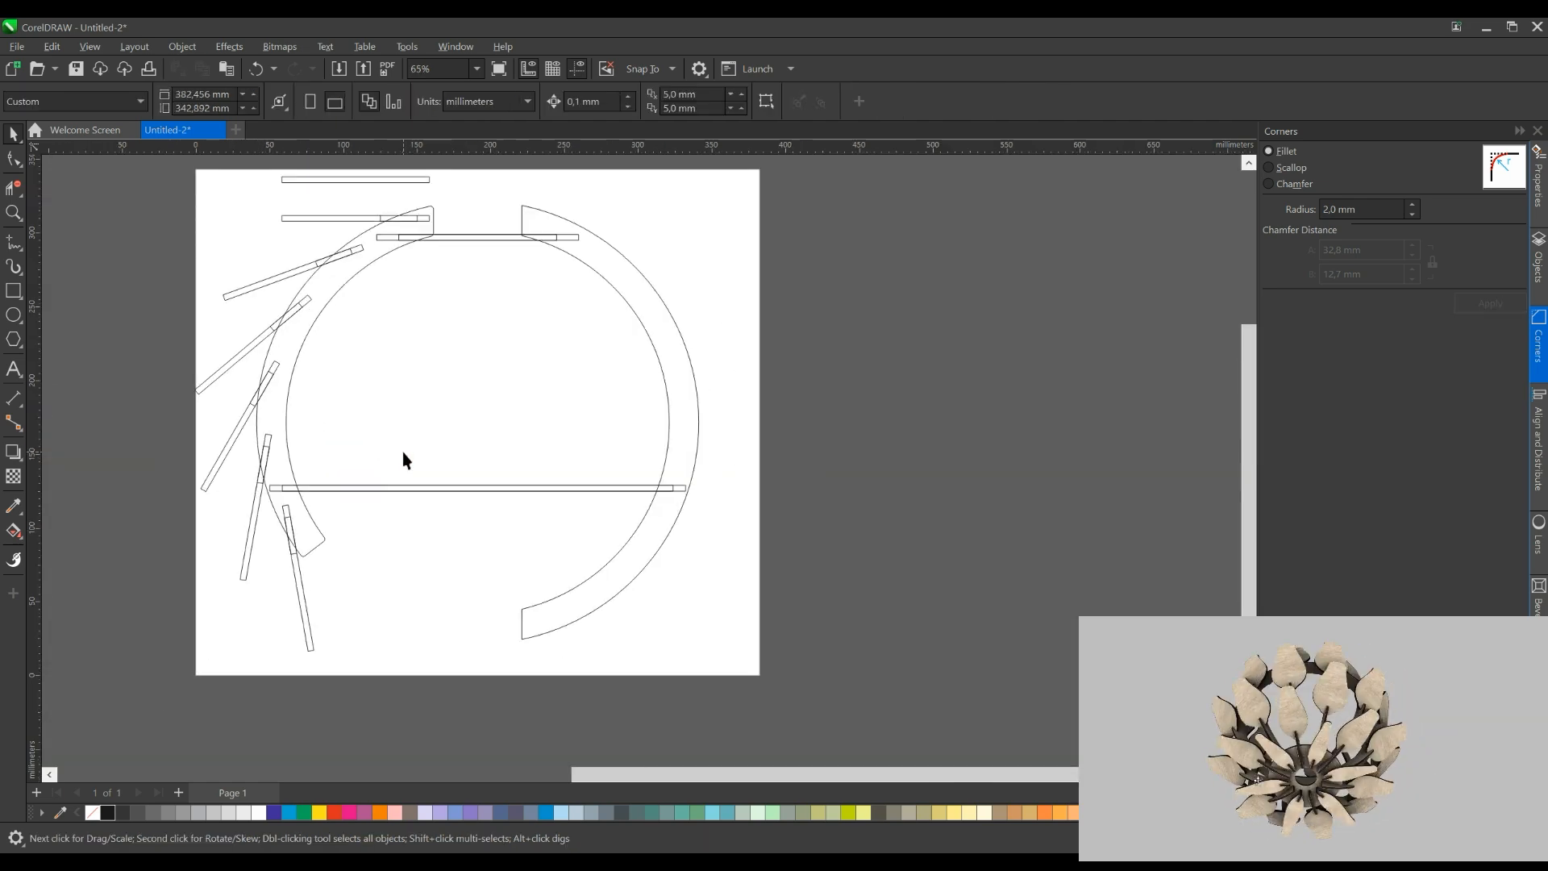
Copy the upper pair of centred strips straight up to the empty area above the page
left_click_drag(451, 275, 466, 357)
scroll(466, 356, "down", 1)
scroll(382, 224, "up", 1)
left_click_drag(293, 259, 484, 292)
scroll(637, 339, "down", 1)
left_click_drag(633, 337, 646, 456)
left_click_drag(778, 499, 442, 449)
left_click_drag(537, 454, 499, 447)
right_click(499, 447)
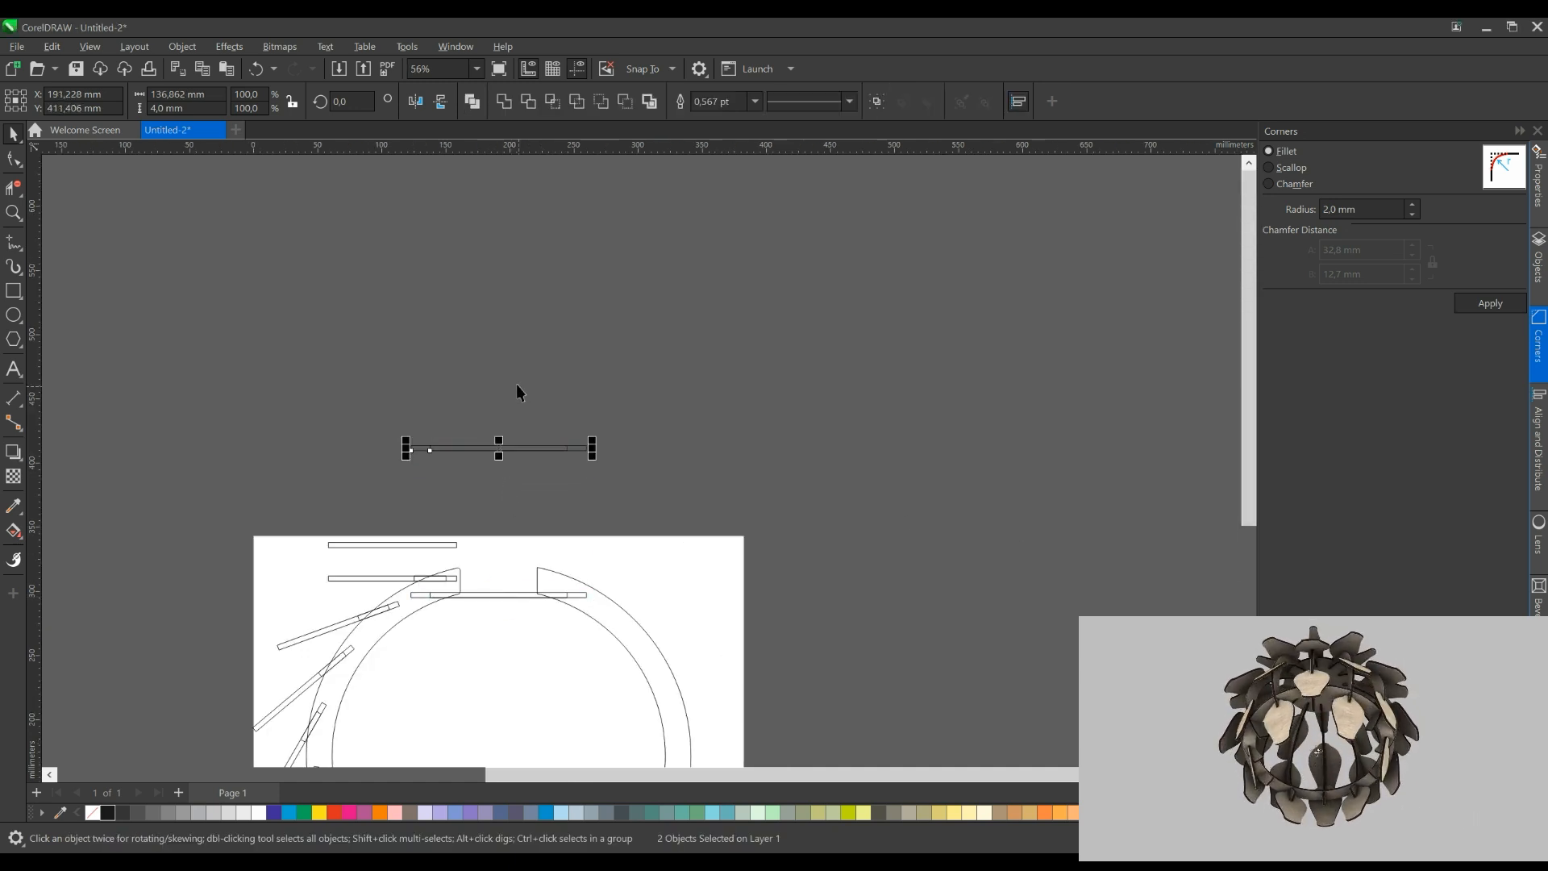
left_click_drag(508, 393, 506, 293)
scroll(507, 301, "up", 2)
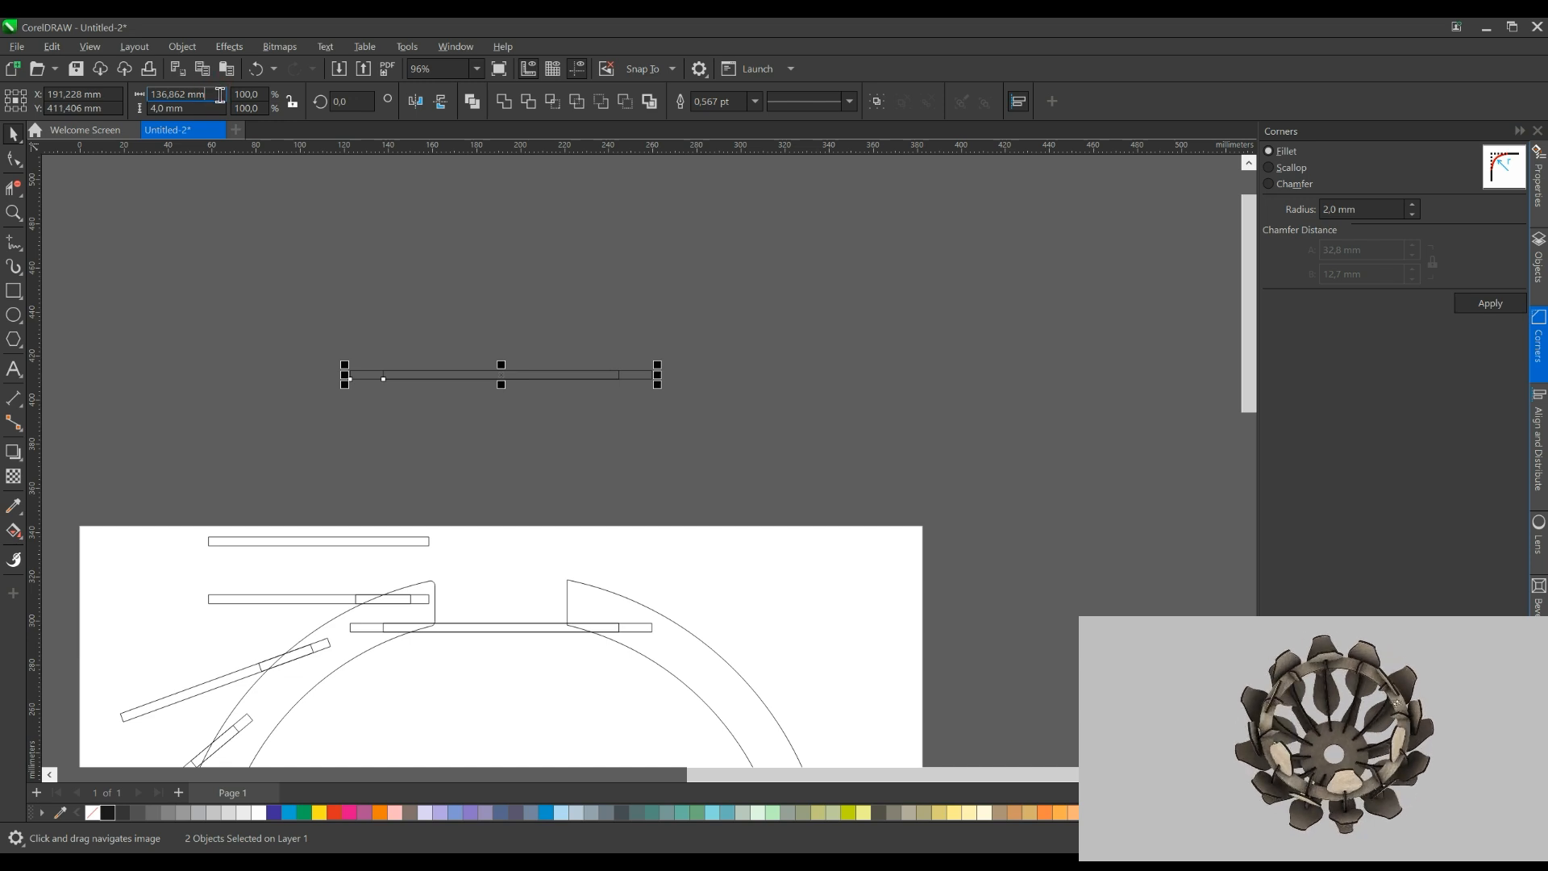
Draw two concentric circles, about 137 mm and 107 mm in diameter, centred on the upper edge of the copied strips
left_click(55, 331)
left_click(15, 316)
left_click_drag(494, 346, 347, 451)
scroll(471, 425, "down", 1)
scroll(443, 484, "up", 4)
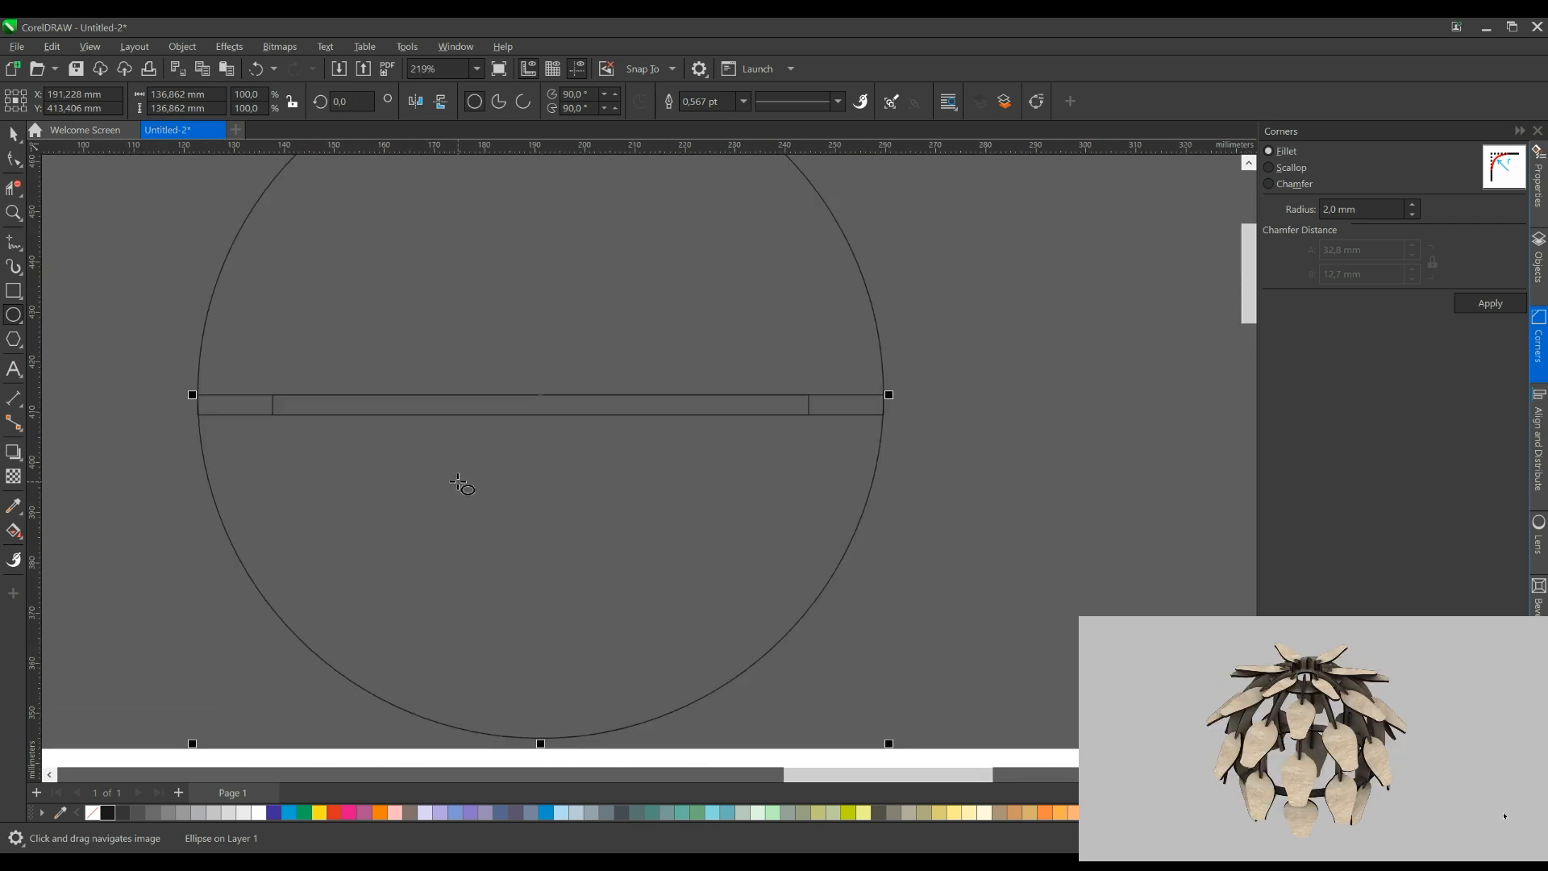
left_click_drag(540, 395, 270, 391)
scroll(355, 472, "down", 2)
scroll(391, 305, "down", 2)
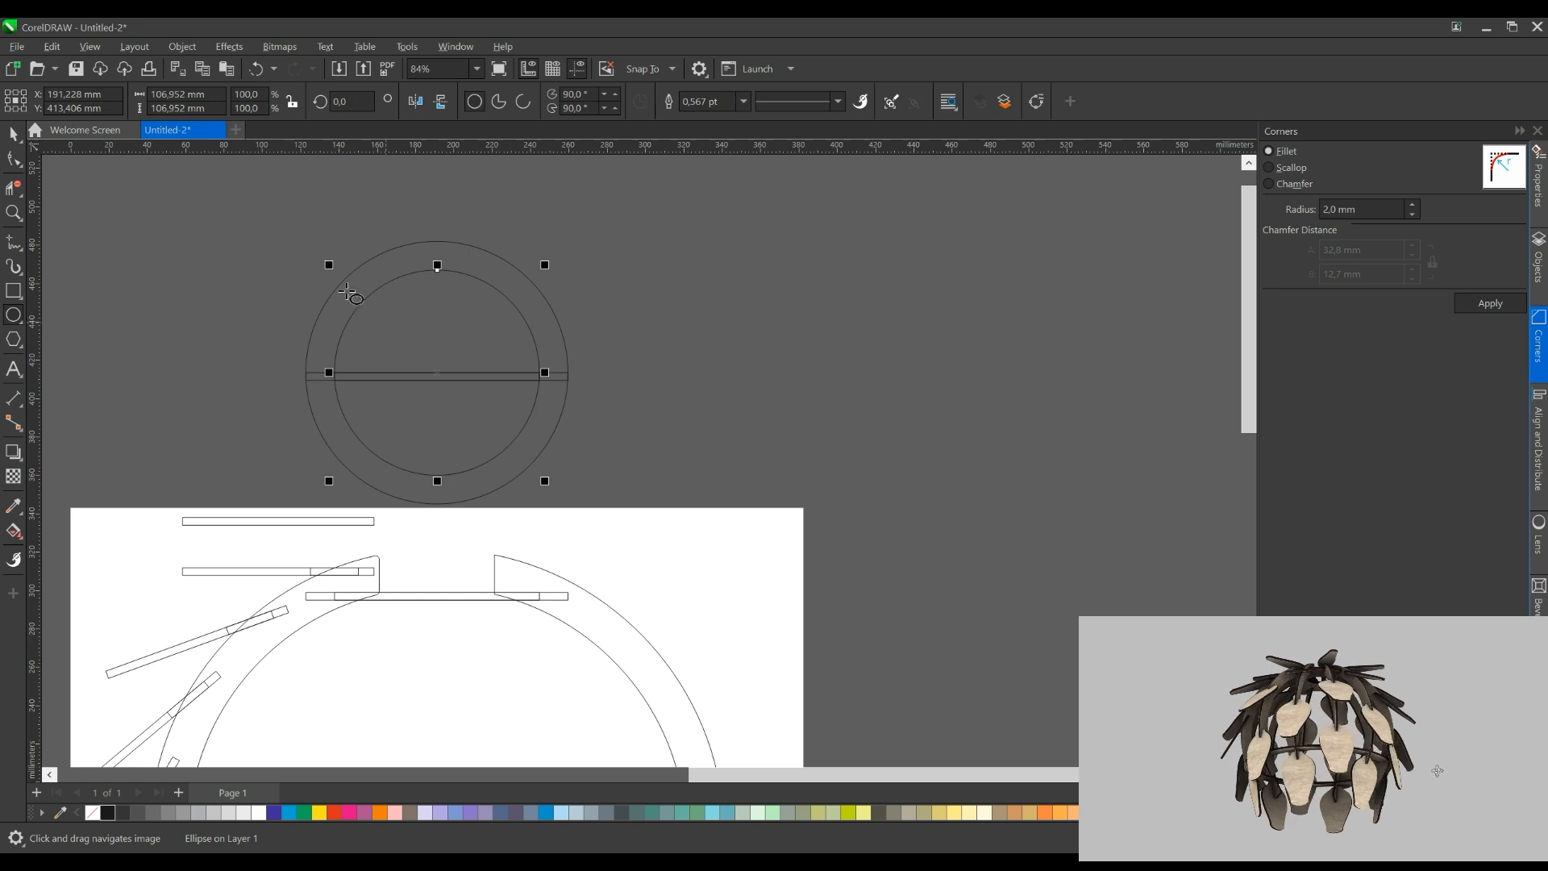
Delete the longer of the two overlapping strips that span the rib's upper opening
left_click(150, 352)
scroll(589, 594, "up", 1)
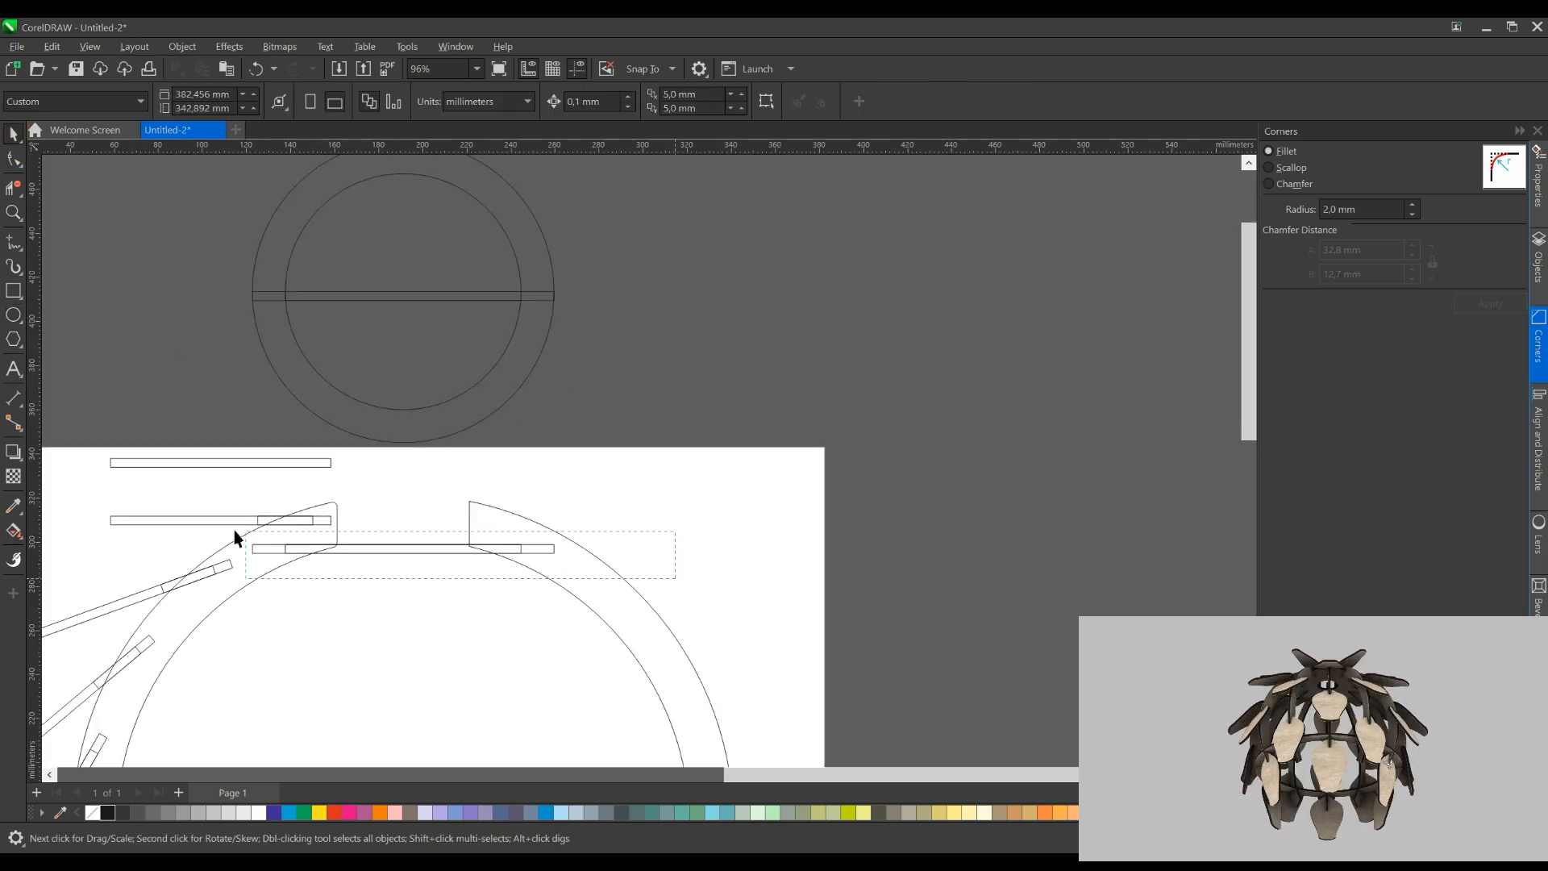
left_click(266, 548)
key("Delete")
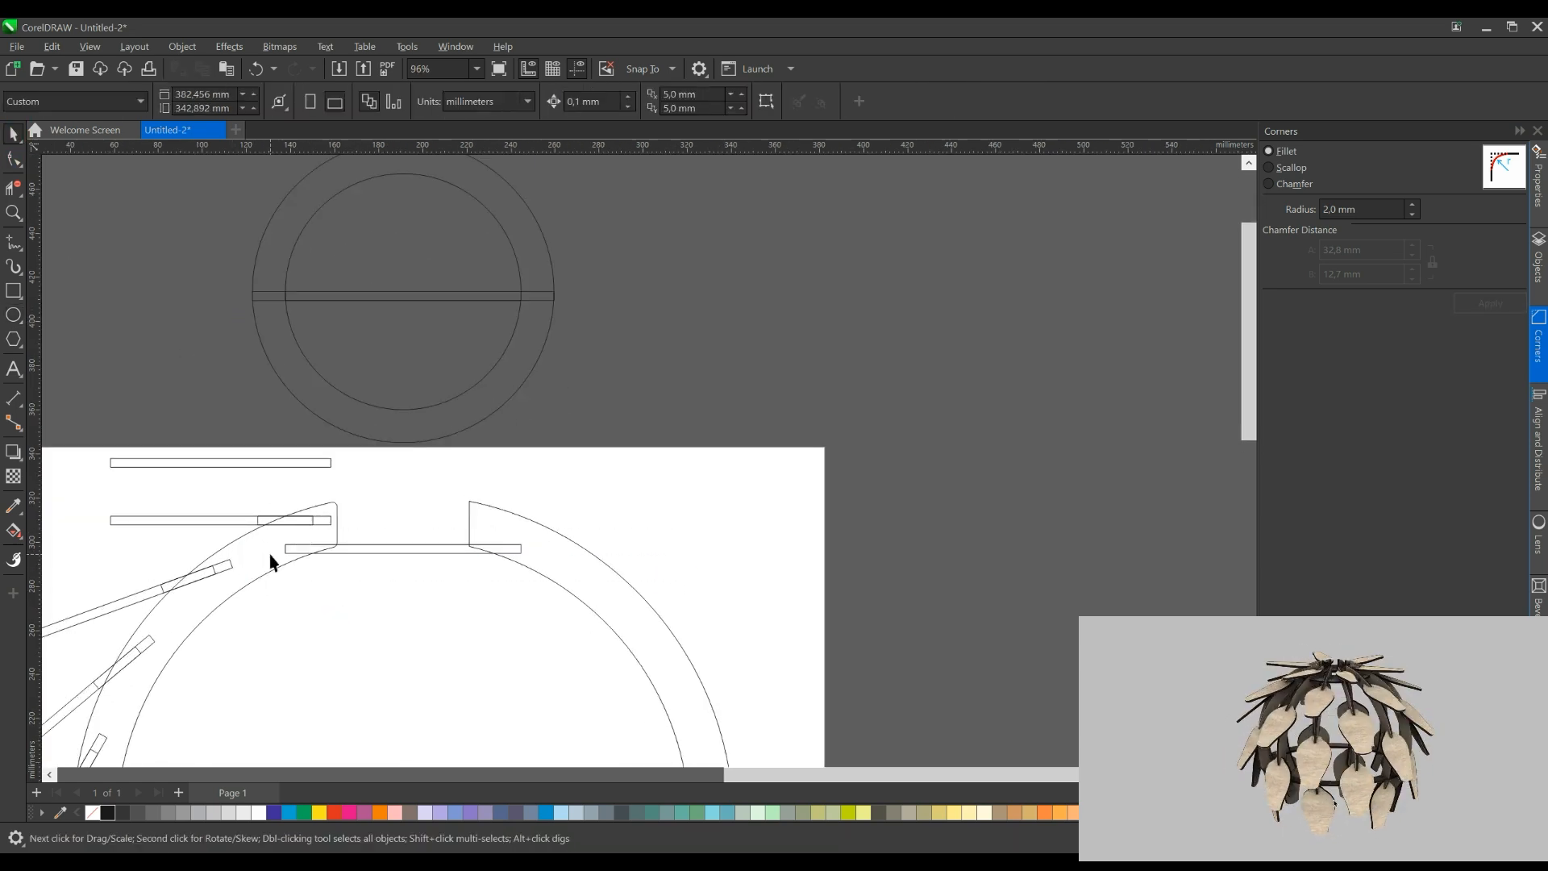
Subtract the remaining strip from the rib to cut a slot on each side of its upper opening
left_click(304, 559)
left_click(357, 553, "shift")
left_click(626, 102)
left_click(622, 307)
left_click(288, 565)
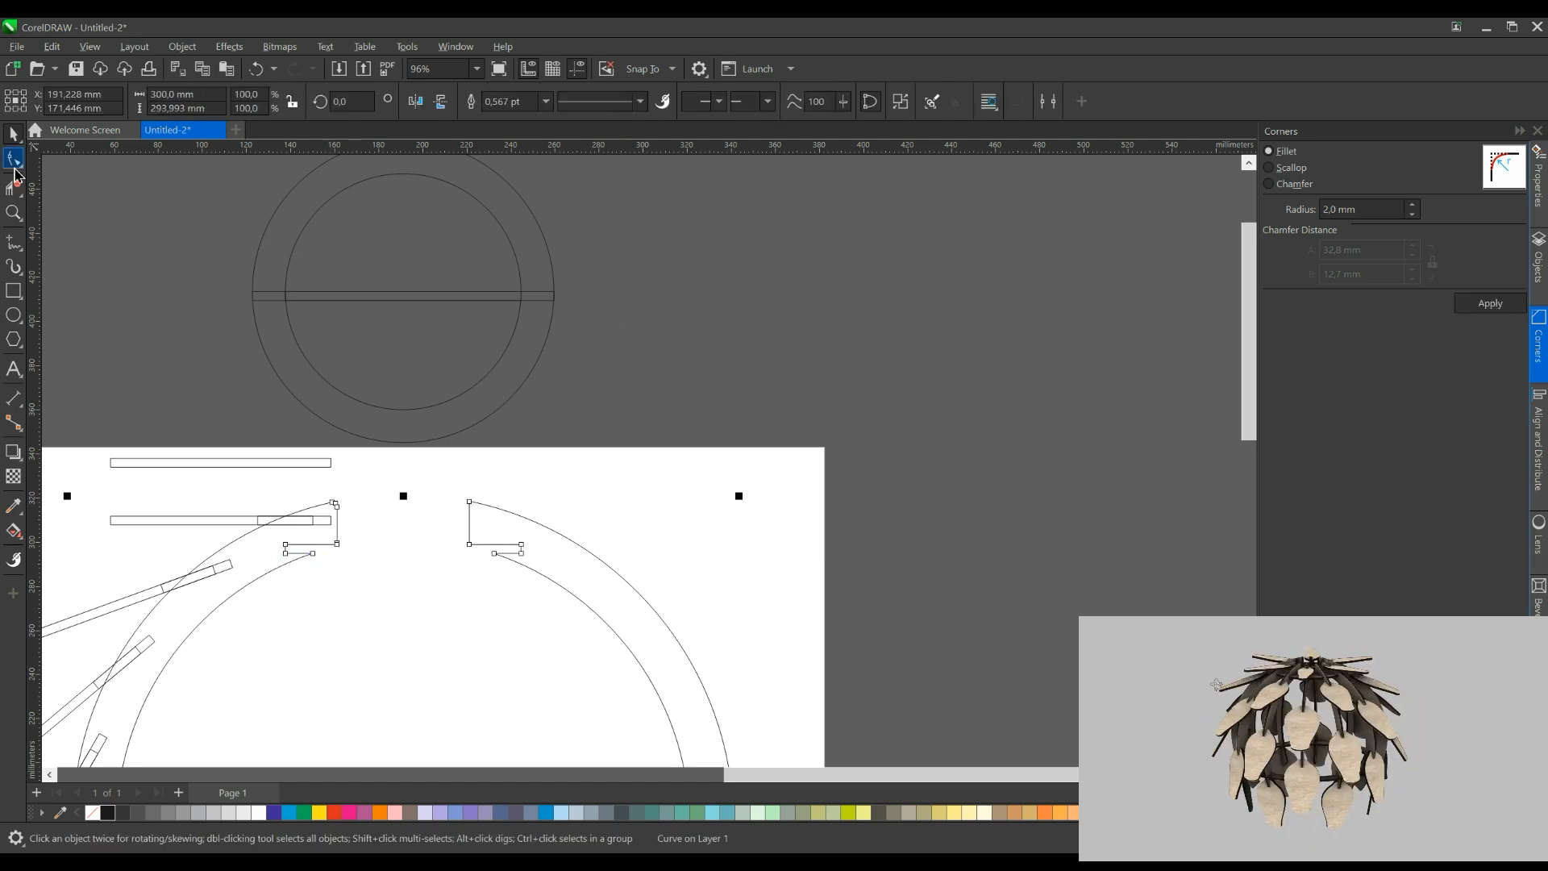
Round the corners where the two new slots meet the rib's inner edge with a 1.0 mm fillet
left_click(14, 163)
scroll(300, 575, "up", 1)
left_click_drag(288, 588, 612, 535)
left_click(1488, 303)
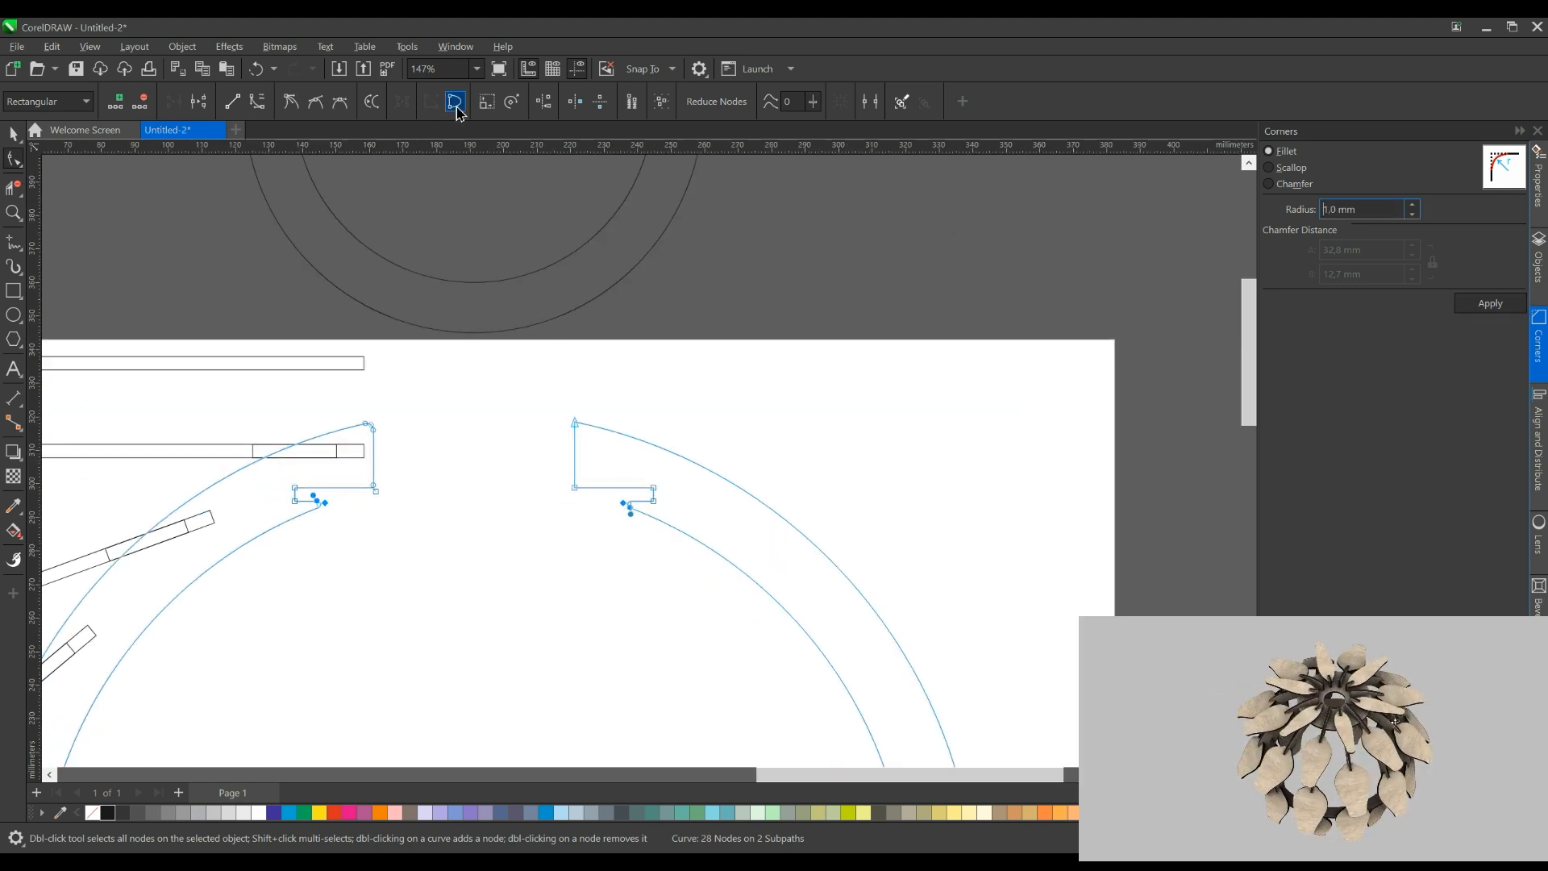
left_click(487, 102)
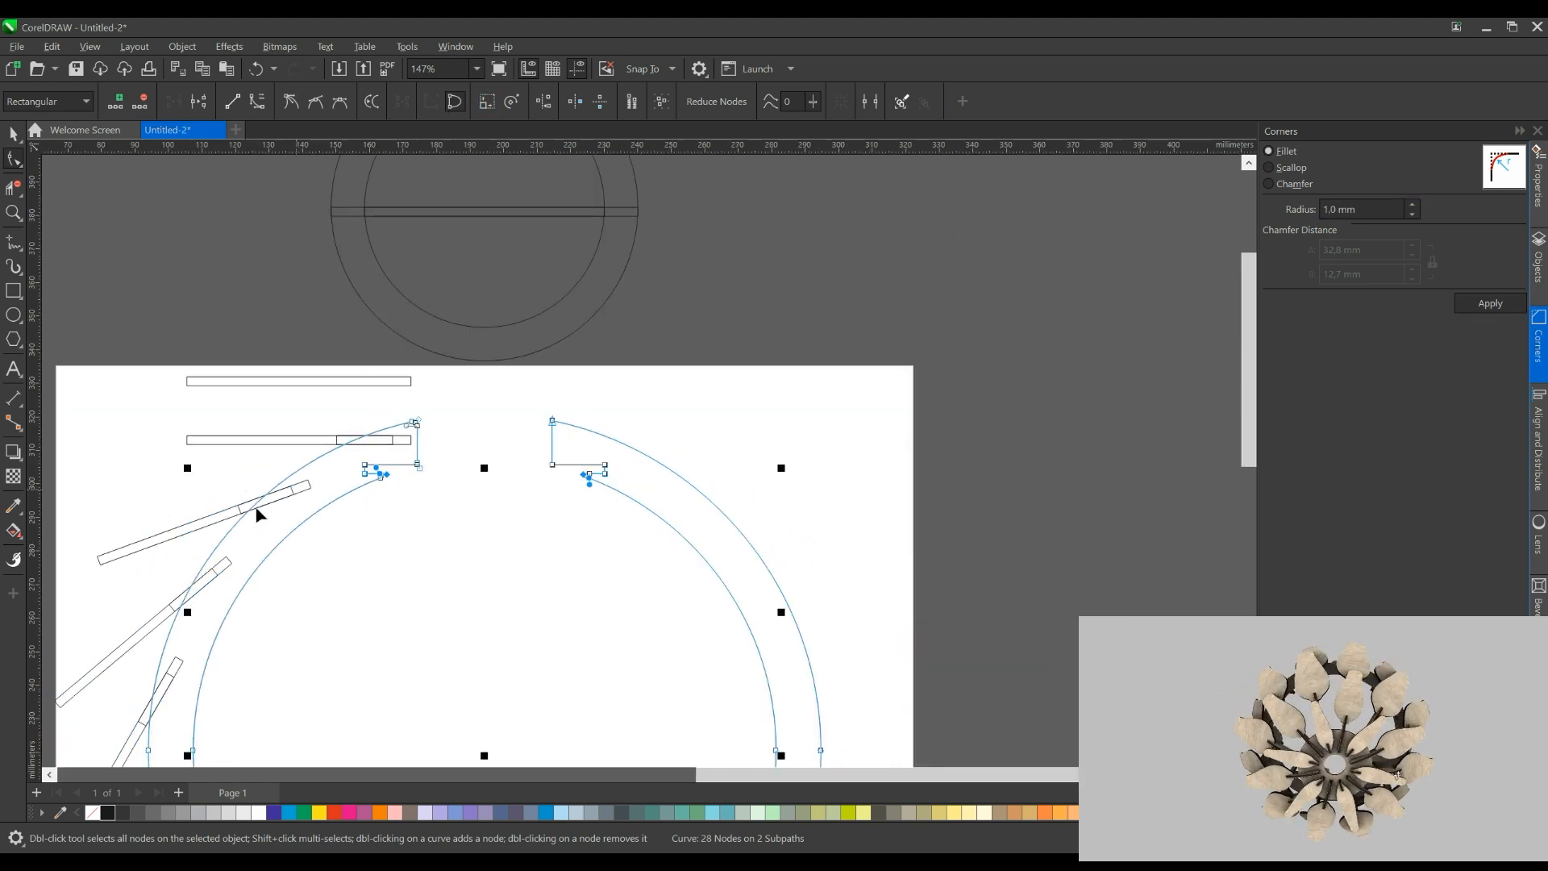
left_click_drag(188, 612, 224, 616)
key("ctrl+z")
scroll(425, 474, "up", 1)
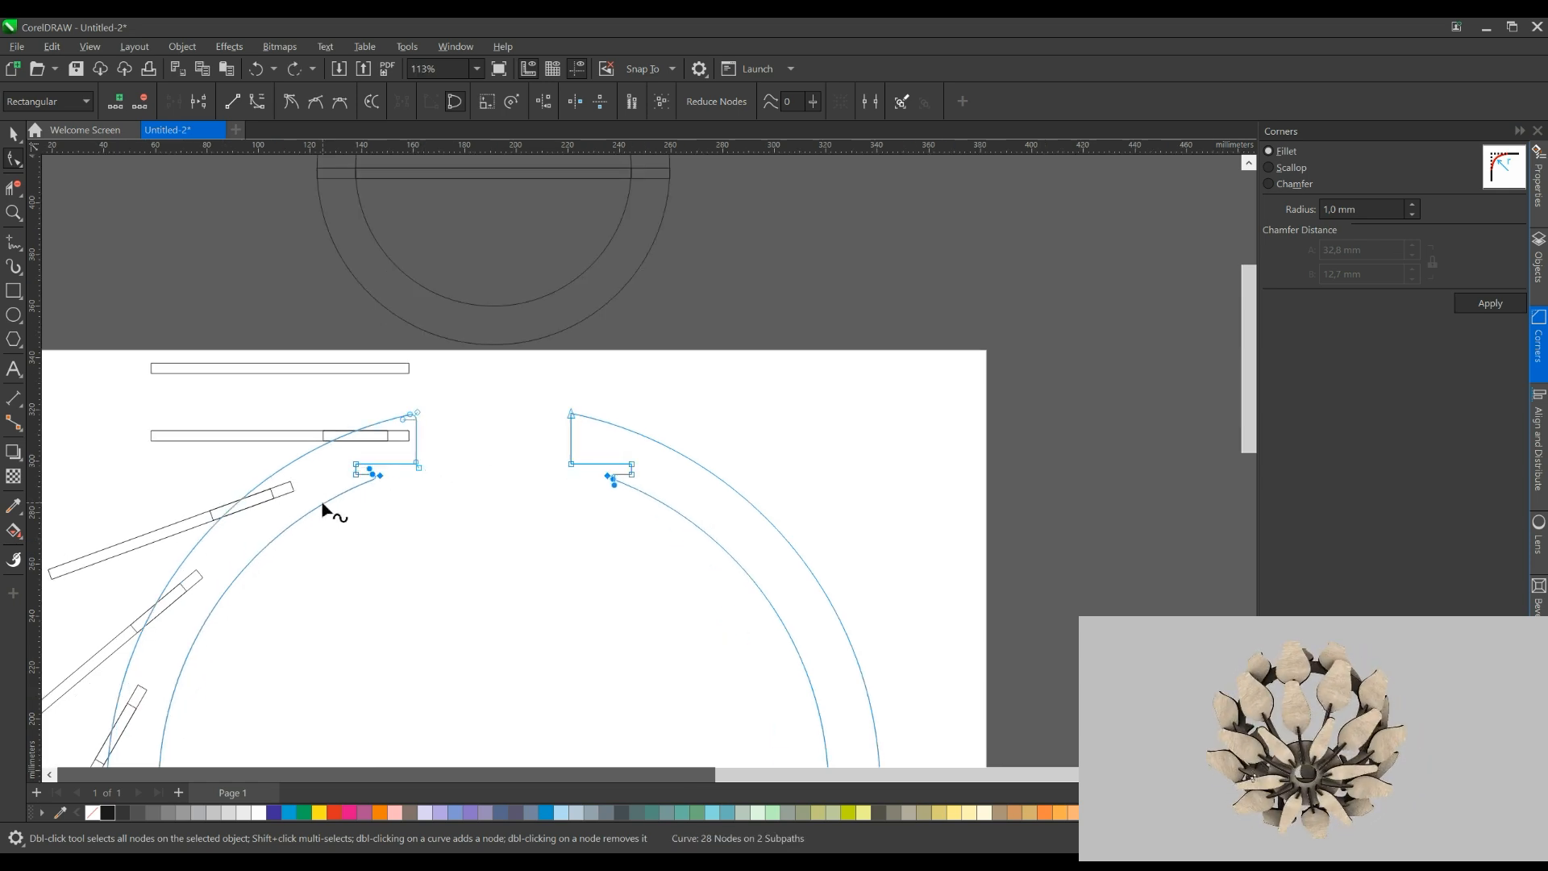
Delete both horizontal strips crossing the two concentric circles above the page
scroll(413, 569, "down", 2)
left_click(14, 135)
left_click(193, 331)
left_click_drag(383, 285, 374, 380)
scroll(374, 382, "up", 1)
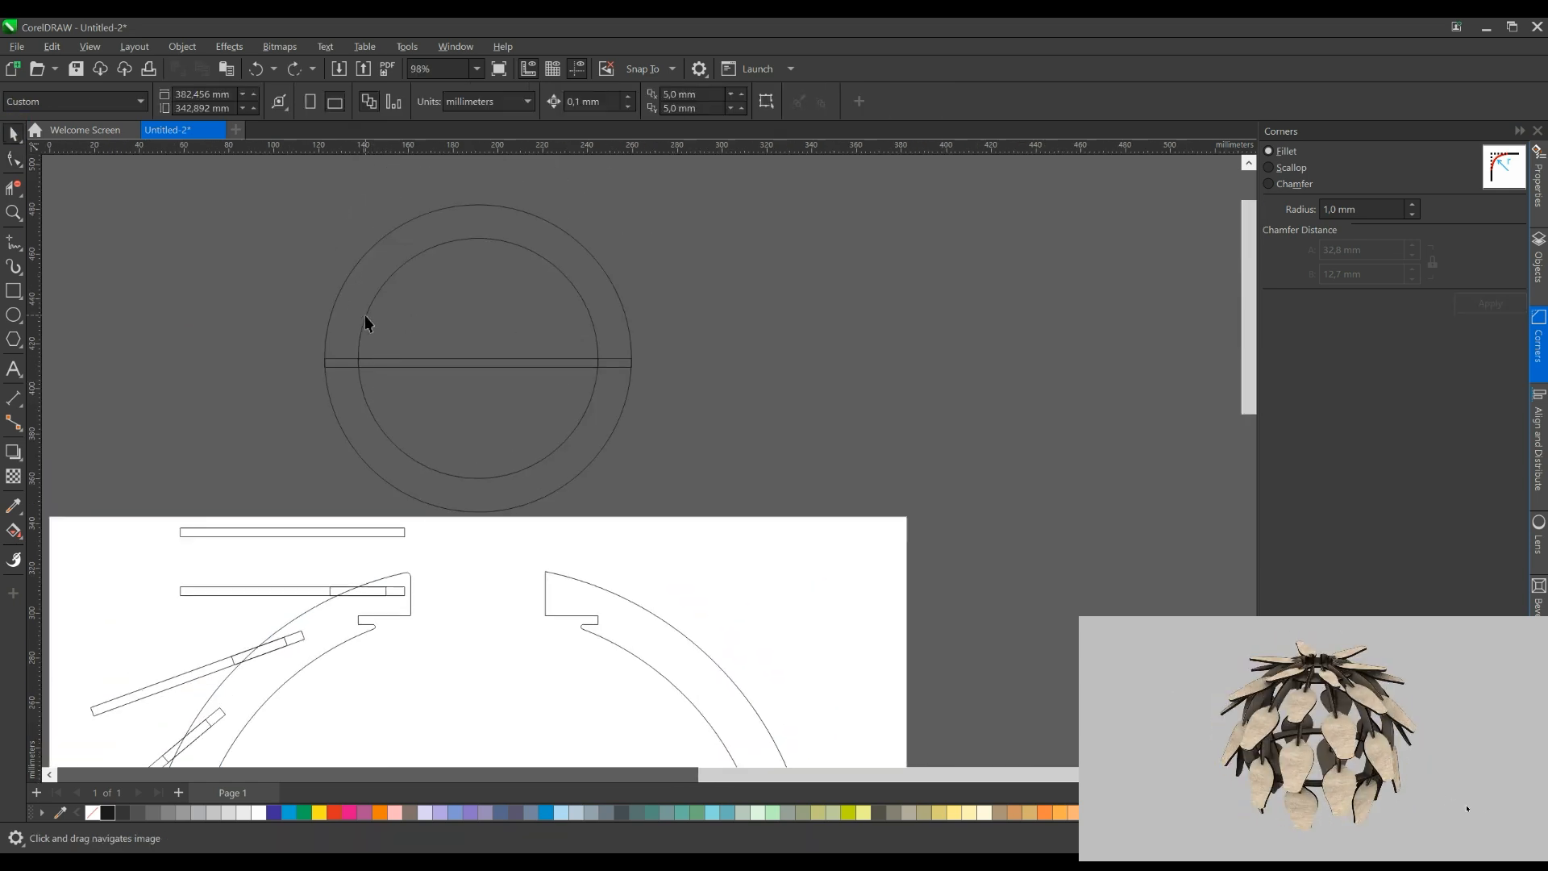
scroll(290, 340, "up", 1)
left_click_drag(290, 342, 755, 393)
key("Delete")
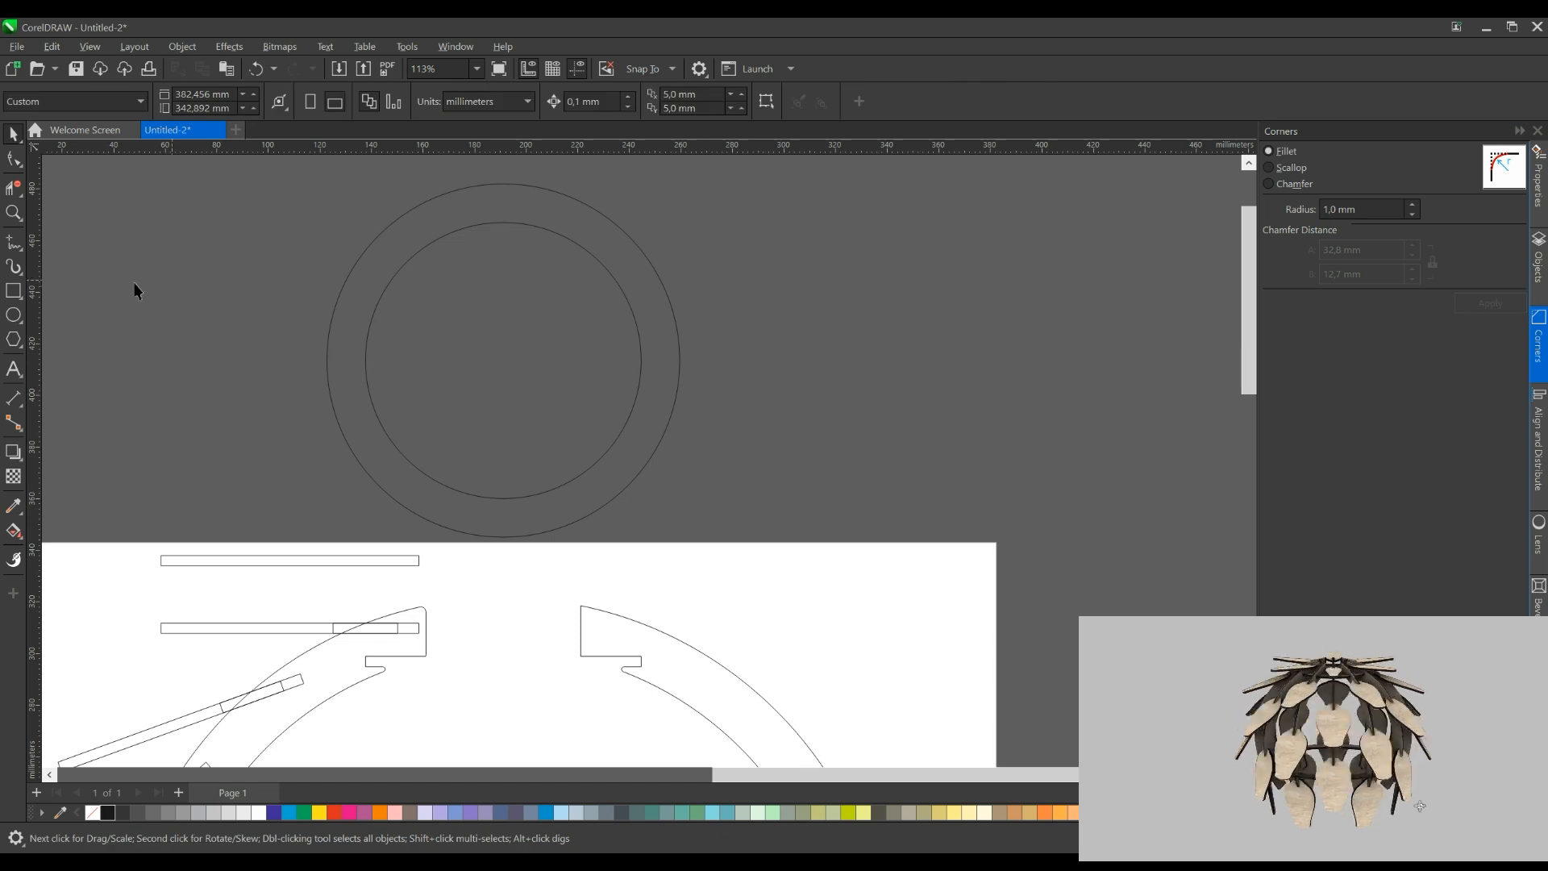
Copy the 100 mm strip from the upper part of the page onto the horizontal centreline at the circles' left side
left_click(18, 297)
left_click(13, 136)
left_click_drag(354, 565, 326, 355)
scroll(435, 363, "up", 3)
scroll(322, 356, "up", 3)
left_click(505, 367)
Shorten the copied strip to about 18 mm, running from the inner circle to just past the outer circle
scroll(506, 367, "down", 3)
left_click(120, 364)
mouse_move(114, 359)
left_mouse_down()
mouse_move(359, 360)
mouse_move(344, 360)
left_mouse_up()
scroll(258, 392, "down", 2)
Copy the short strip radially around the circles' centre to make twelve evenly spaced slots
left_click_drag(238, 326, 399, 401)
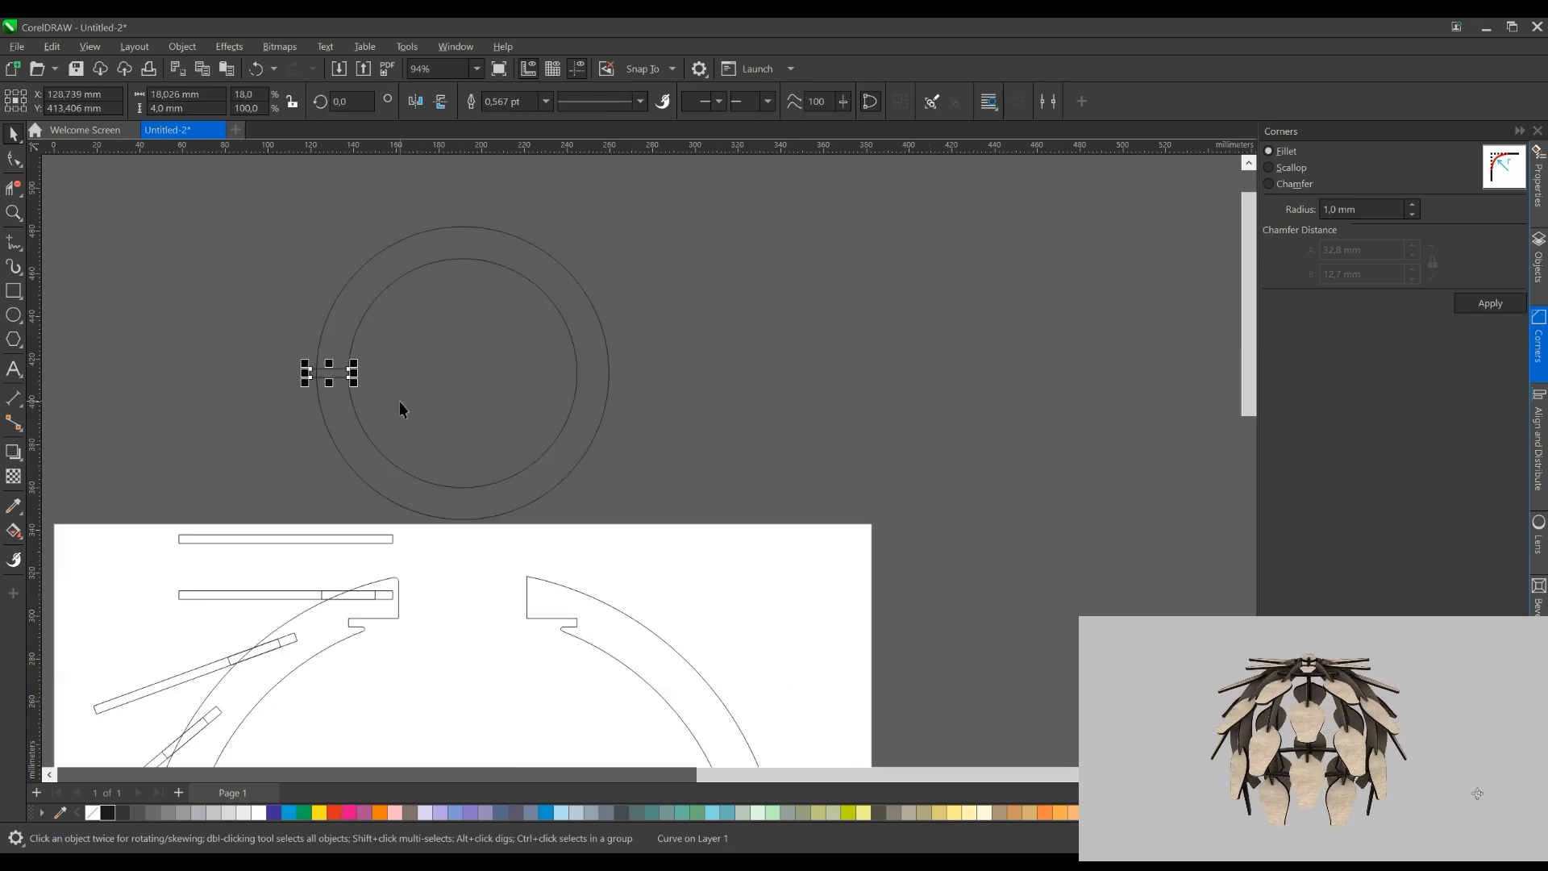
left_click_drag(239, 315, 378, 397)
left_click(329, 372)
left_click_drag(298, 356, 315, 276)
key("ctrl+r")
key("ctrl+r")
key("ctrl+r")
key("ctrl+r")
key("ctrl+r")
key("ctrl+r")
key("ctrl+r")
key("ctrl+r")
key("ctrl+r")
key("ctrl+r")
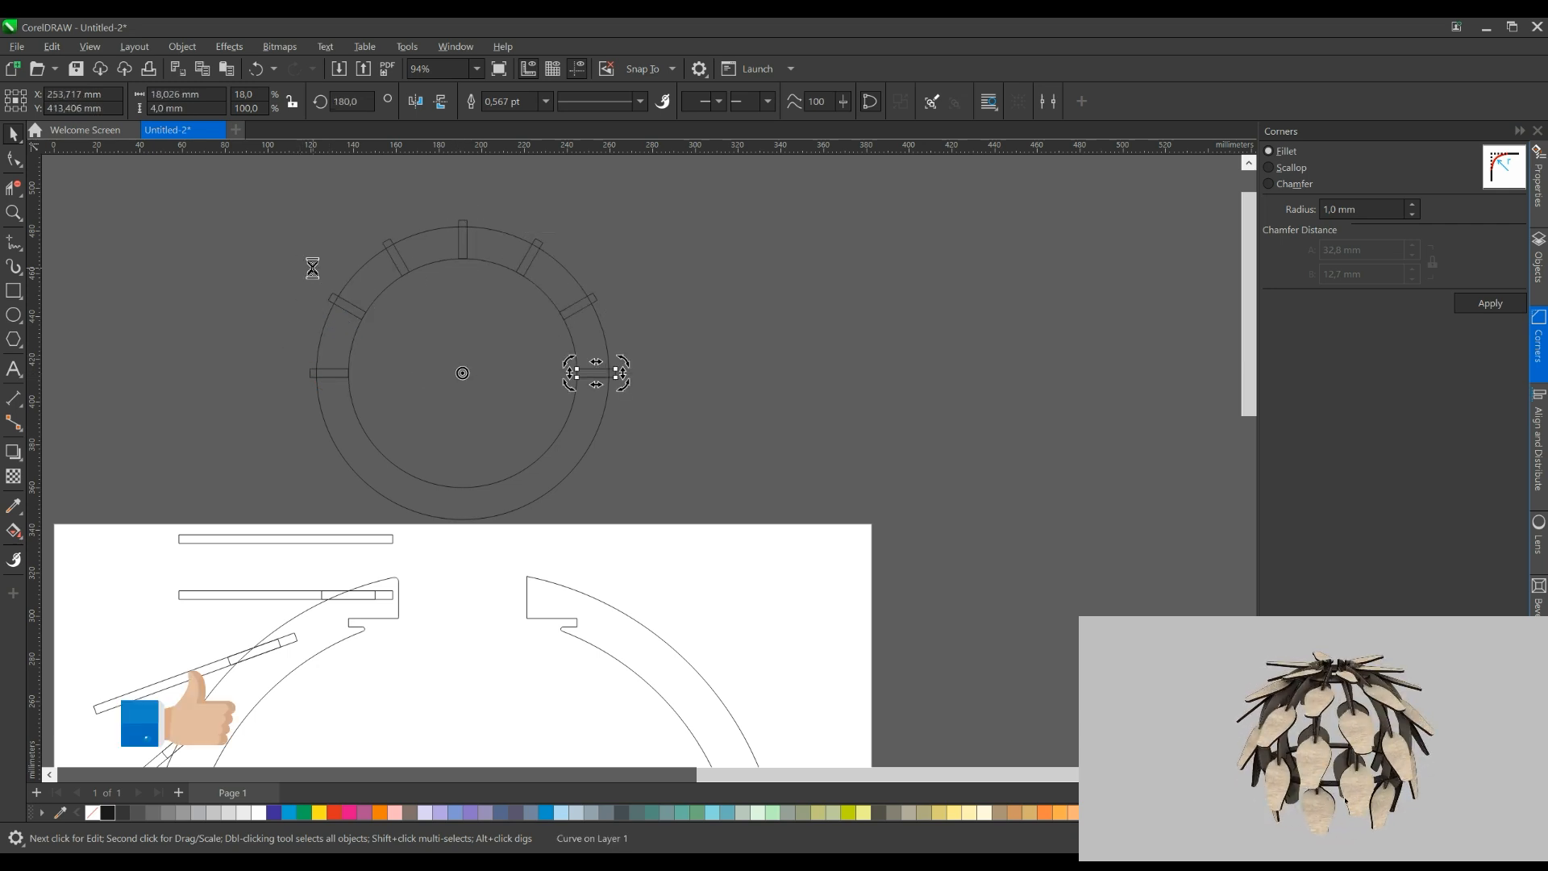
left_click(396, 352)
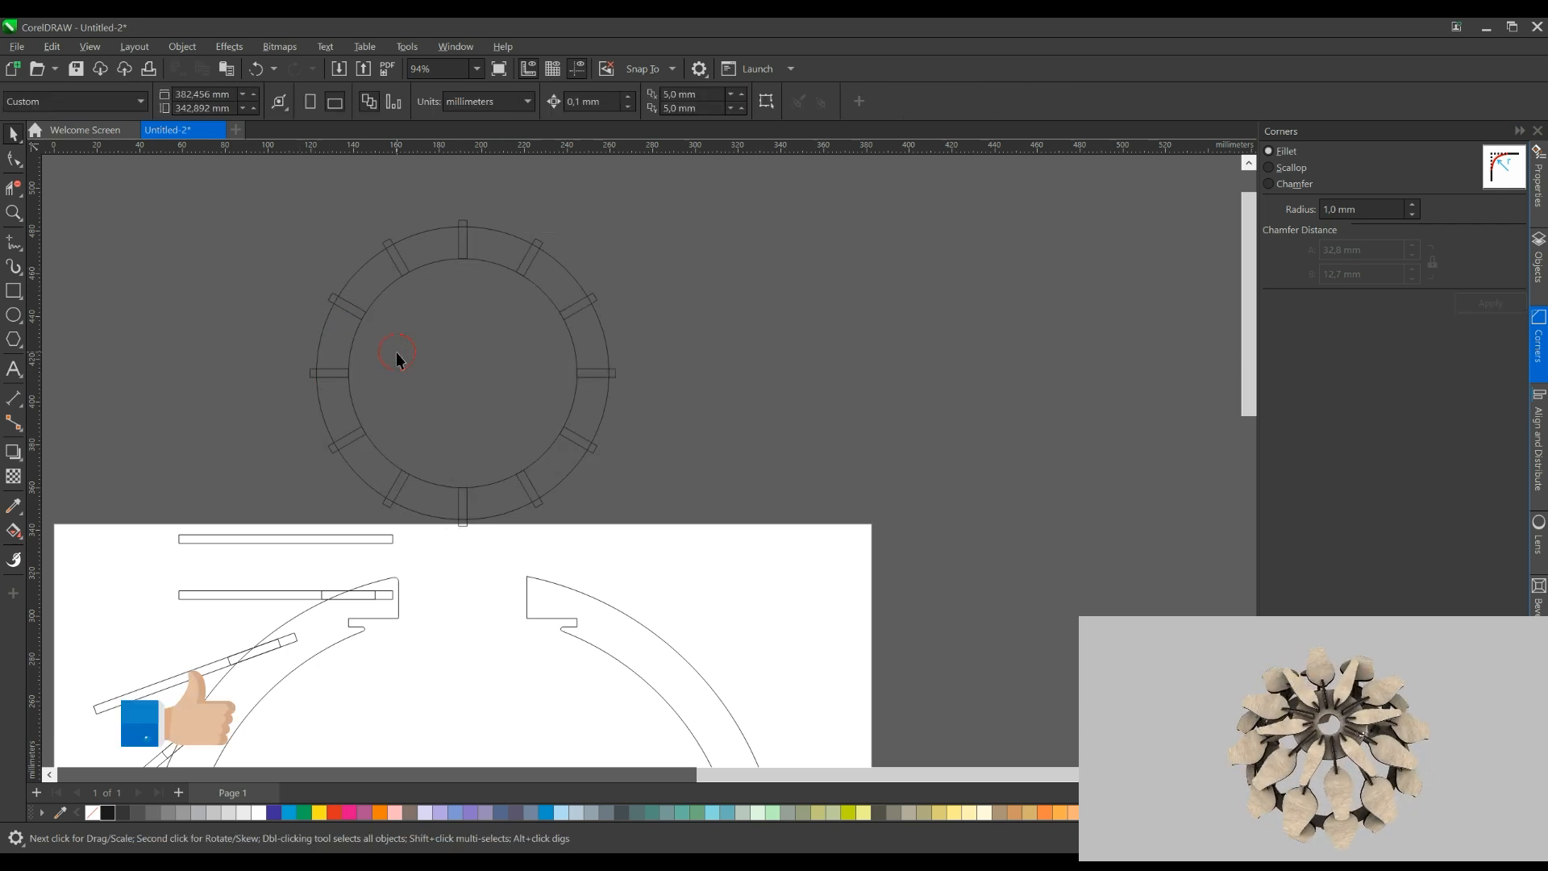
Select the ring together with all its slots to check the number of objects
left_click(428, 262)
scroll(428, 235, "down", 1)
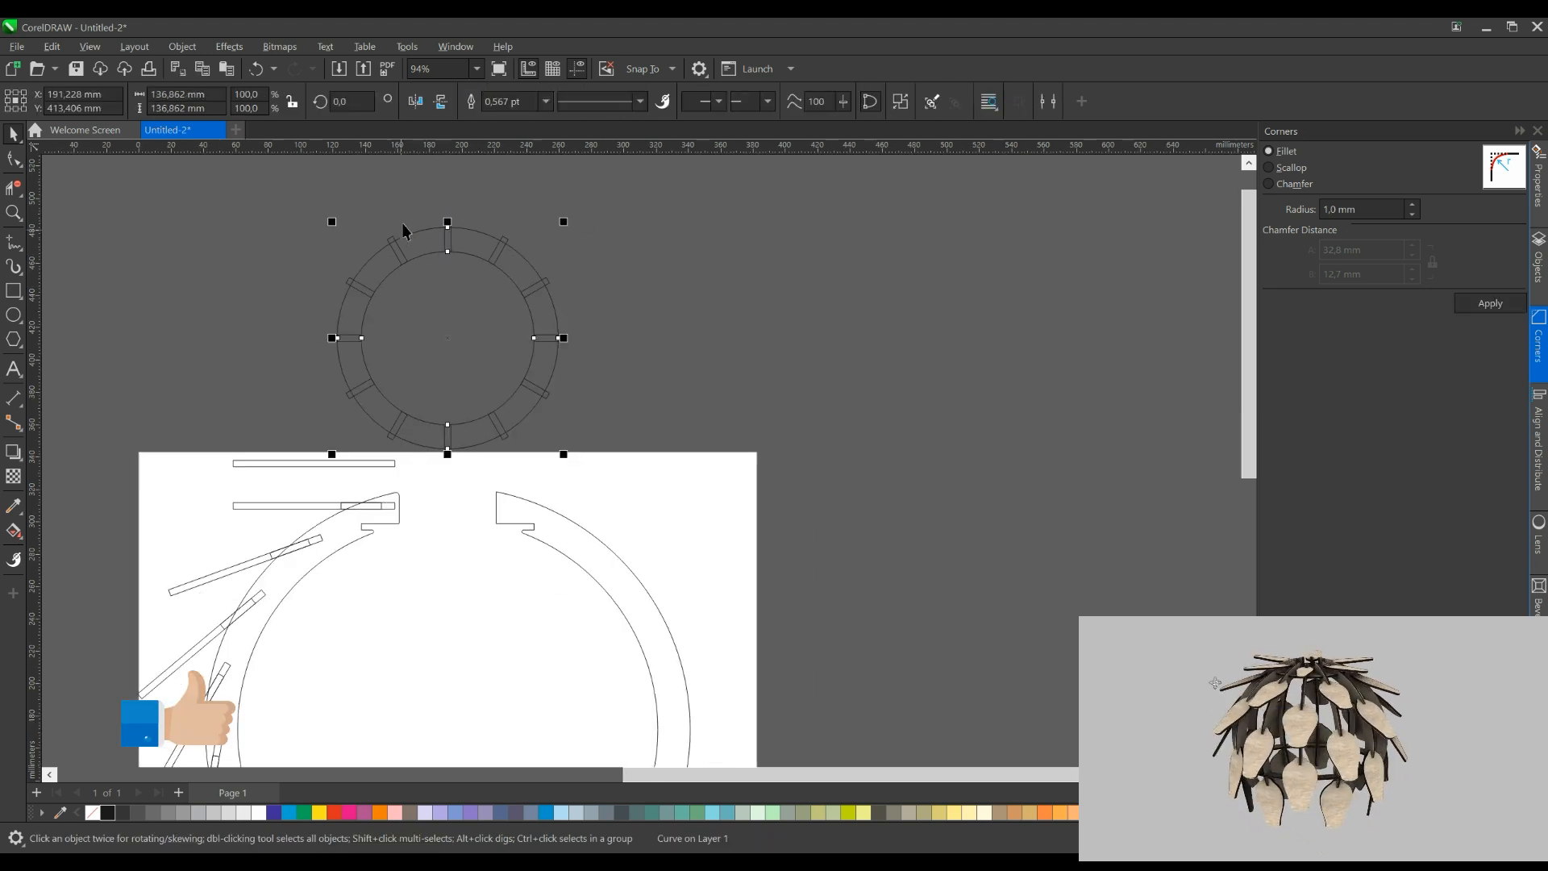
left_click_drag(264, 182, 579, 456)
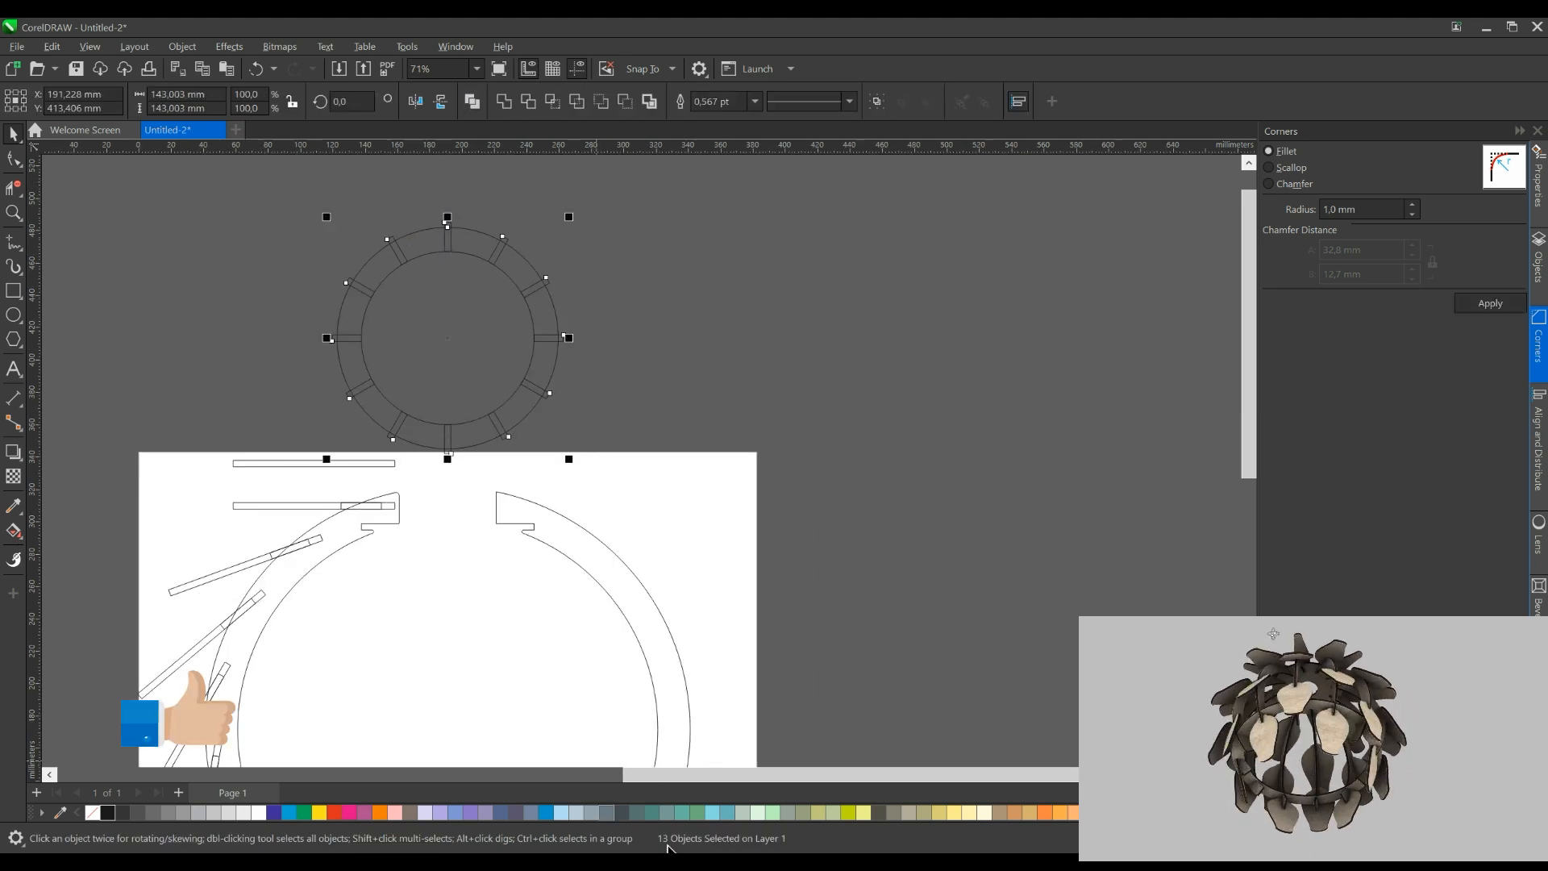
left_click(590, 455)
left_click(529, 361)
left_click_drag(287, 181, 624, 470)
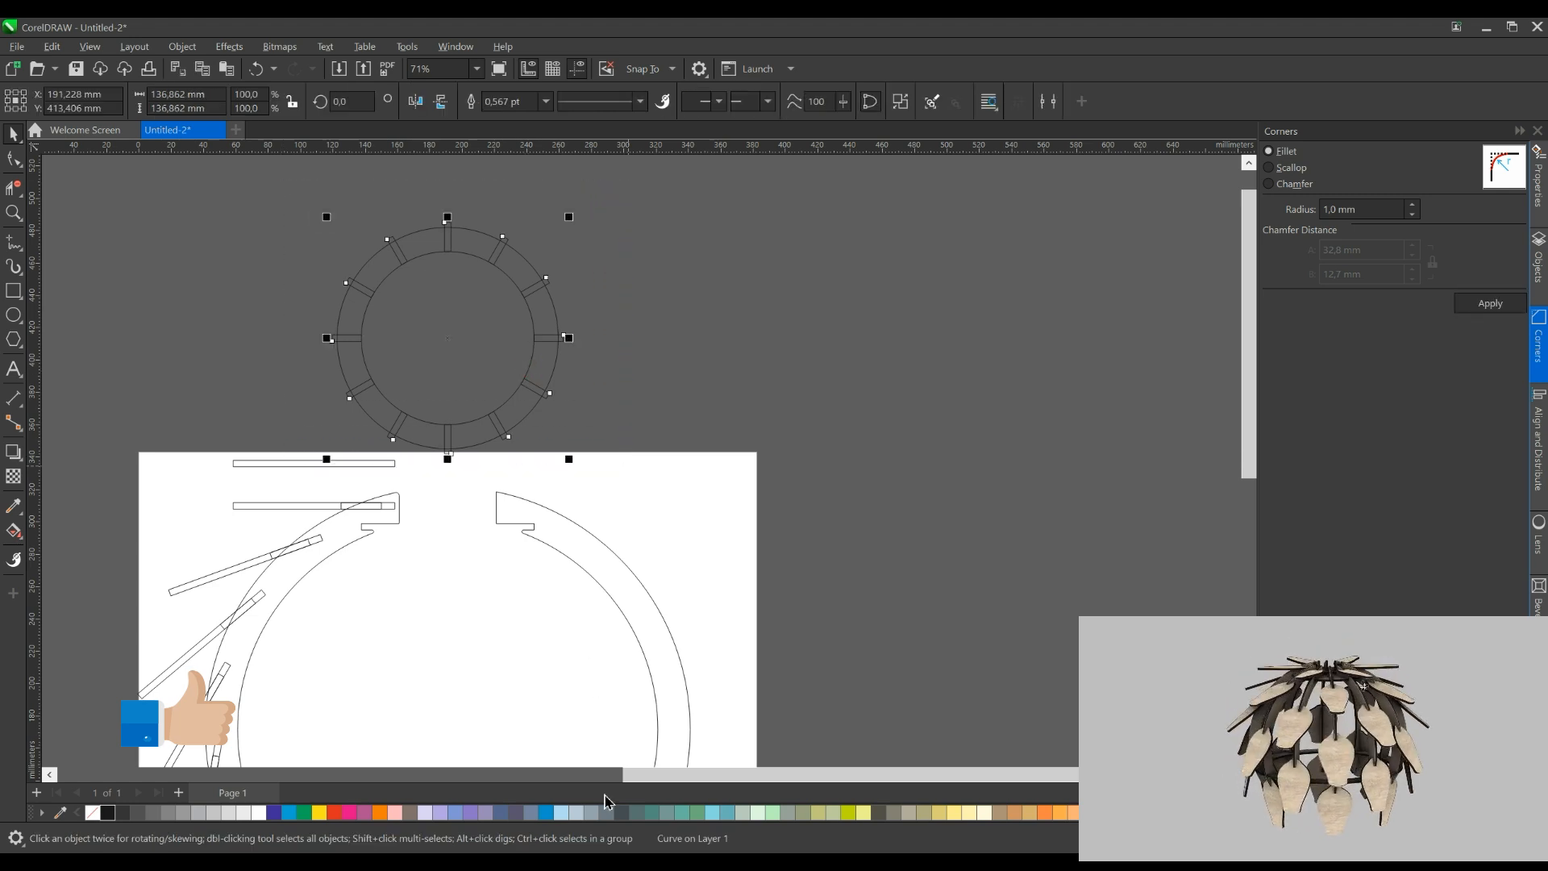
left_click(698, 516)
Separate the inner circle from the ring and set its diameter to 40 mm
left_click(473, 256)
scroll(472, 263, "up", 1)
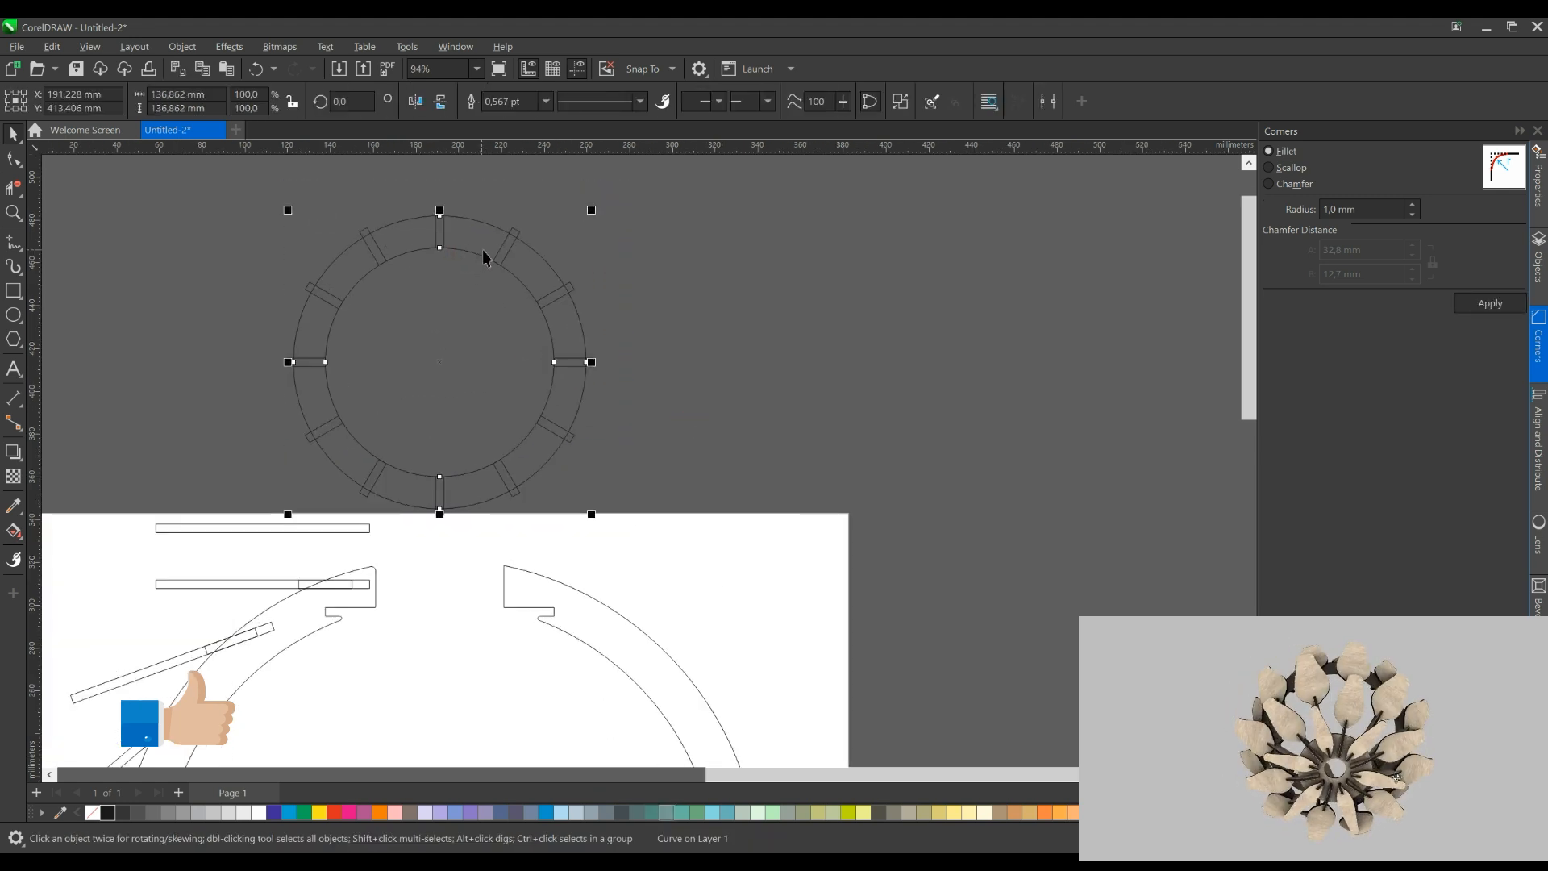
left_click(523, 279)
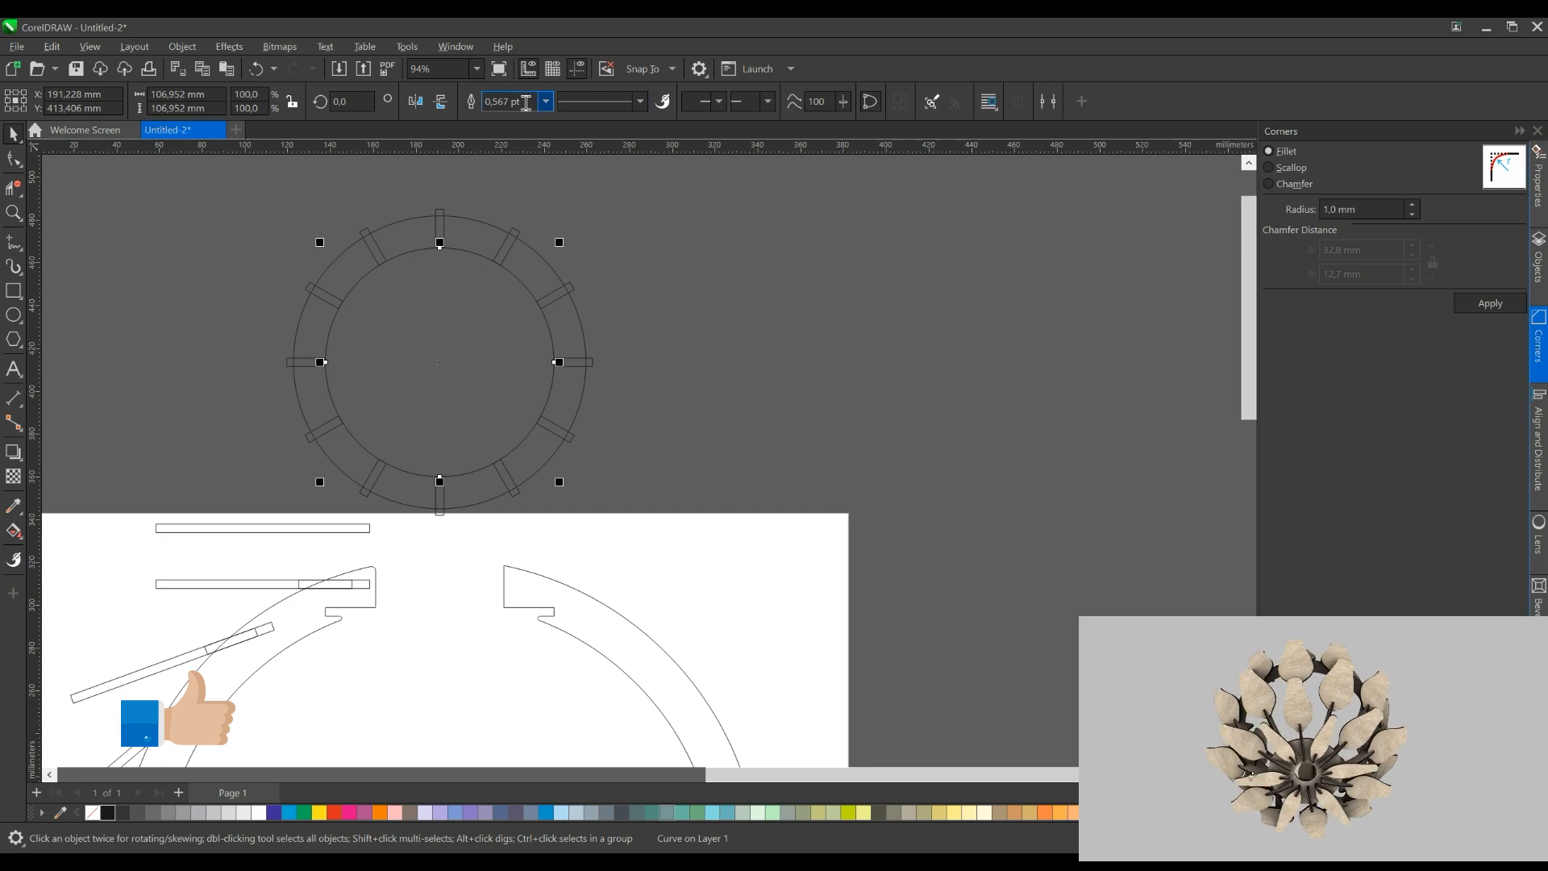
type("40")
key("Return")
left_click(127, 266)
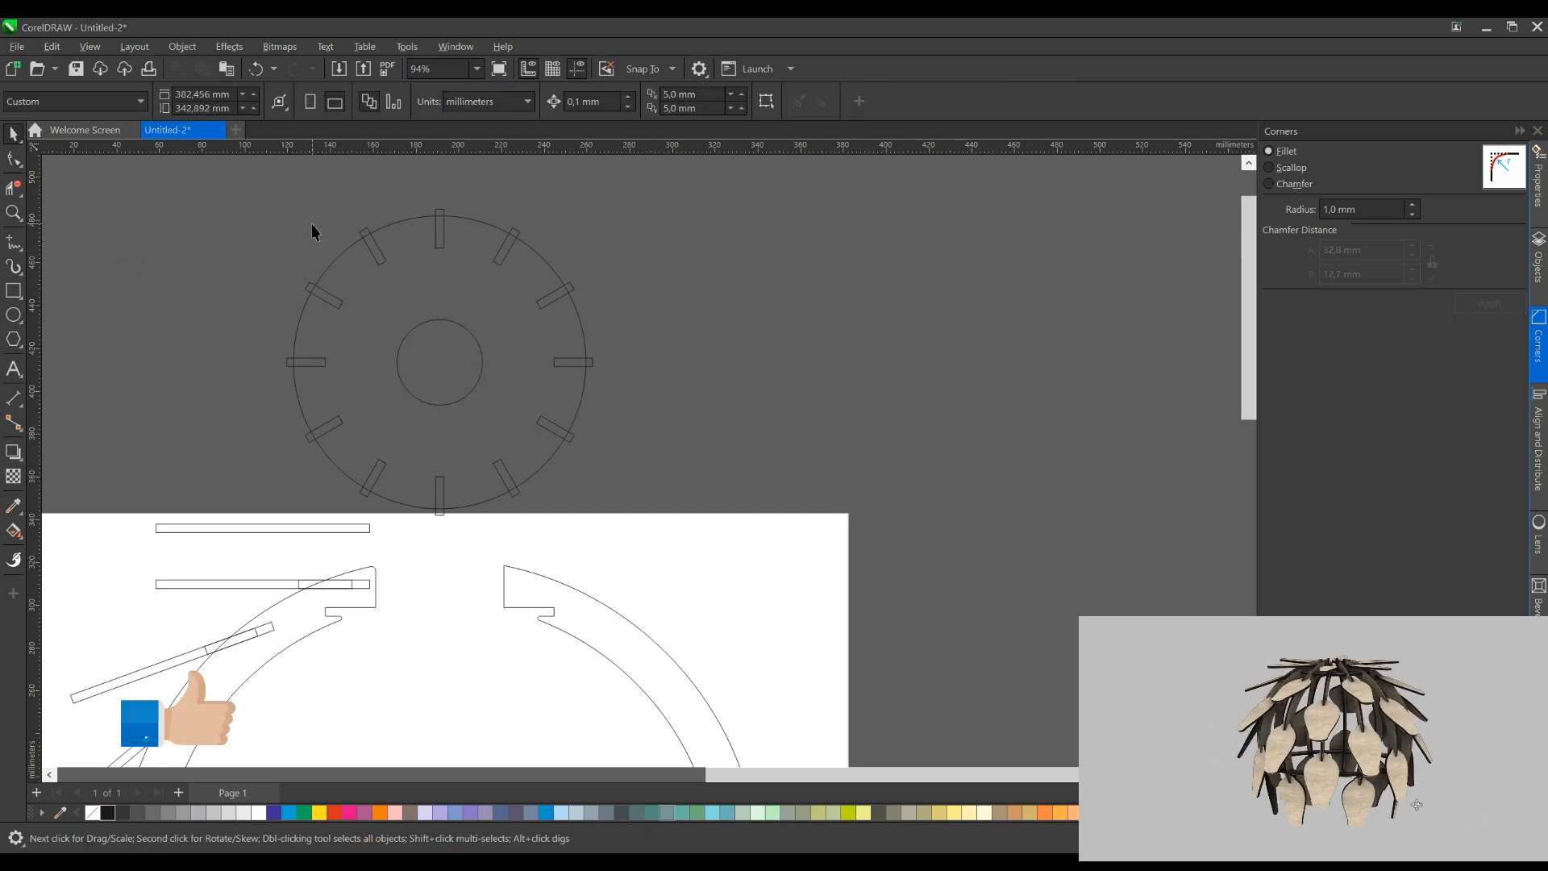
Combine the small centre circle with the outer circle and select the resulting disc together with its slots
left_click(406, 331)
left_click(364, 244, "shift")
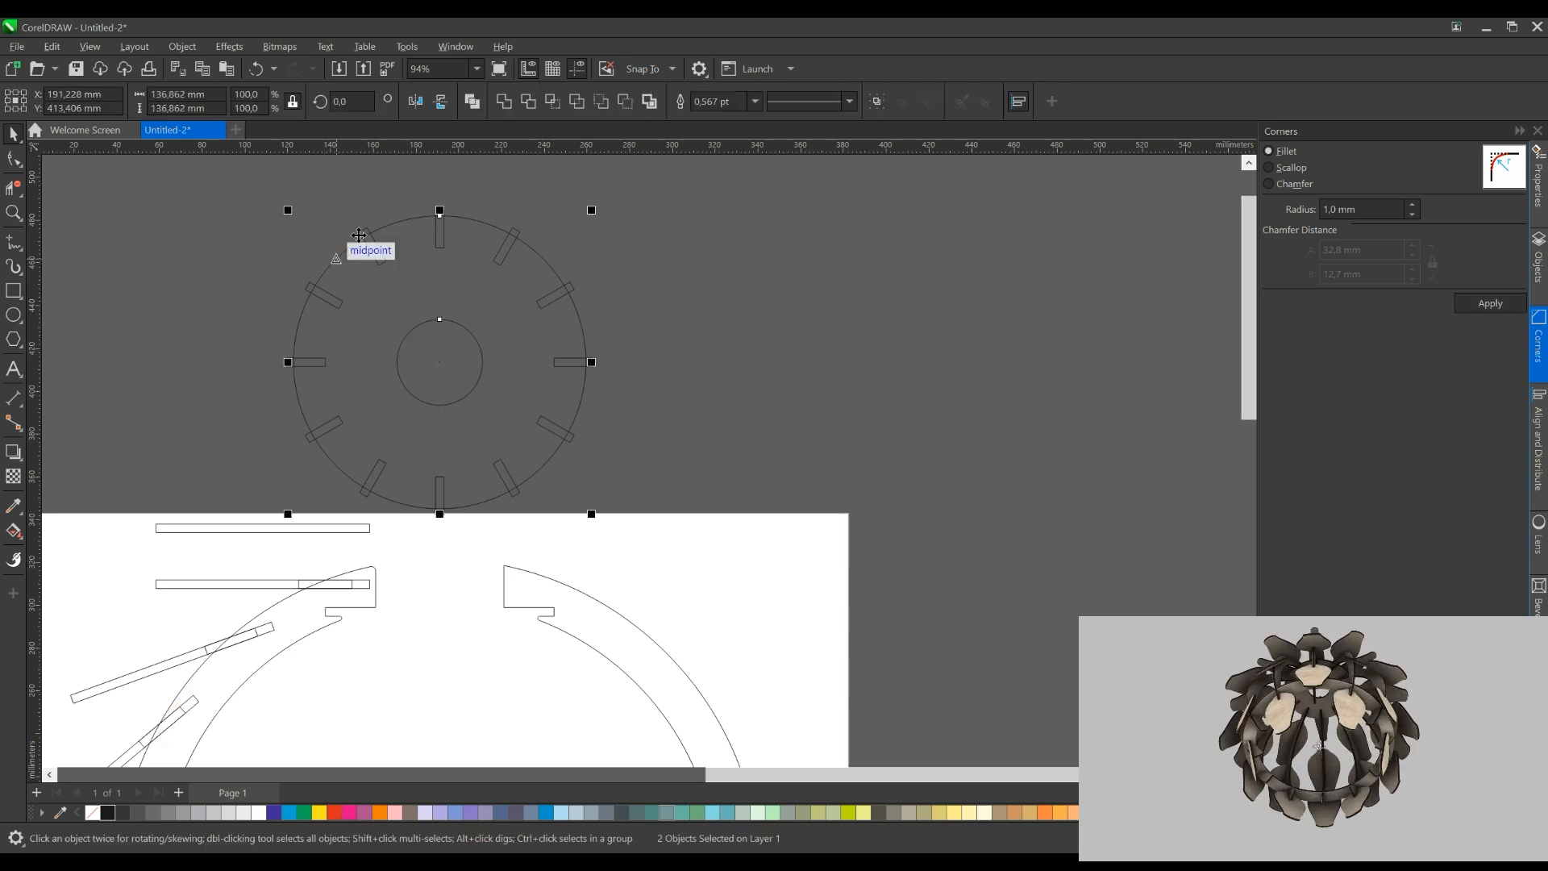
left_click_drag(568, 401, 654, 523)
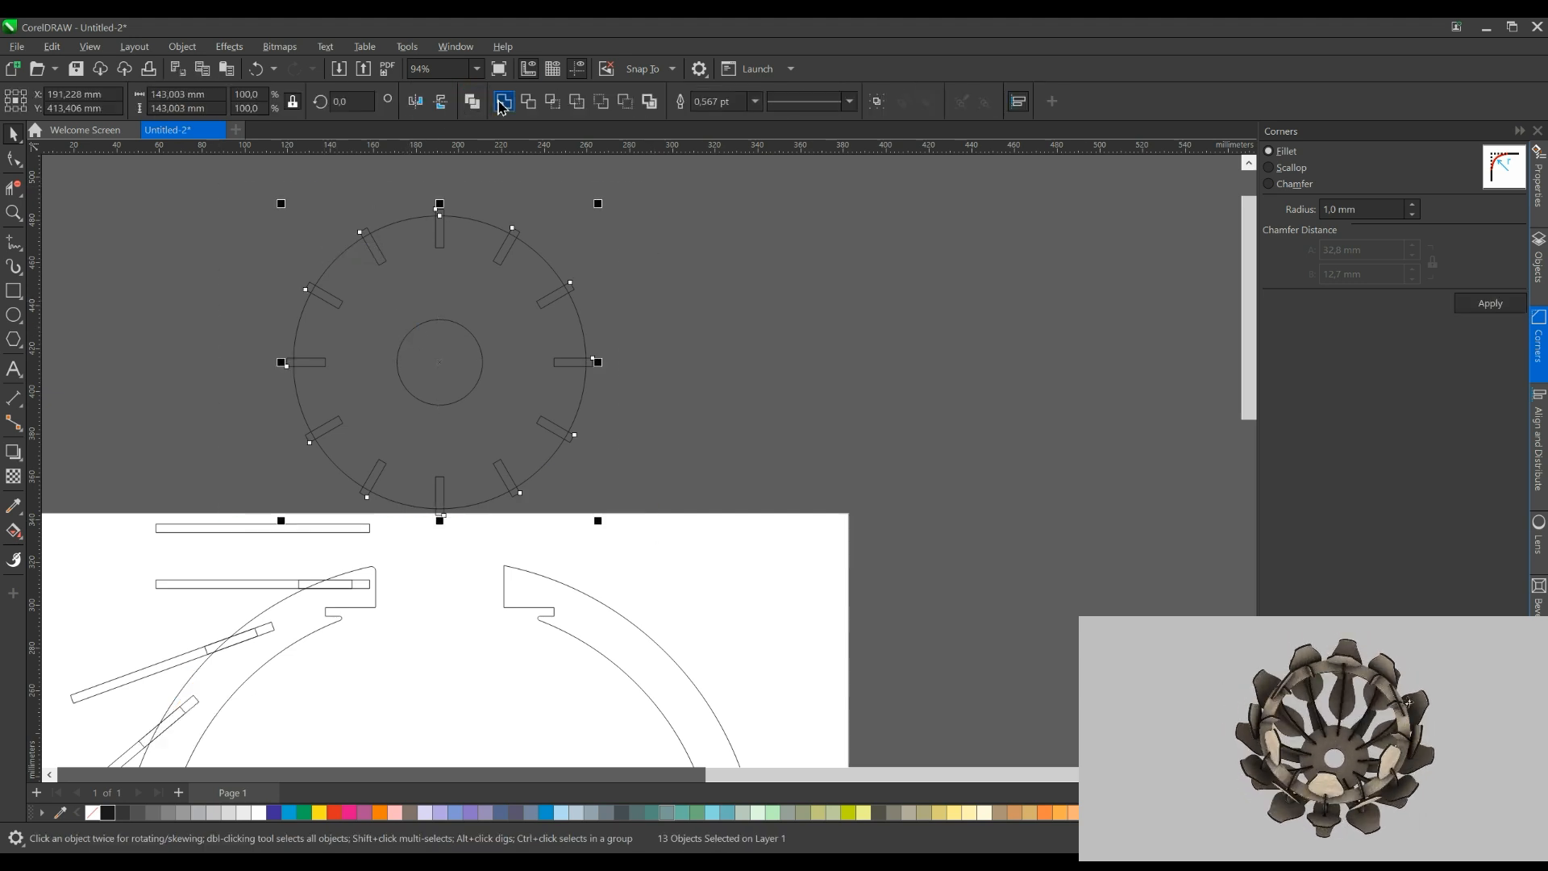
scroll(706, 494, "down", 1)
left_click(363, 521)
left_click(400, 564)
left_click_drag(376, 562, 481, 232)
key("ctrl+z")
Copy the 100 mm strip at the rib's upper left end and the combined slot outlines to the empty area beside the page
left_click(350, 537)
scroll(371, 556, "up", 4)
left_click(371, 559)
scroll(371, 559, "down", 2)
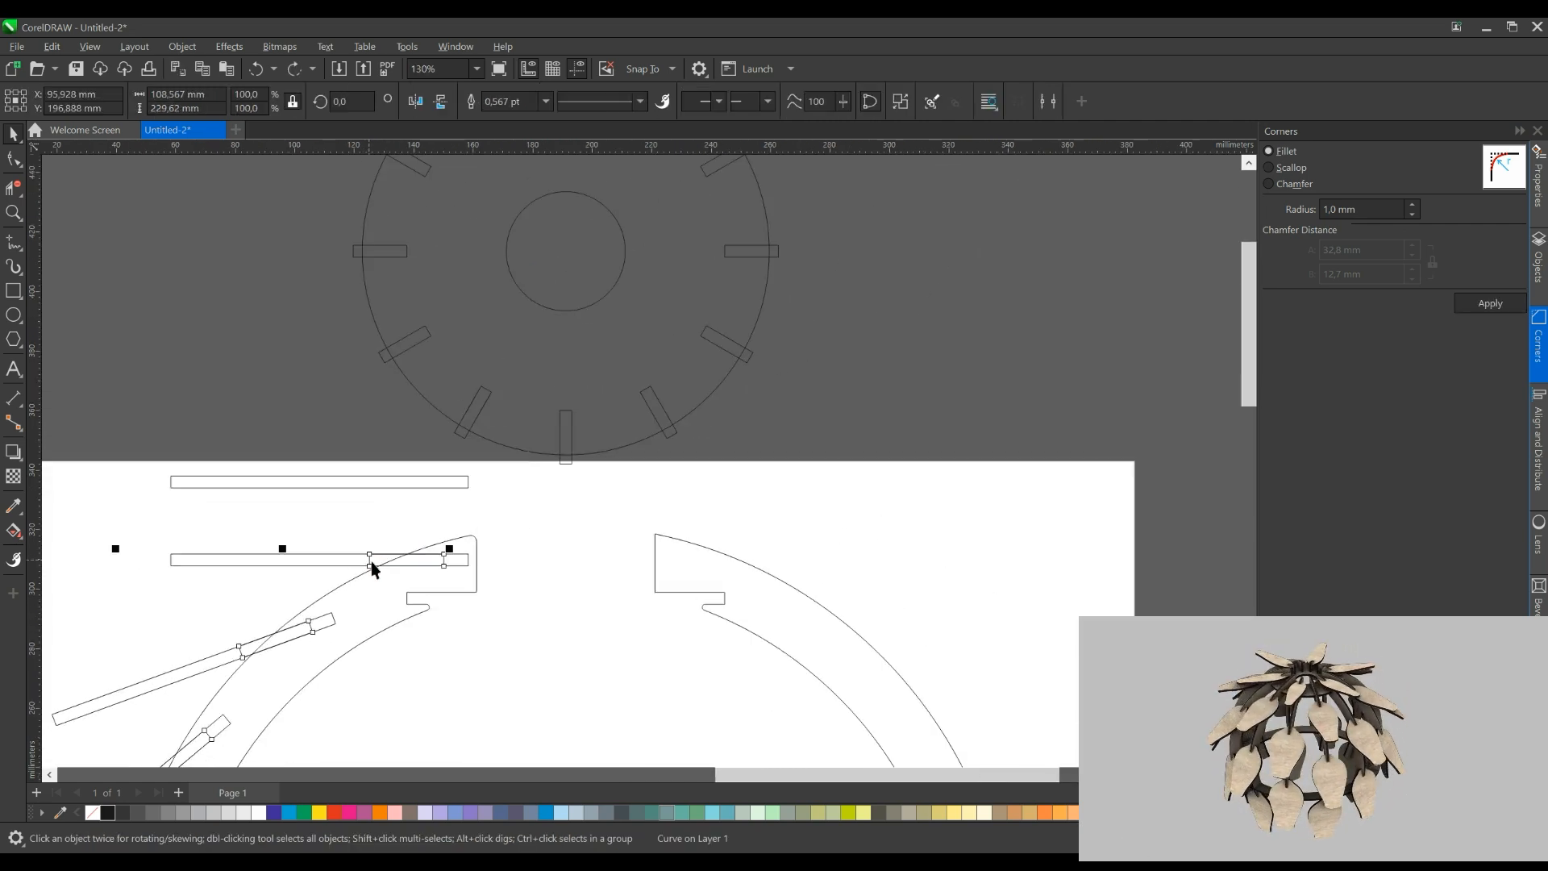
scroll(363, 573, "down", 4)
left_click_drag(346, 577, 897, 324)
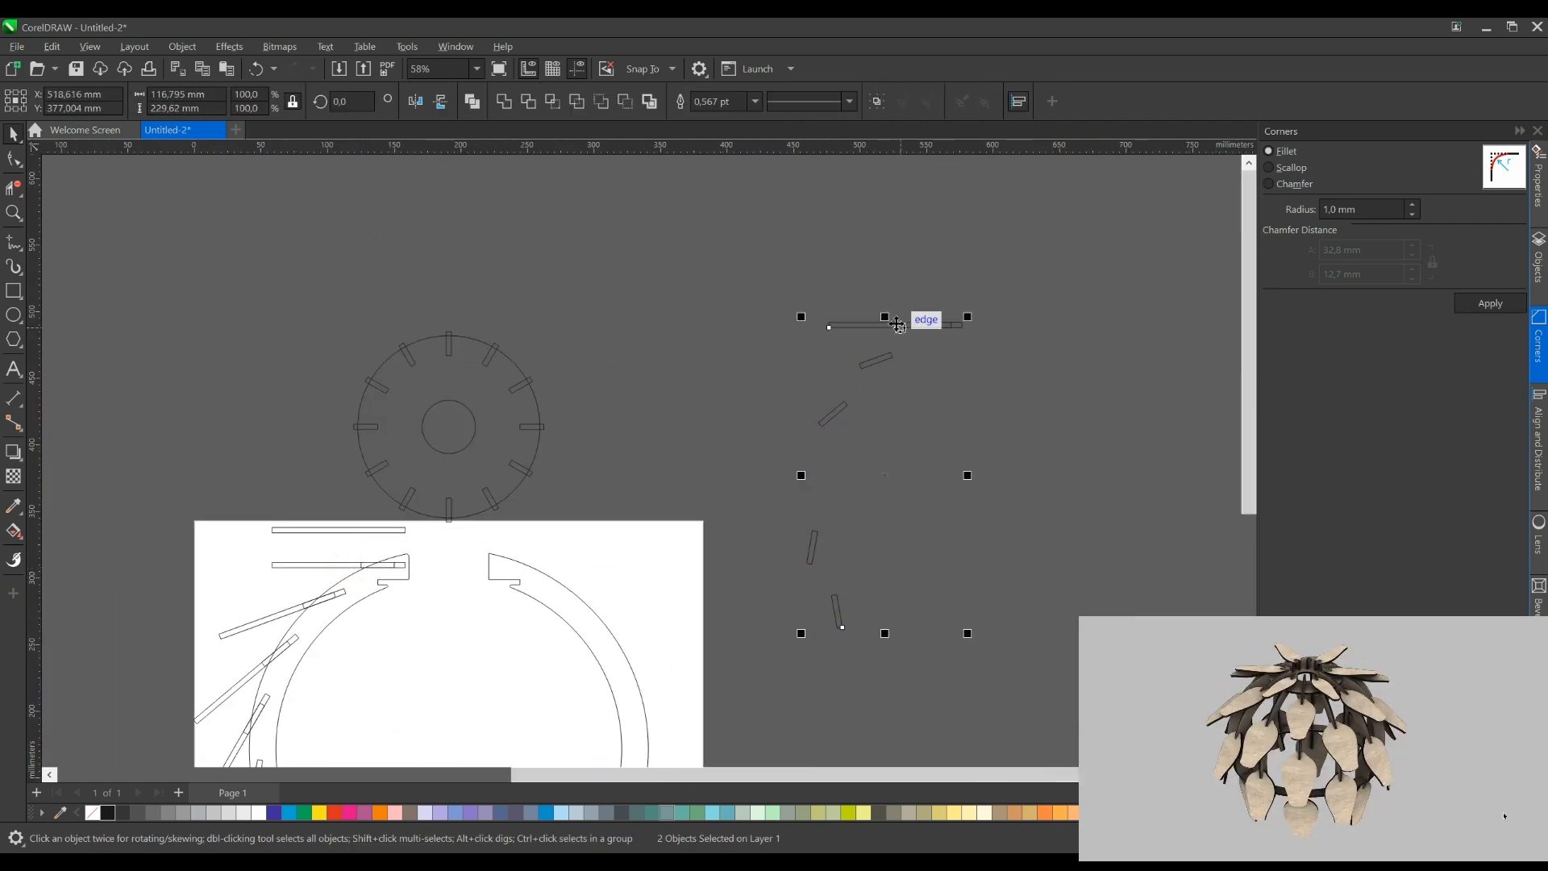
Delete the loose slot outlines from the copy, keeping only the strip with its own slot
scroll(898, 323, "down", 1)
left_click(1026, 401)
left_click(13, 189)
left_click_drag(966, 657, 766, 348)
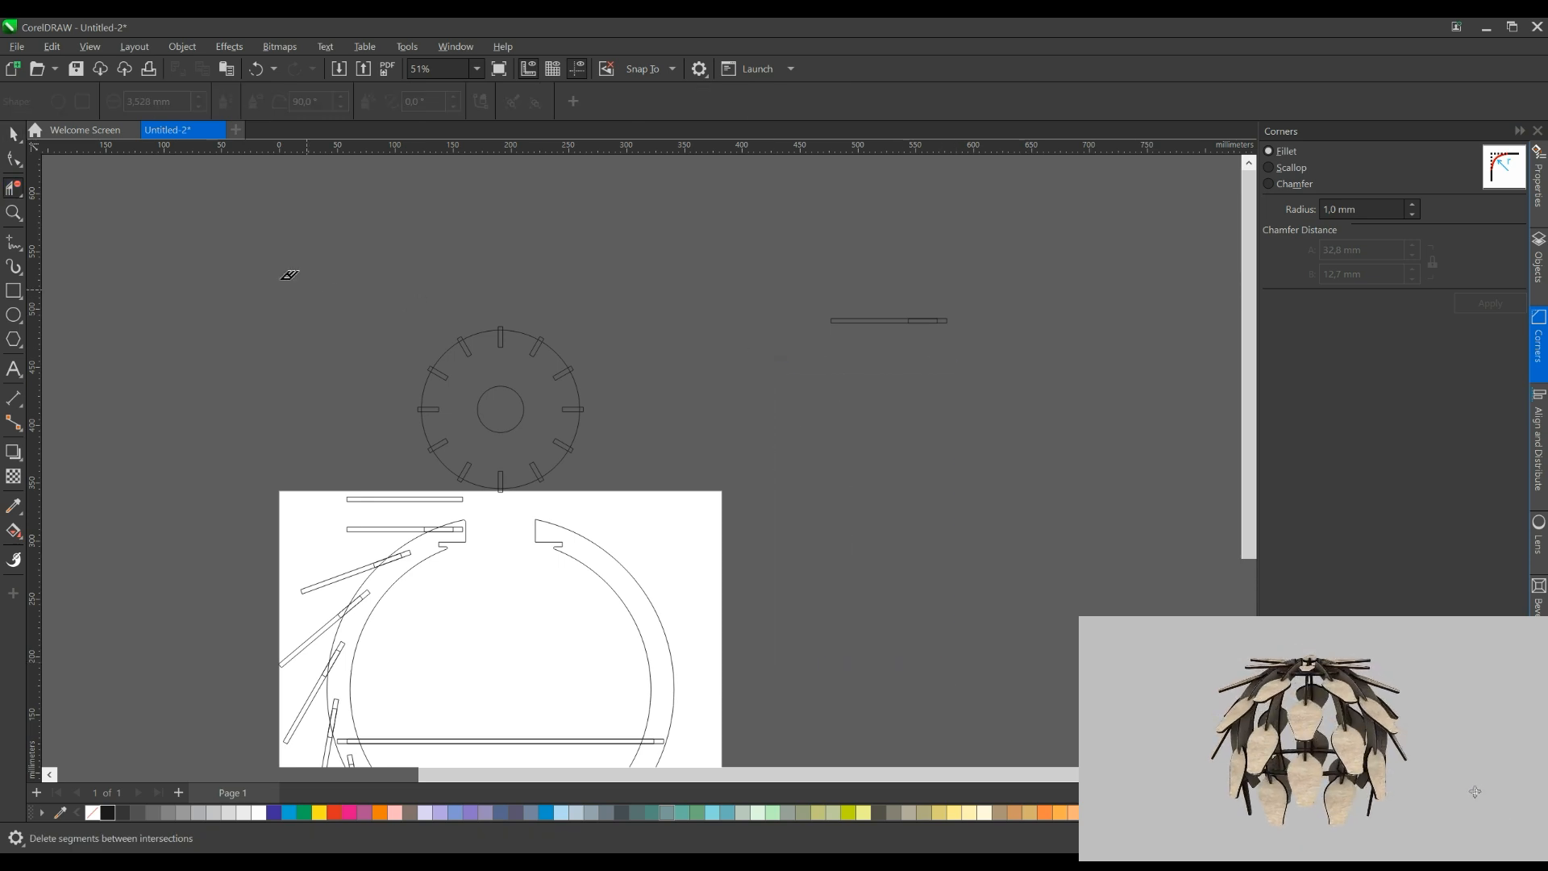
Turn the copied strip and its slot upright and place them above the disc's uppermost slot
left_click(13, 134)
left_click_drag(788, 282, 449, 470)
scroll(524, 283, "up", 4)
left_click(524, 282)
left_click_drag(436, 384, 470, 307)
scroll(474, 613, "down", 1)
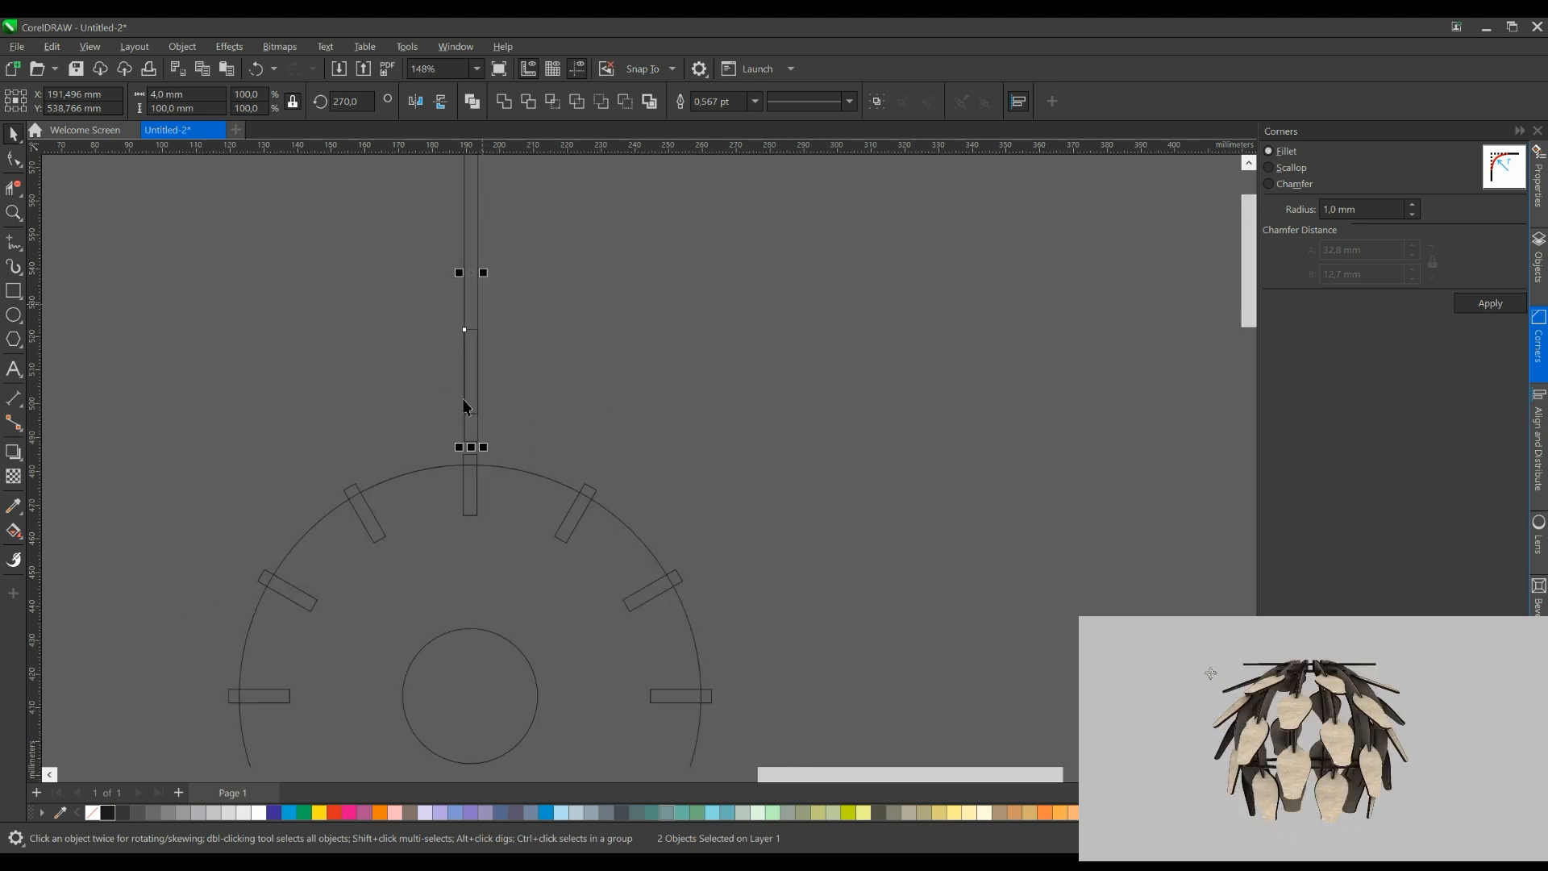
Move the upright strip down so it overlaps the disc's uppermost slot, centred on the disc
scroll(468, 421, "up", 1)
left_click_drag(473, 443, 472, 540)
scroll(472, 540, "down", 3)
scroll(477, 420, "down", 3)
scroll(394, 732, "up", 3)
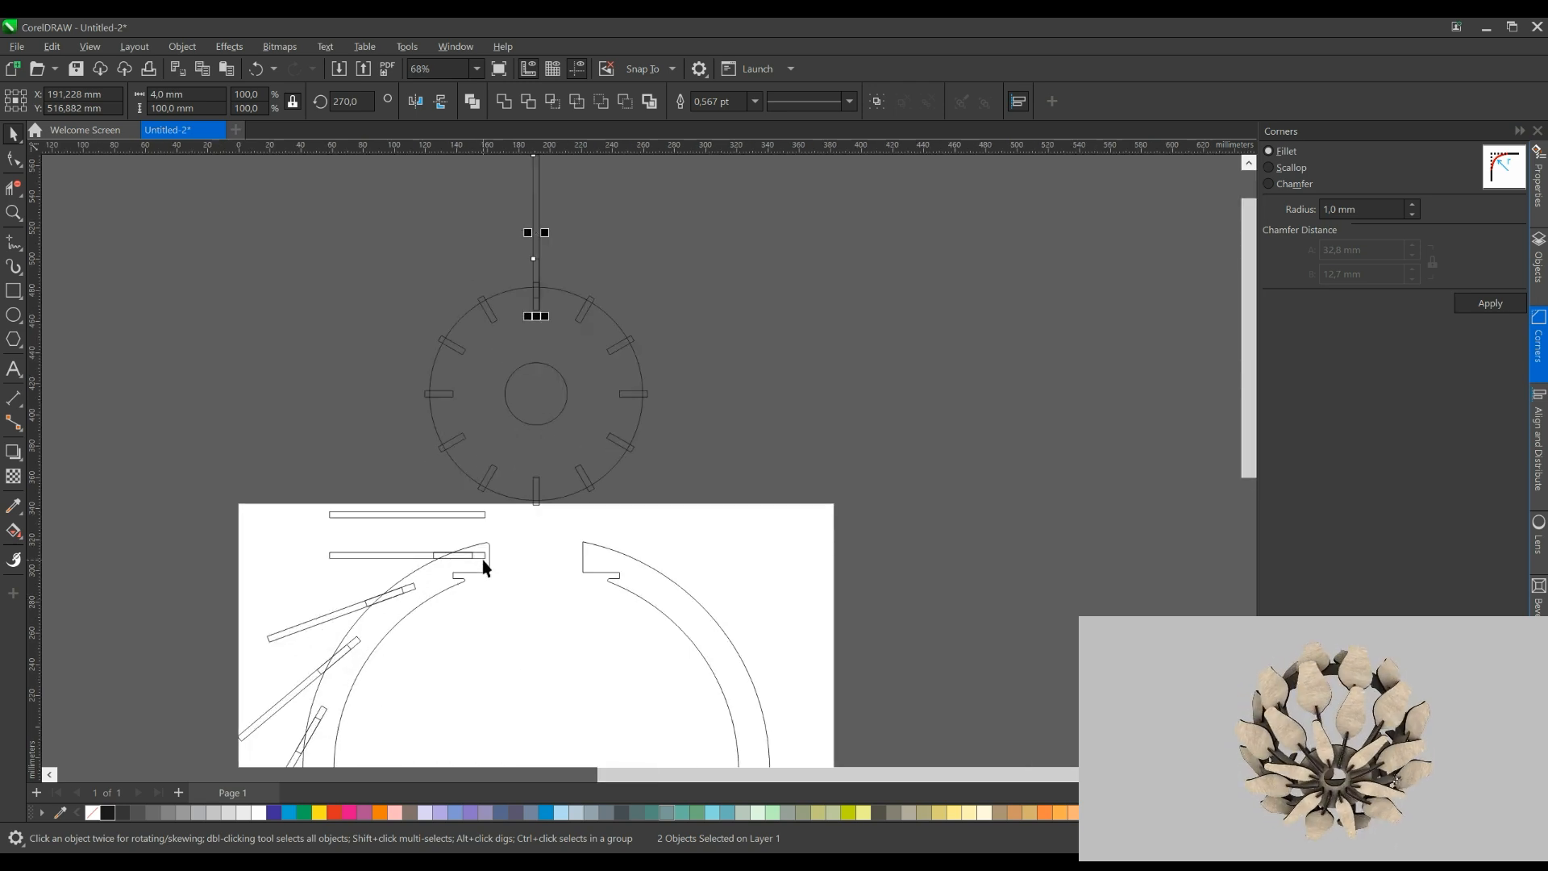
scroll(488, 293, "down", 1)
Undo the strip's last move, turn it and its slot back to horizontal, and place them beside the disc's lower left
key("ctrl+z")
left_click(542, 323)
left_click_drag(540, 216, 387, 256)
key("ctrl+z")
left_click_drag(548, 217, 397, 273)
left_click(498, 289)
left_click_drag(497, 288, 323, 514)
scroll(467, 656, "up", 4)
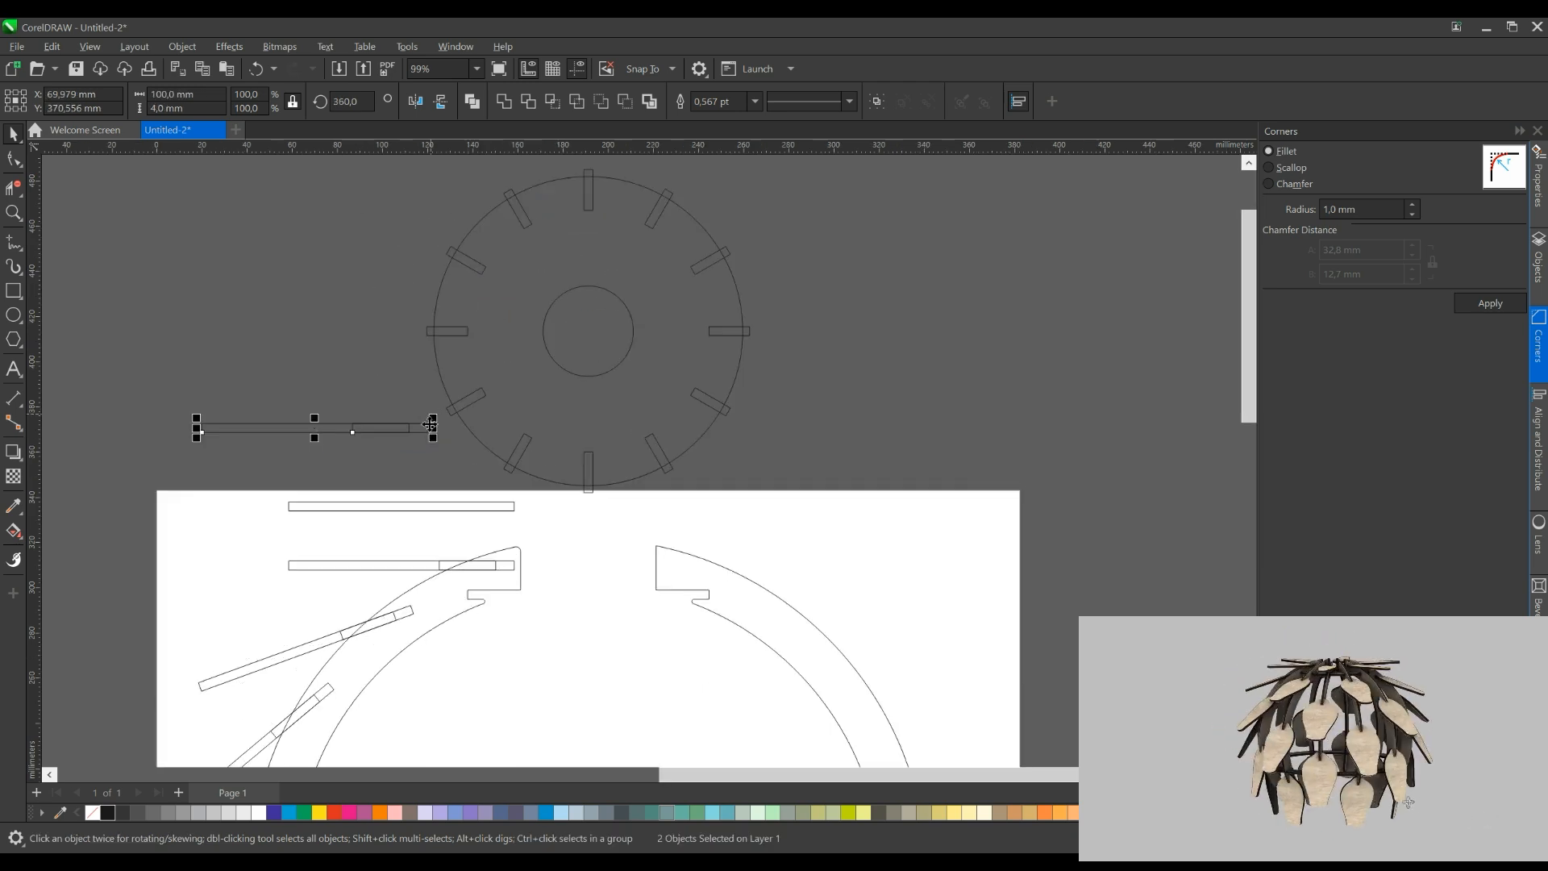
Align the strip and its slot with the matching strip on the page and move them straight up onto the disc's left slot
left_click_drag(428, 433, 514, 569)
scroll(428, 643, "down", 1)
left_click_drag(404, 575, 437, 371)
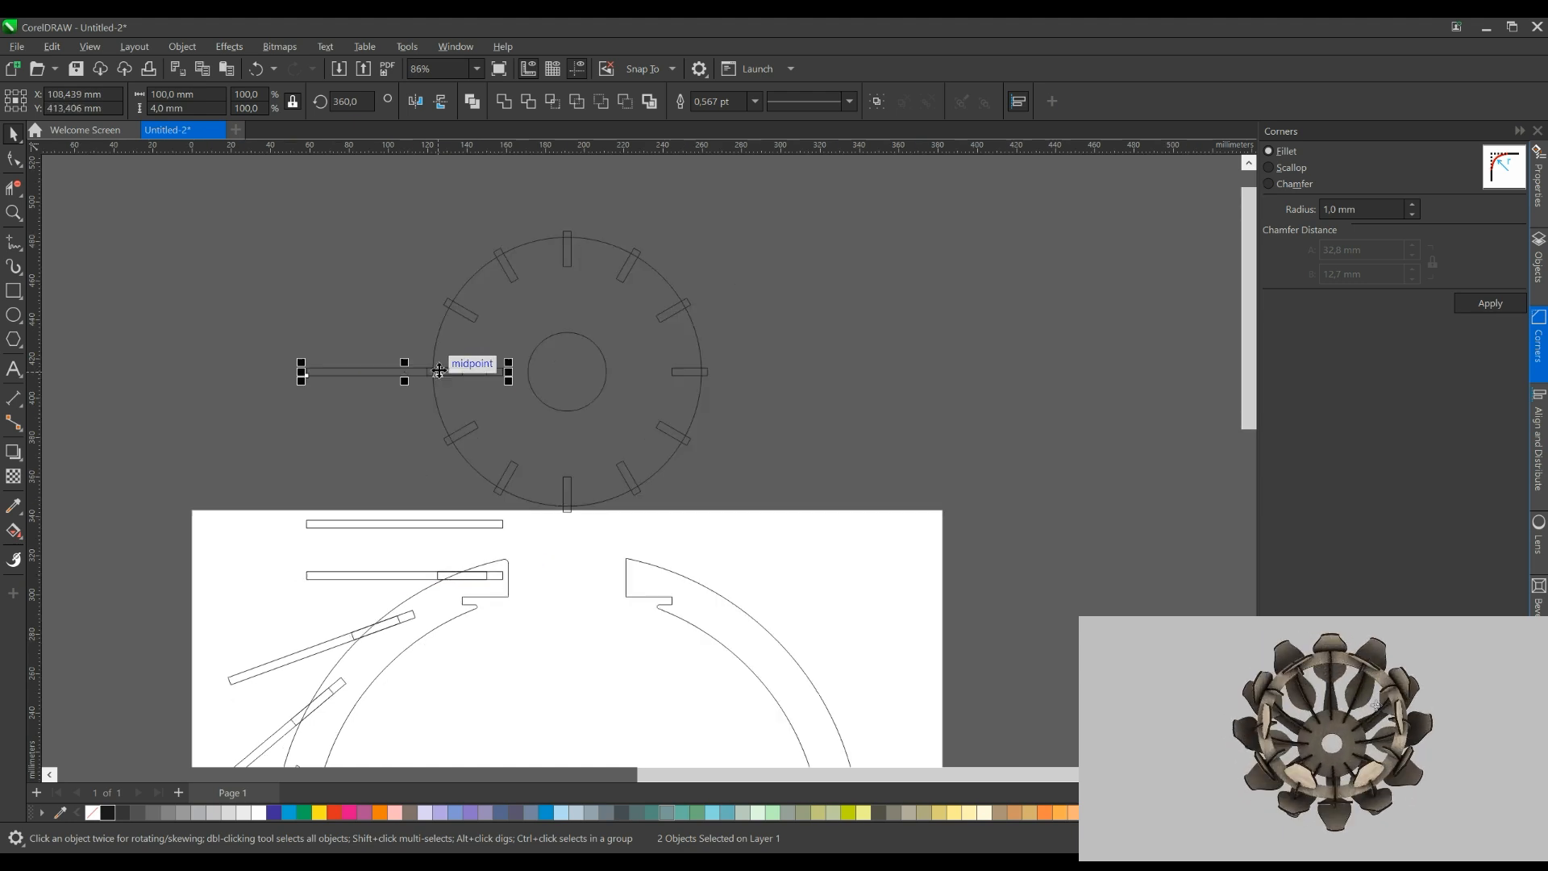
left_click(271, 235)
scroll(343, 335, "up", 1)
scroll(526, 350, "up", 1)
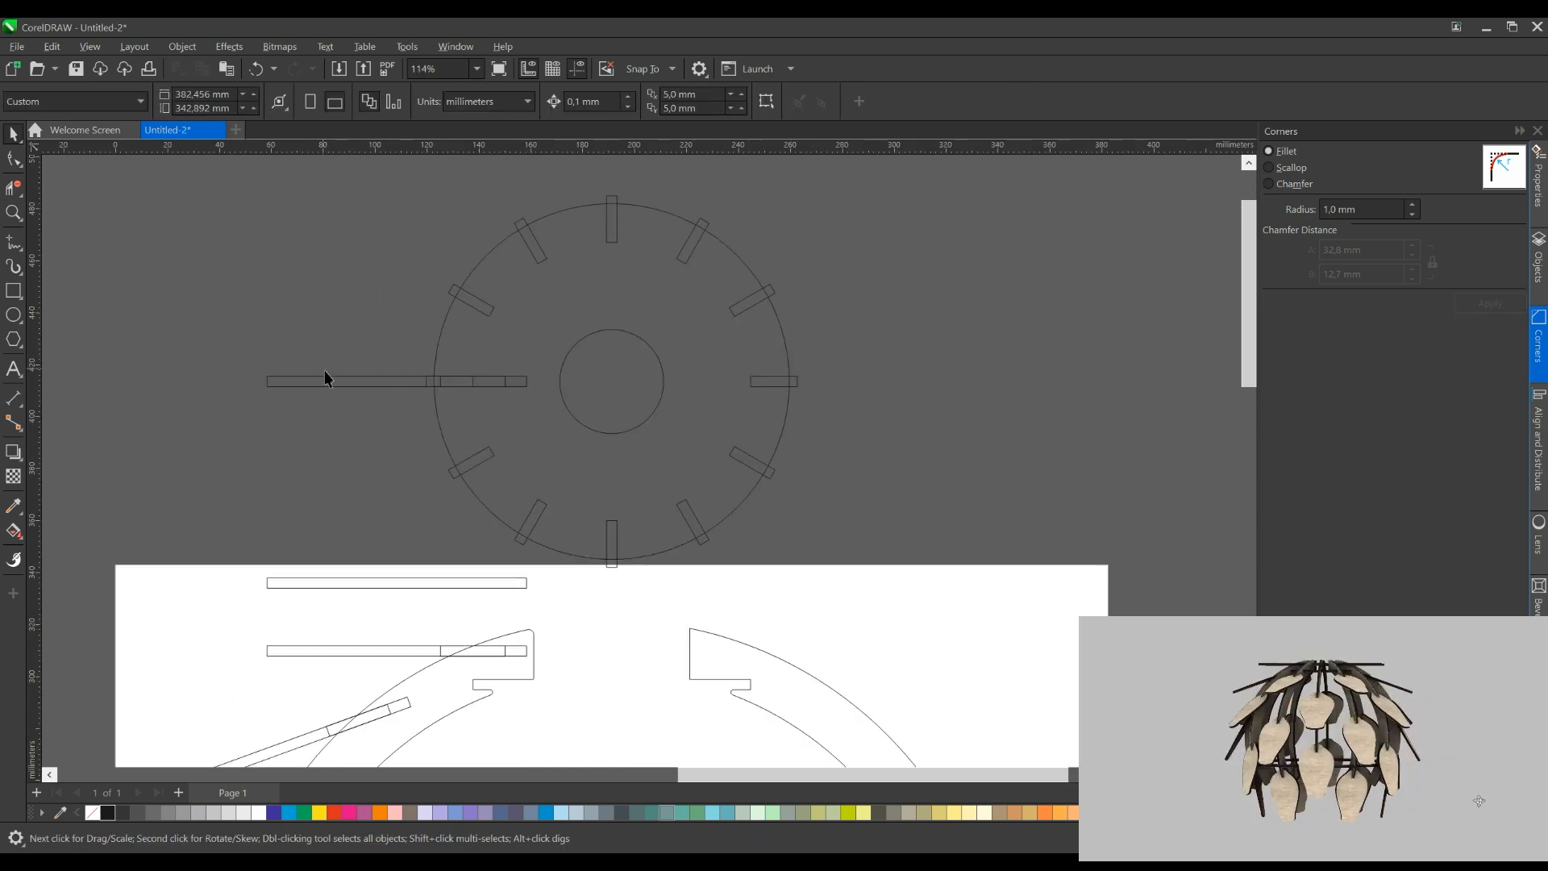
Draw a larger circle centred on the strip's left end and one about 10.5 mm in diameter on its right end
left_click(13, 314)
scroll(279, 402, "up", 5)
left_click_drag(255, 361, 257, 320)
left_click_drag(768, 361, 772, 330)
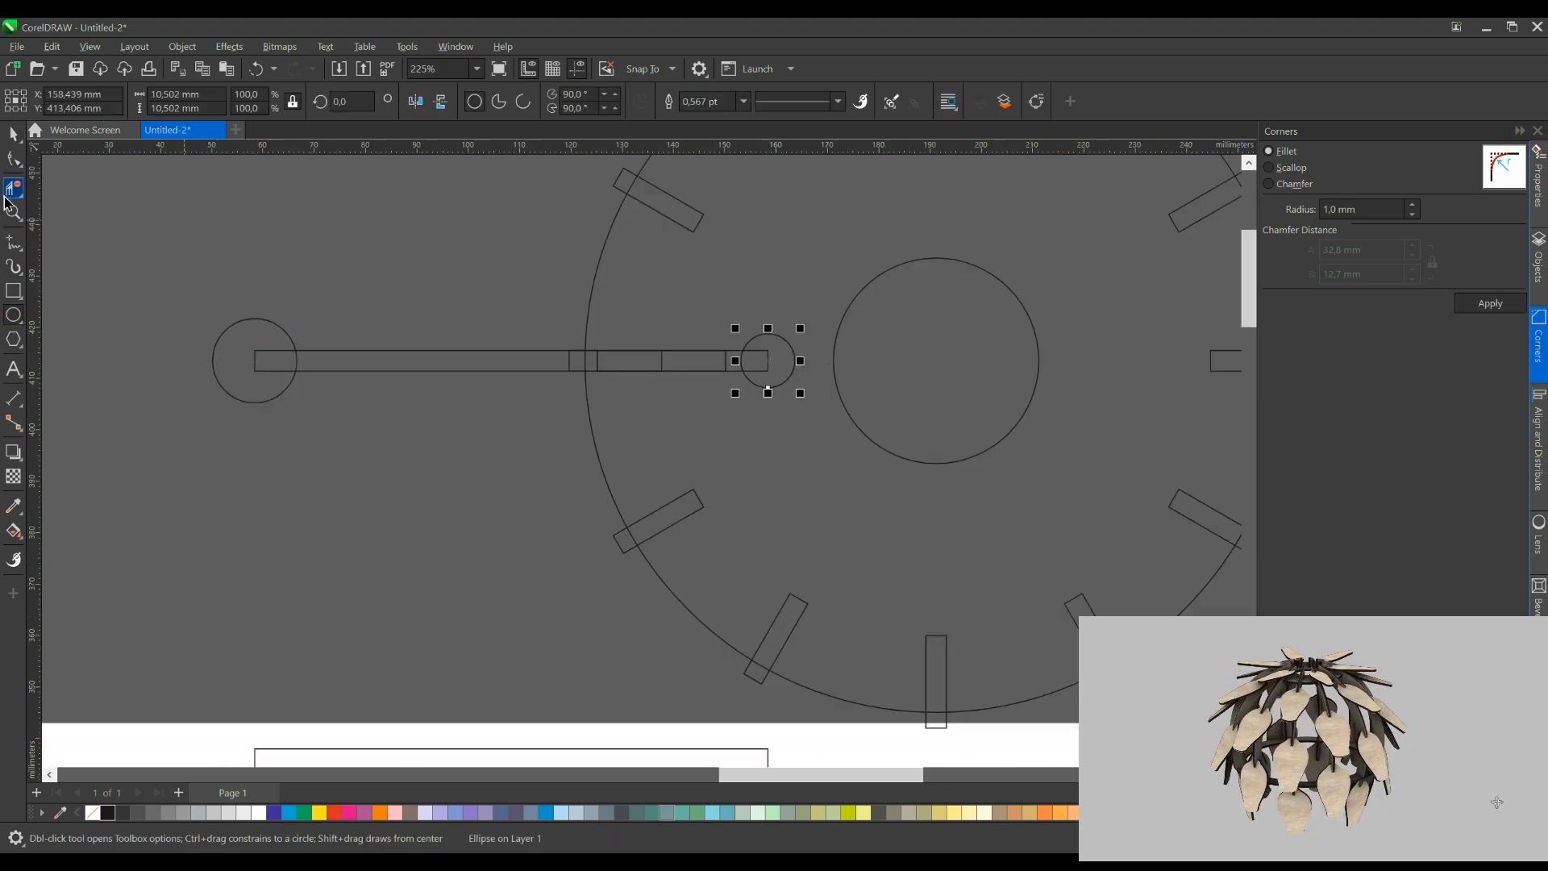
Draw a three-point curve about 13 mm high joining the uppermost points of the two end circles
left_click(18, 246)
left_click(80, 355)
left_click_drag(257, 318, 767, 333)
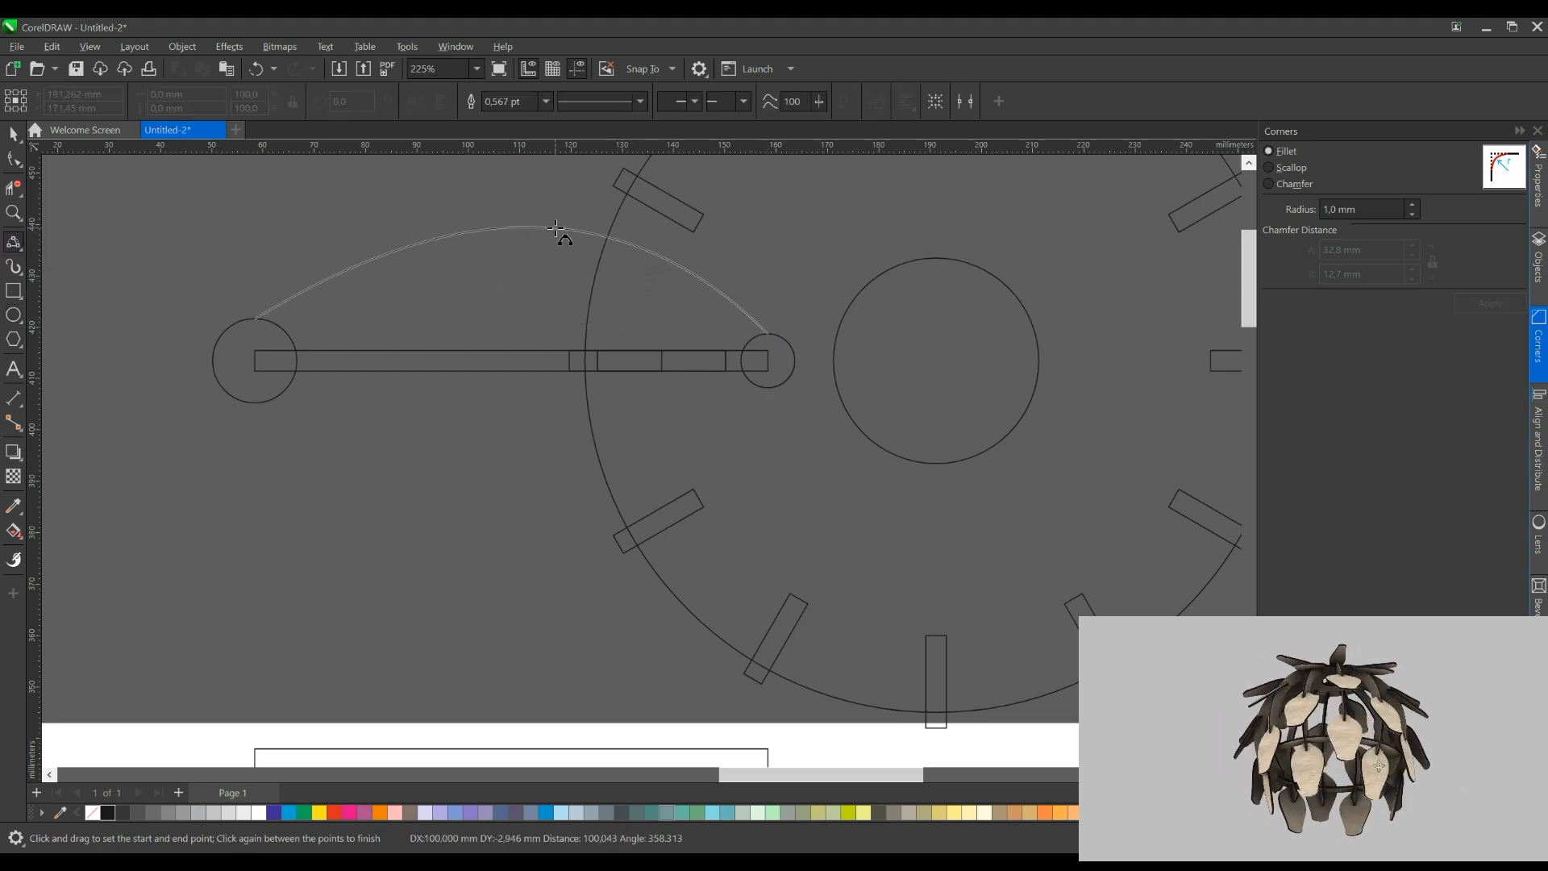
left_click(649, 276)
left_click_drag(769, 388, 266, 408)
left_click(280, 420)
left_click(10, 139)
key("ctrl+z")
Copy the upper curve, mirror it vertically and attach it to the lowest points of both end circles
left_click(534, 266)
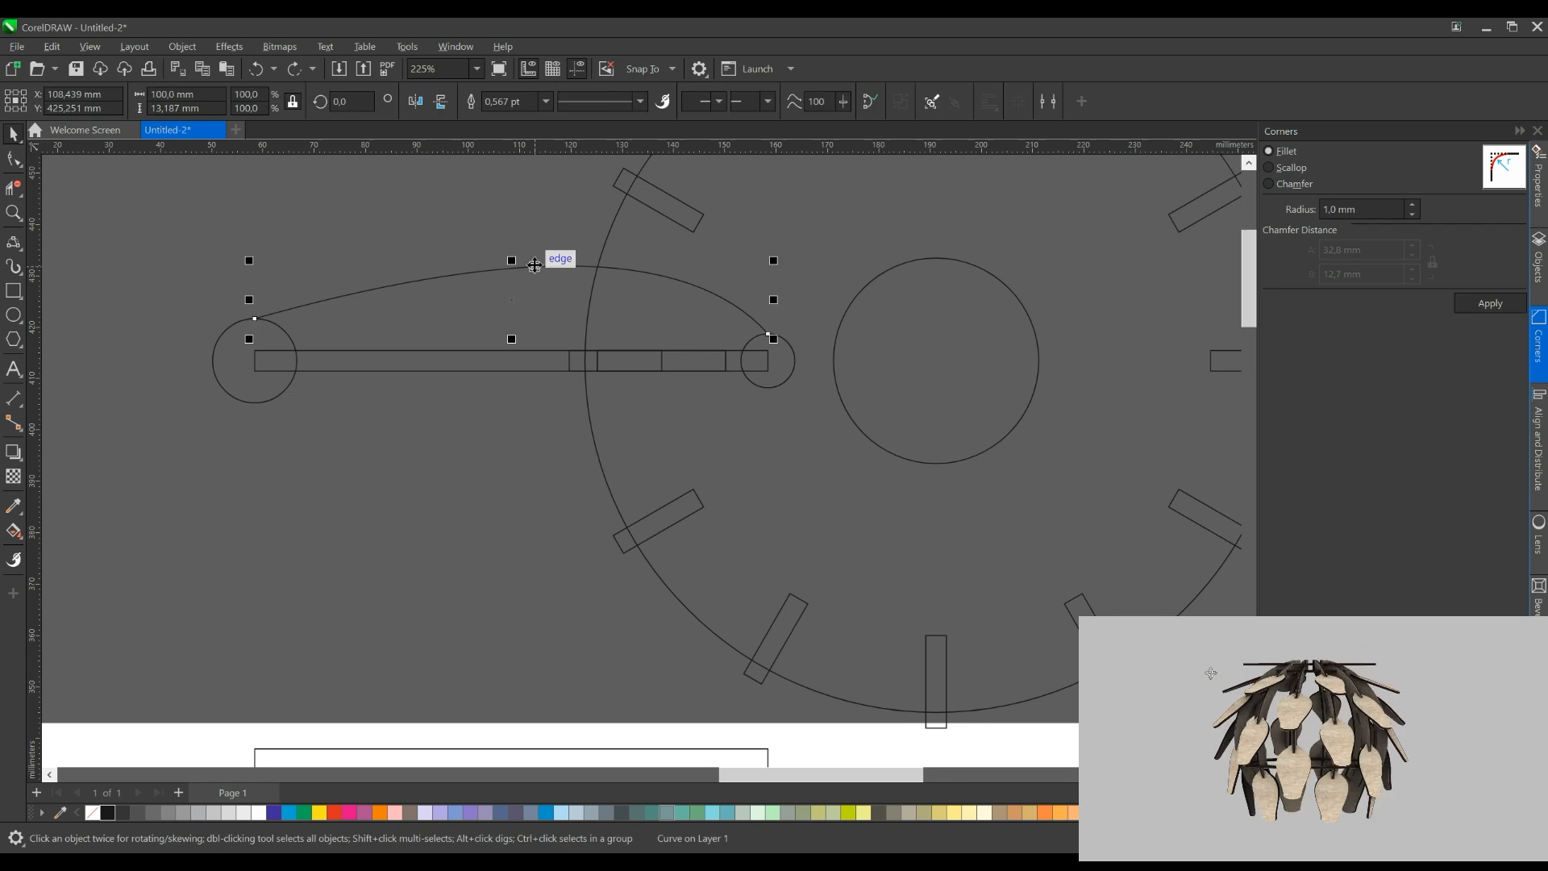
left_click_drag(535, 265, 510, 404)
right_click(510, 403)
left_click(440, 101)
left_click_drag(768, 405, 768, 388)
left_click(787, 485)
scroll(626, 467, "down", 2)
scroll(601, 356, "up", 1)
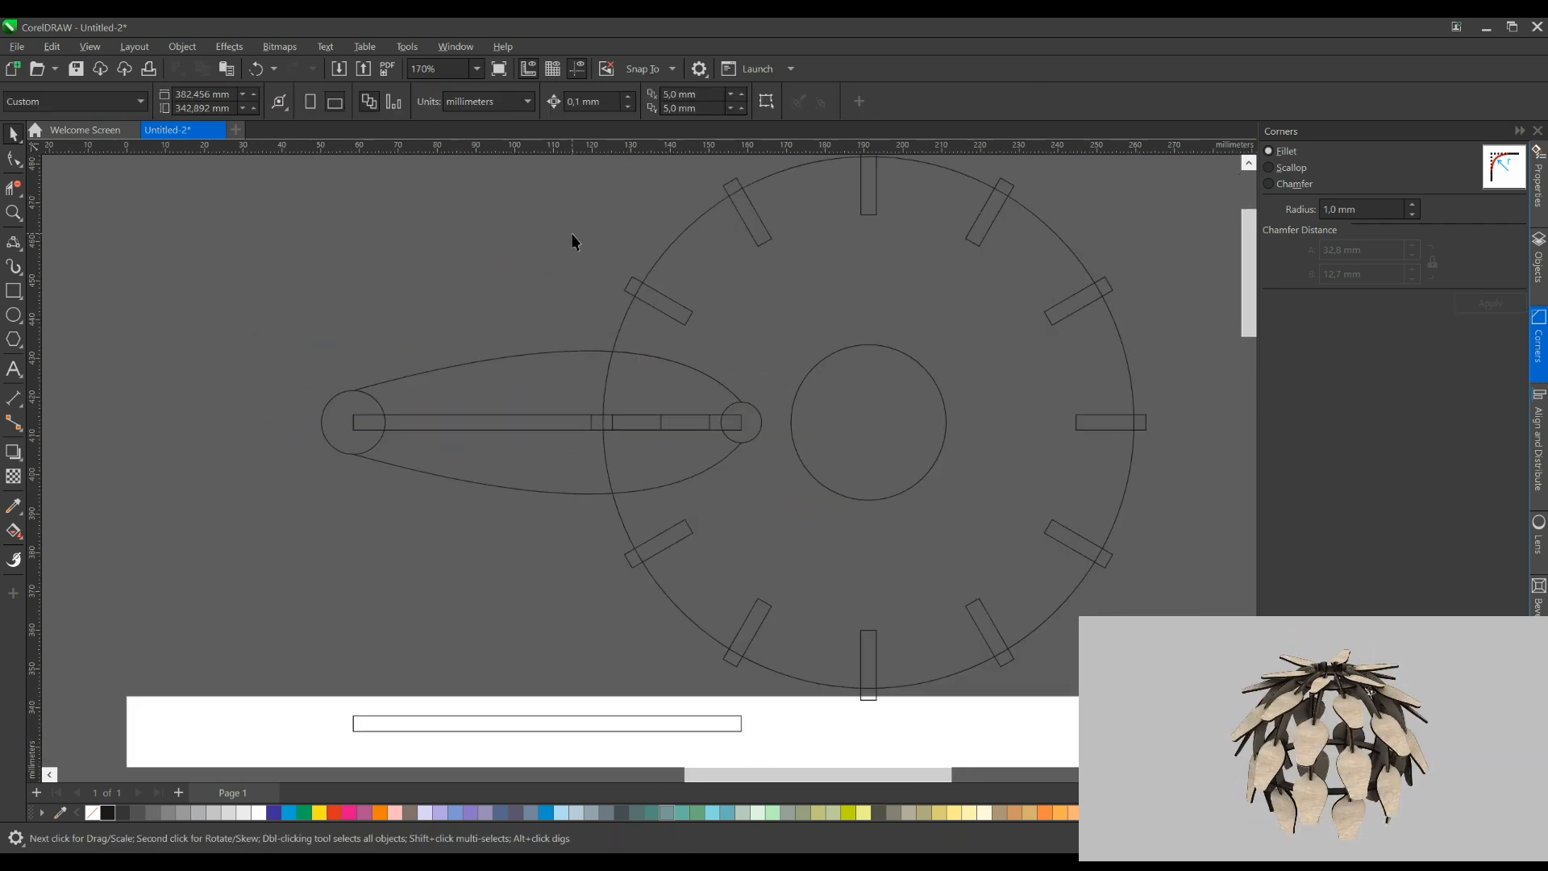
Squeeze the upper and lower curves symmetrically toward the strip to a total height of about 31 mm
left_click(585, 350)
left_click(567, 493, "shift")
scroll(572, 514, "up", 3)
left_click_drag(535, 492, 533, 474)
Delete the short curve ends that project into the left and right end circles
left_click(13, 187)
scroll(242, 375, "up", 3)
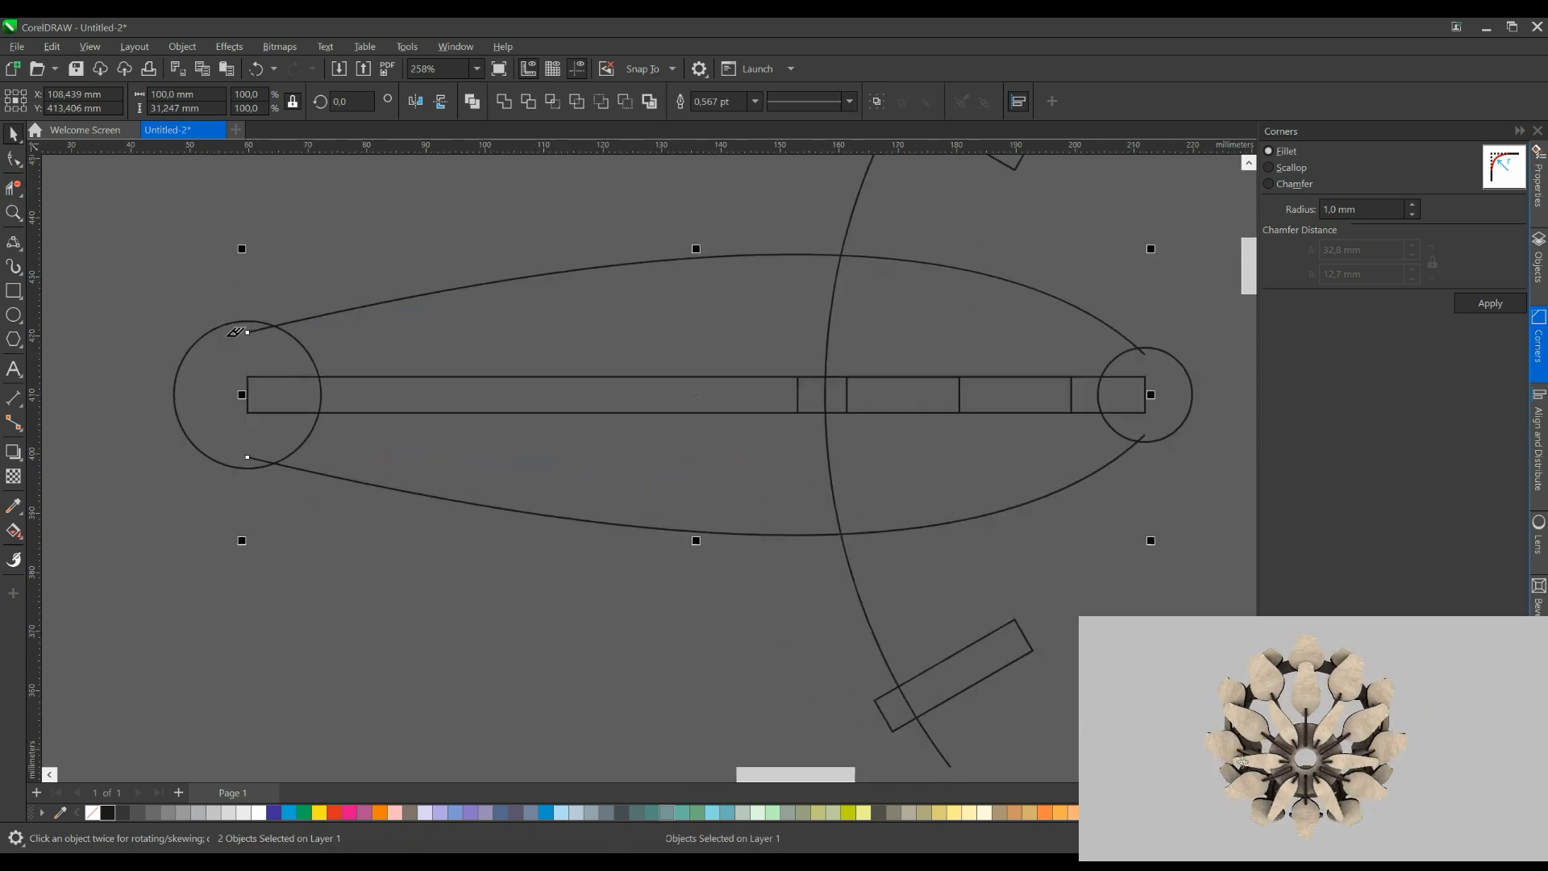
scroll(387, 383, "down", 2)
scroll(773, 405, "up", 2)
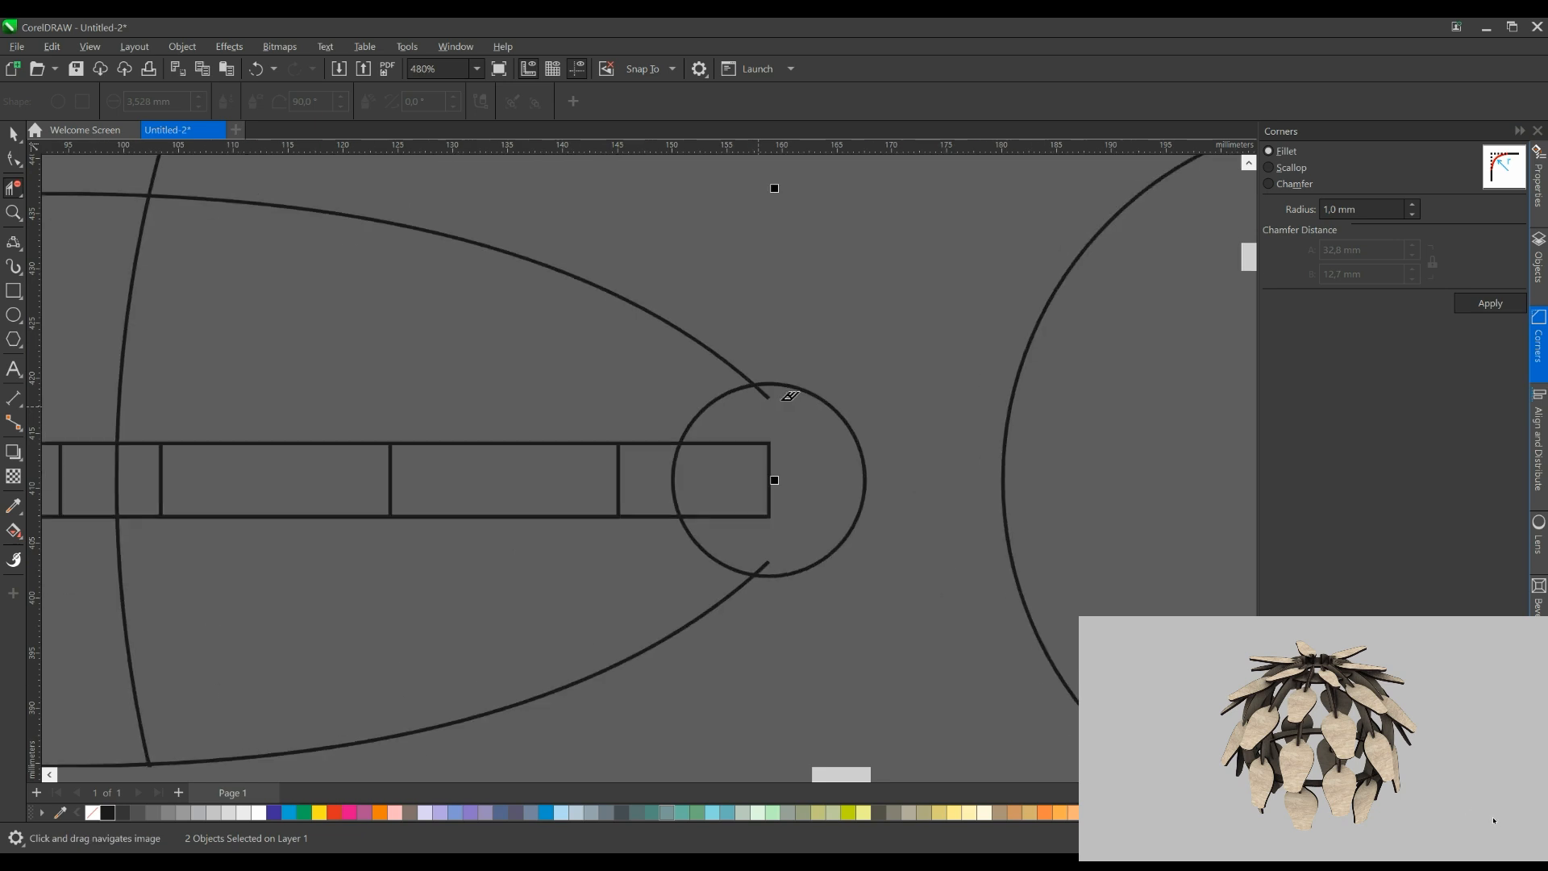
scroll(773, 546, "down", 5)
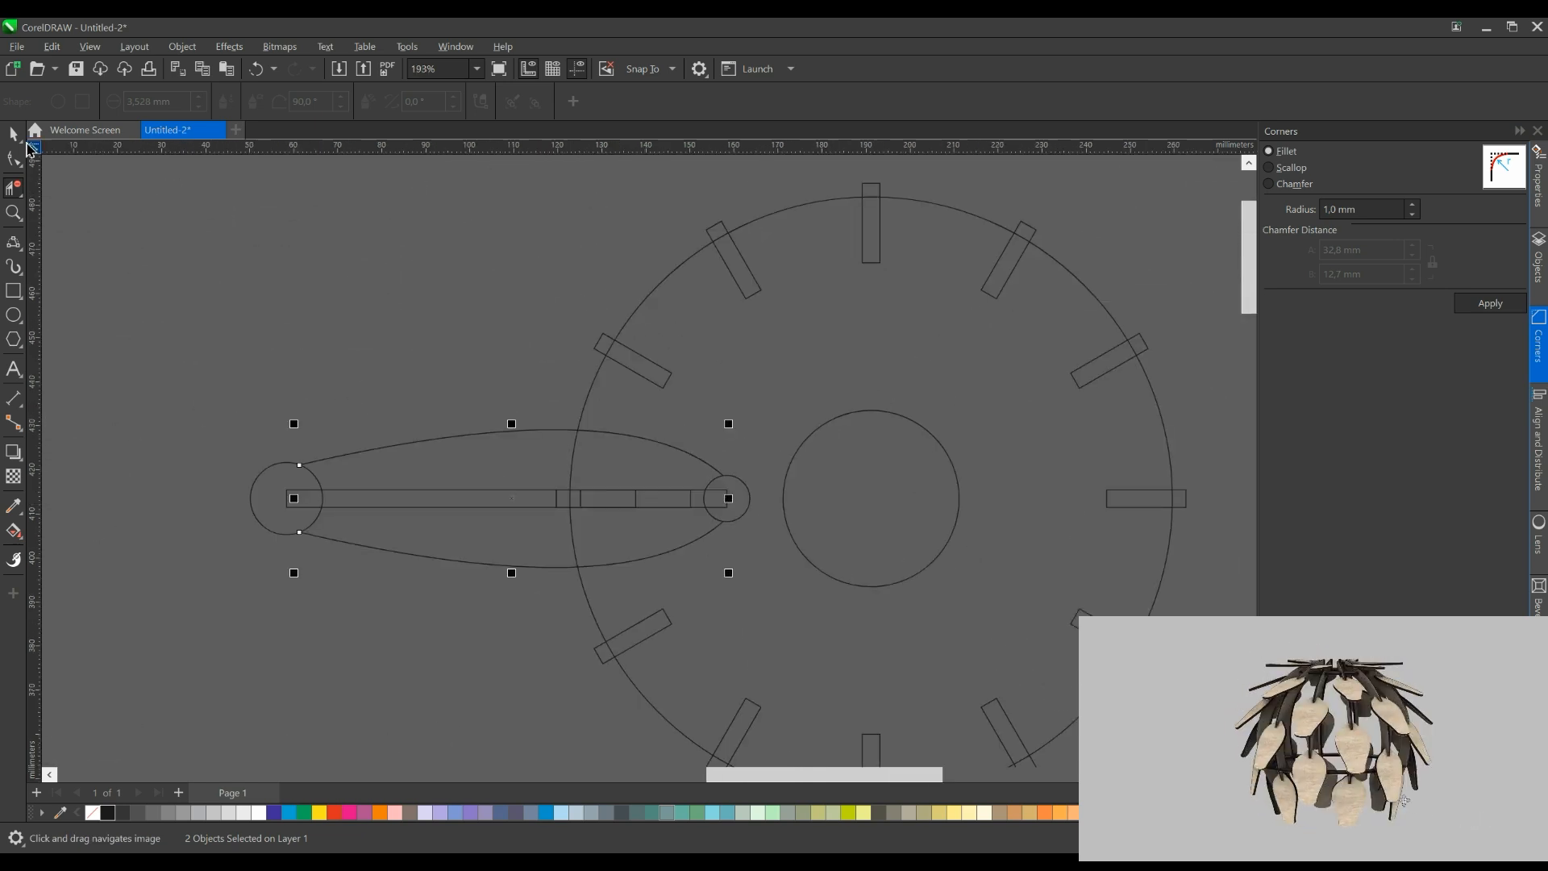
key("space")
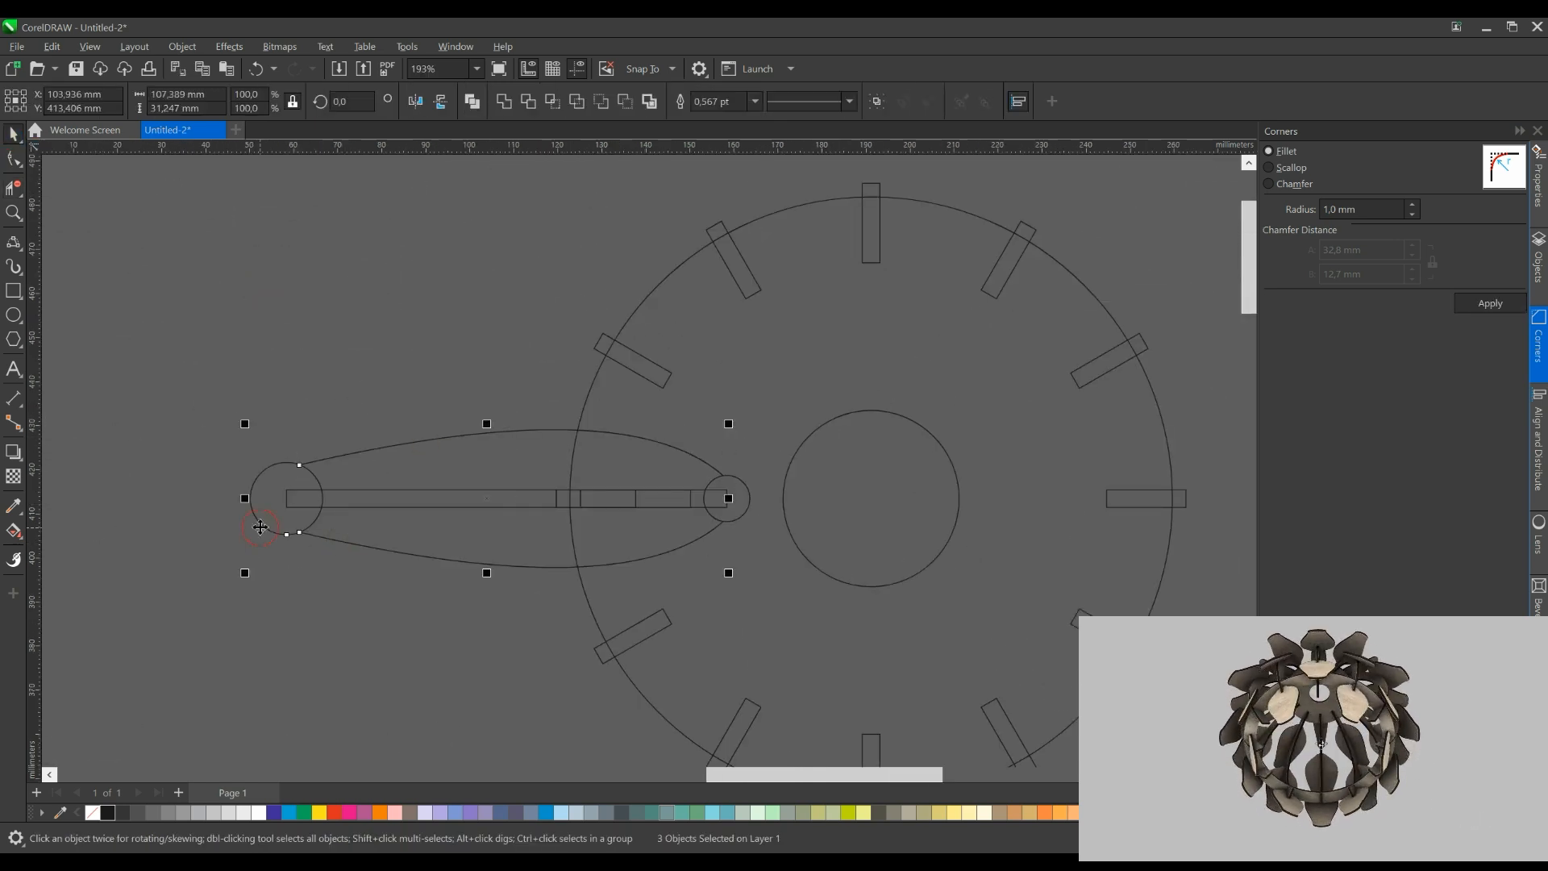
Set the nudge distance to 200 mm and move the leaf outline that far left, clear of the slotted disc
left_click(473, 269)
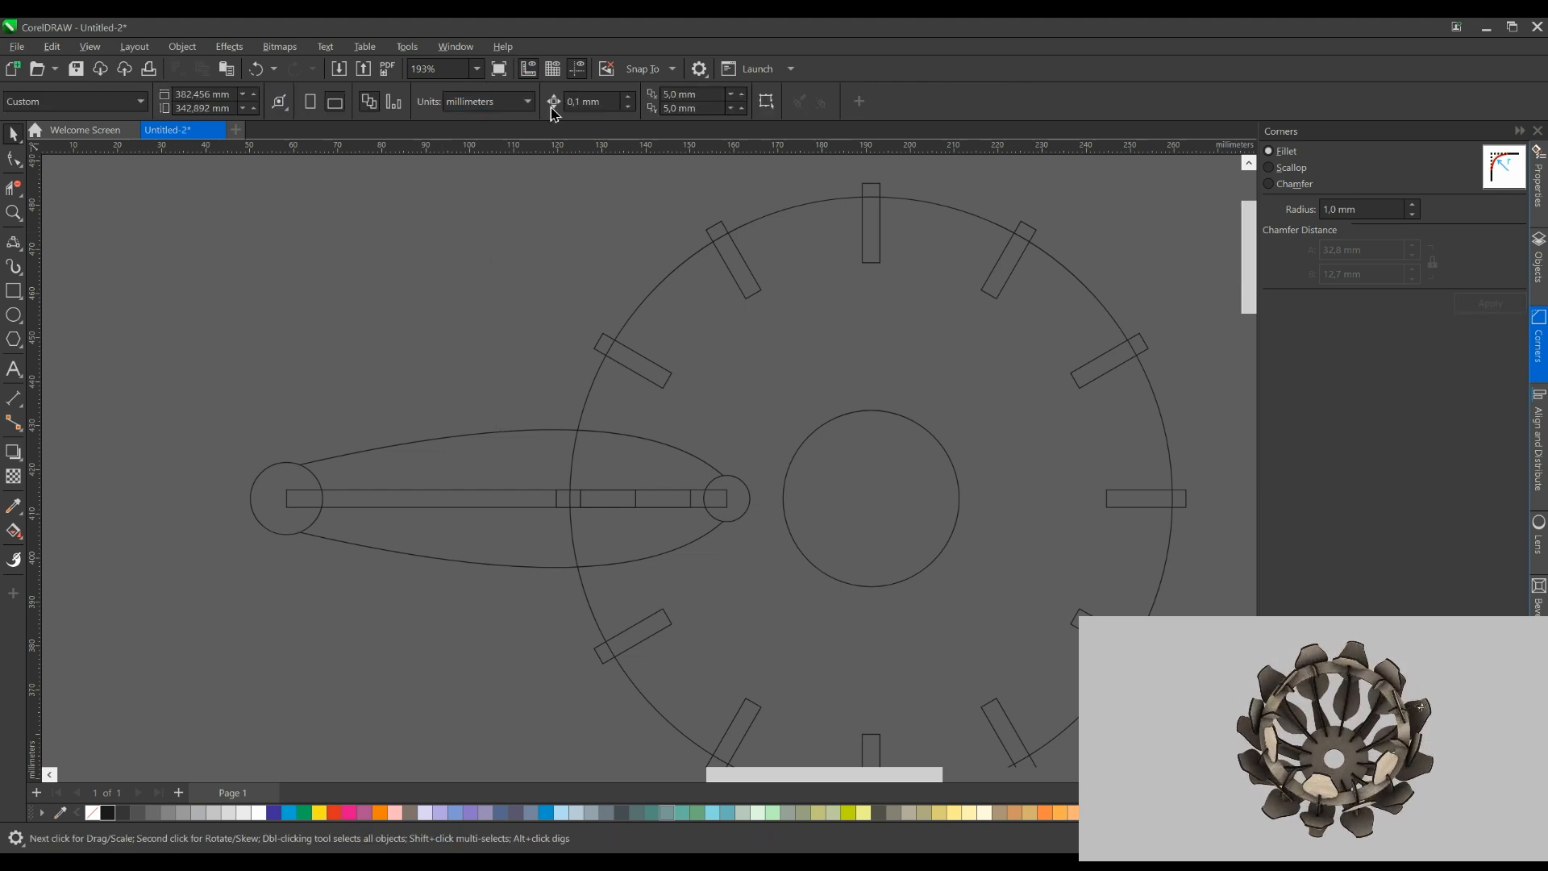
left_click(485, 433)
key("Left")
scroll(722, 376, "down", 4)
scroll(380, 354, "up", 4)
left_click(377, 338)
left_click(13, 191)
scroll(385, 447, "up", 1)
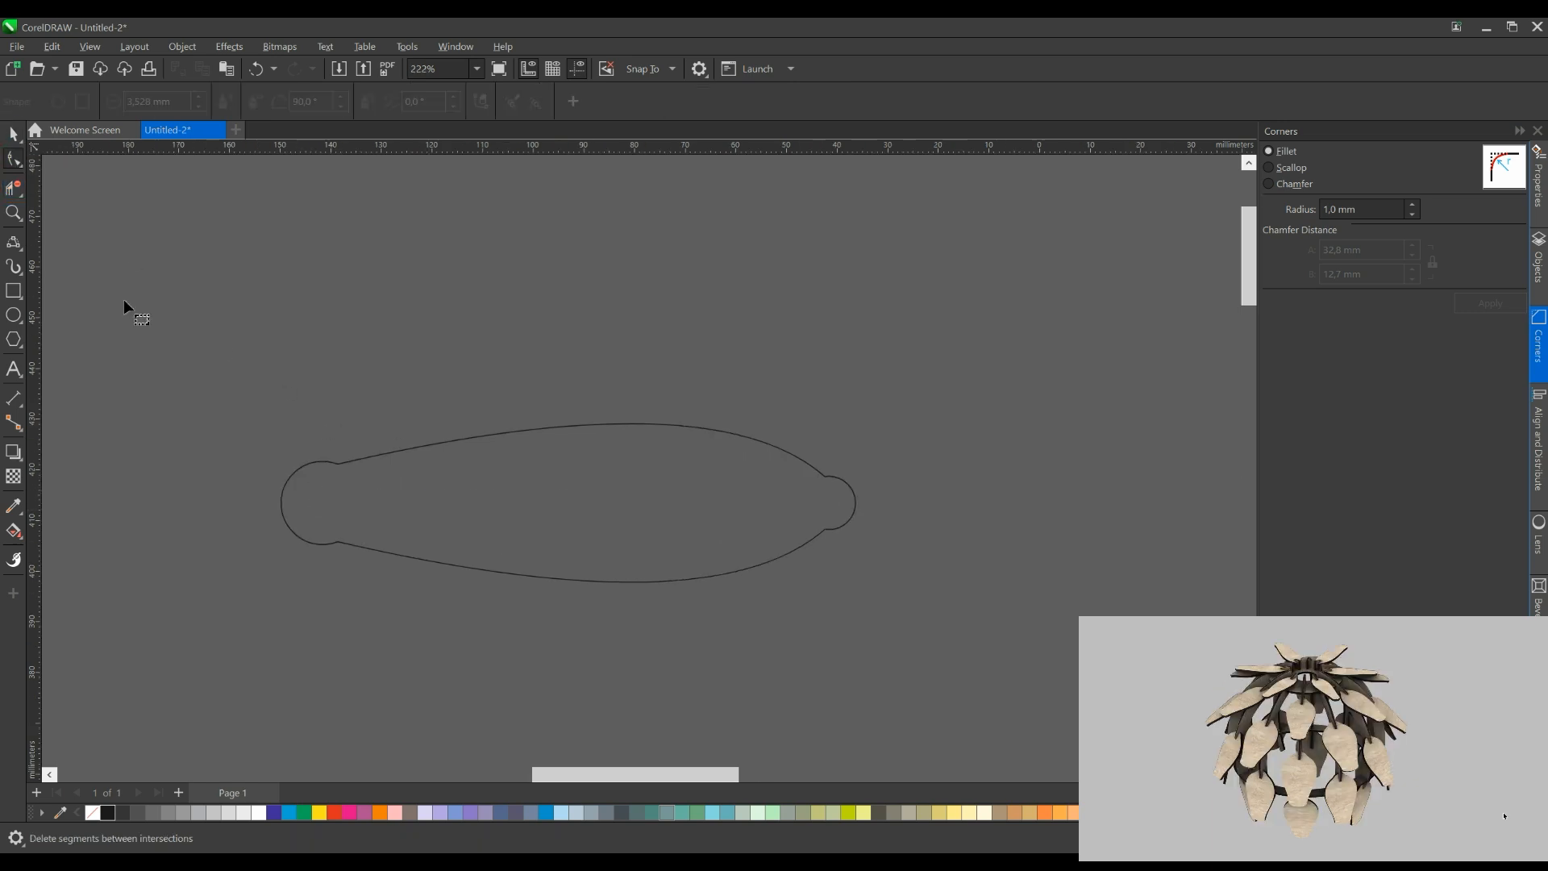
Smooth the two junctions where the large end arc meets the long sides of the leaf outline
left_click(19, 182)
left_click(313, 462)
left_click(12, 161)
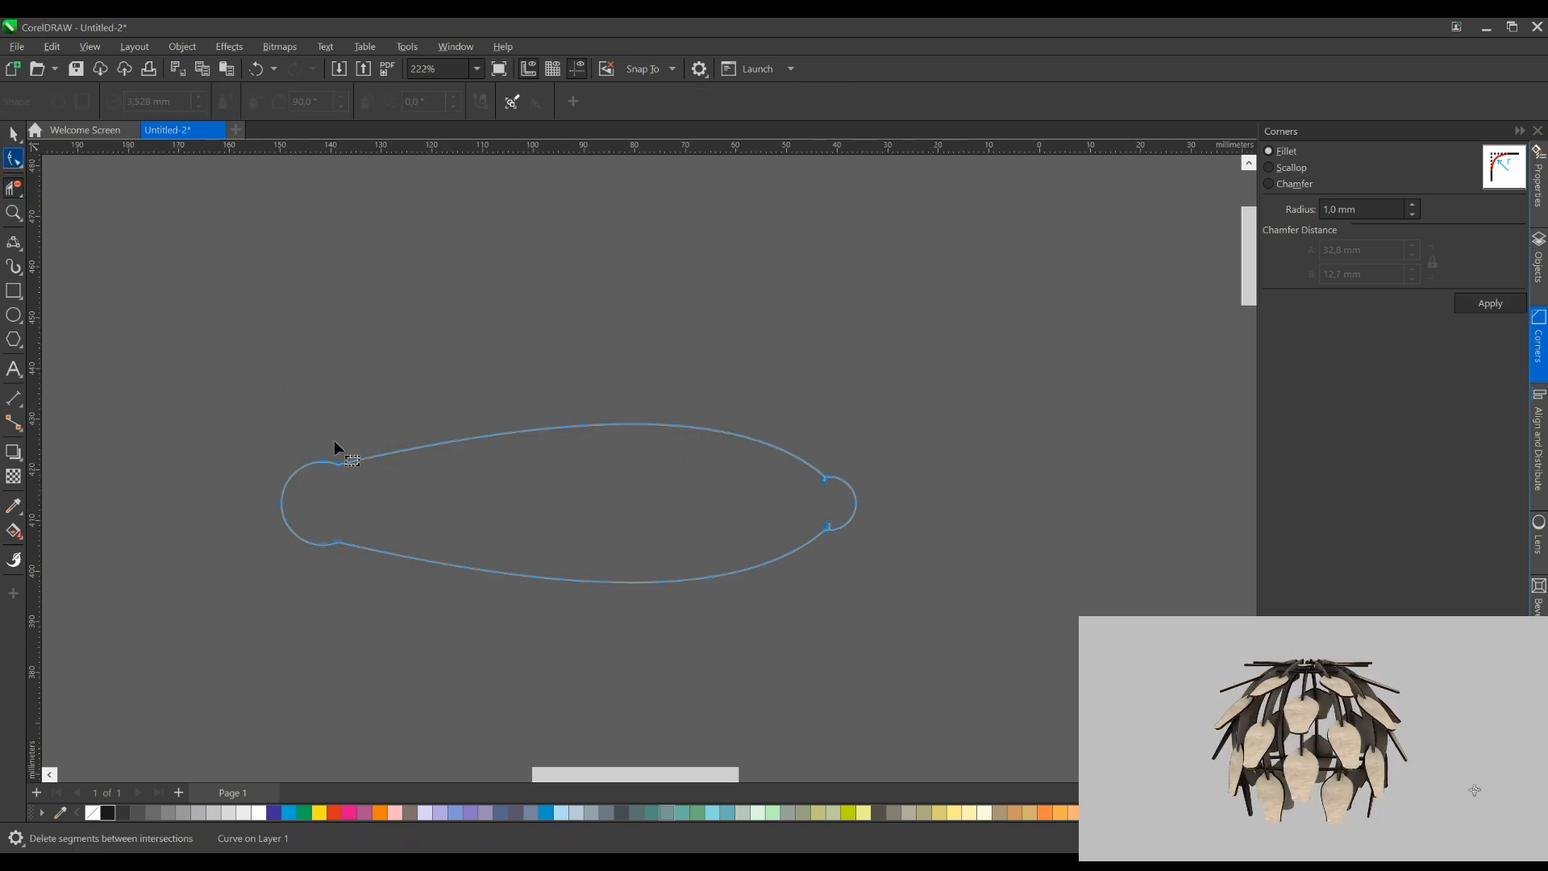
scroll(816, 524, "up", 5)
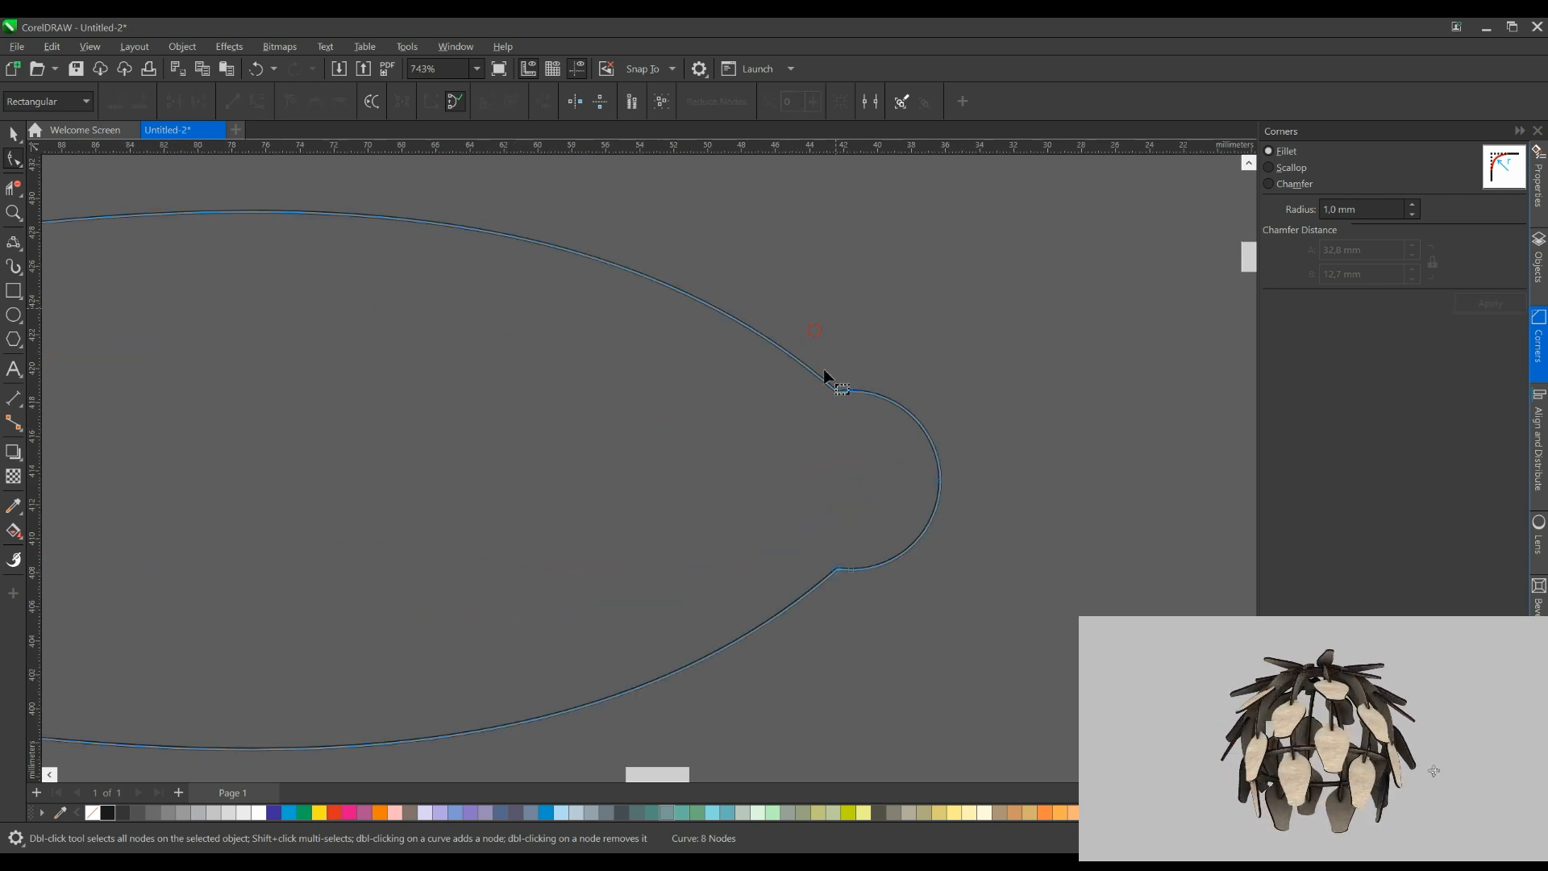
Fillet the two corners at the small end of the leaf outline with a 15,2 mm radius
left_click(838, 386)
scroll(840, 629, "down", 10)
scroll(847, 427, "up", 8)
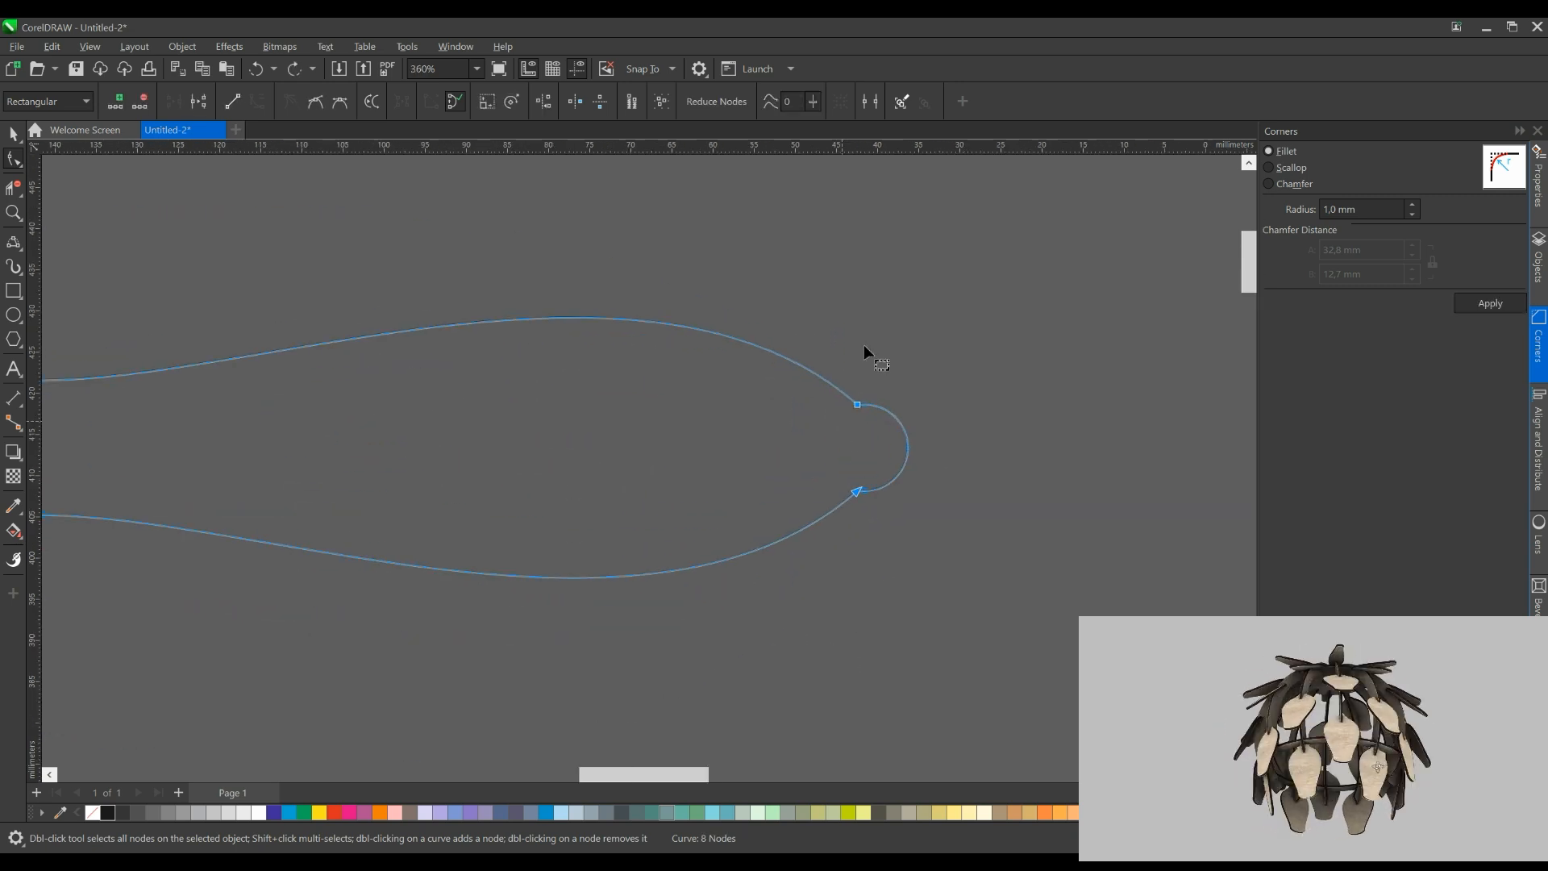
scroll(878, 440, "up", 3)
left_click_drag(1415, 213, 1411, 184)
left_click(1475, 302)
scroll(853, 443, "down", 7)
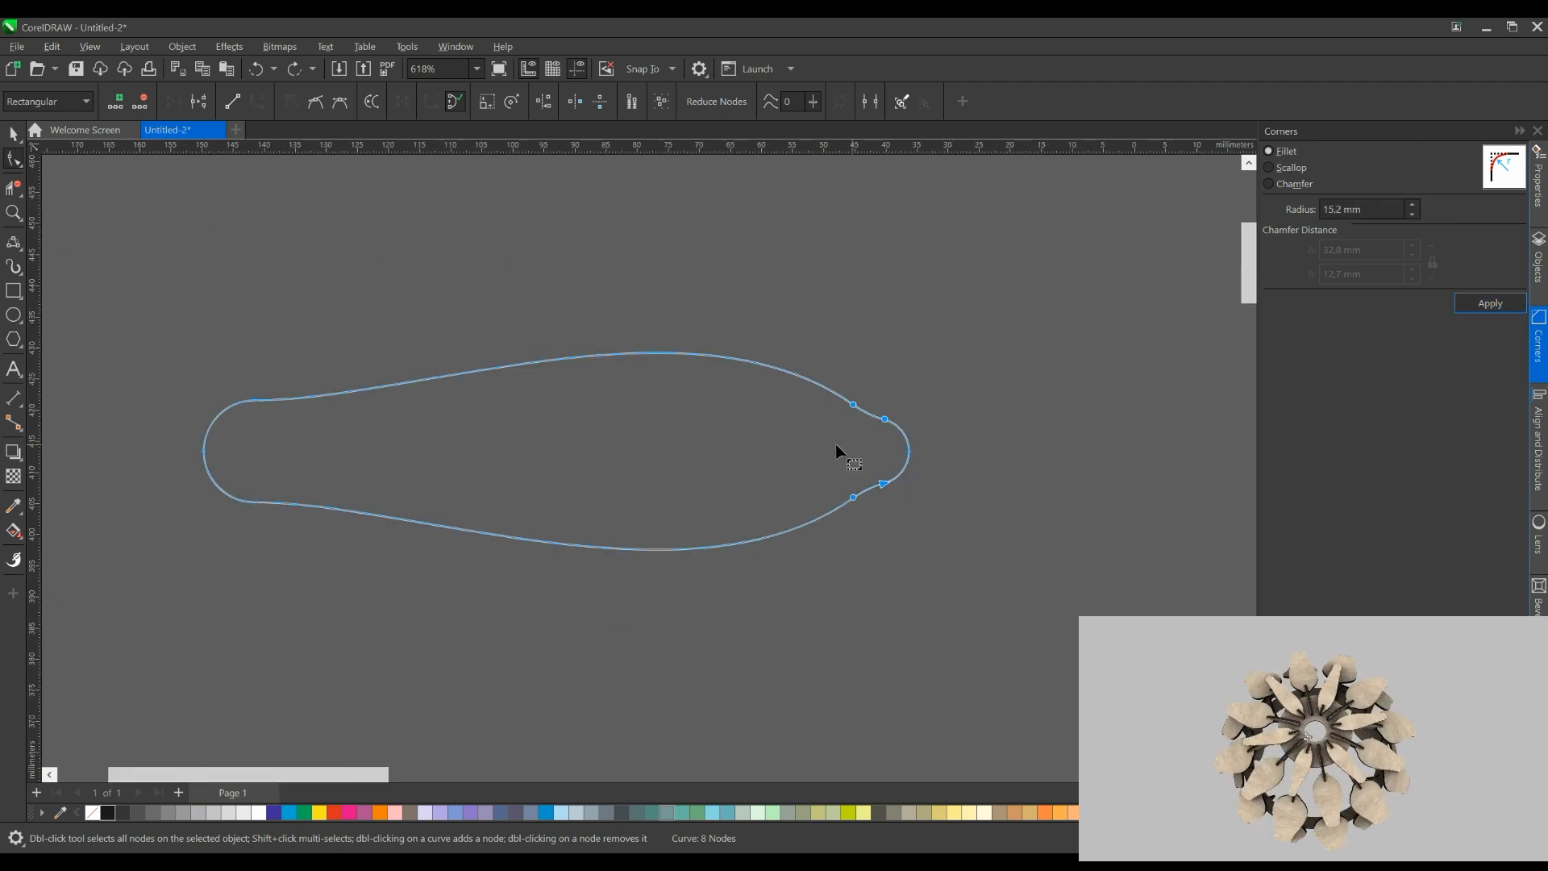
Move the leaf outline 200 mm right, back over the strip and disc
left_click(13, 136)
key("Right")
scroll(570, 328, "down", 1)
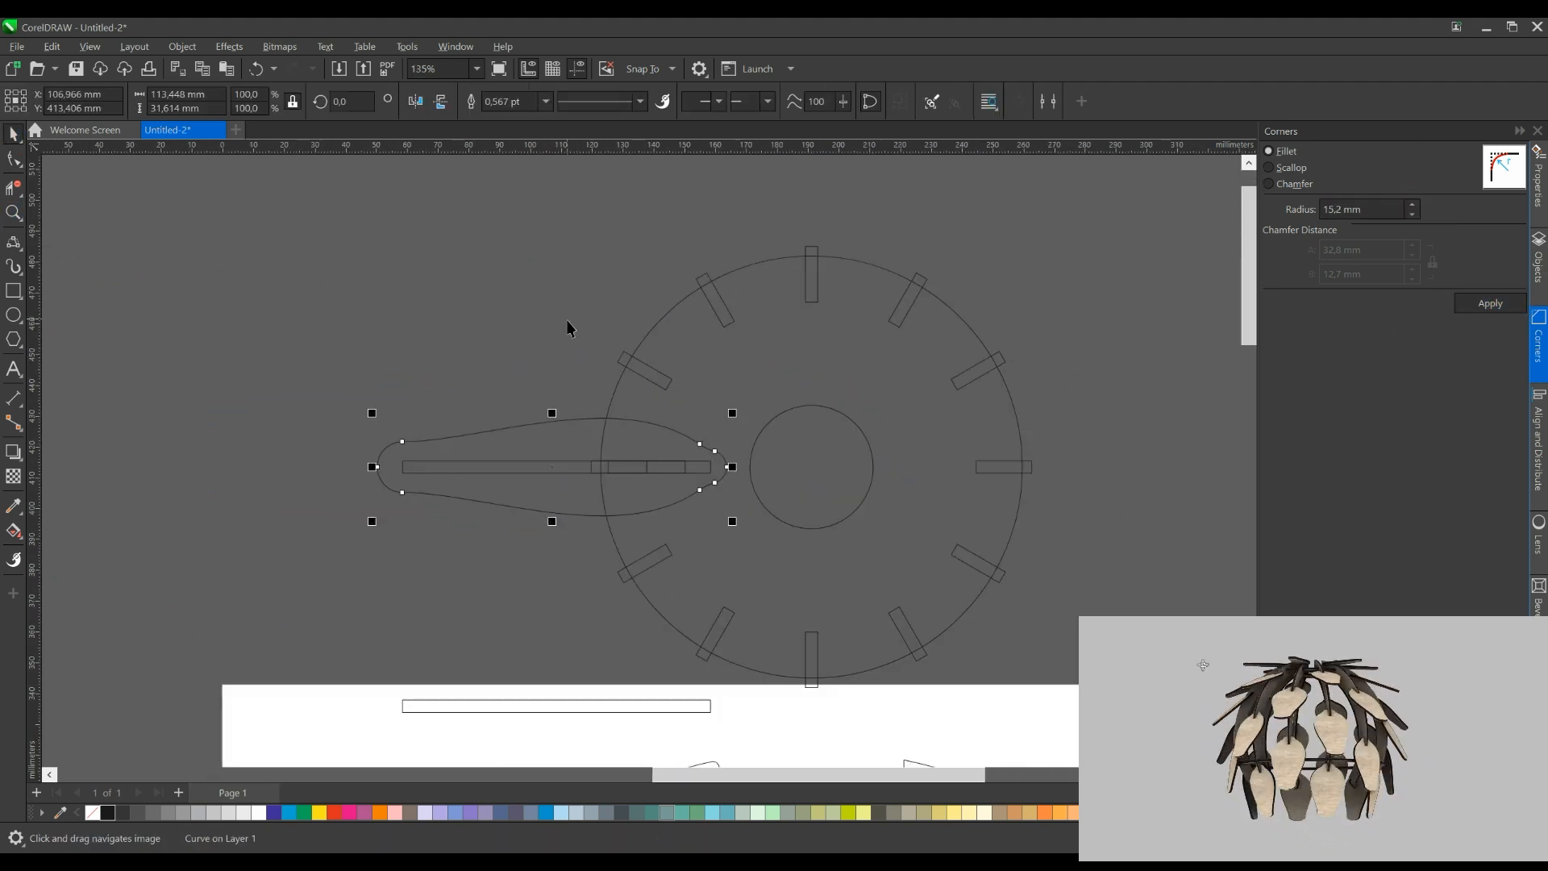
Try to rotate the leaf outline around the centre of the slotted disc, and undo the rotation
left_click(552, 466)
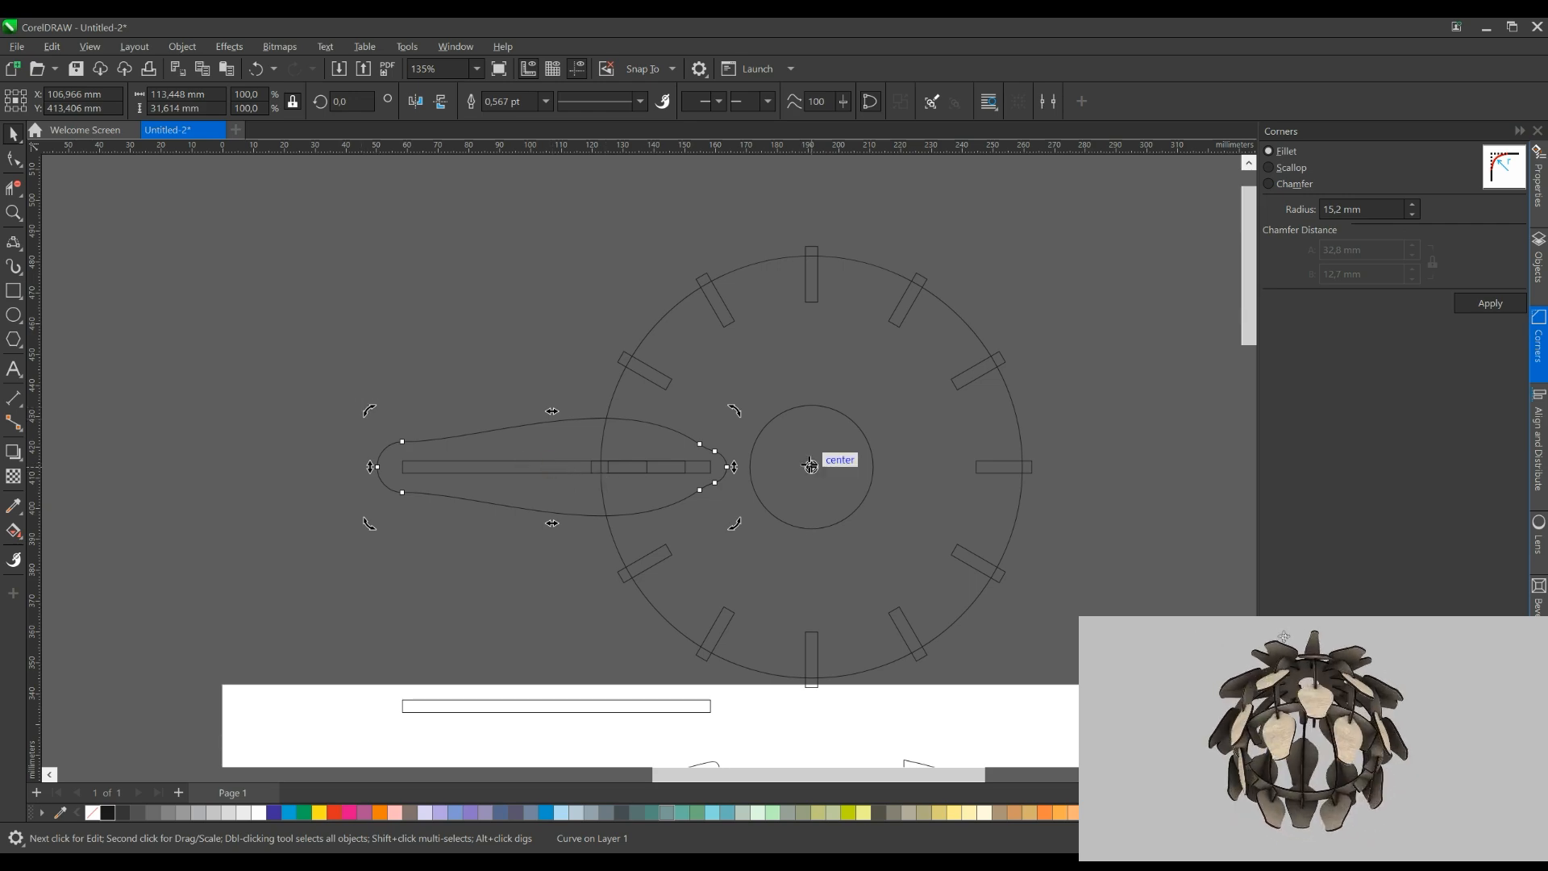
left_click_drag(292, 409, 424, 201)
scroll(656, 449, "up", 5)
scroll(655, 444, "down", 1)
key("ctrl+z")
Squeeze the leaf outline symmetrically about its axis to a height of about 30 mm
left_click(587, 444)
left_click(589, 448)
scroll(589, 443, "down", 1)
scroll(440, 452, "up", 1)
mouse_move(457, 413)
left_mouse_down()
mouse_move(457, 433)
mouse_move(458, 420)
left_mouse_up()
scroll(356, 446, "down", 2)
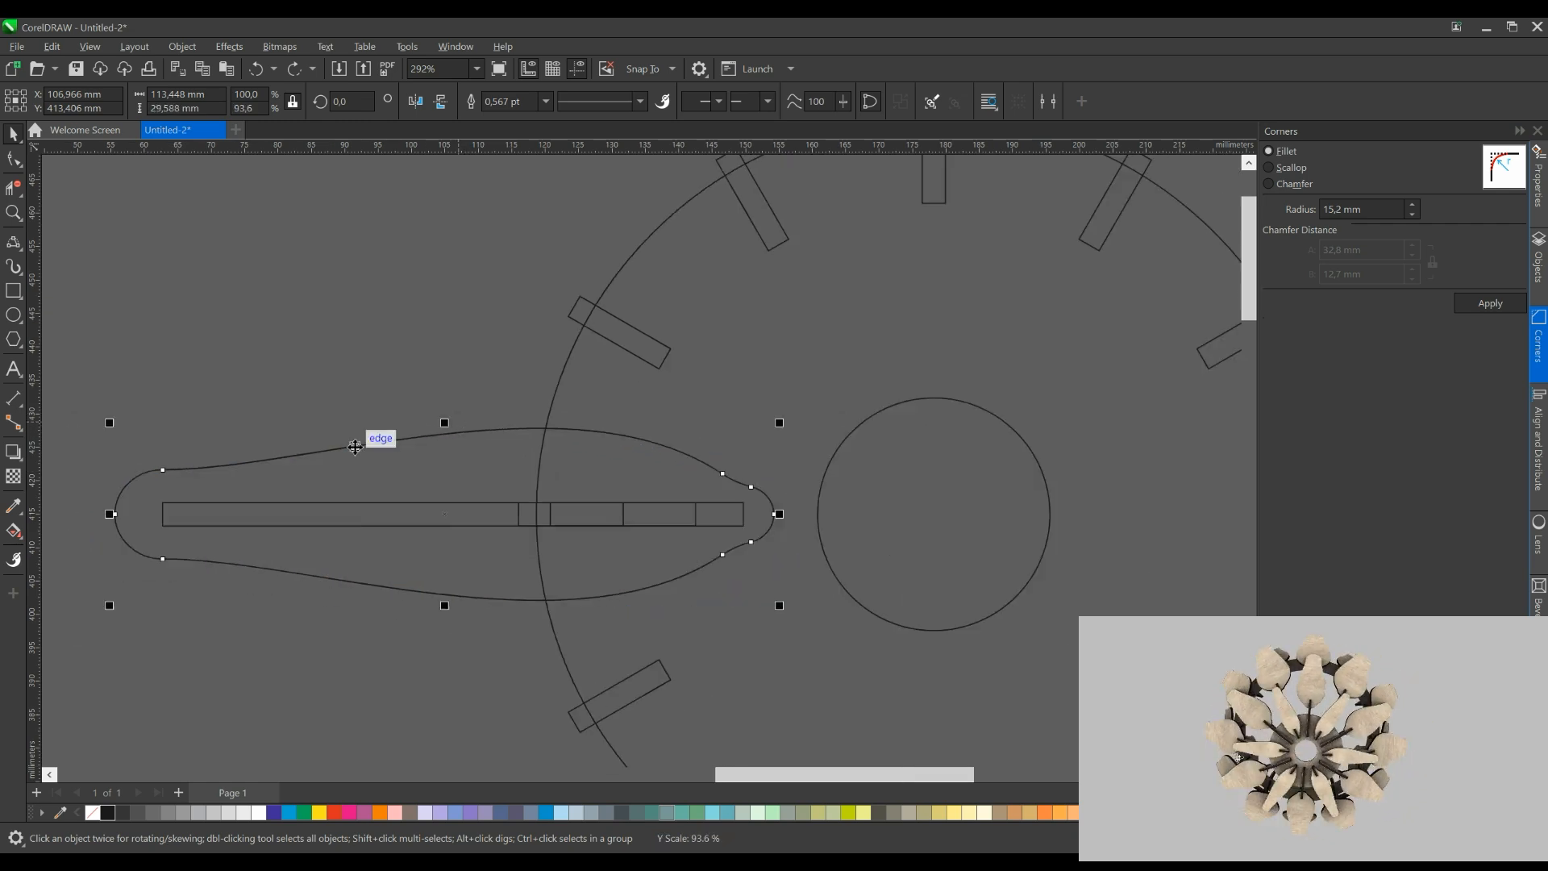
Duplicate the leaf outline in 30° steps around the disc's centre to form a full ring of 12 leaves
left_click(418, 491)
left_click_drag(183, 429, 311, 187)
right_click(311, 188)
scroll(311, 338, "down", 2)
left_click_drag(311, 346, 378, 419)
key("ctrl+r")
key("ctrl+r")
key("ctrl+r")
key("ctrl+r")
key("ctrl+r")
key("ctrl+r")
key("ctrl+r")
key("ctrl+r")
key("ctrl+r")
key("ctrl+r")
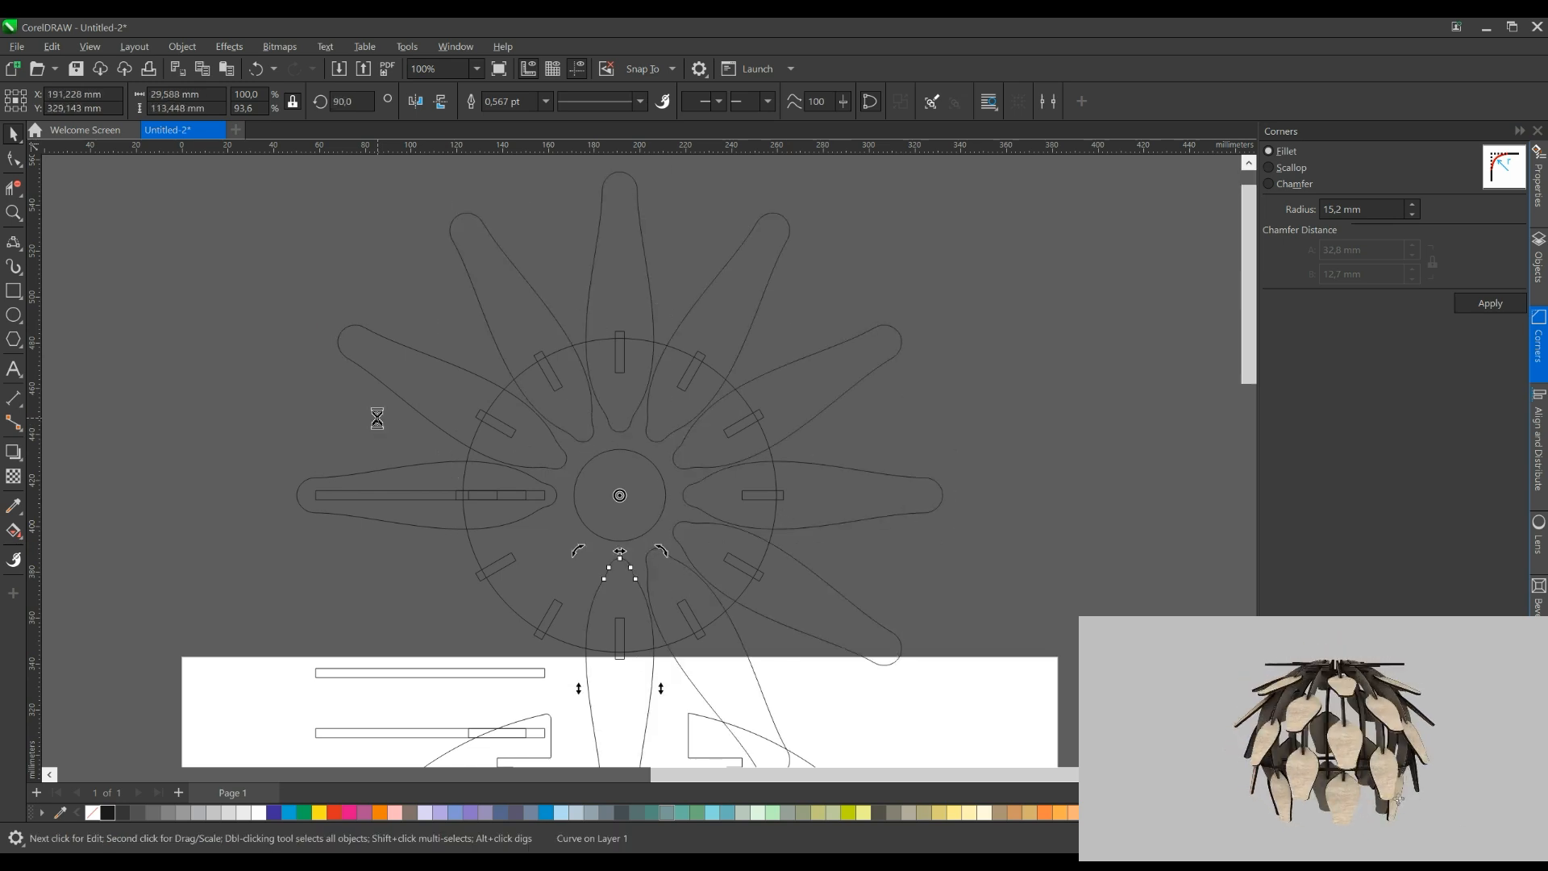
Undo all the rotated leaf copies around the disc, leaving only the original leaf
scroll(479, 337, "down", 2)
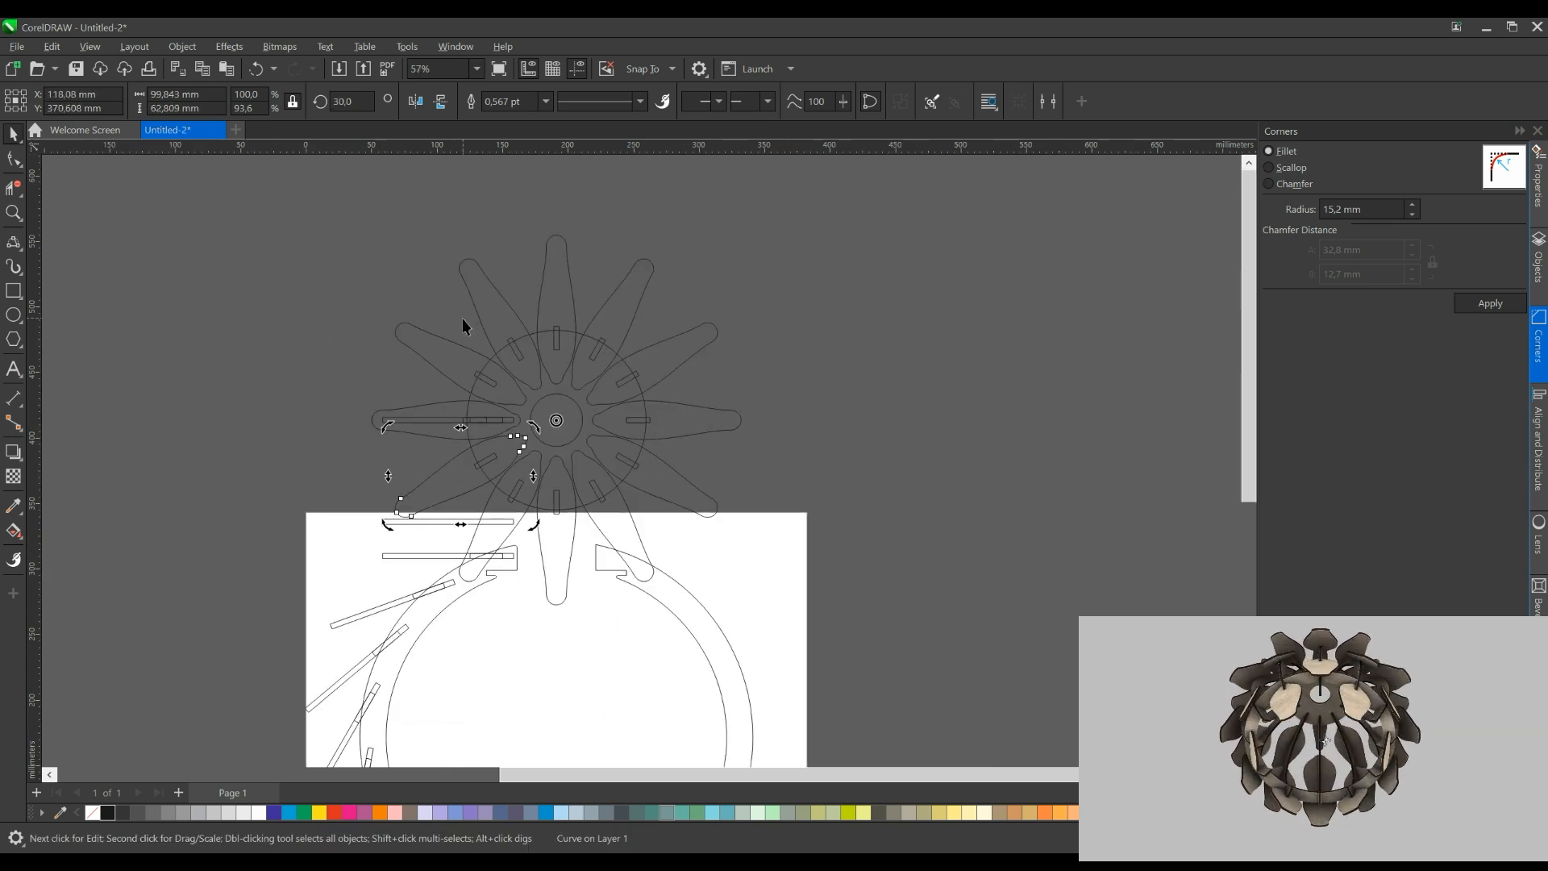
key("ctrl+z")
key("ctrl+z")
key("ctrl+z")
key("ctrl+z")
key("ctrl+z")
key("ctrl+z")
key("ctrl+z")
key("ctrl+z")
key("ctrl+z")
key("ctrl+z")
key("ctrl+z")
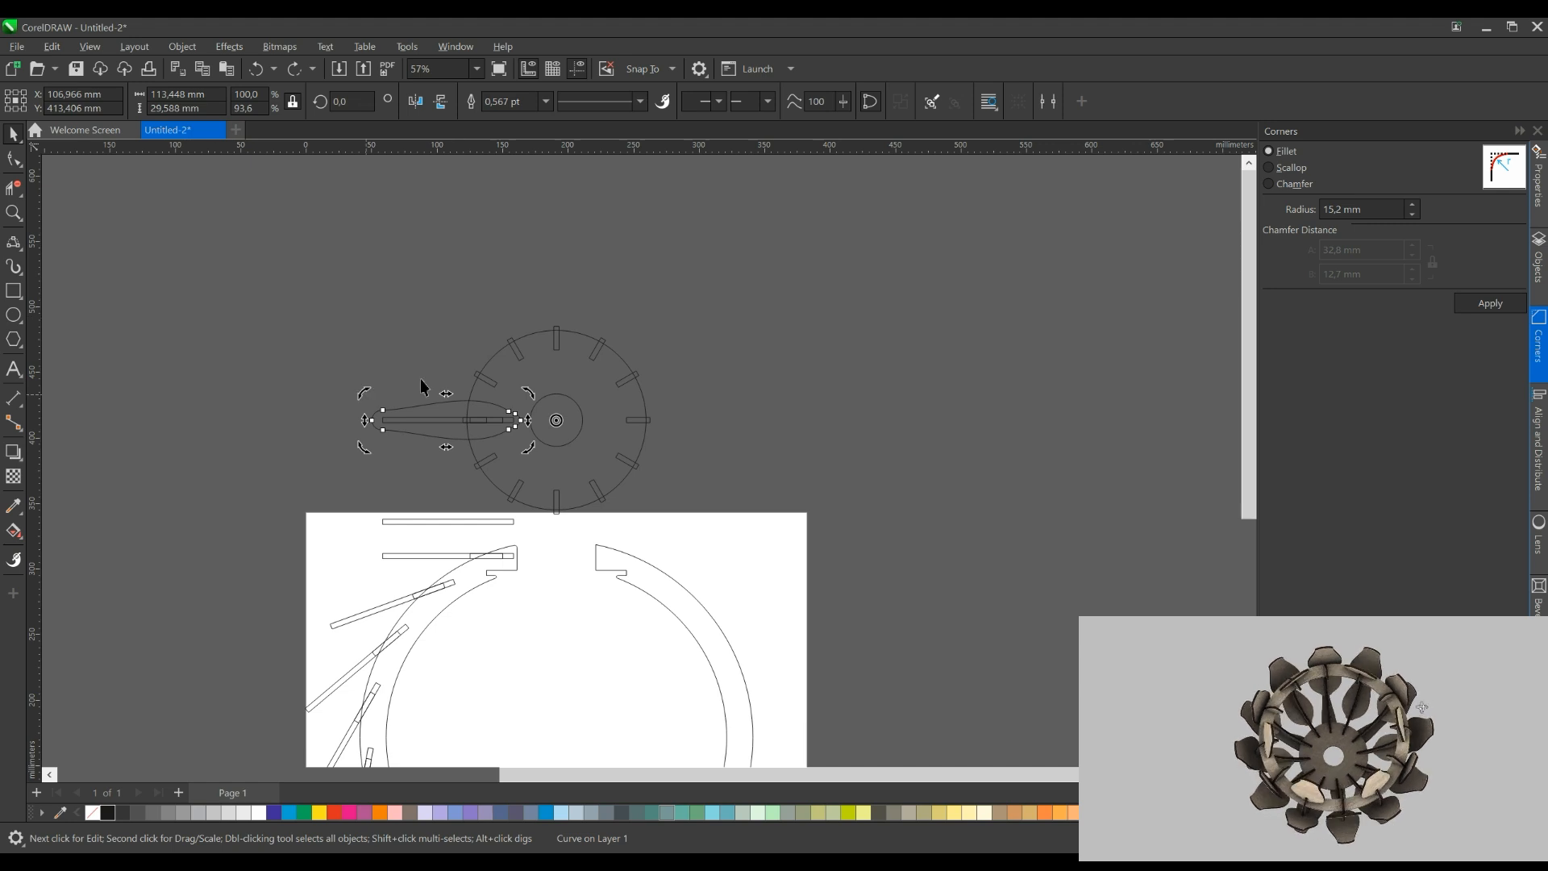
Place vertical guidelines at the outer and inner ends of the first tilted strip
scroll(512, 564, "up", 2)
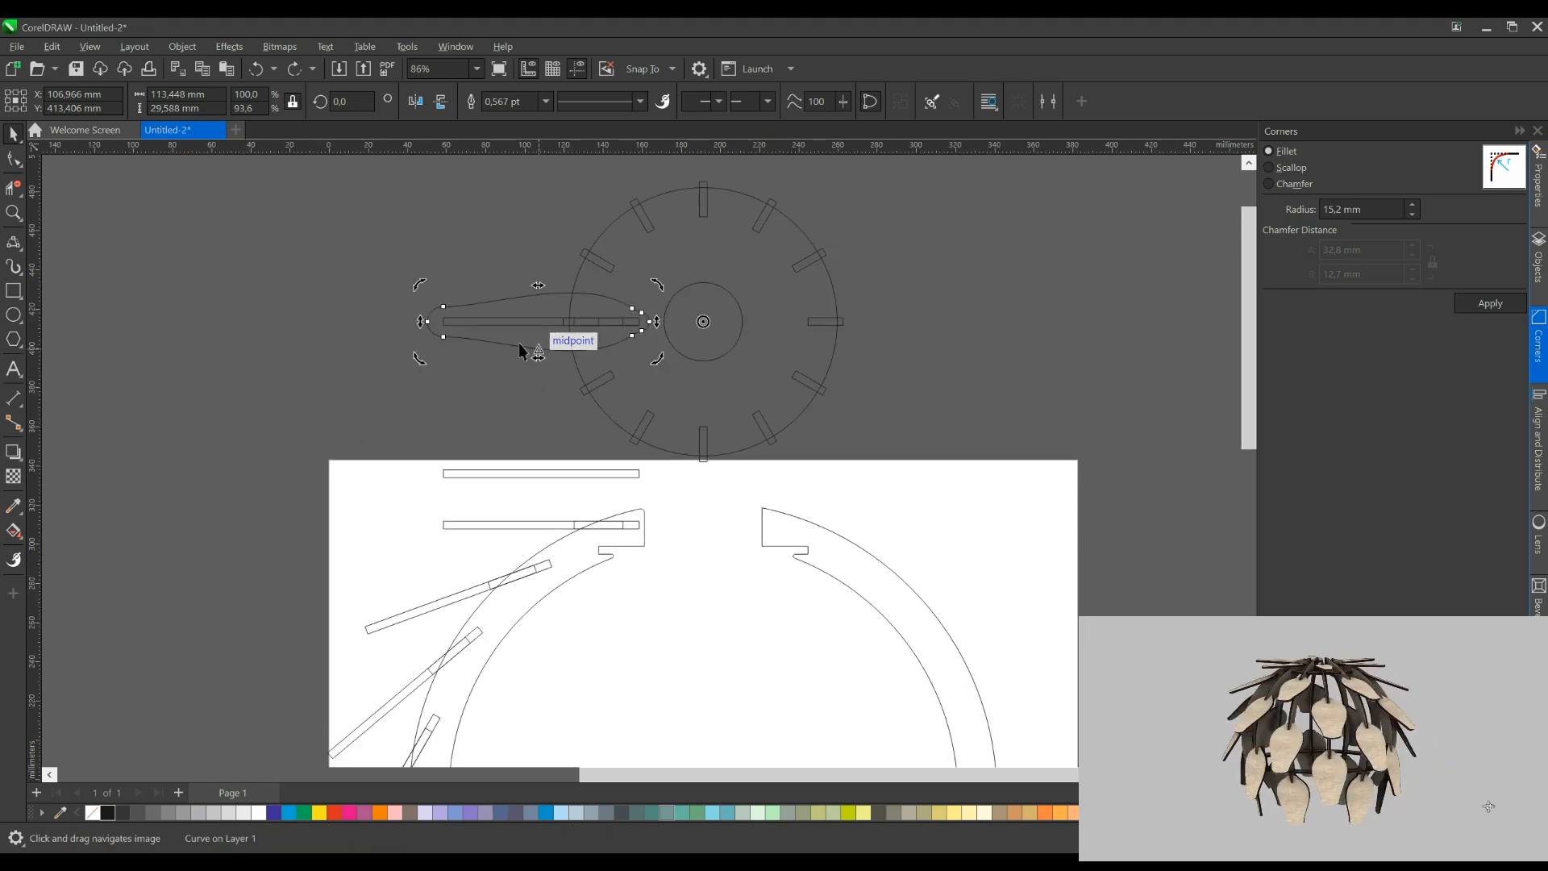
left_click_drag(361, 617, 369, 626)
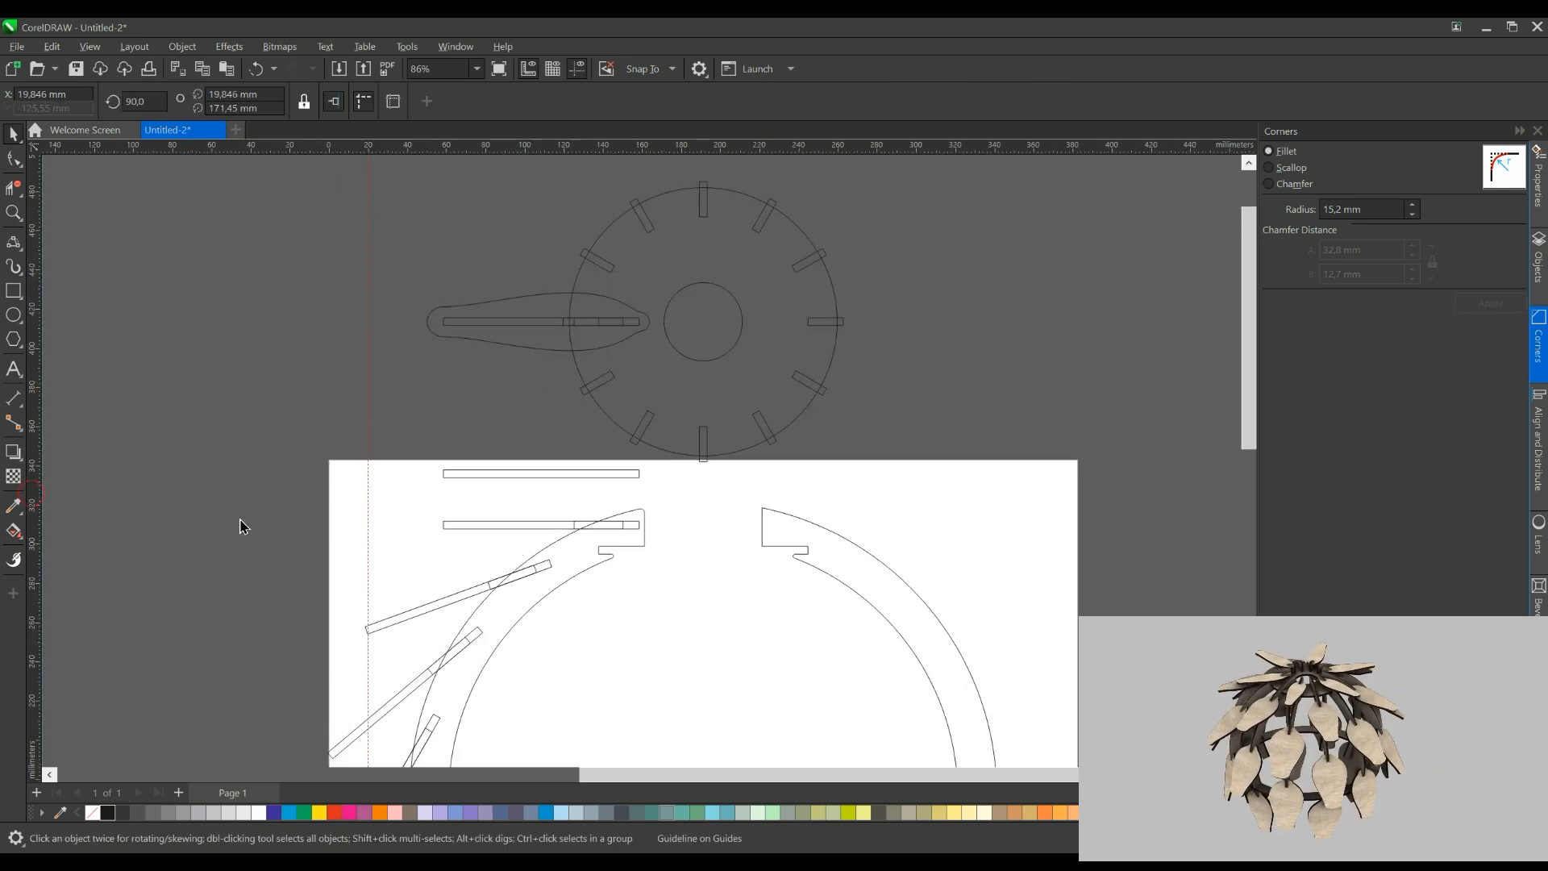
left_click(535, 319)
Shorten the leaf outline from both ends to 100 mm so it matches the ends of the horizontal strip
scroll(487, 297, "up", 2)
left_click(433, 377)
left_click(433, 377)
scroll(401, 344, "up", 2)
left_click_drag(375, 333, 414, 333)
scroll(957, 334, "up", 2)
left_click_drag(951, 334, 911, 335)
scroll(717, 345, "down", 5)
left_click(542, 235)
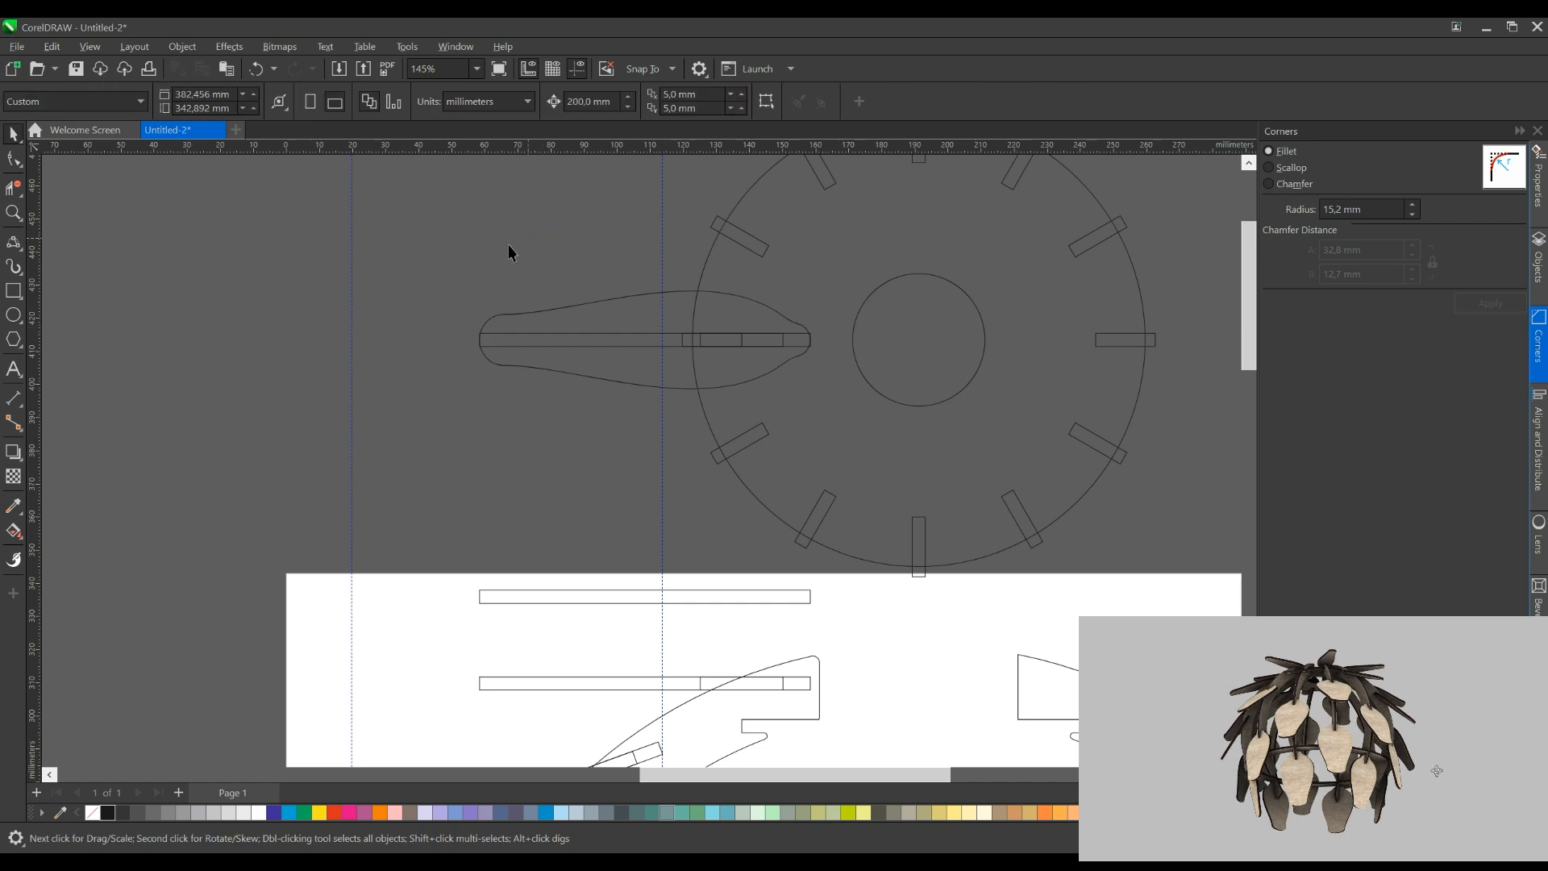
Copy the leaf outline to the left and align the copy's small end with the guideline at the tilted strip's inner end
scroll(543, 242, "down", 1)
left_click(564, 302)
left_click_drag(568, 297, 457, 295)
scroll(626, 232, "up", 3)
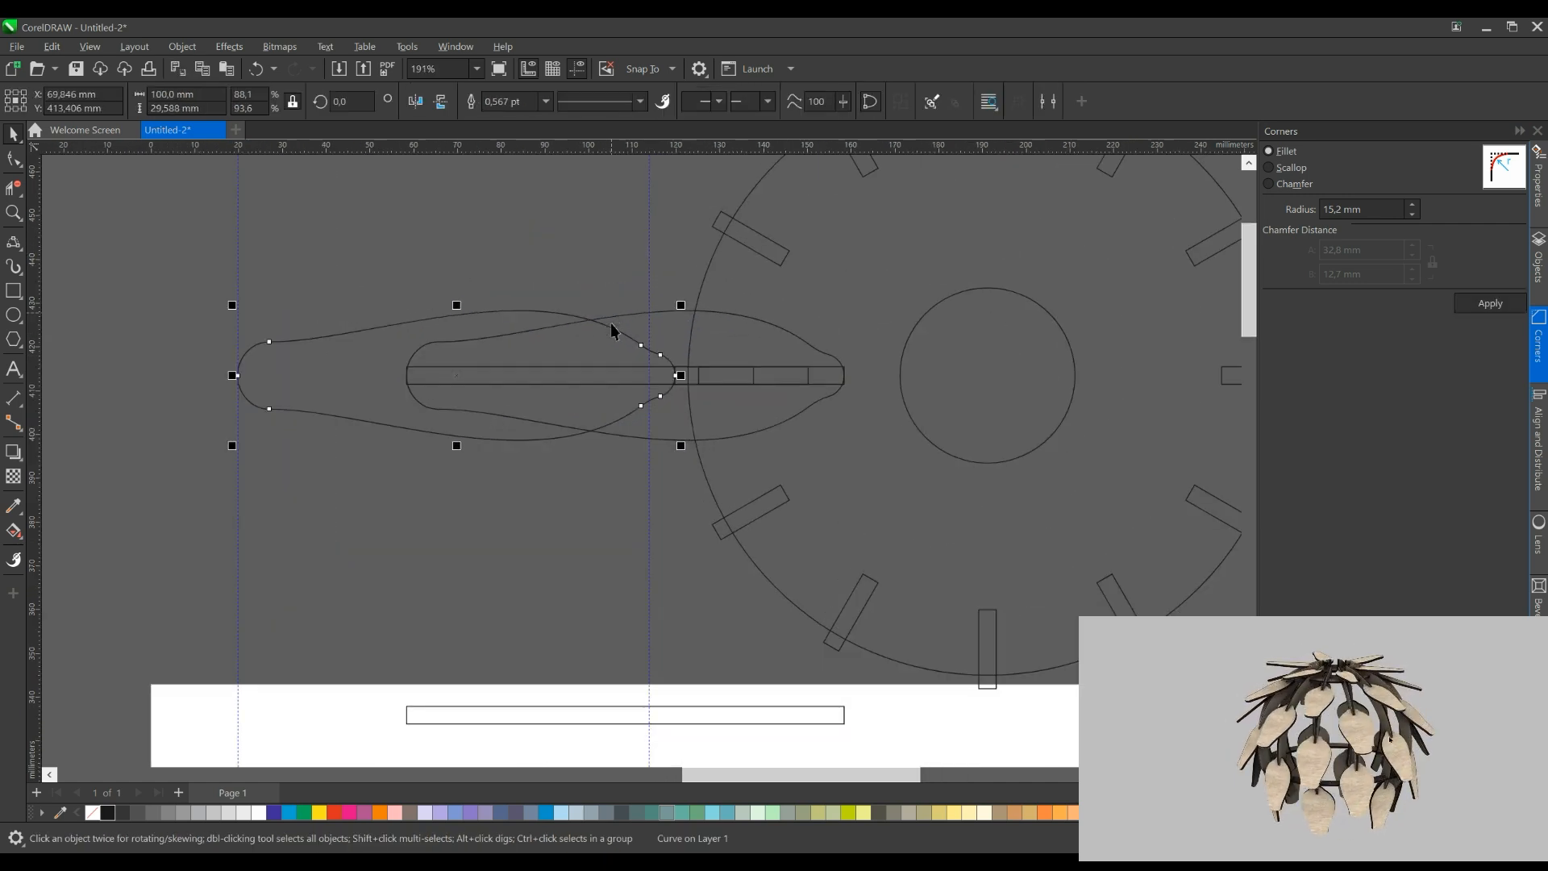
scroll(655, 375, "up", 2)
left_click_drag(664, 376, 664, 374)
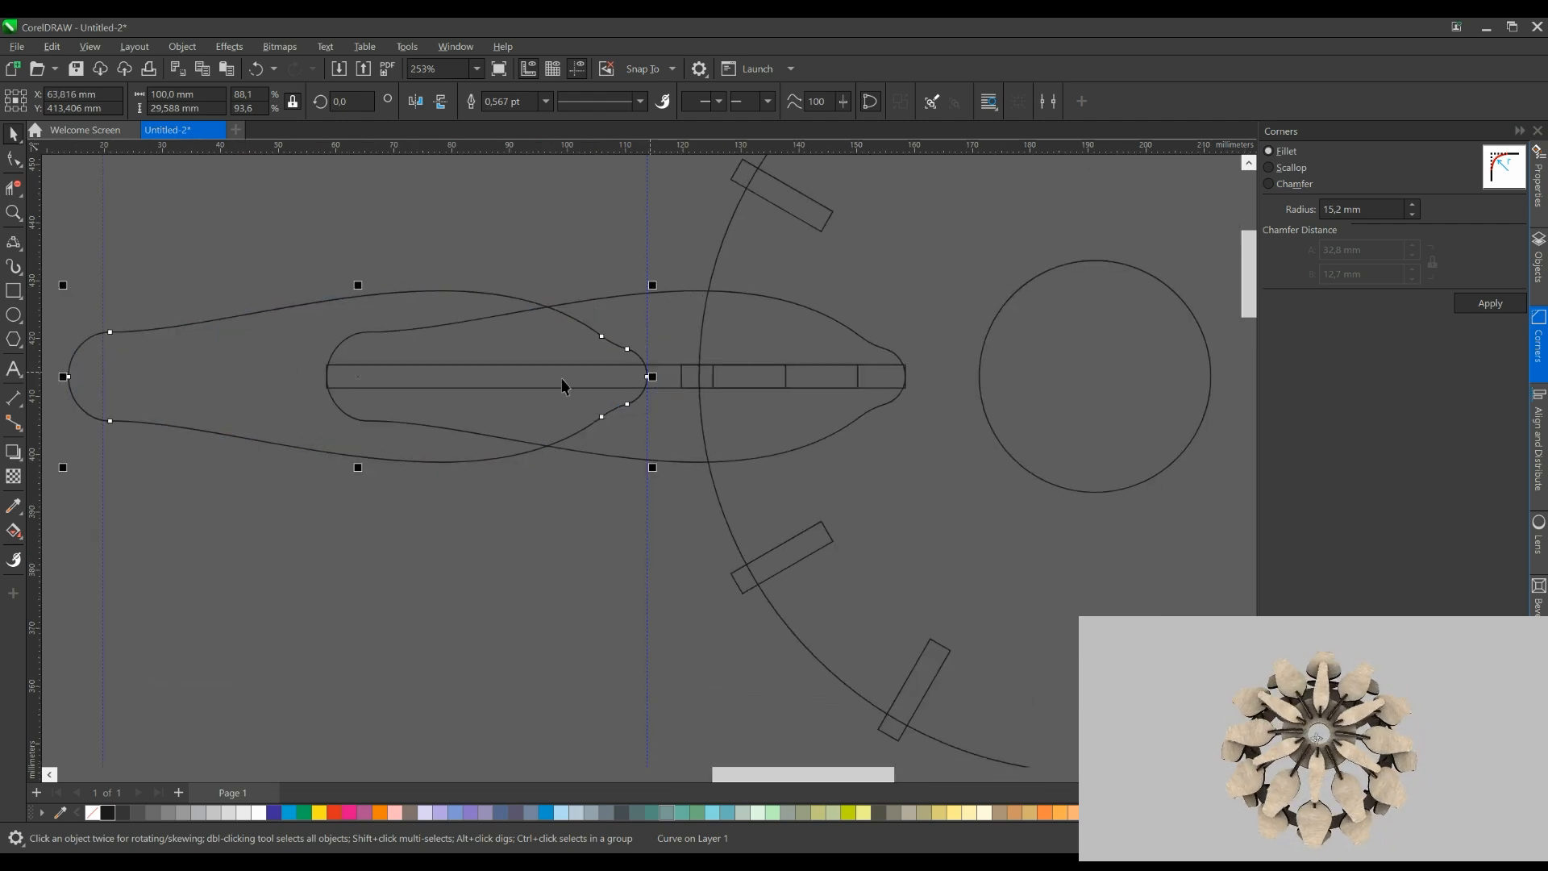
scroll(413, 350, "down", 7)
Place a copy of the second leaf rotated 30° clockwise around the disc's centre to check the spacing
left_click(444, 341)
scroll(337, 315, "down", 1)
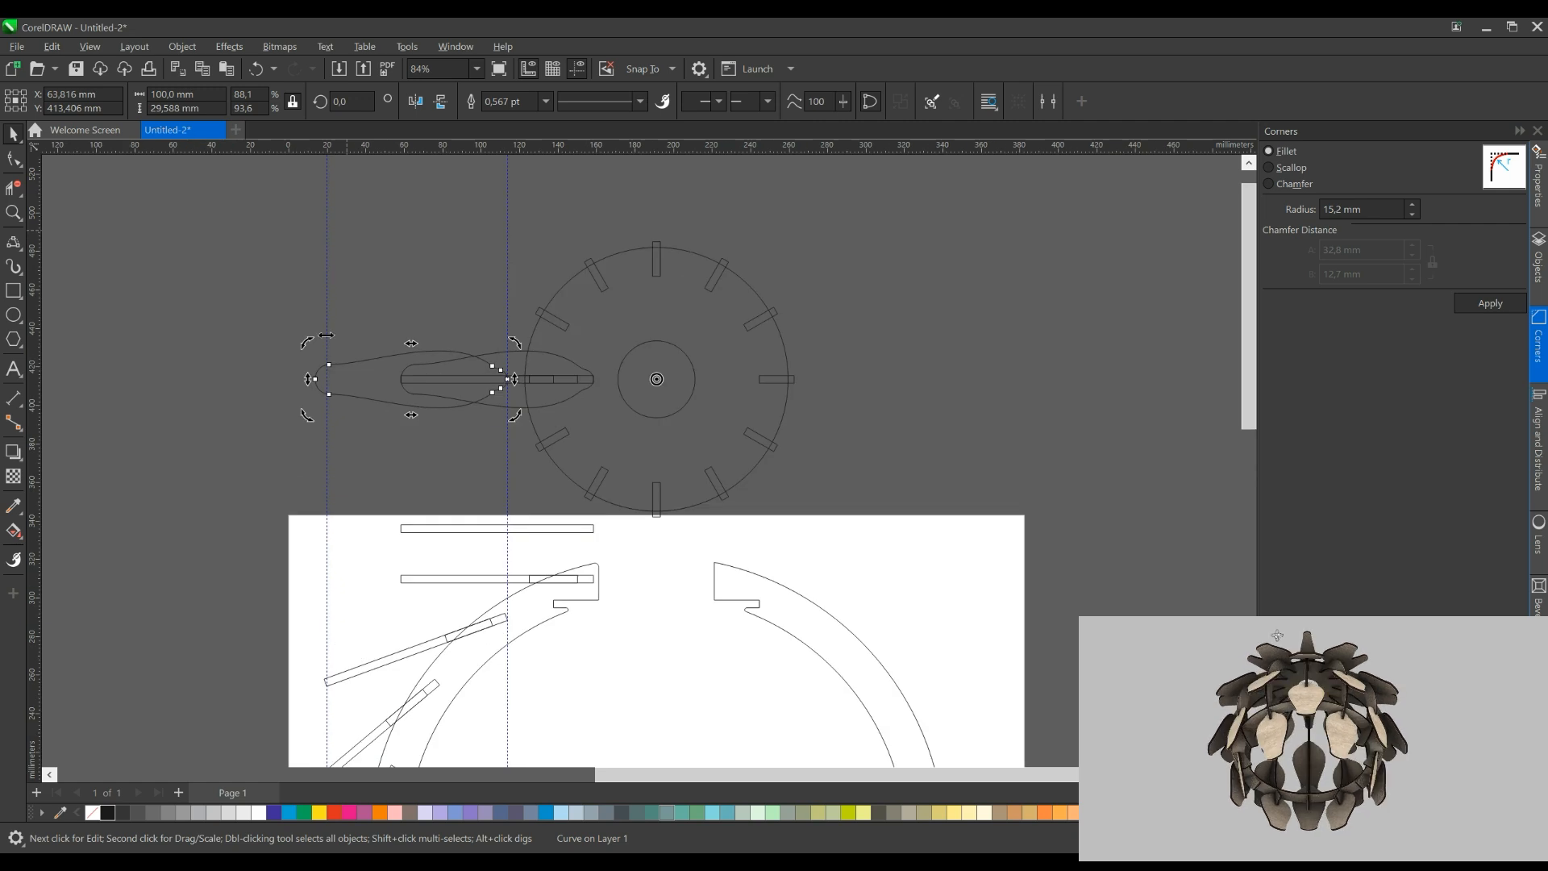
left_click_drag(309, 345, 389, 207)
right_click(389, 207)
Widen the second leaf symmetrically to a height of about 53 mm and delete its narrower version
scroll(384, 336, "up", 1)
left_click(394, 364)
left_click_drag(424, 352, 424, 330)
scroll(378, 388, "down", 2)
left_click(364, 200)
left_click(367, 192)
left_click(407, 393)
scroll(407, 394, "up", 3)
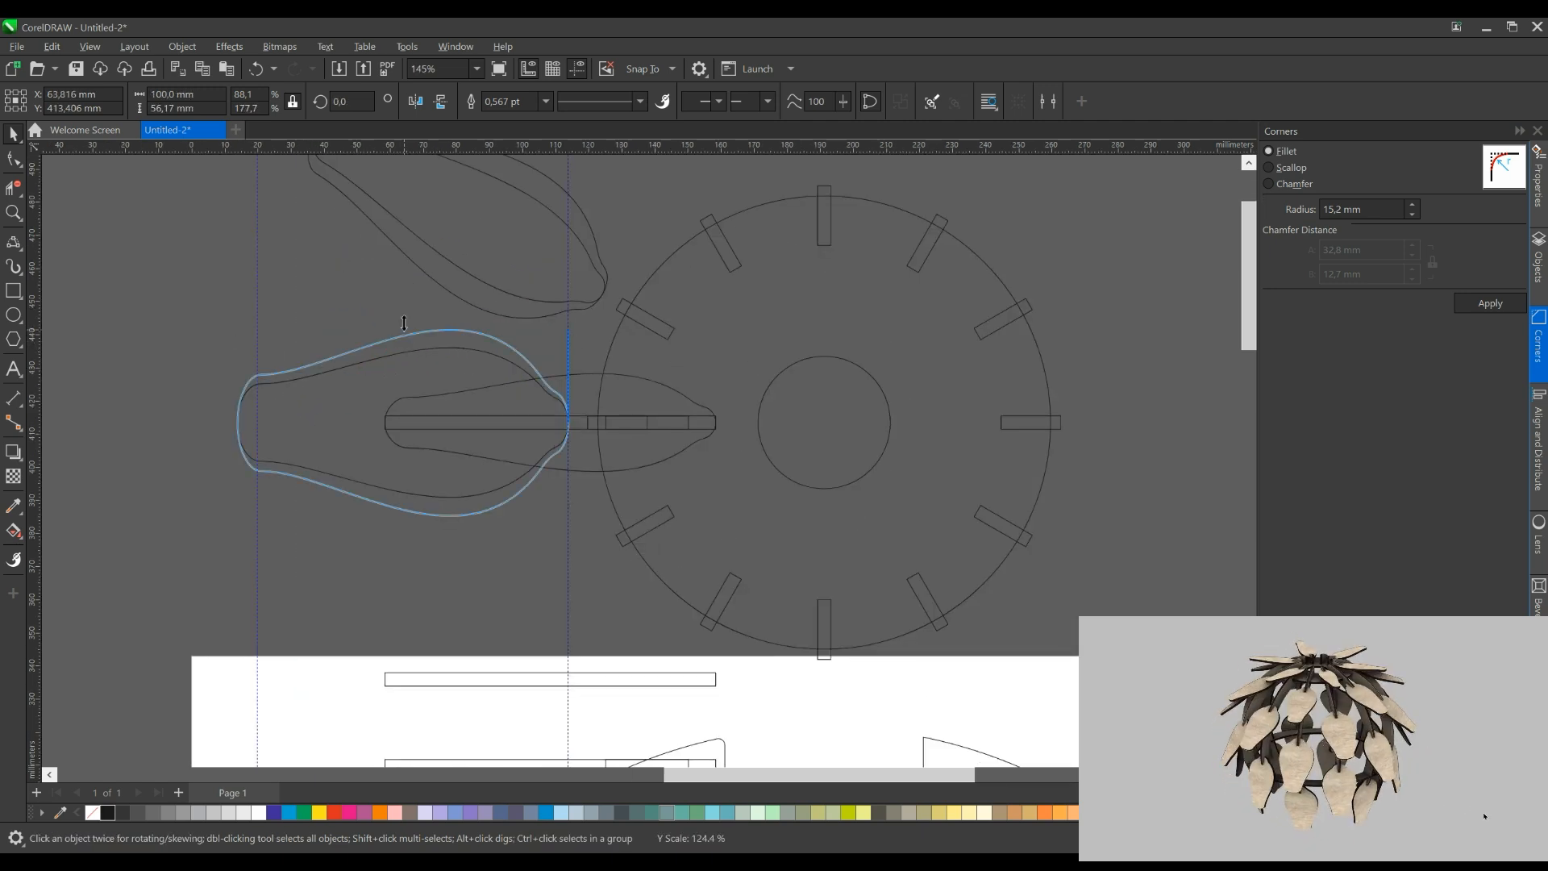
scroll(368, 419, "down", 1)
left_click(371, 375)
key("Delete")
Place a copy of the widened second leaf rotated to 330° around the disc's centre and delete the narrower rotated copies
left_click(409, 356)
left_click(393, 424)
left_click_drag(260, 348, 377, 168)
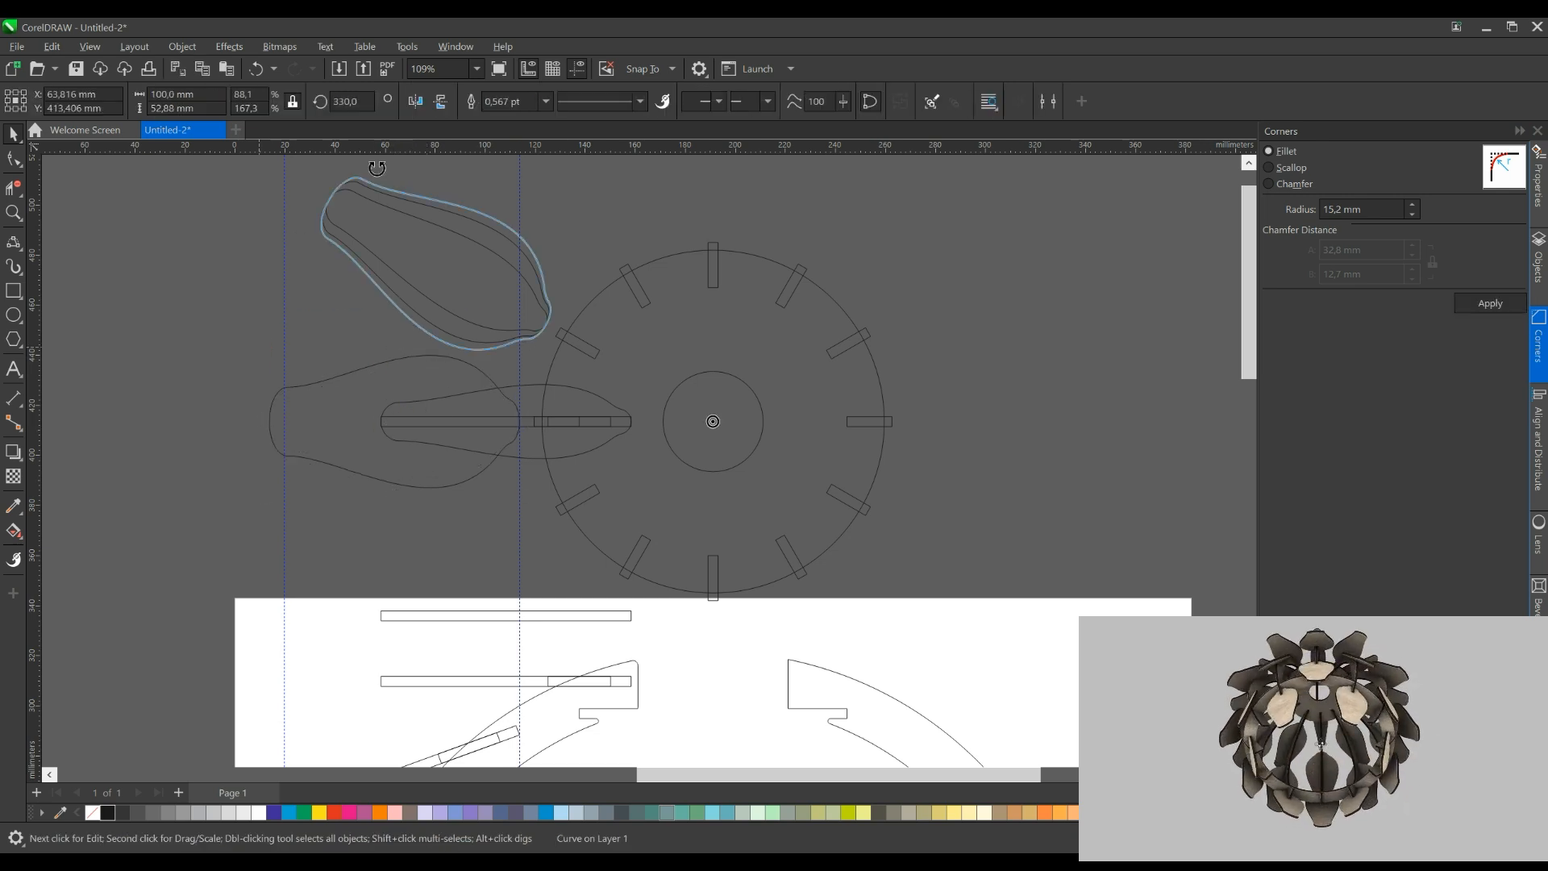
right_click(378, 169)
left_click(474, 241)
key("Delete")
left_click(457, 215)
key("Delete")
scroll(435, 218, "down", 1)
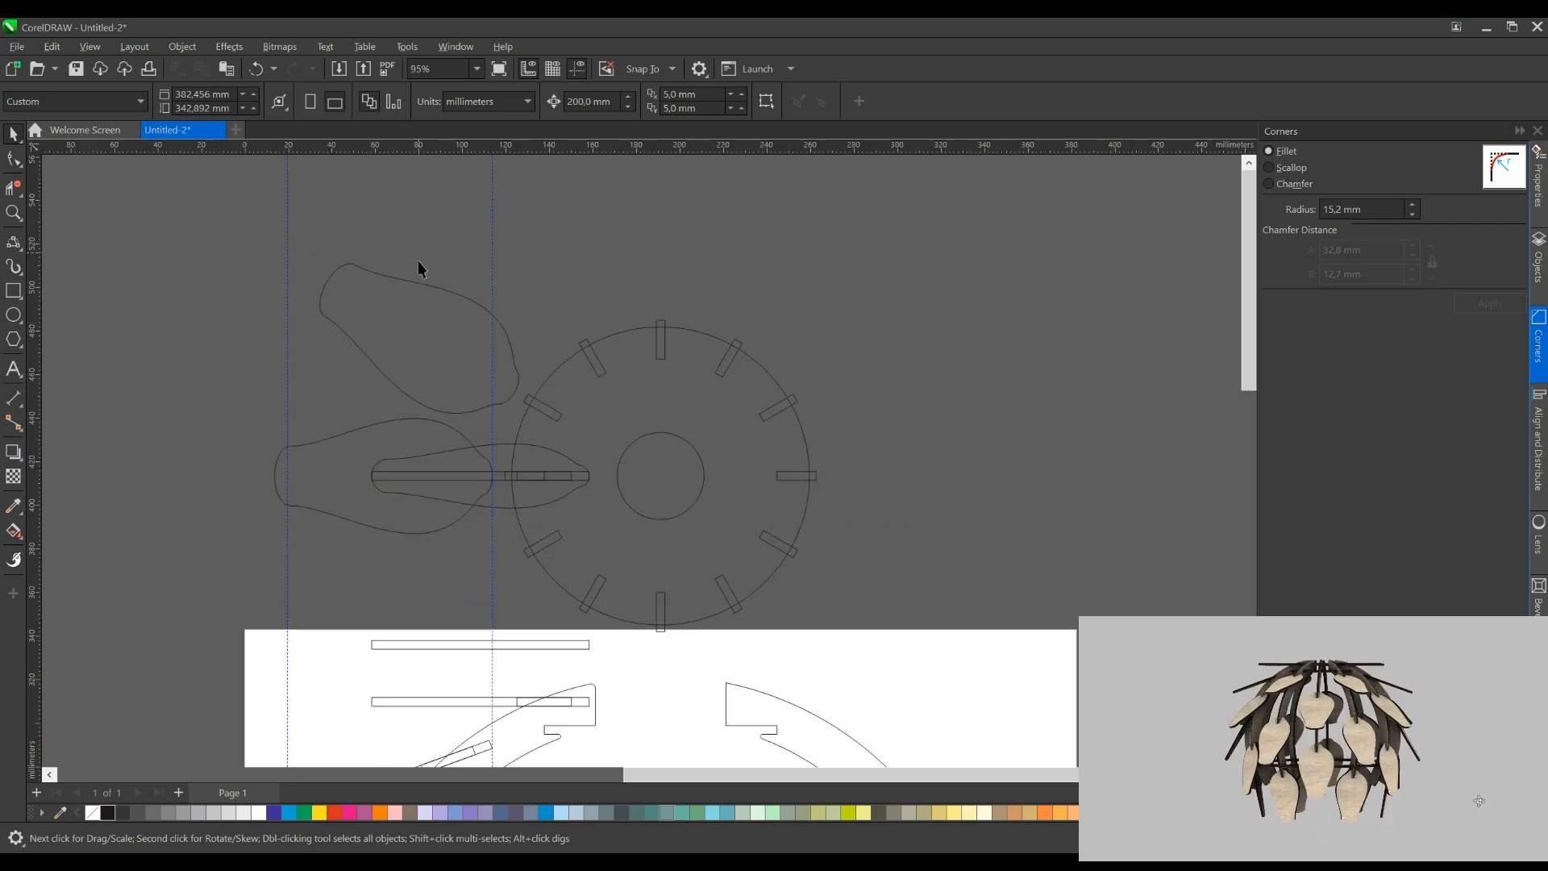
Try rotating the tilted leaf copy further, undo it, and delete the tilted copies above the second leaf
left_click(417, 262)
left_click(439, 276)
left_click_drag(312, 258, 484, 190)
key("ctrl+z")
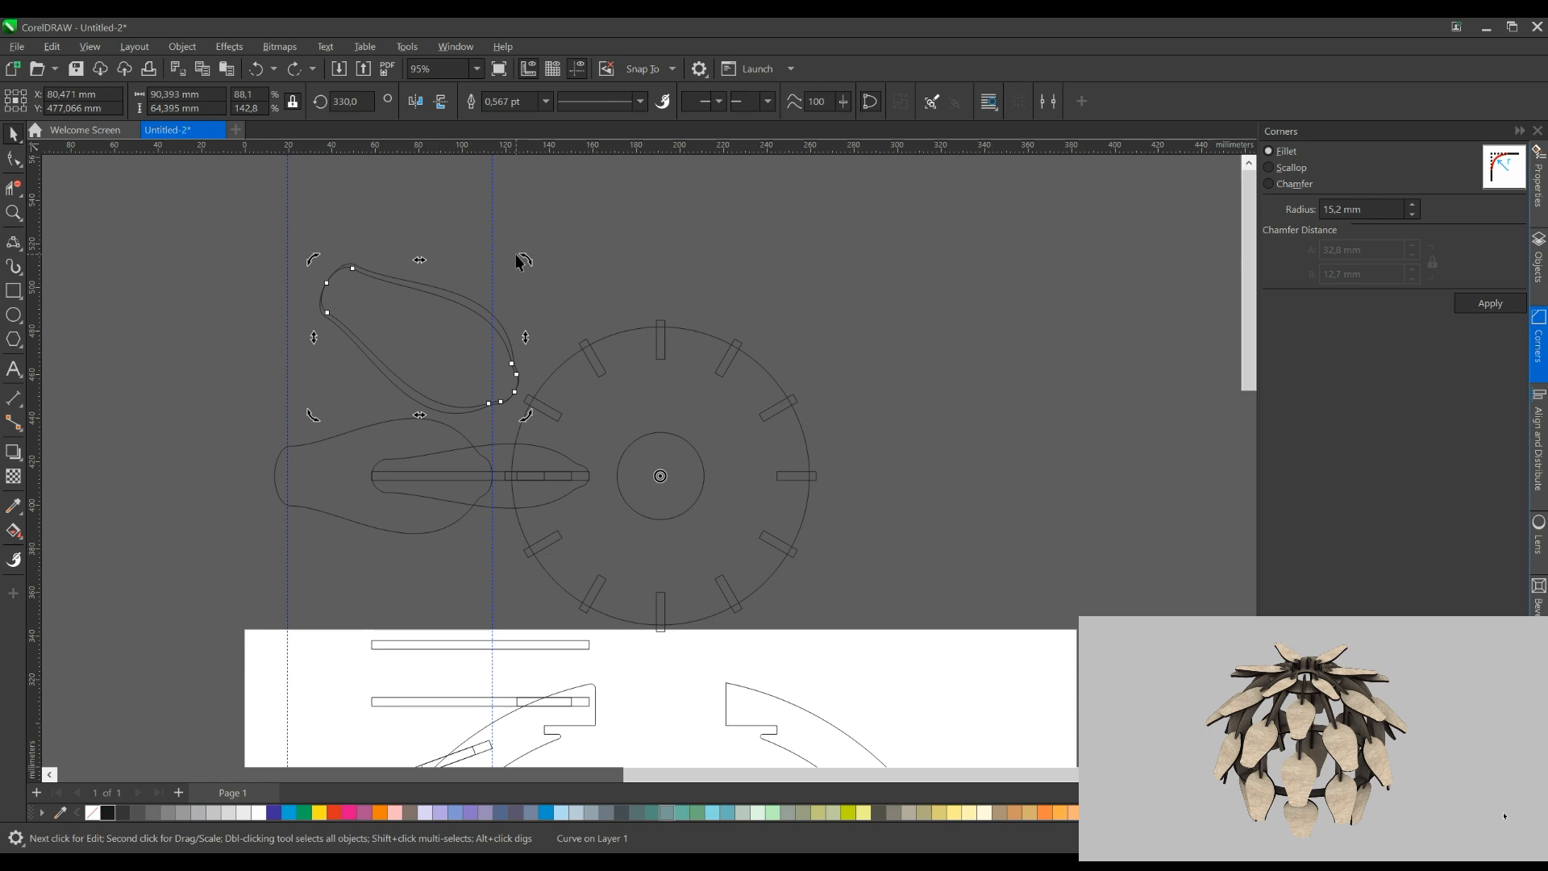
key("Delete")
Place a vertical guideline at the inner end of the second tilted strip
scroll(442, 290, "down", 1)
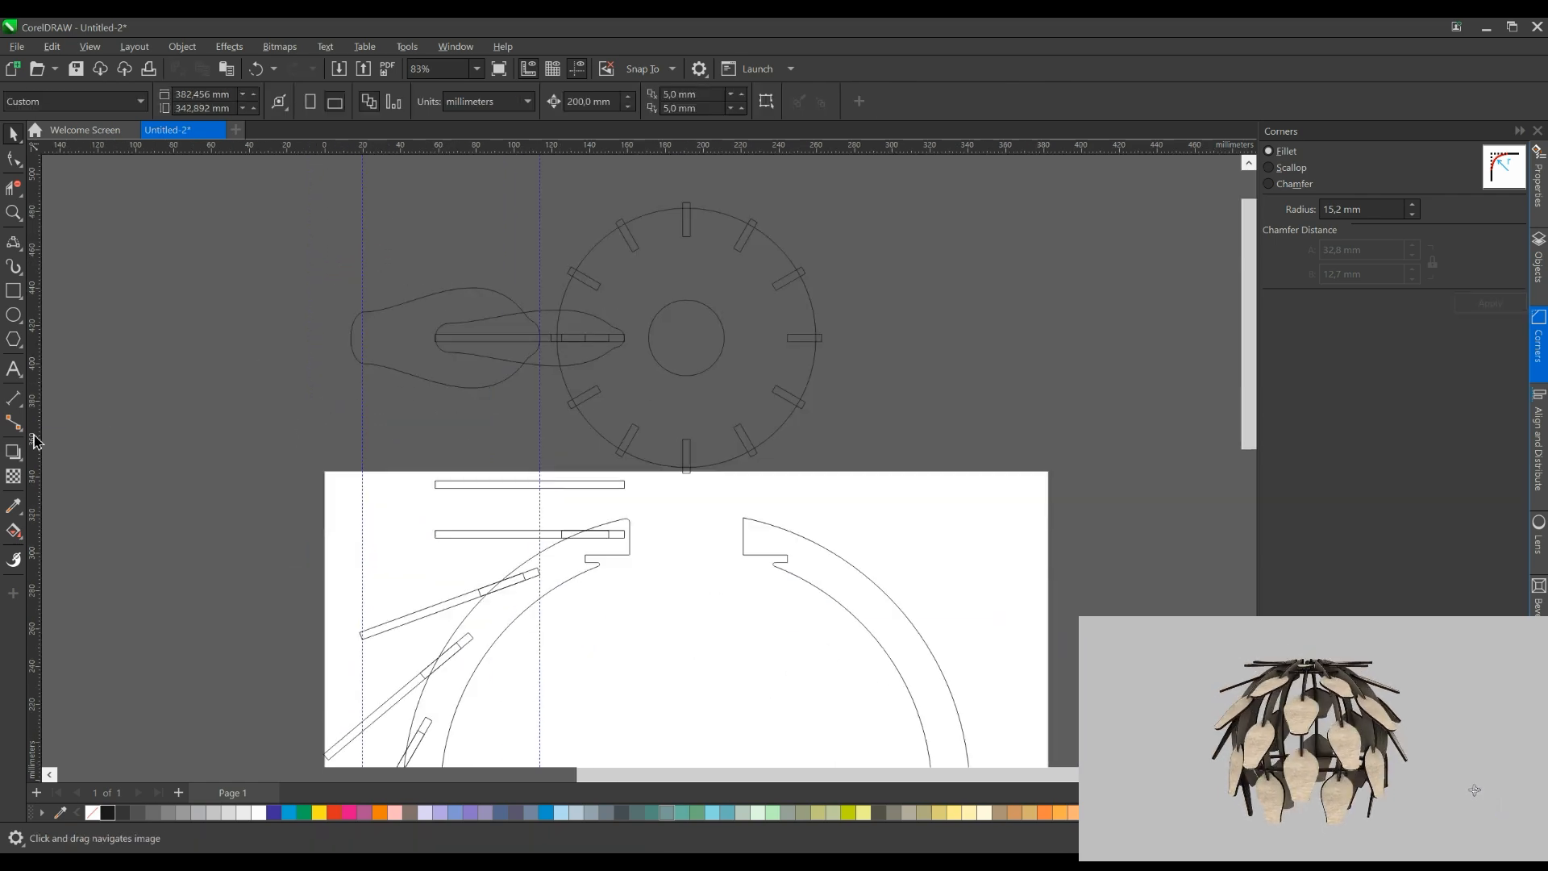
left_click(476, 635)
scroll(475, 633, "up", 4)
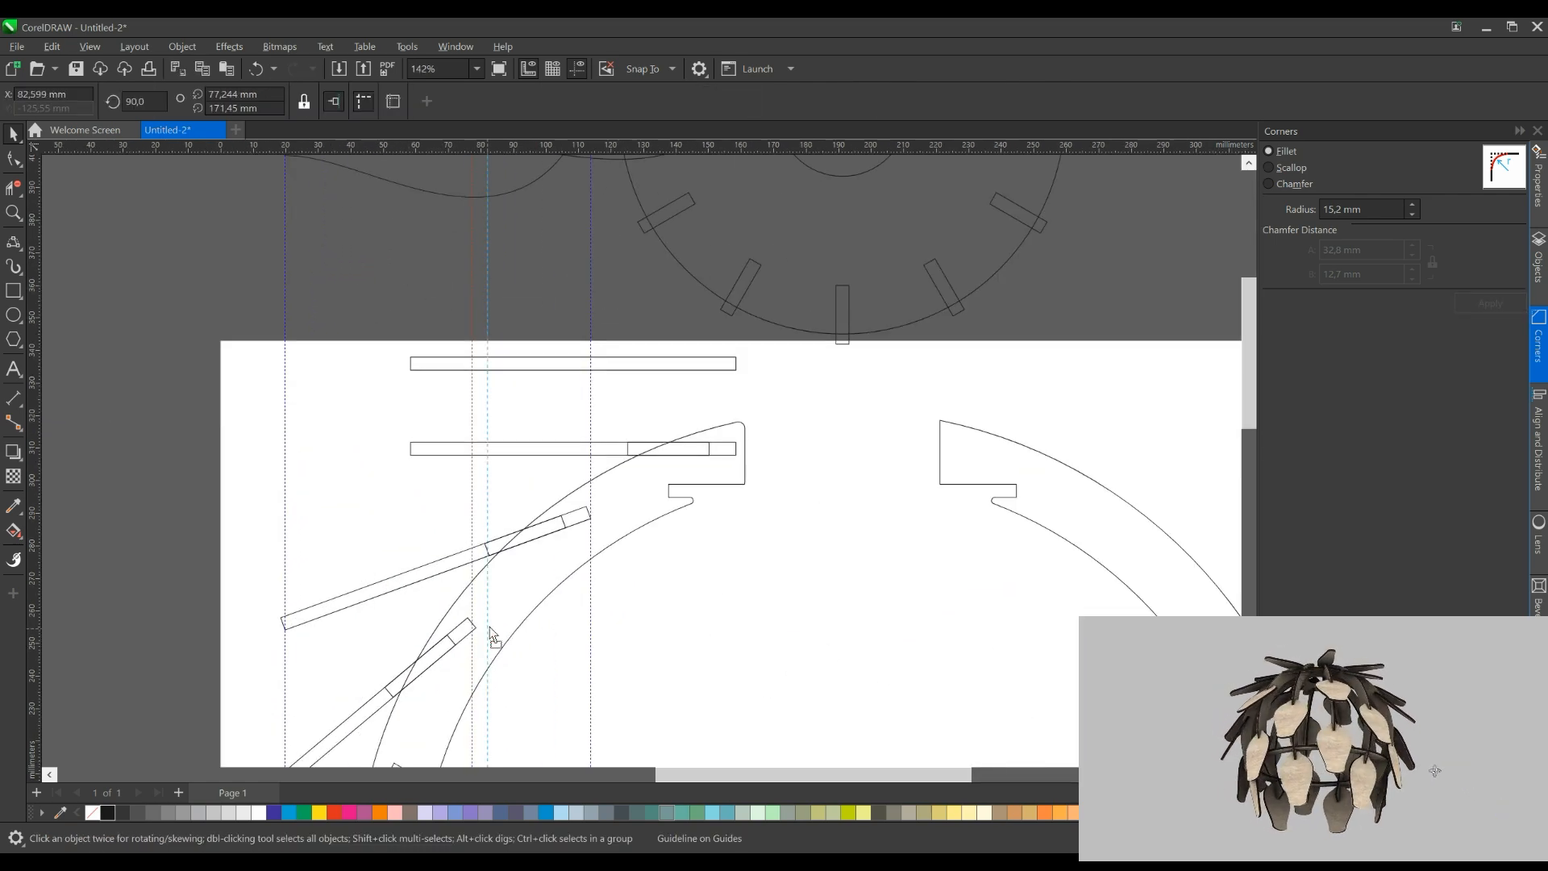
scroll(646, 599, "down", 4)
Copy the second leaf to the left and align the copy's small end with the new guideline
left_click(510, 368)
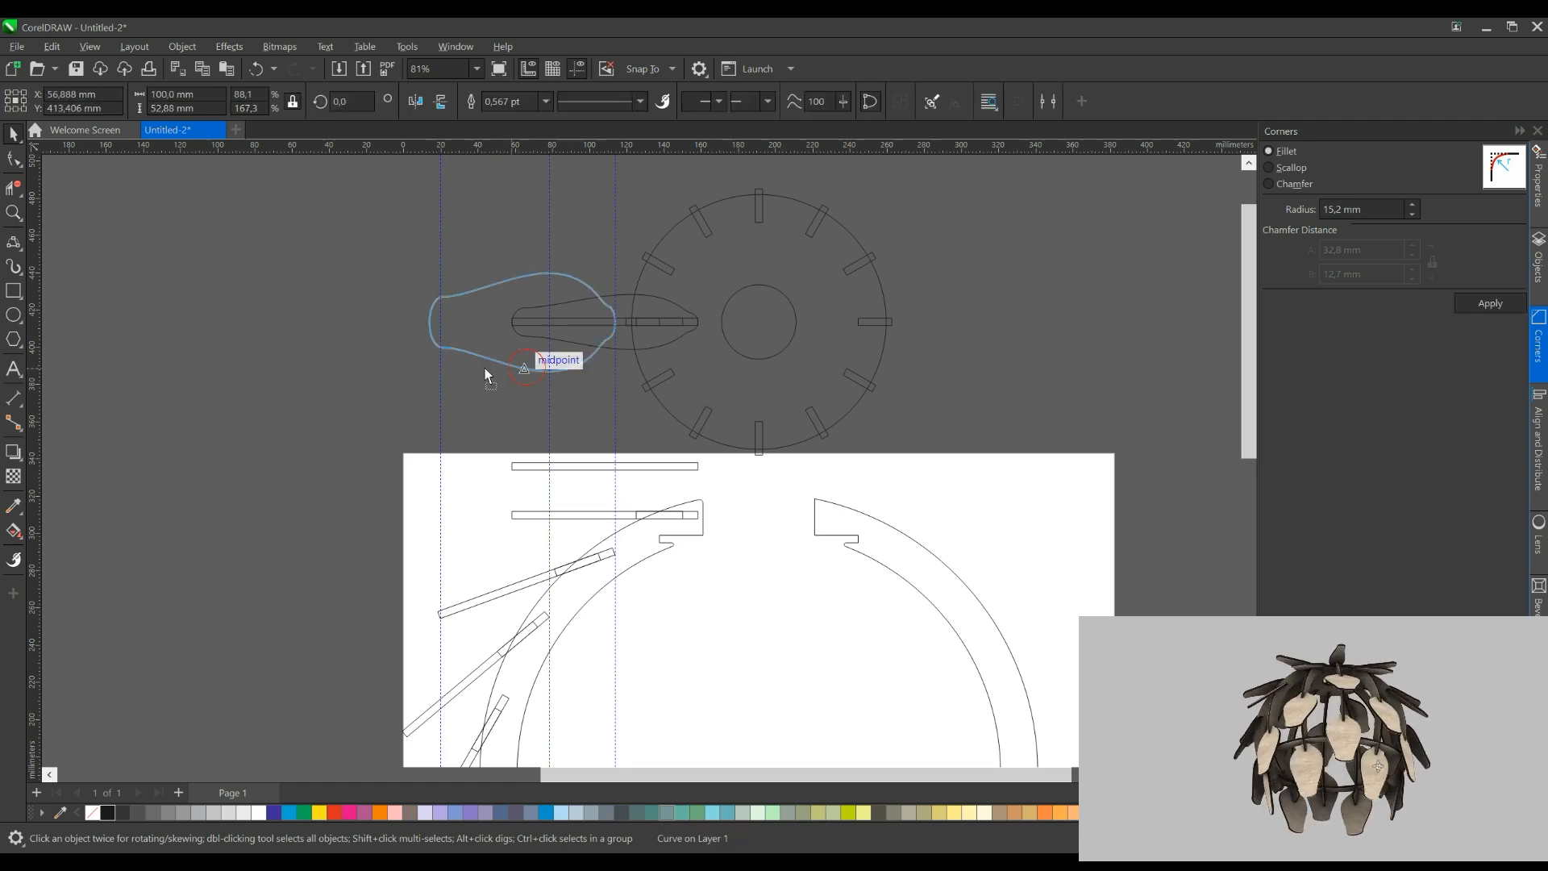
left_click(463, 380)
scroll(456, 484, "down", 2)
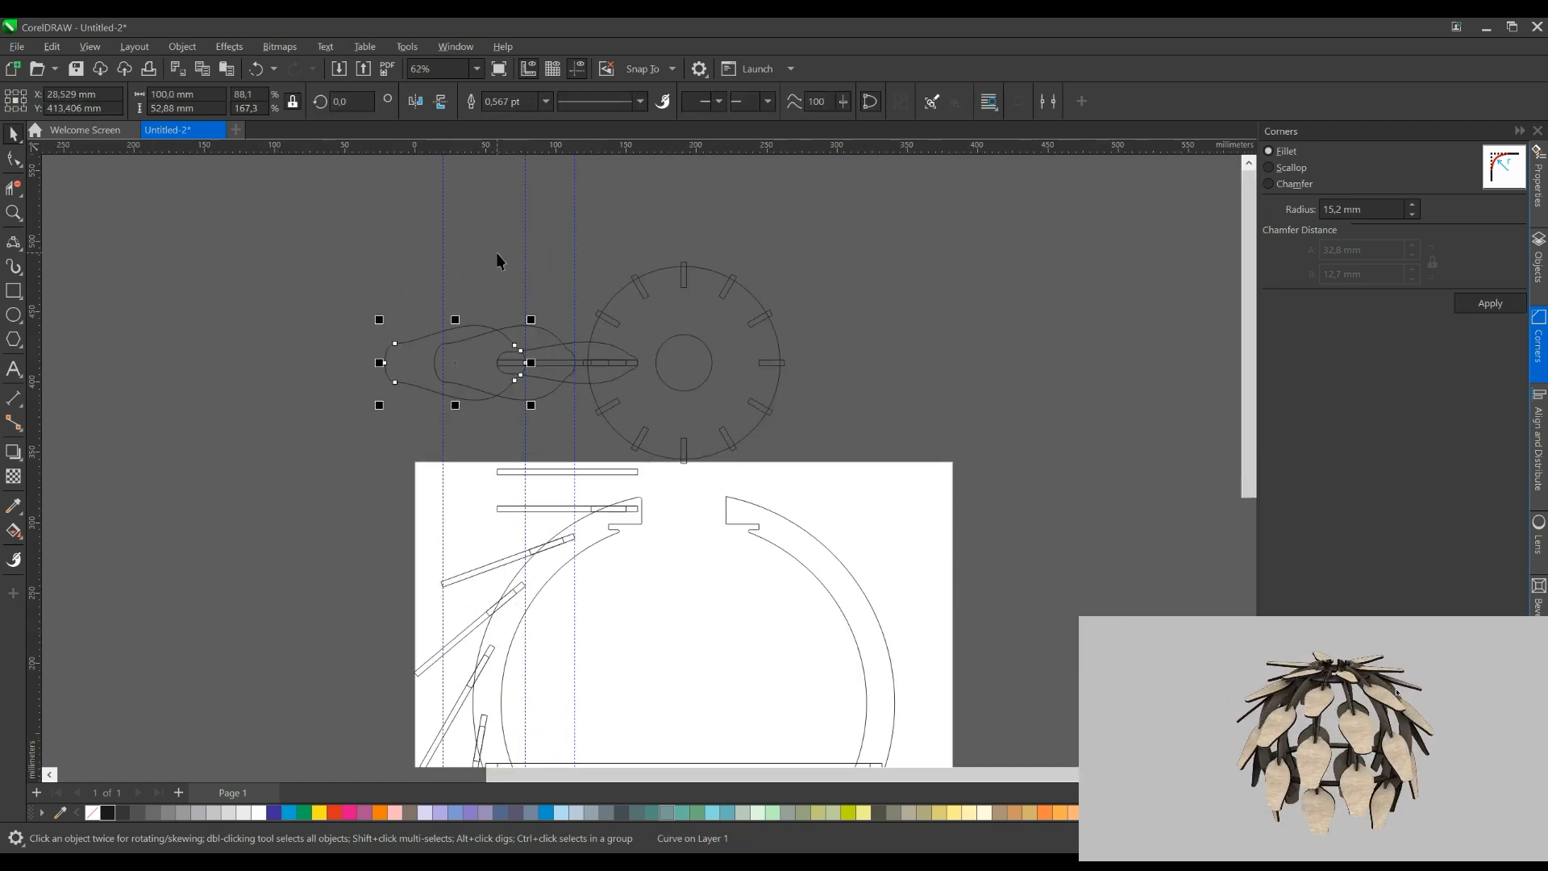
Make a symmetrically widened version of the third leaf, about 65 mm high
scroll(497, 256, "up", 2)
left_click(437, 350)
left_click_drag(438, 337, 444, 339)
Place a copy of the widened third leaf rotated to 330° around the disc's centre and delete the narrower third leaf
left_click(436, 413)
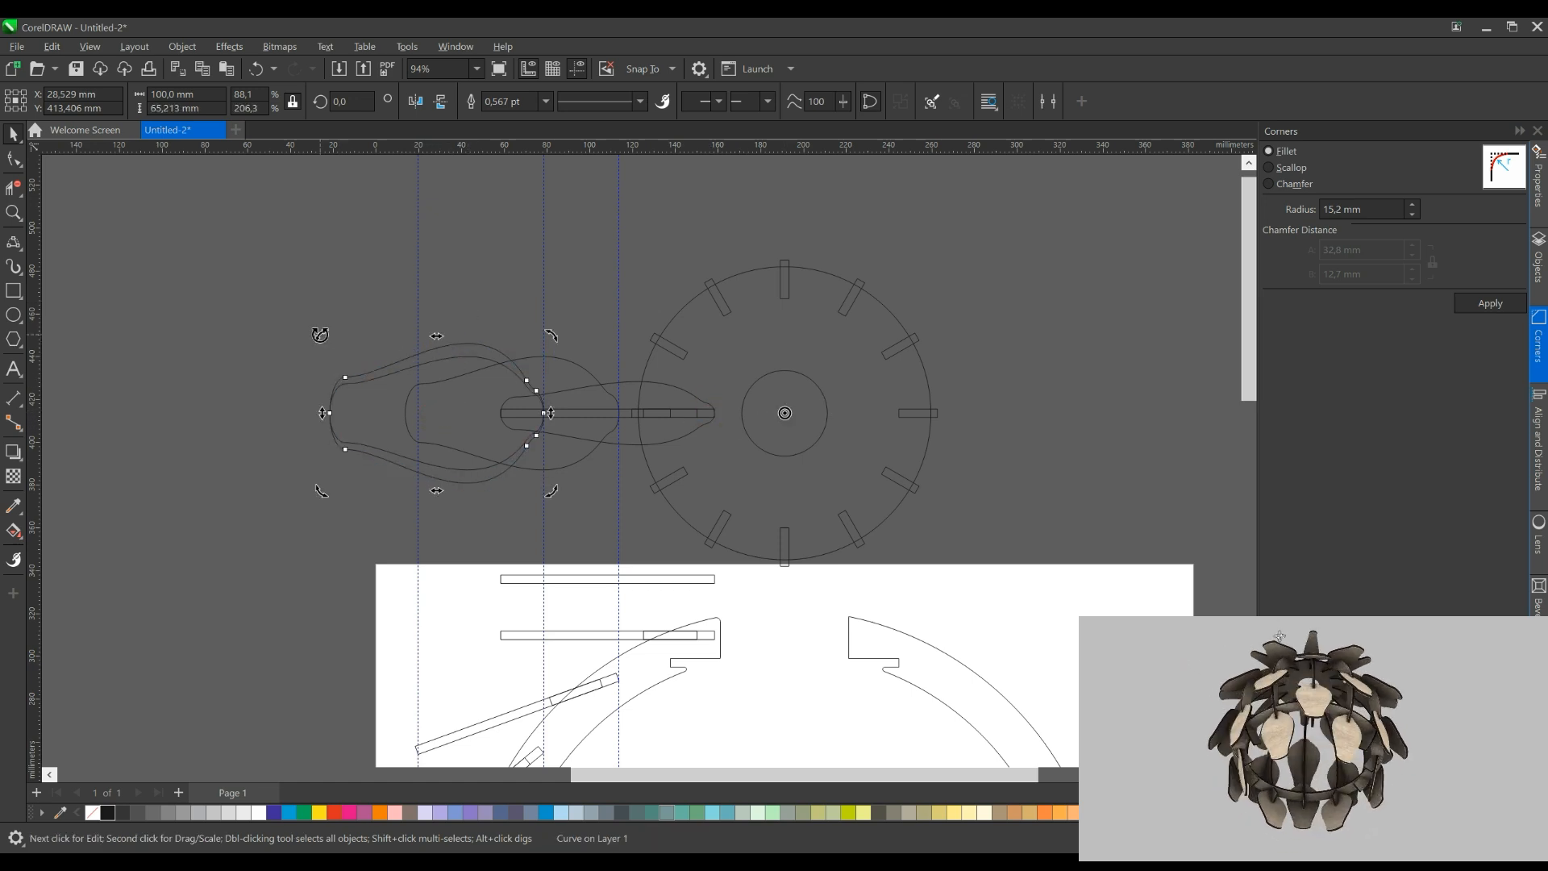
left_click_drag(320, 334, 465, 187)
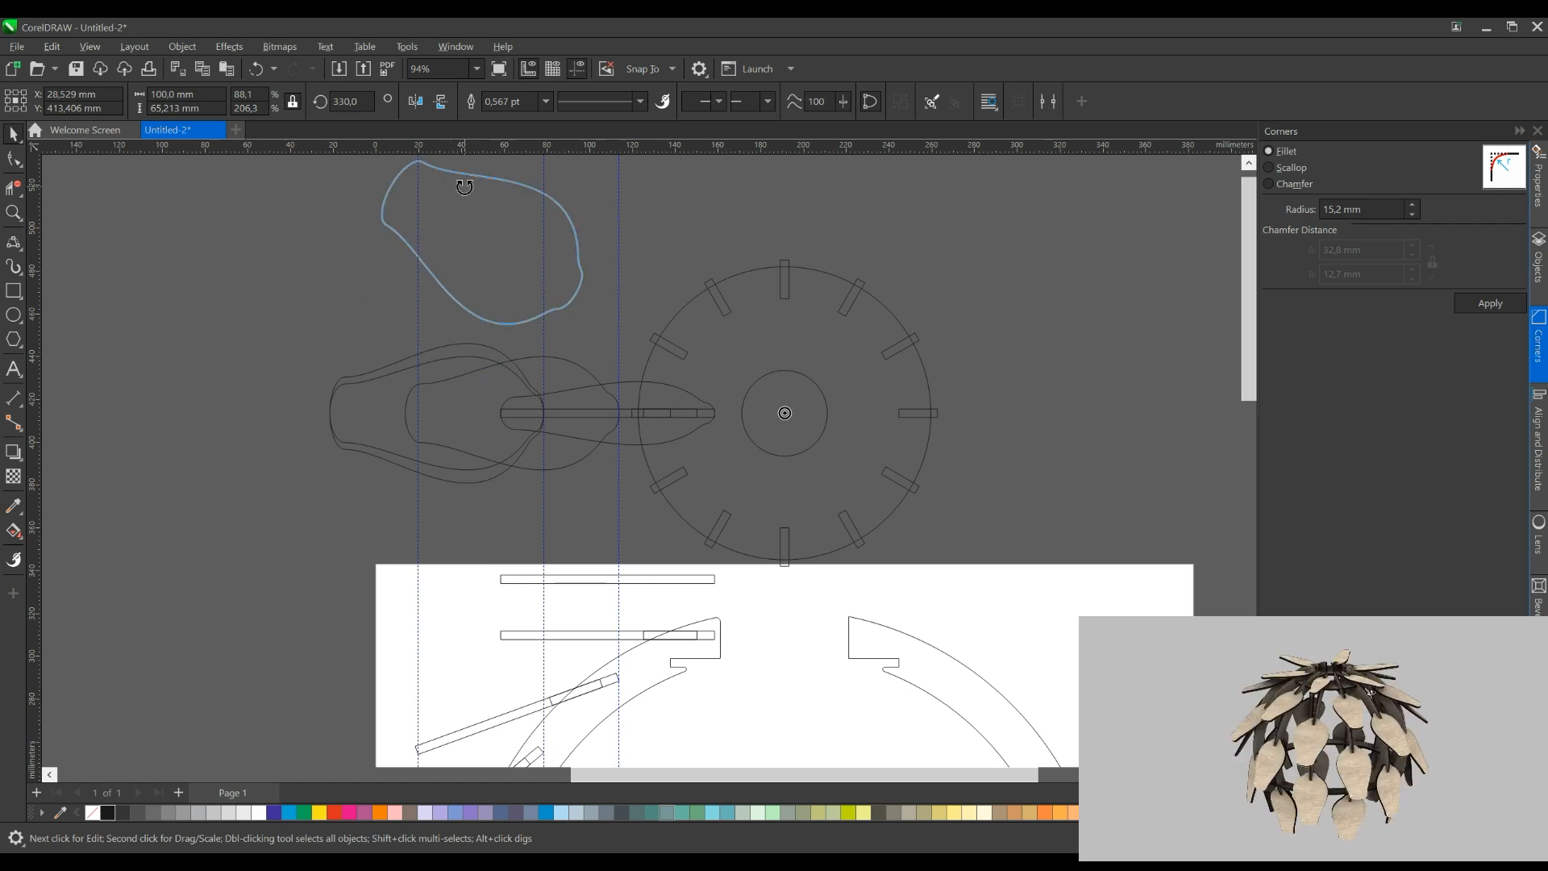
left_click_drag(465, 187, 464, 187)
left_click(449, 345)
left_click(488, 330)
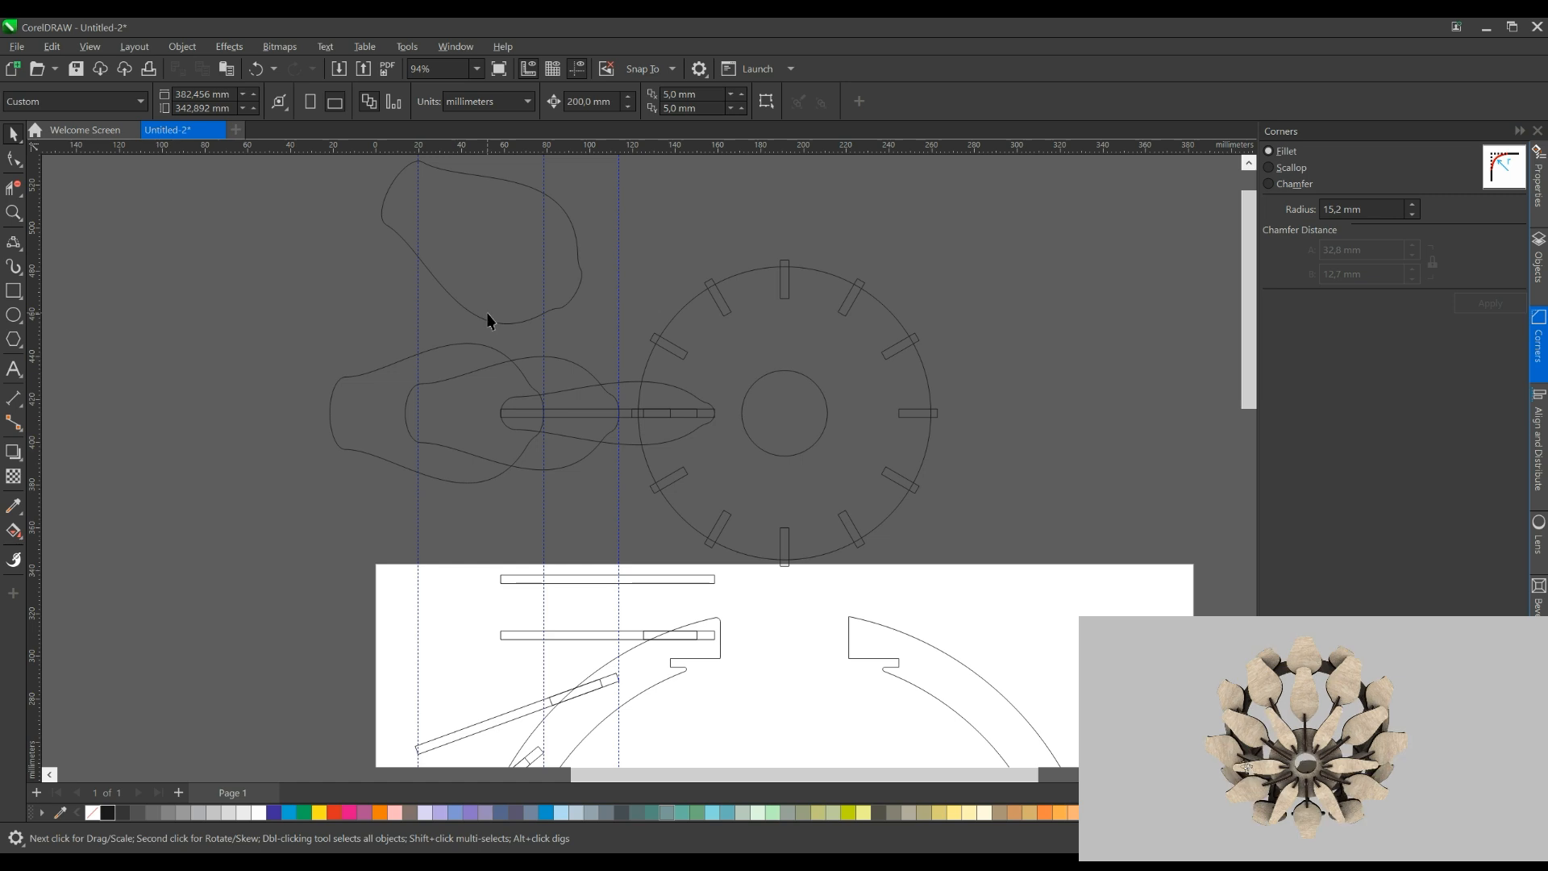
Examine how the tilted strips and leaf outlines line up with the curved rib and the guidelines
scroll(438, 319, "down", 2)
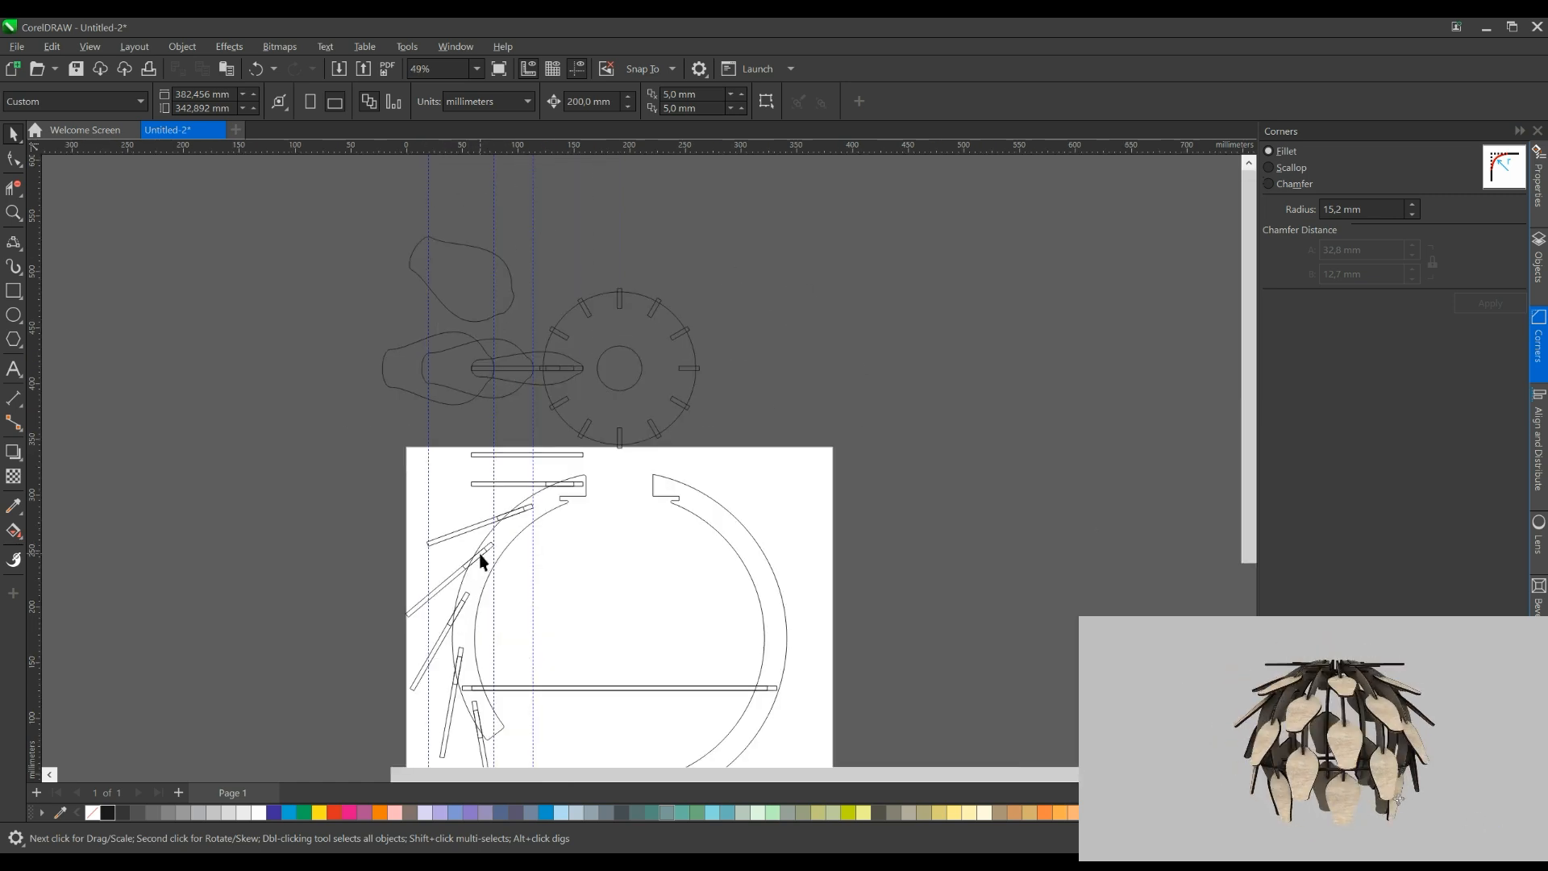
scroll(465, 242, "up", 3)
left_click(497, 477)
left_click(391, 348)
scroll(391, 349, "down", 1)
scroll(390, 348, "down", 2)
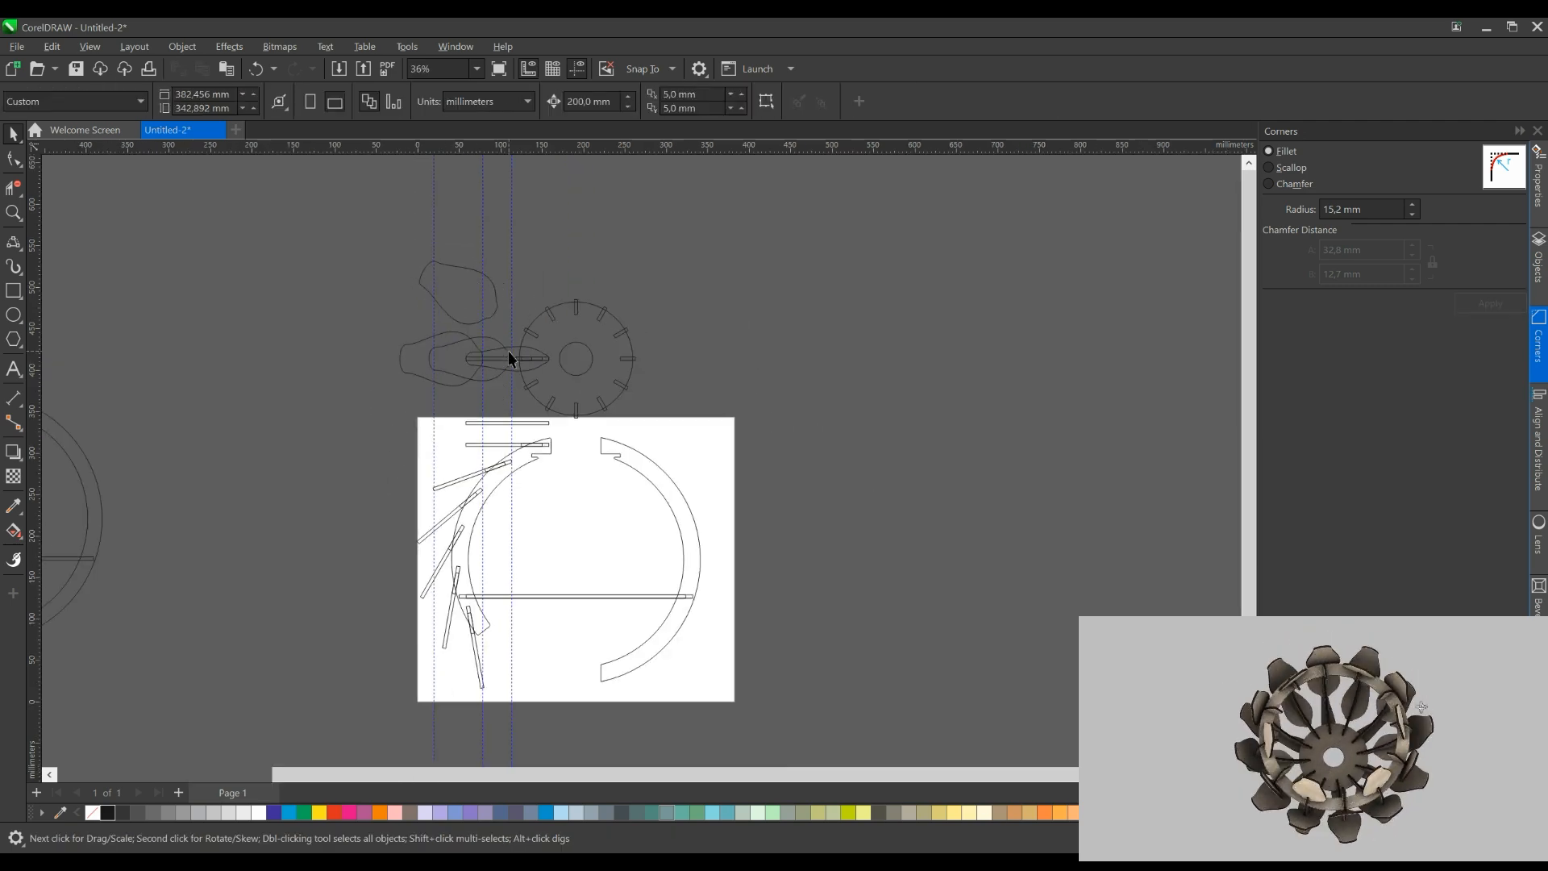
scroll(510, 356, "up", 1)
left_click_drag(535, 483, 559, 430)
scroll(559, 430, "up", 2)
scroll(386, 597, "up", 2)
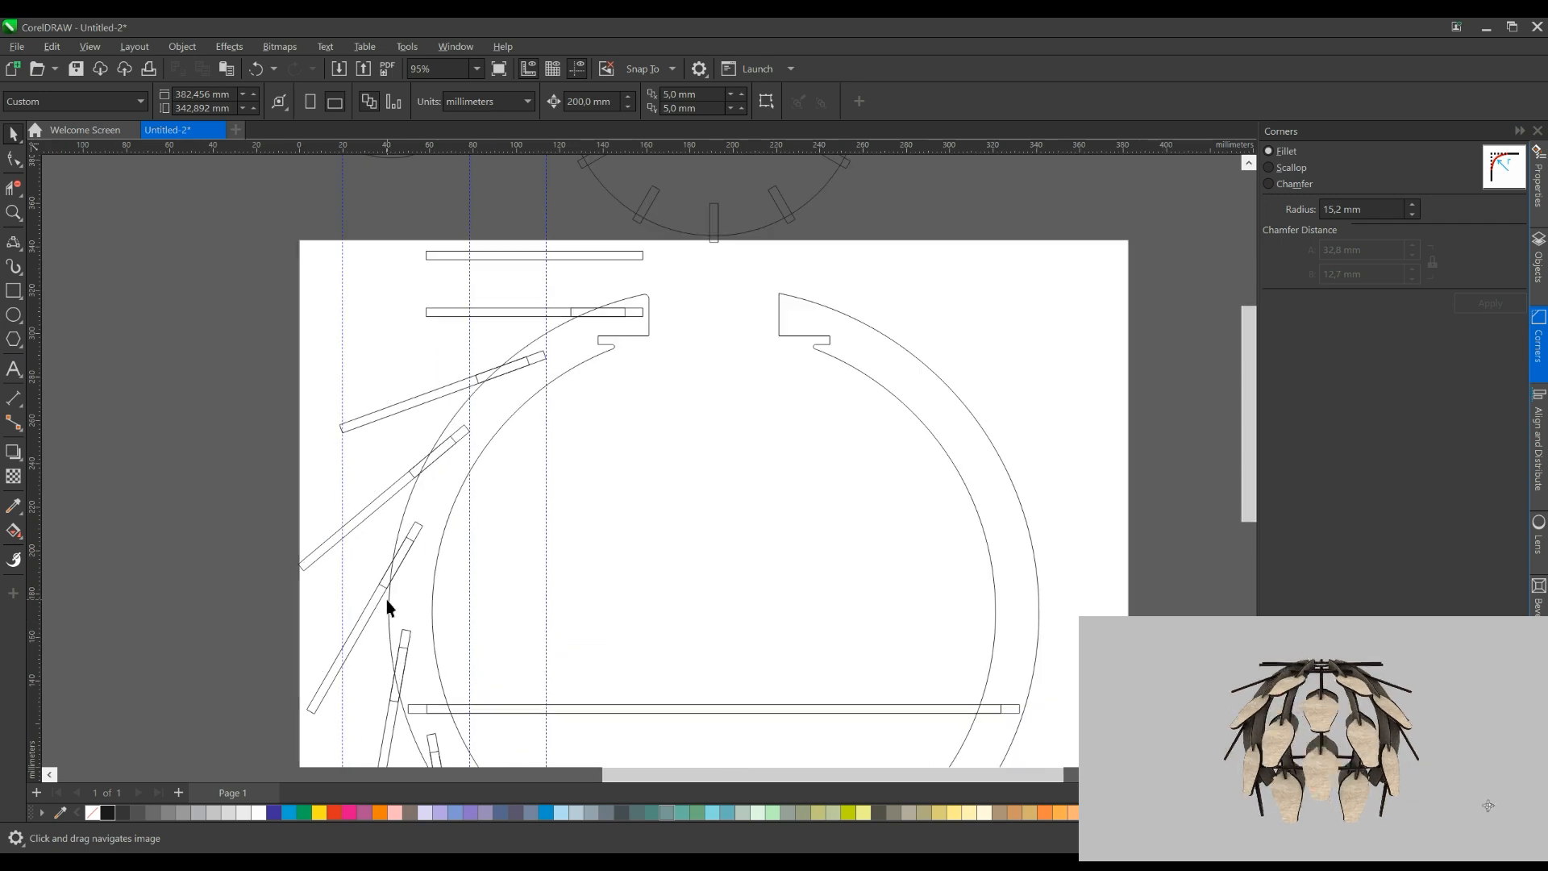
Select the combined slot rectangles on the strips with the curved rib and subtract the rib from them using Back Minus Front
left_click(388, 594)
scroll(483, 364, "up", 2)
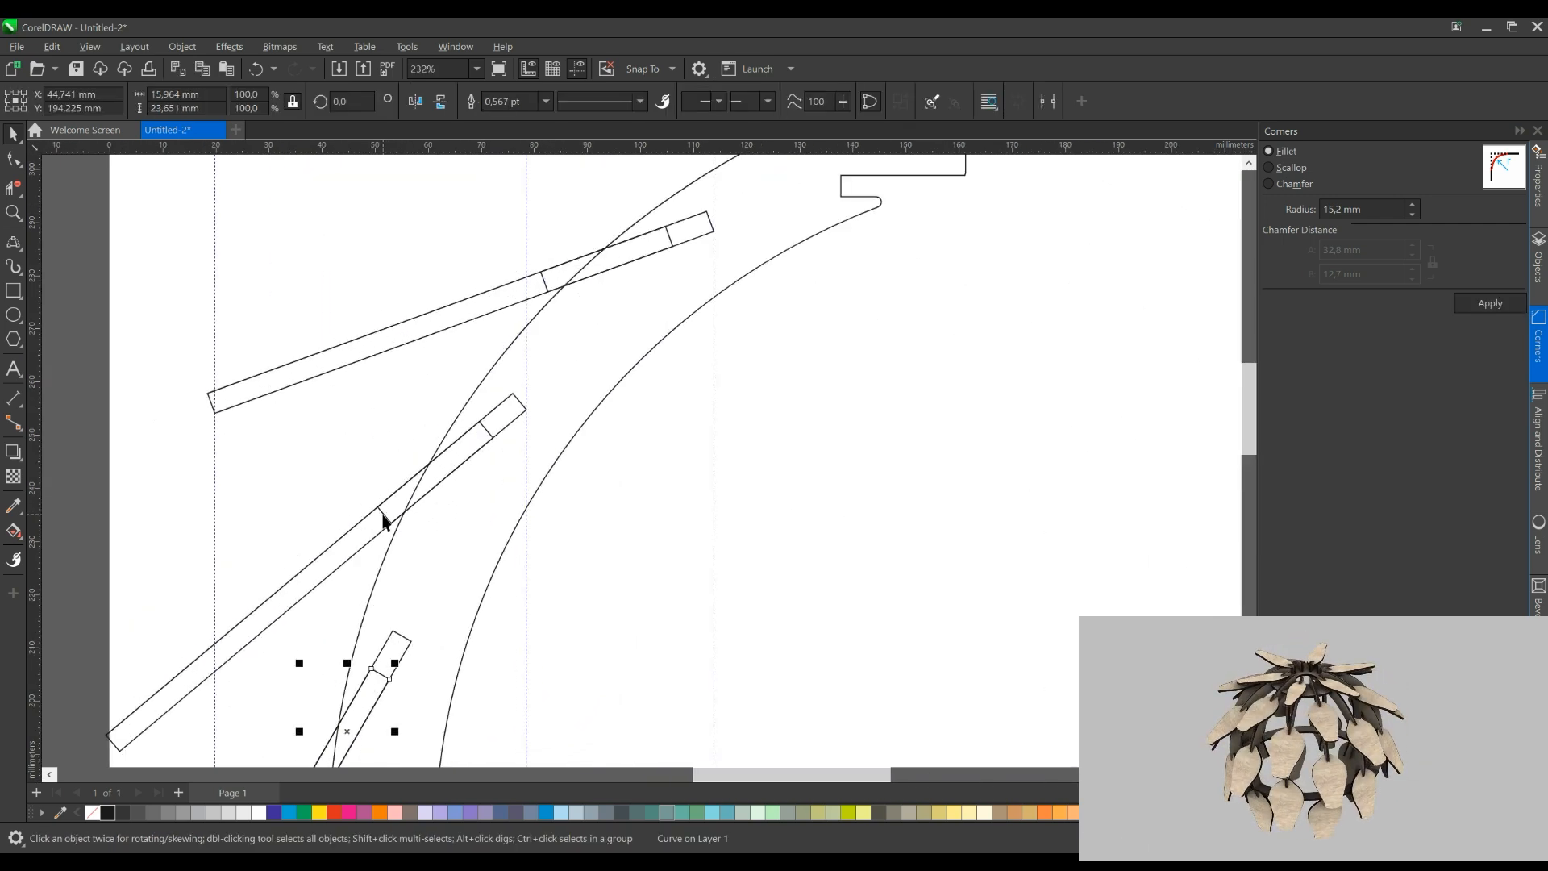
left_click(493, 369, "shift")
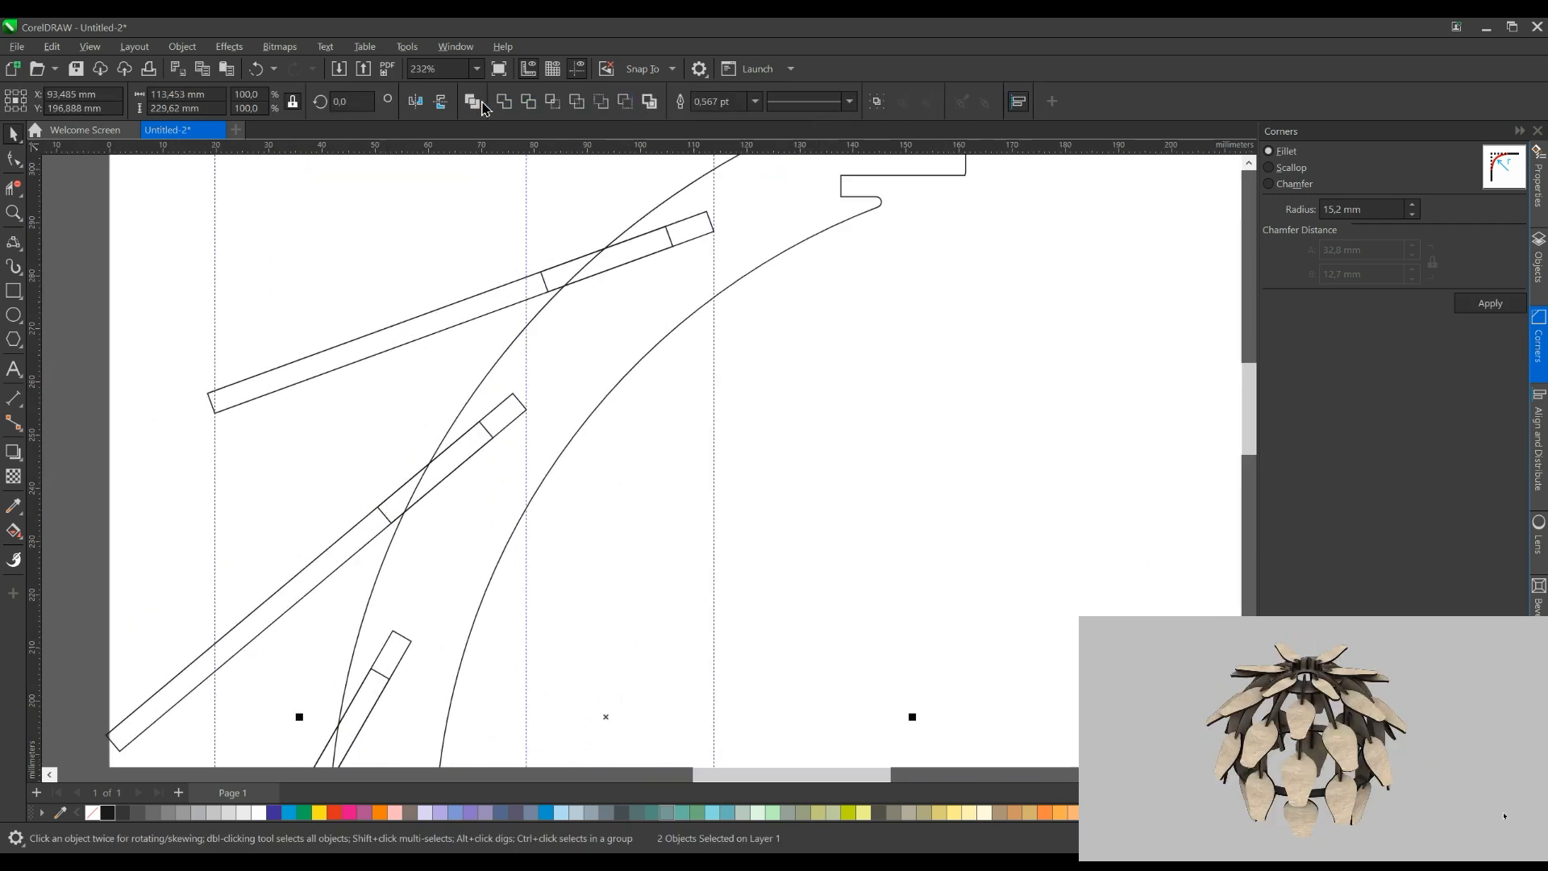
scroll(553, 453, "down", 1)
left_click(625, 103)
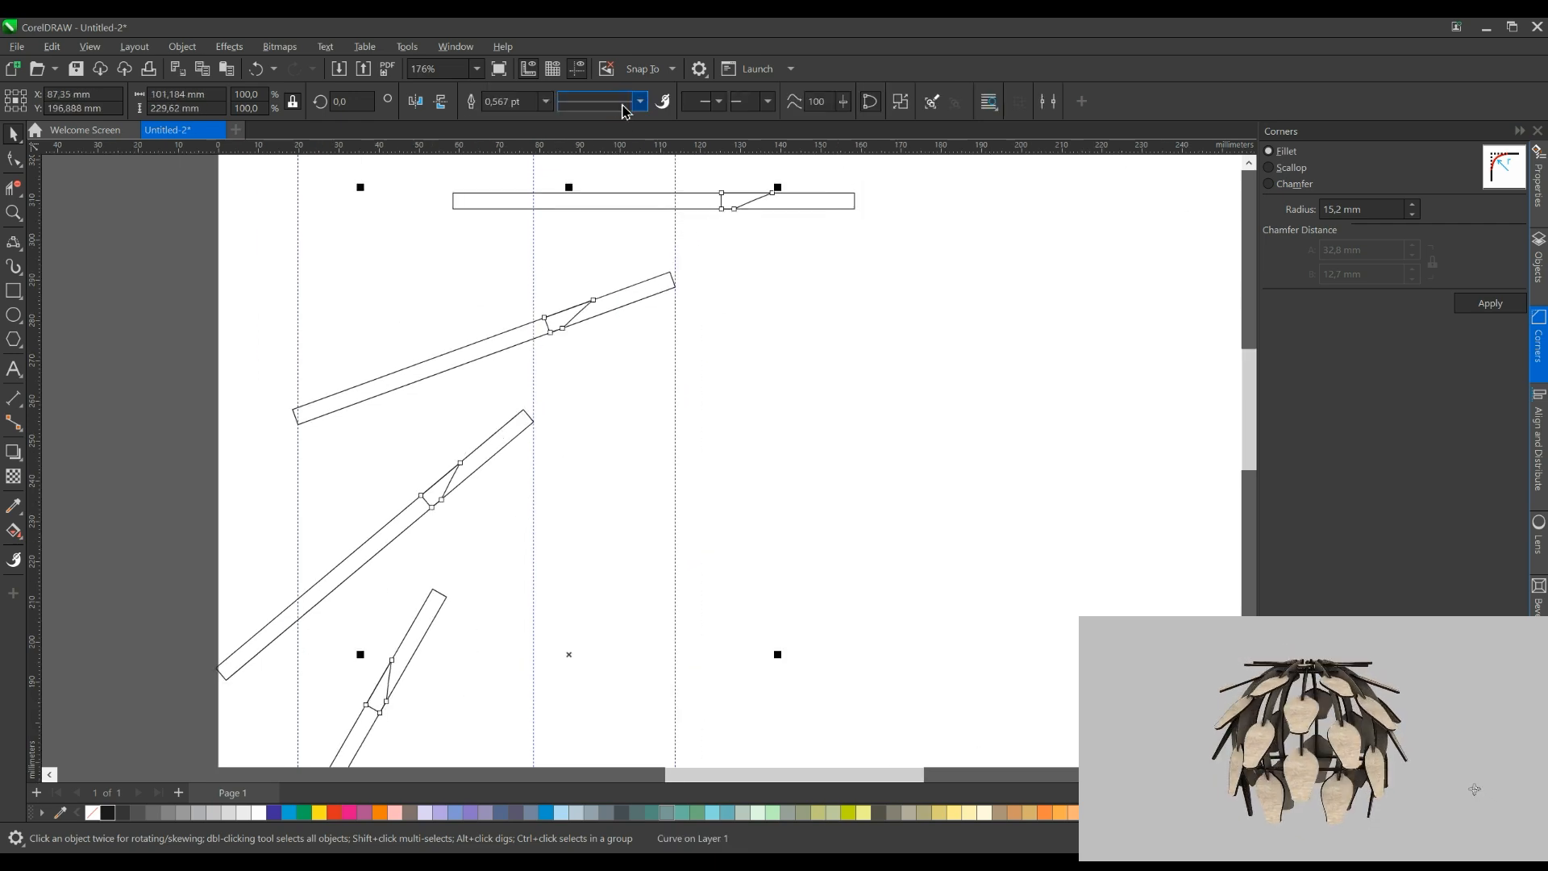
Undo the last subtraction and cut the slot rectangles out of the curved rib using Front Minus Back
key("ctrl+z")
left_click(600, 103)
scroll(458, 358, "down", 4)
left_click(663, 415)
scroll(665, 419, "down", 3)
scroll(657, 284, "up", 1)
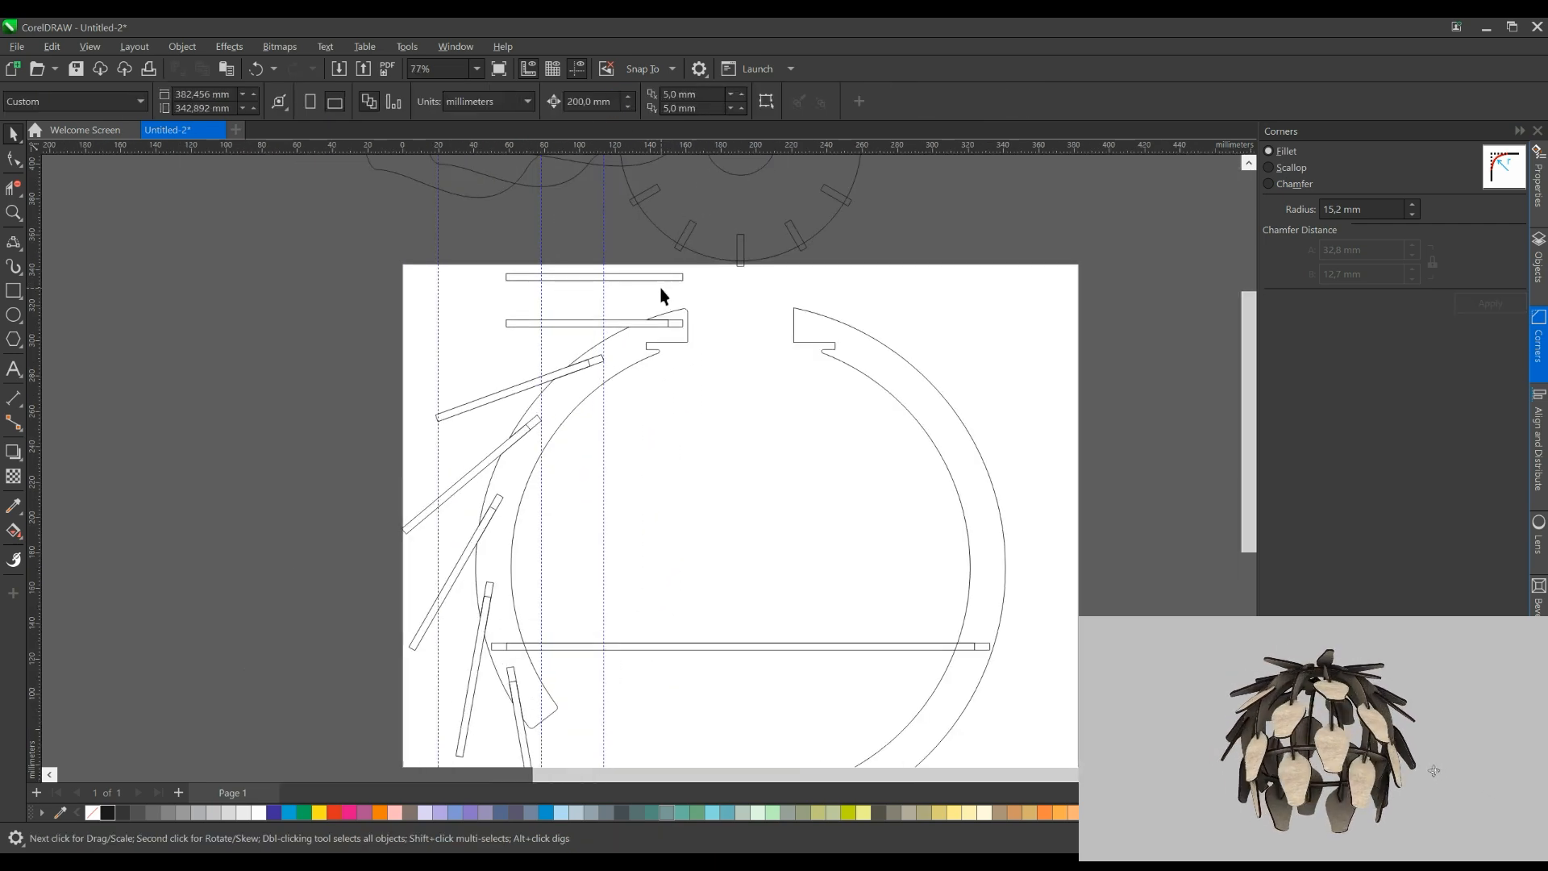
Place the slotted rib to the right of the drawing page and remove the plain arc beside it
left_click_drag(461, 556, 398, 517)
key("ctrl+z")
left_click(637, 313)
left_click_drag(557, 327, 528, 378)
scroll(415, 411, "down", 3)
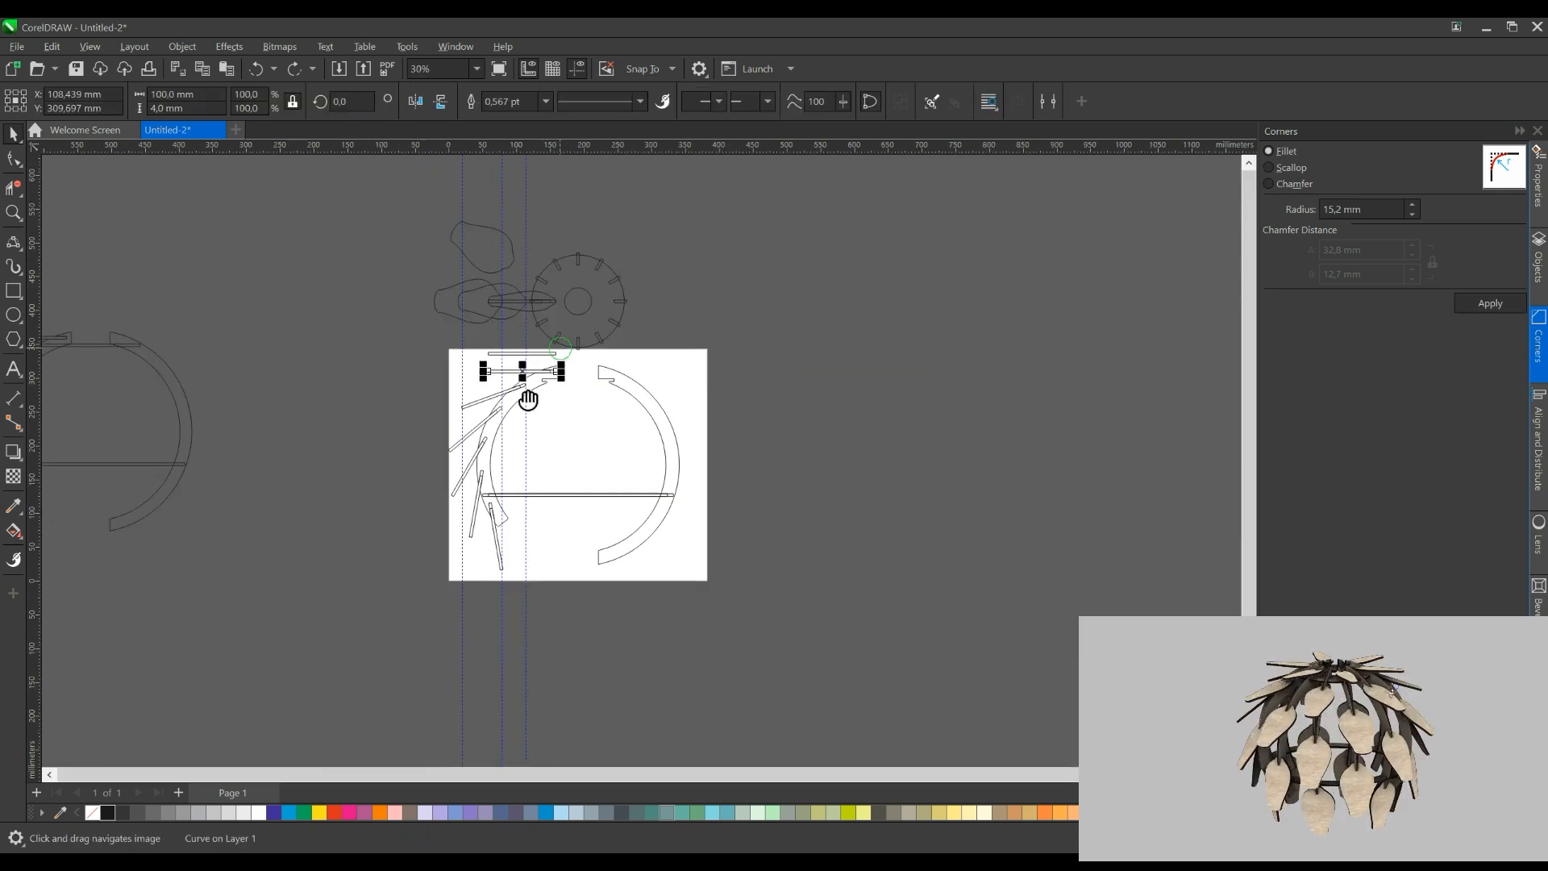
key("Escape")
left_click(14, 189)
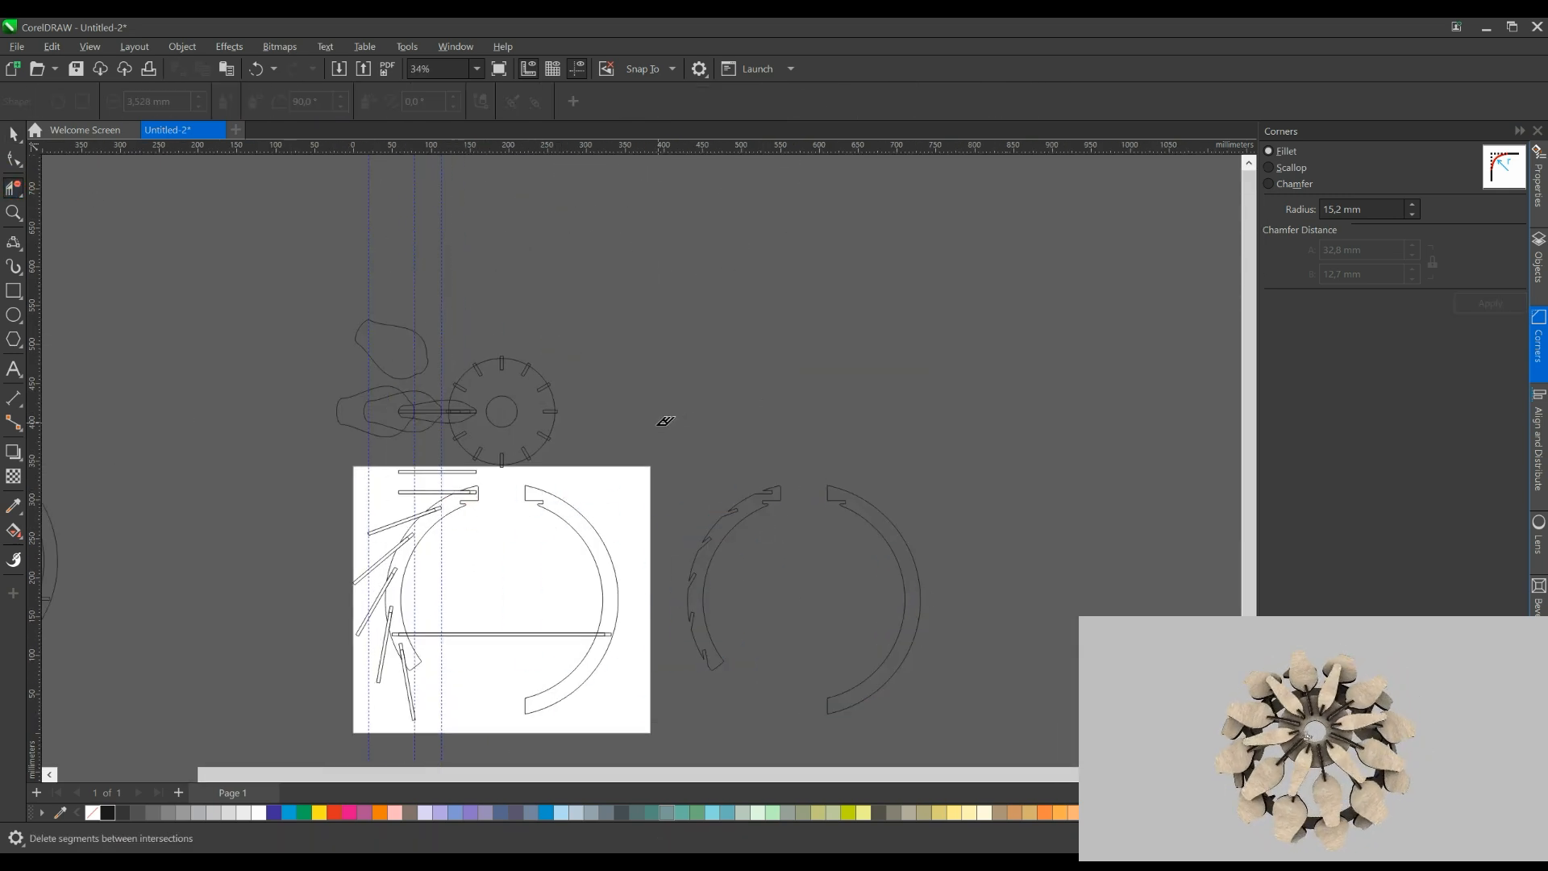
left_click_drag(972, 706, 973, 698)
left_click(13, 133)
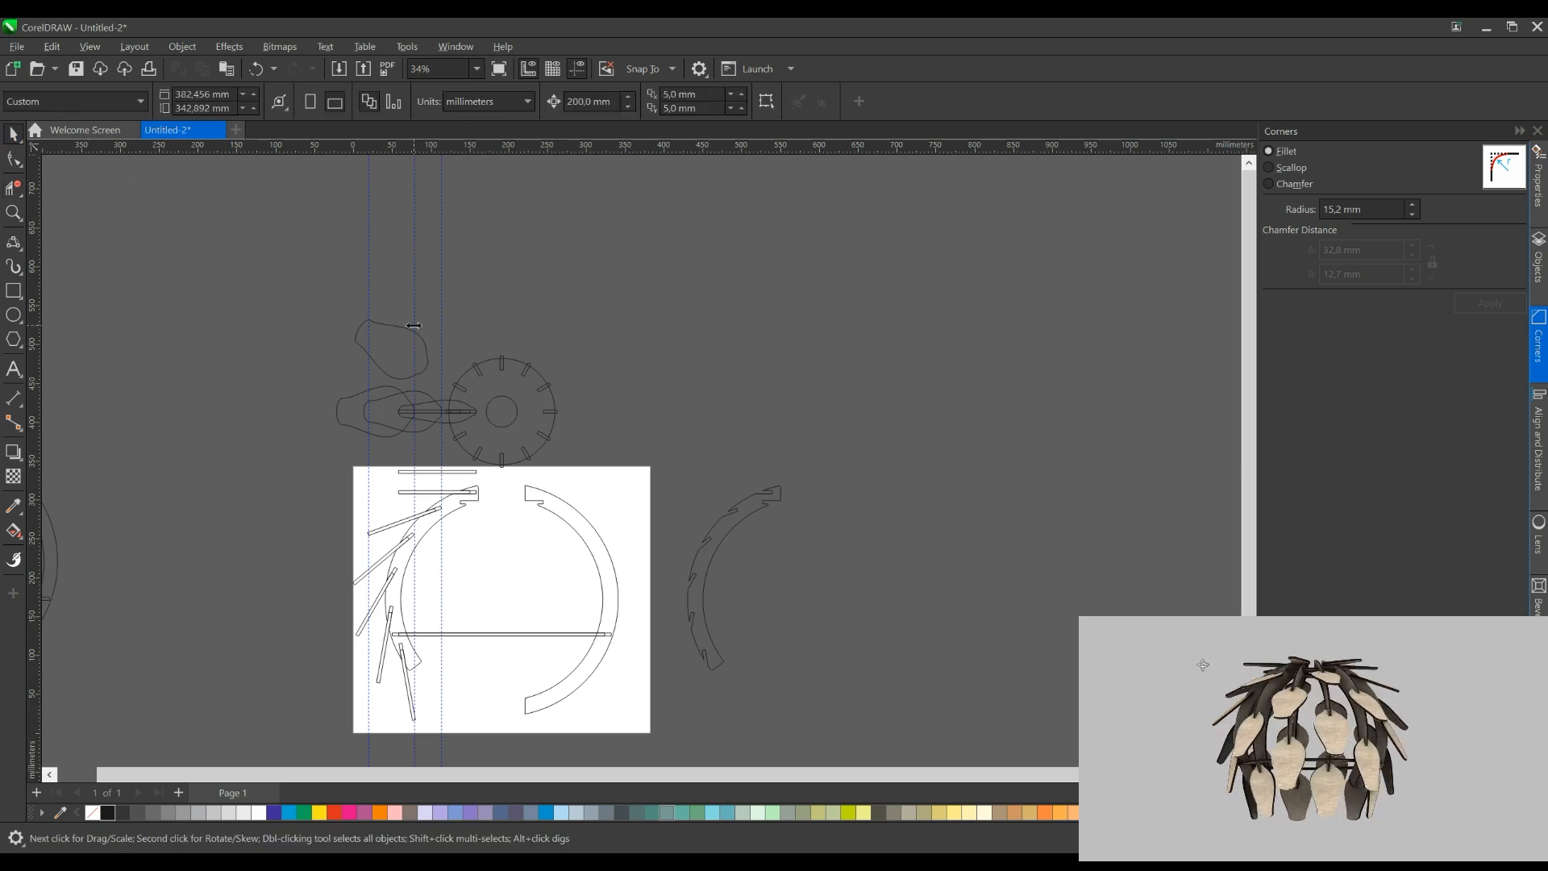
scroll(472, 494, "up", 3)
scroll(964, 358, "up", 7)
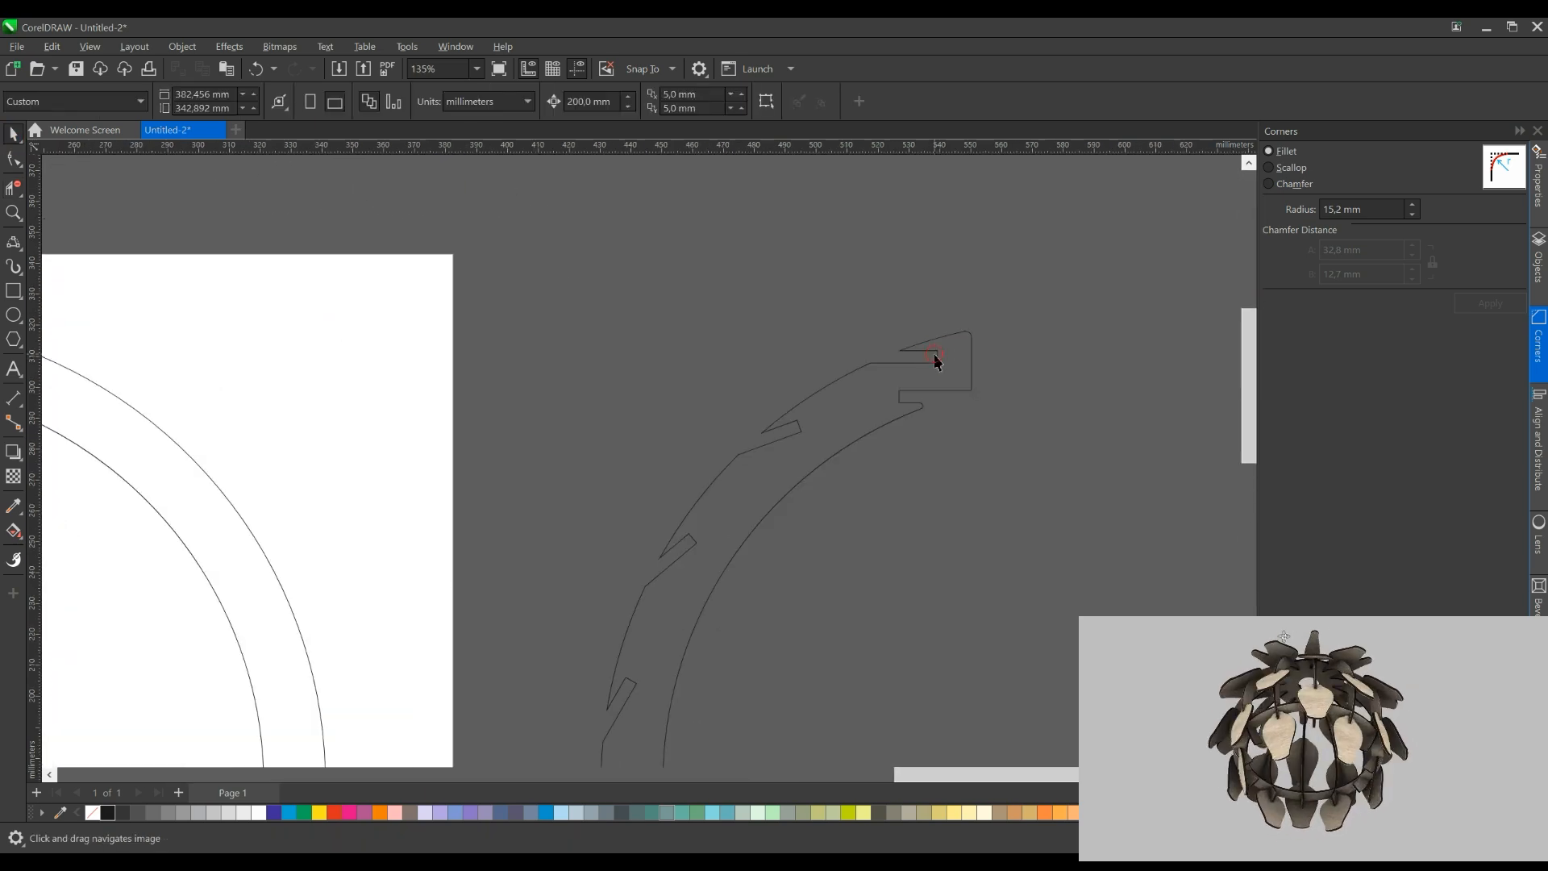
left_click(933, 365)
Place a copy of the long horizontal bar with its end slot pieces straight below the page
scroll(903, 322, "down", 6)
scroll(449, 434, "up", 3)
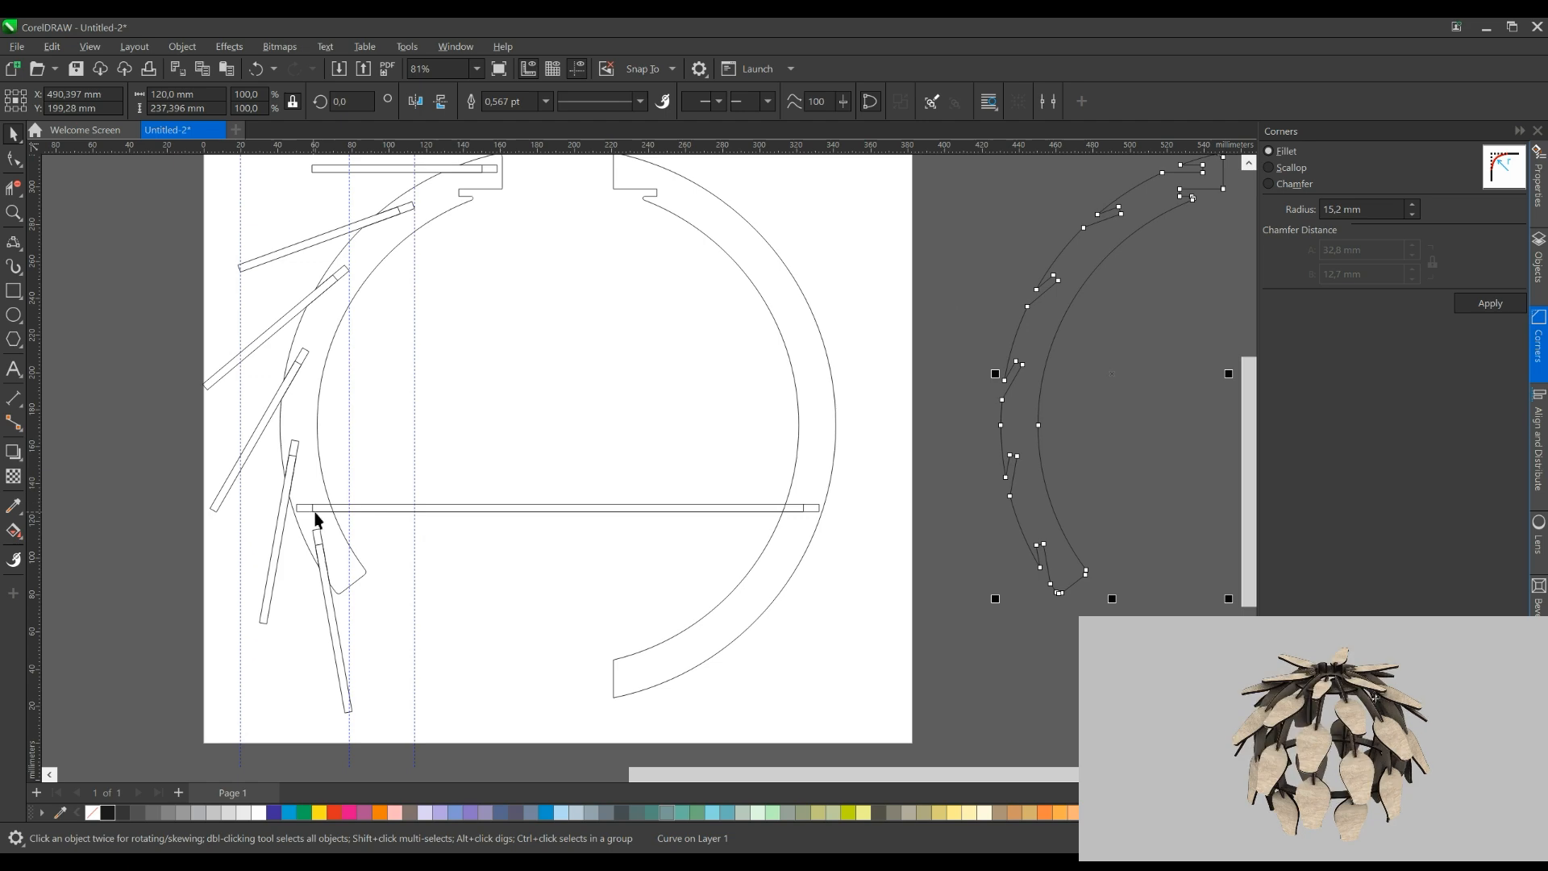
scroll(315, 513, "up", 3)
left_click(310, 506)
scroll(532, 428, "down", 3)
left_click_drag(770, 462, 969, 501)
scroll(582, 465, "down", 3)
left_click_drag(597, 412, 626, 606)
left_click(615, 577)
Draw a circle about 282 mm in diameter centred on the copied bar, and add a smaller concentric copy inside it
left_click(14, 316)
scroll(588, 590, "up", 3)
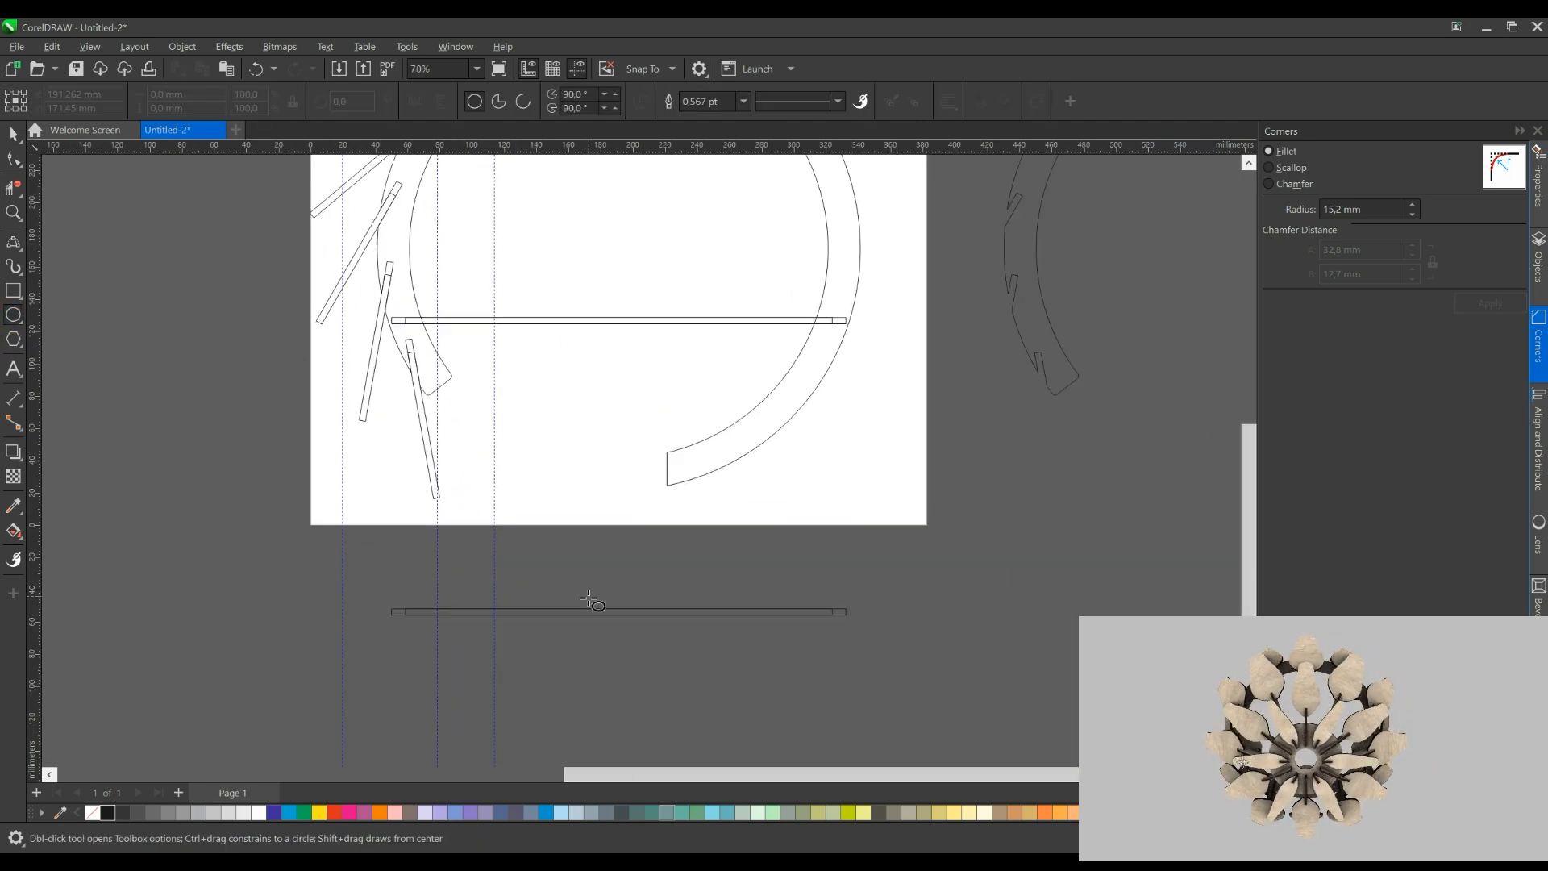
left_click_drag(618, 611, 387, 610)
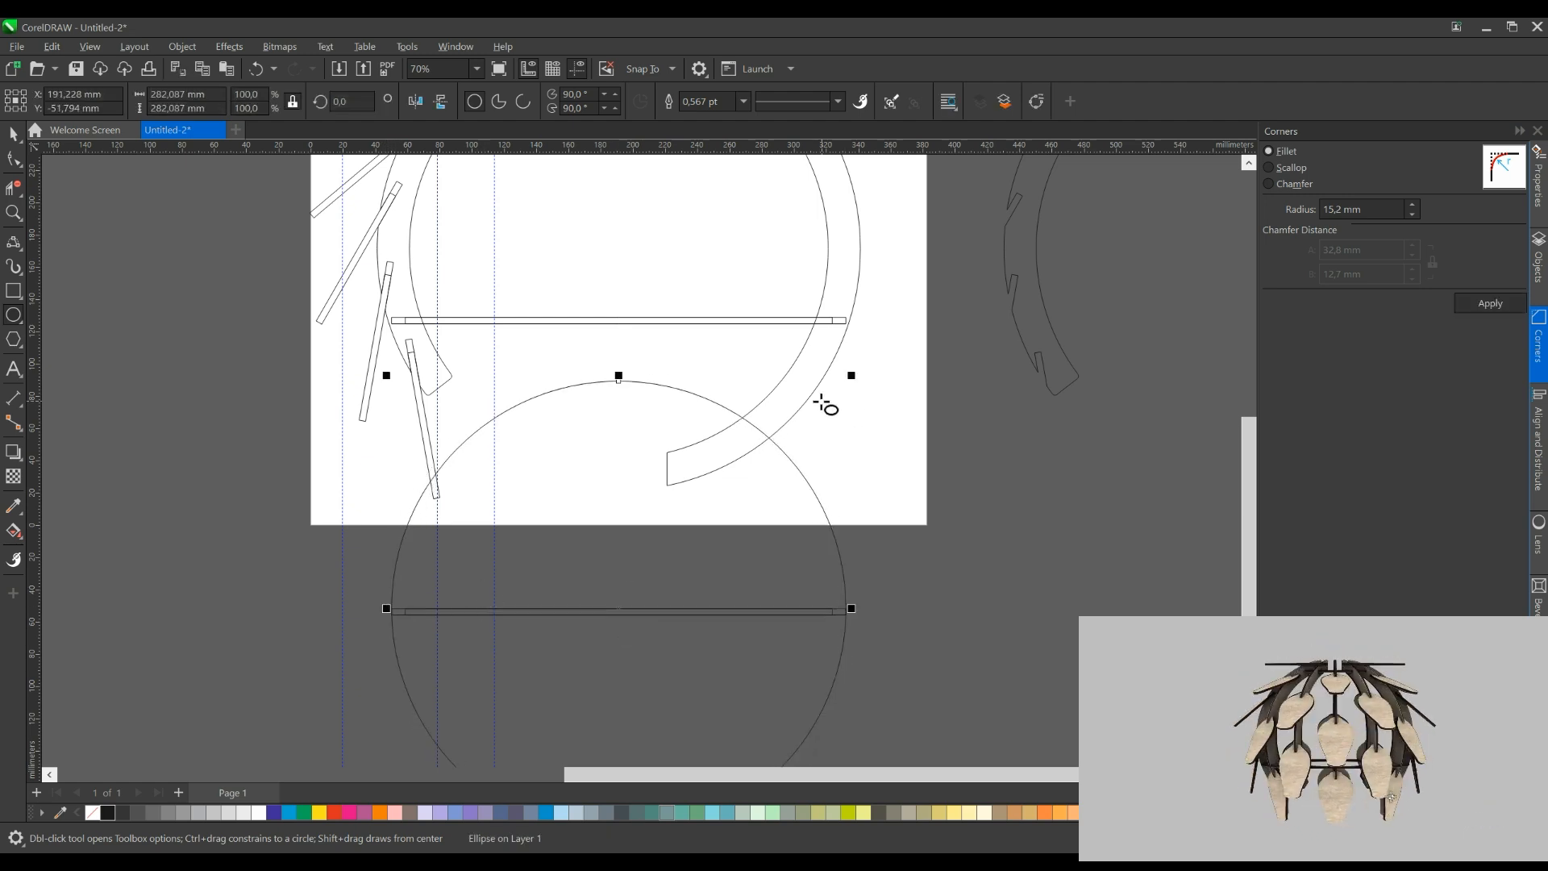
left_click_drag(854, 378, 794, 423)
Delete the copied bar and its end pieces from inside the two circles
left_click(14, 134)
left_click(525, 617)
left_click_drag(912, 572, 300, 631)
key("Delete")
Move both concentric circles straight down, clear of the page, to Y -206.197 mm
scroll(564, 444, "down", 1)
left_click(637, 425)
left_click(639, 390, "shift")
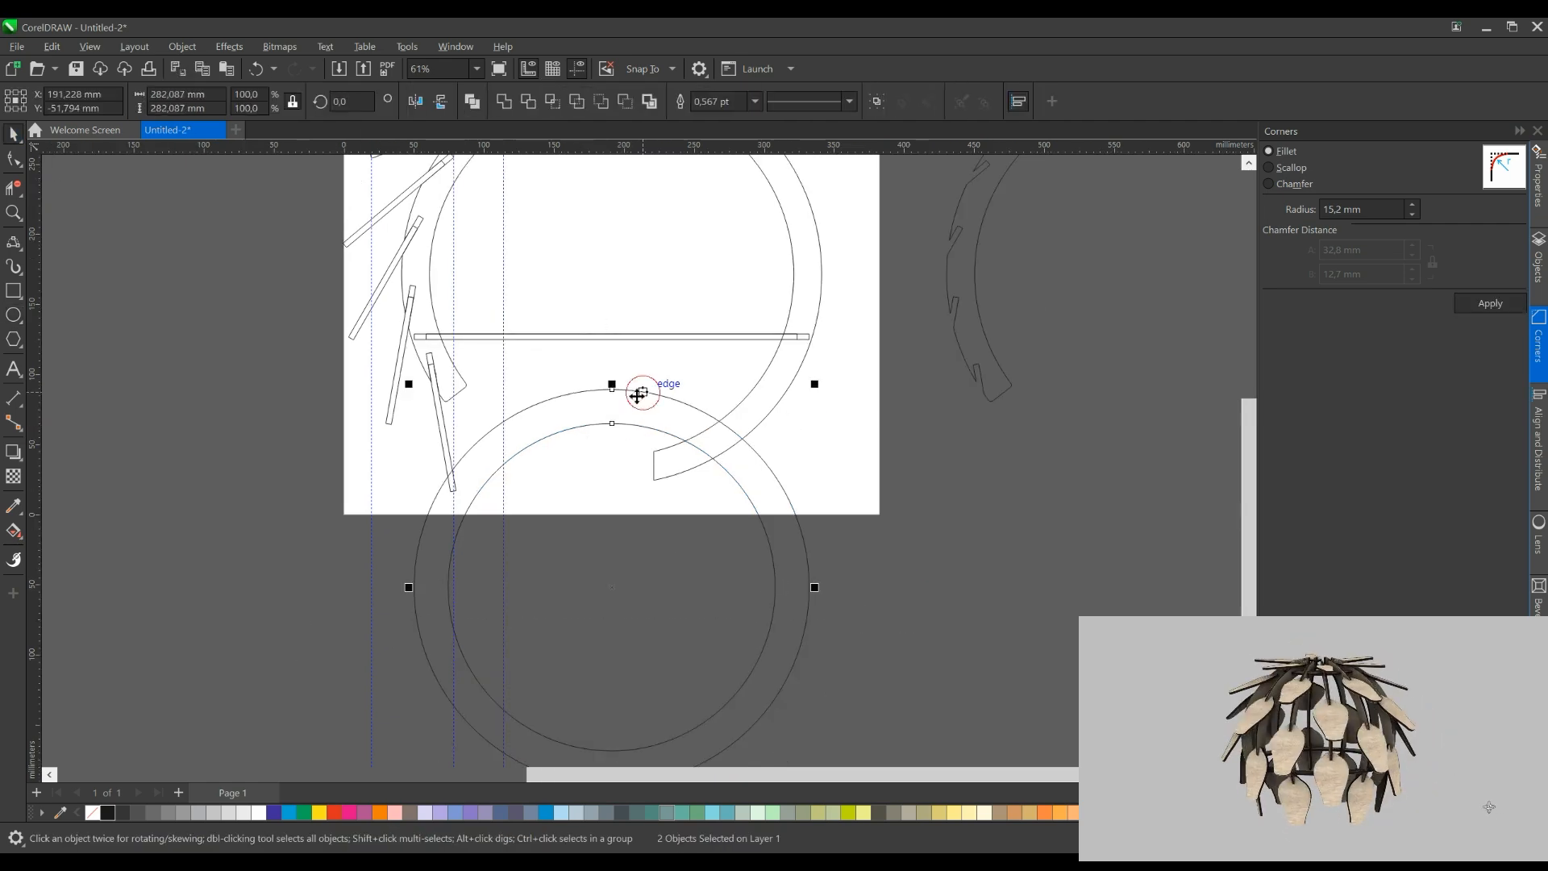
scroll(604, 504, "down", 3)
left_click_drag(611, 490, 611, 615)
left_click(770, 500)
scroll(631, 353, "up", 1)
left_click_drag(632, 353, 631, 448)
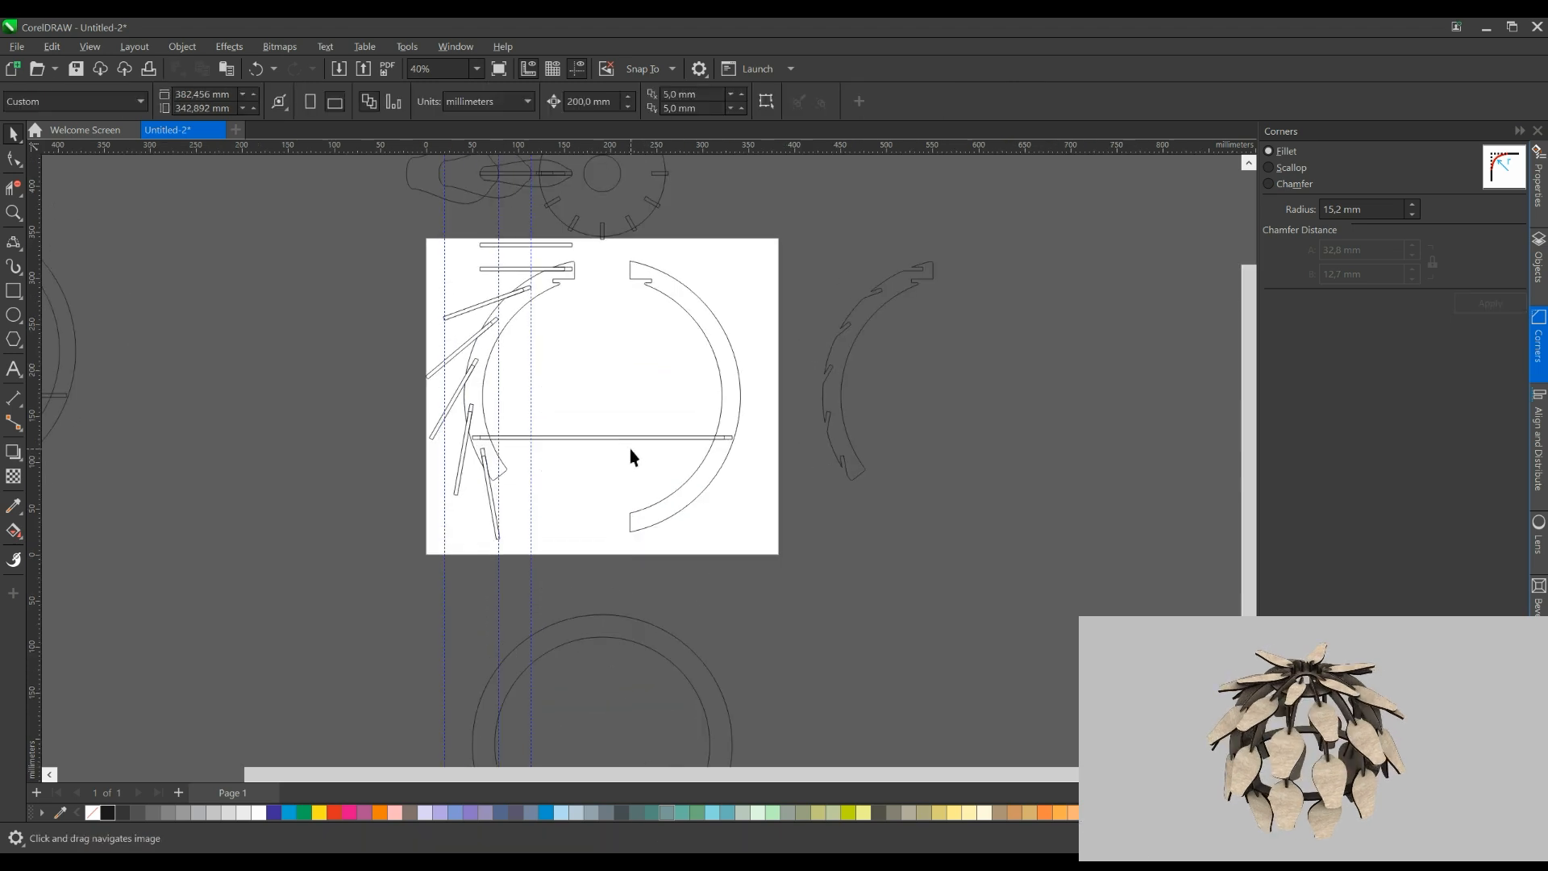
left_click_drag(591, 329, 558, 382)
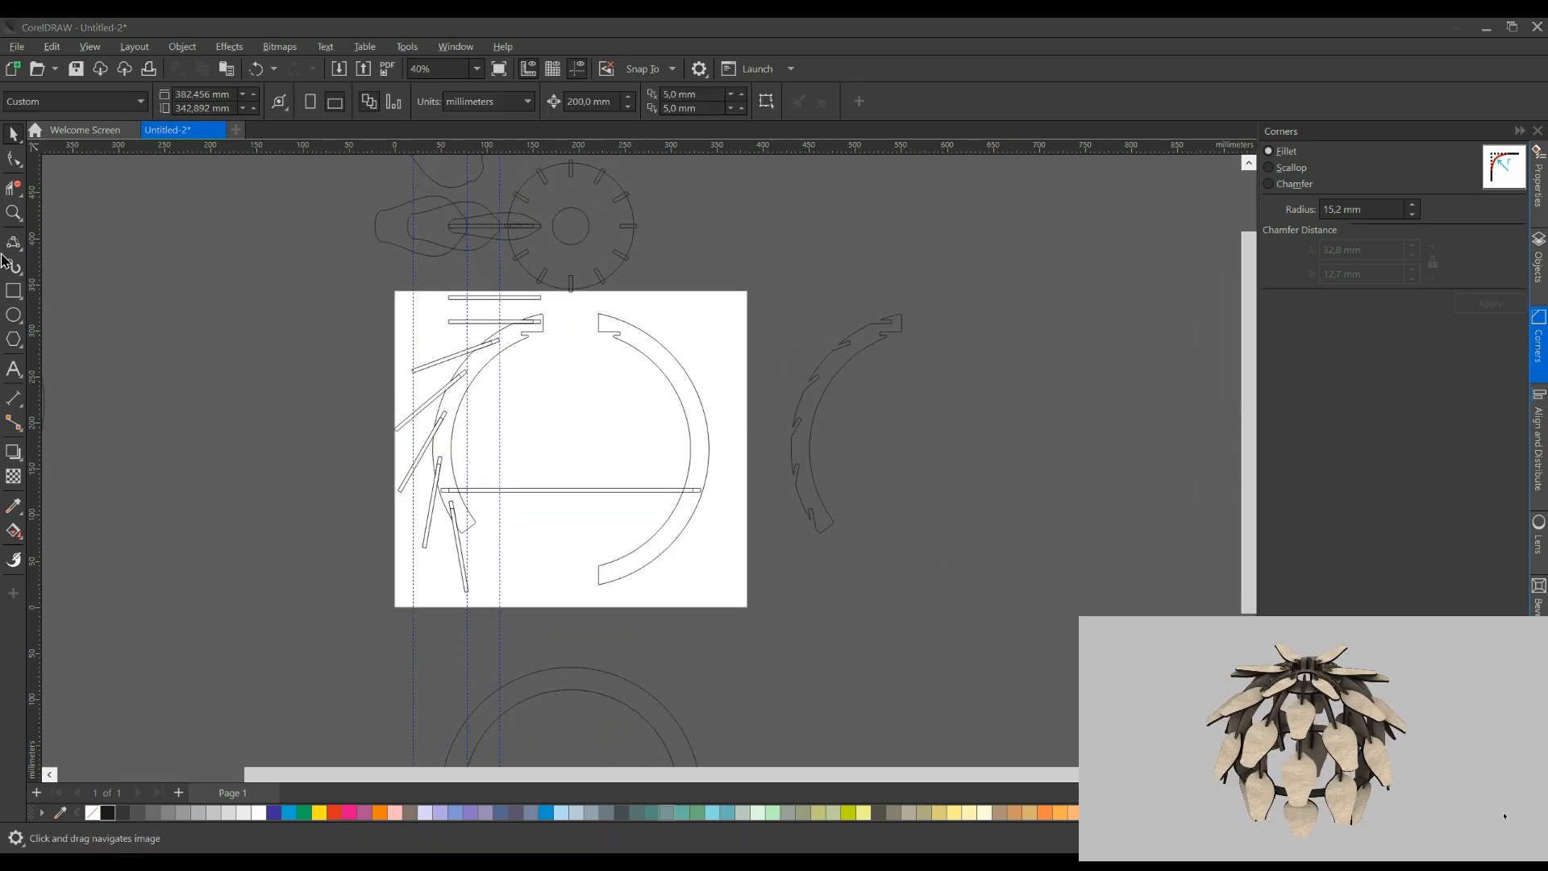
Place a slot rectangle about 22.9 × 4 mm across the outer circle's left edge and set its rotation pivot at the circles' centre
scroll(461, 486, "up", 3)
left_click(429, 498)
mouse_move(422, 498)
left_mouse_down()
mouse_move(379, 542)
mouse_move(406, 516)
left_mouse_up()
scroll(550, 449, "up", 1)
scroll(556, 425, "down", 5)
left_click(571, 552, "shift")
key("e")
left_click(584, 642)
left_click_drag(614, 661, 536, 526)
scroll(537, 525, "up", 4)
left_click_drag(179, 466, 364, 569)
scroll(363, 567, "up", 2)
left_click(310, 530)
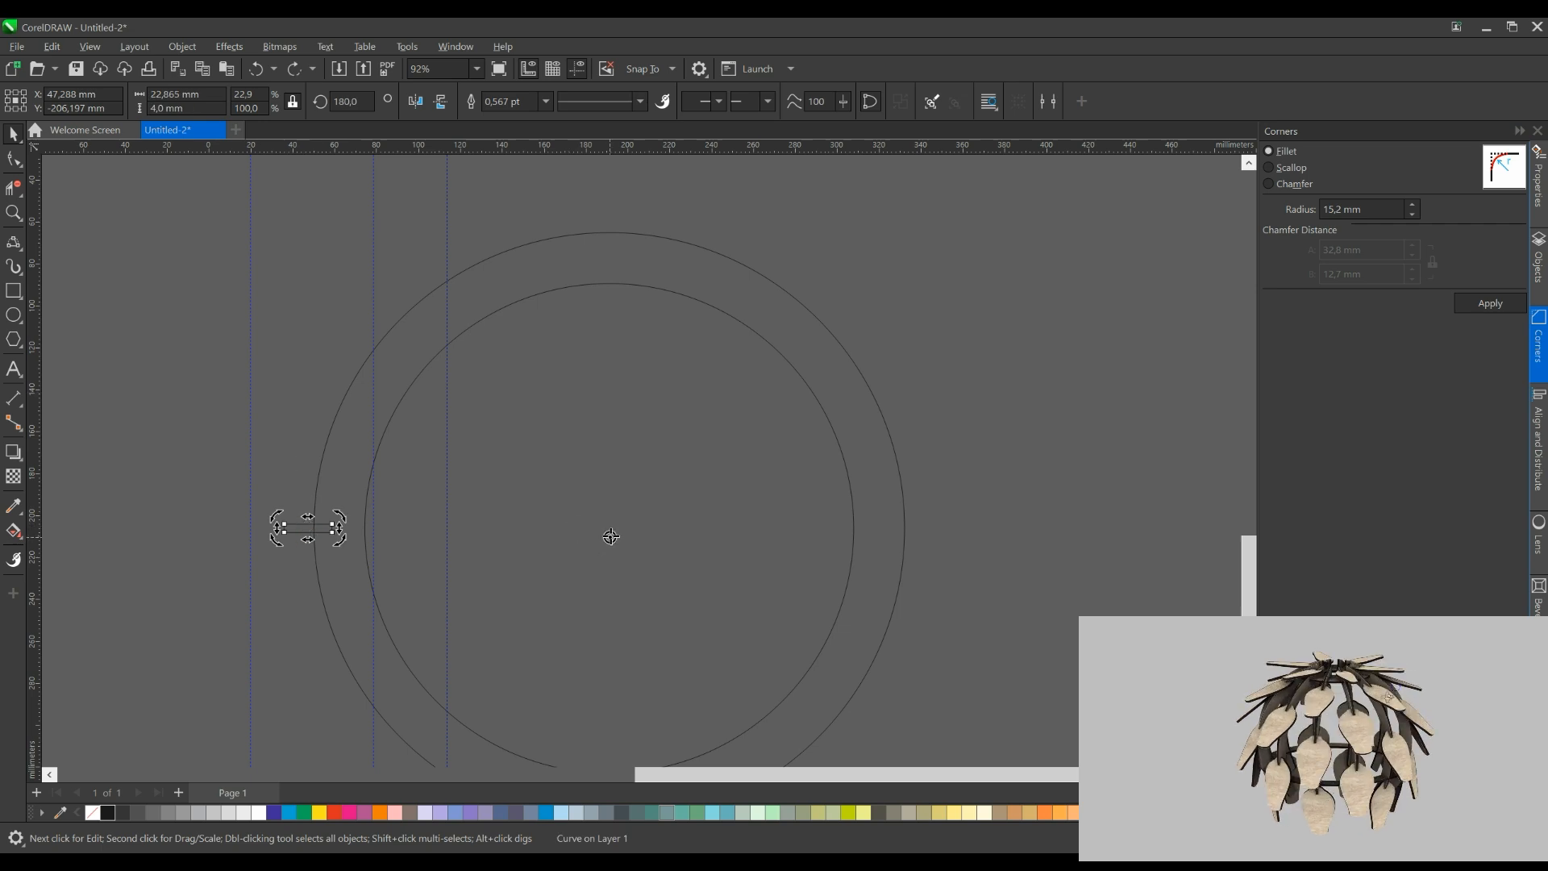
Try repeating rotated copies of the slot rectangle around the circles' centre in 20° steps
left_click_drag(298, 385, 297, 386)
right_click(298, 386)
scroll(297, 388, "down", 1)
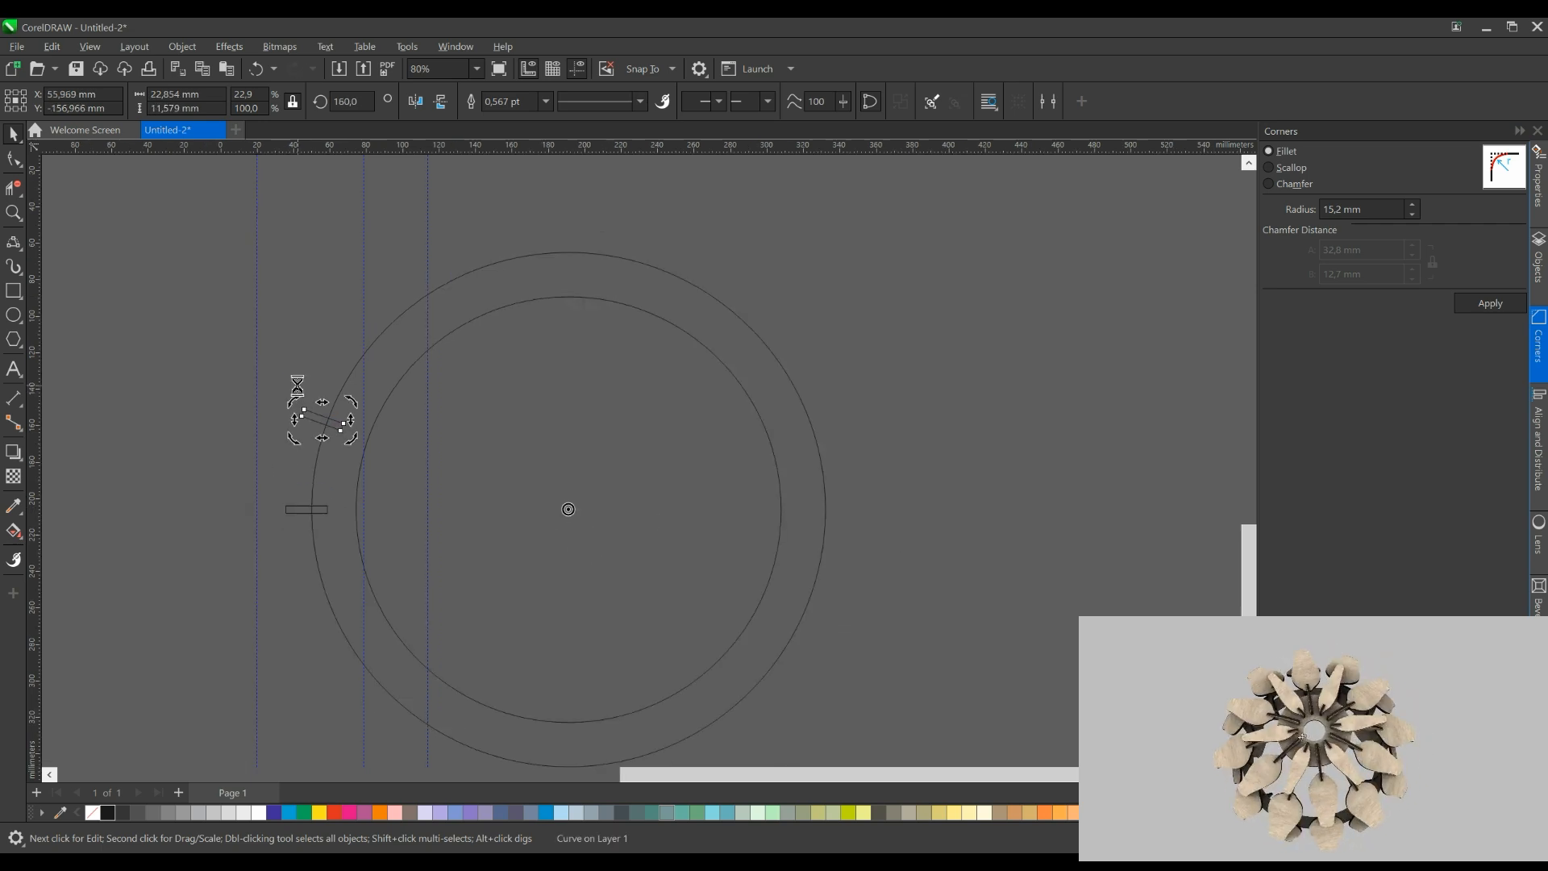
scroll(432, 363, "down", 2)
key("ctrl+r")
key("ctrl+r")
key("ctrl+r")
key("ctrl+r")
key("ctrl+z")
key("ctrl+z")
key("ctrl+z")
key("ctrl+z")
key("ctrl+z")
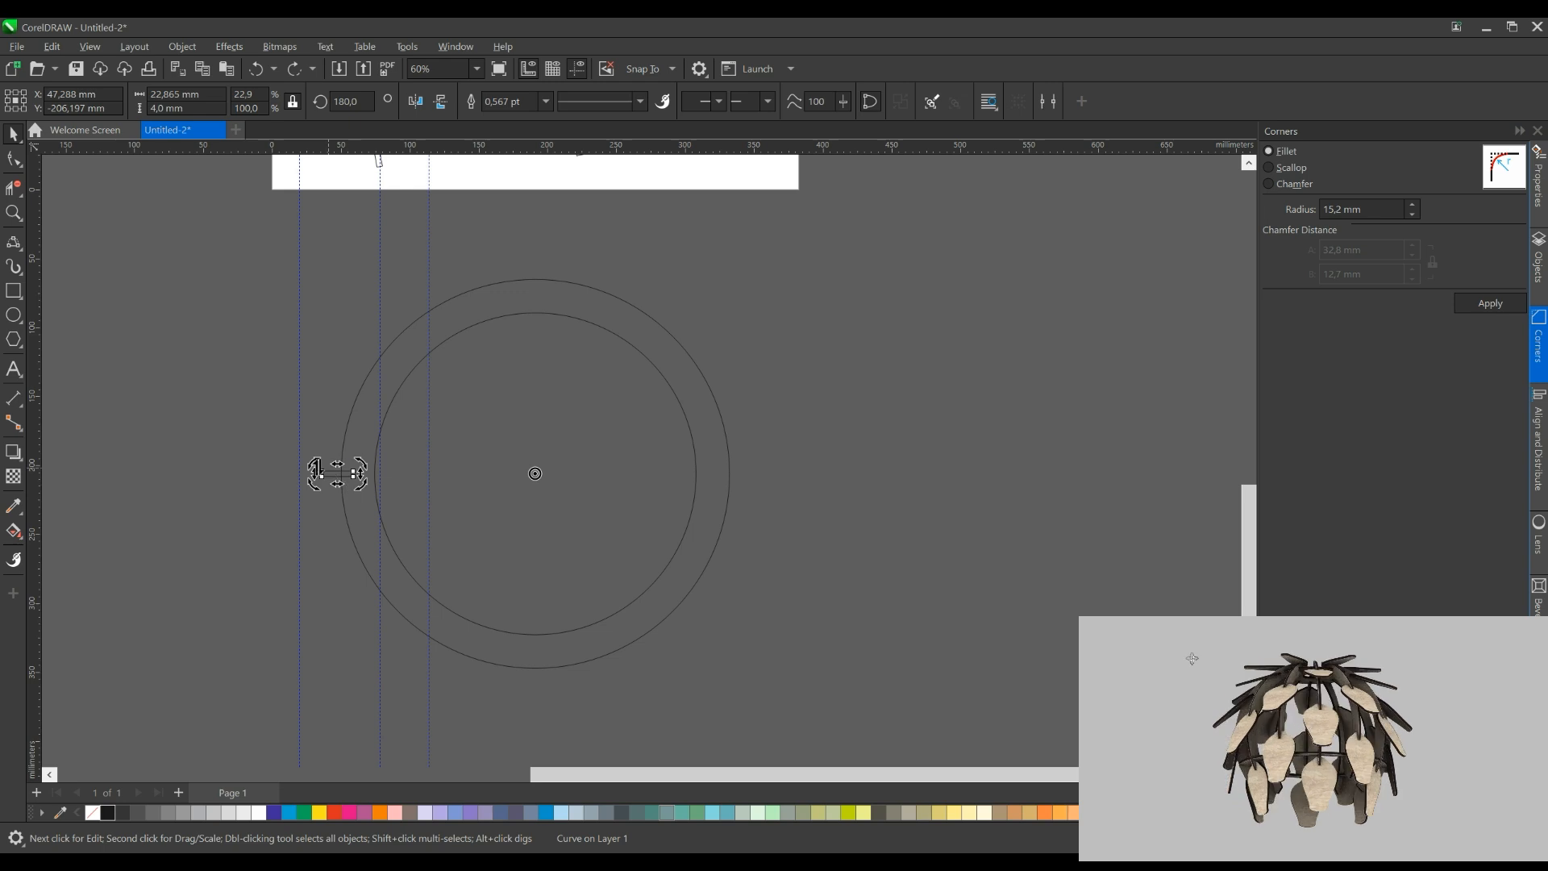
Try a second run of rotated slot rectangle copies around the circles' centre
left_click_drag(340, 345, 339, 344)
key("ctrl+r")
key("ctrl+r")
key("ctrl+r")
key("ctrl+z")
key("ctrl+z")
key("ctrl+z")
key("ctrl+z")
Compare with the slotted disc above the page and repeat the slot rectangle every 20° around the whole outer circle
scroll(447, 293, "down", 1)
left_click_drag(446, 293, 428, 603)
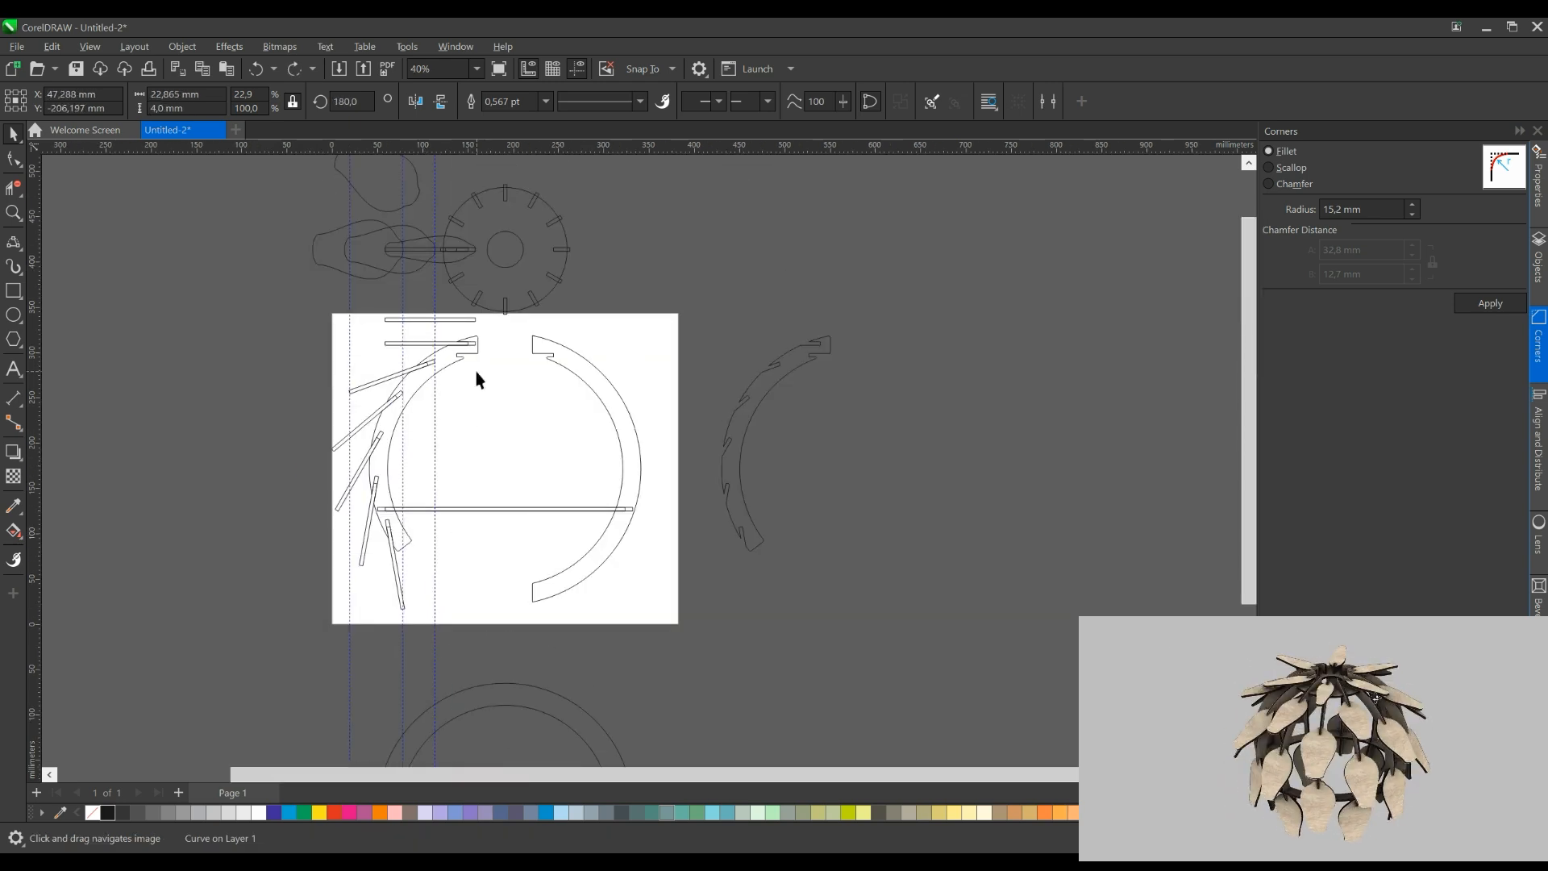
scroll(463, 601, "up", 1)
left_click_drag(441, 737, 430, 557)
scroll(429, 557, "up", 1)
left_click_drag(339, 506, 345, 465)
key("ctrl+r")
key("ctrl+r")
key("ctrl+r")
key("ctrl+r")
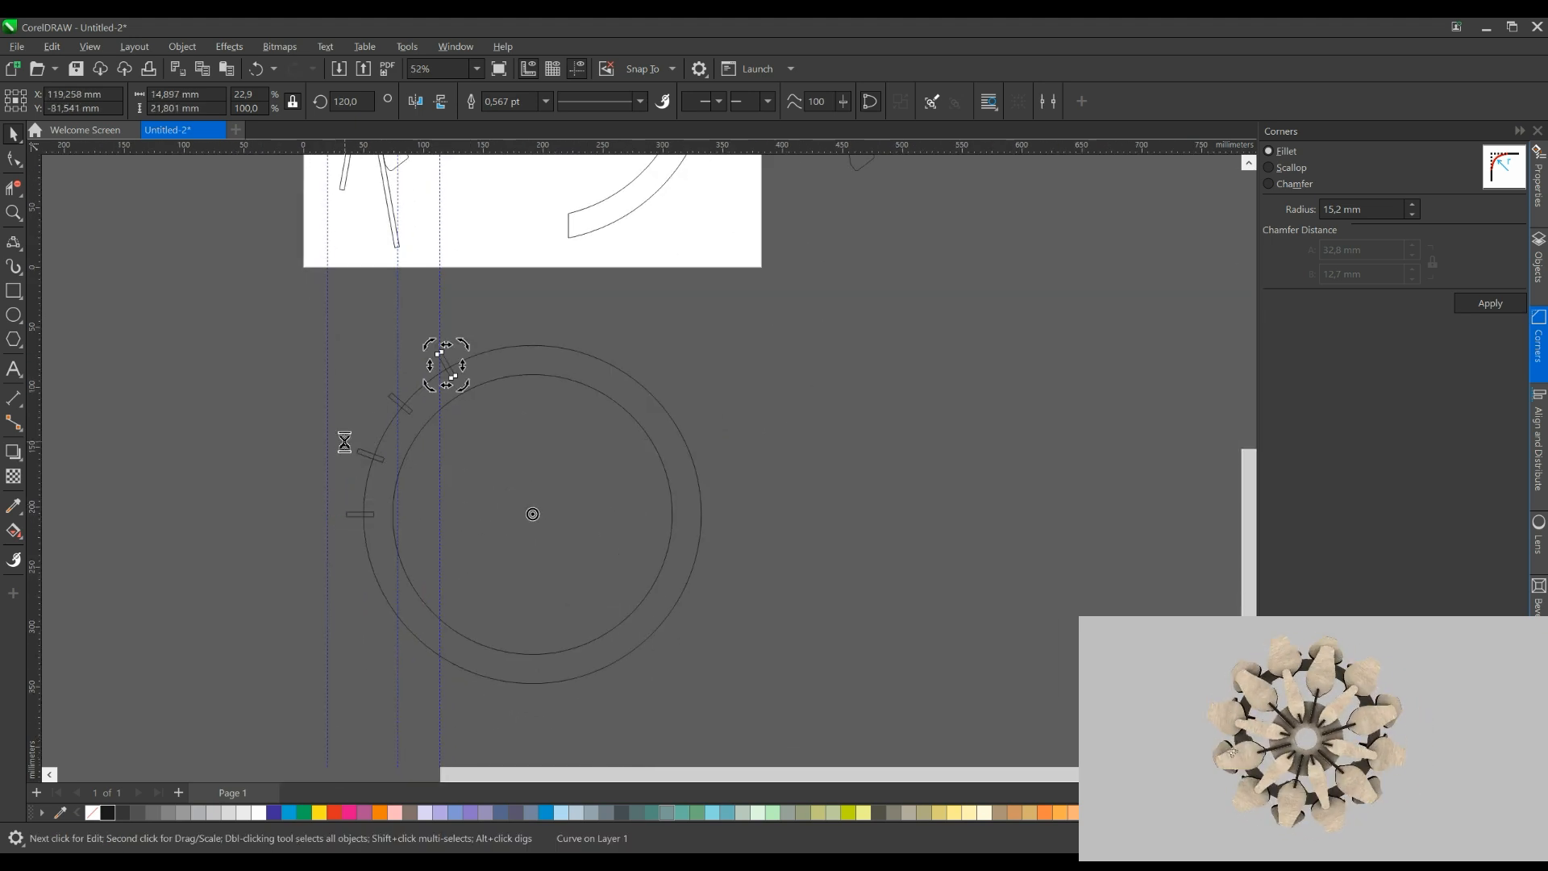
key("ctrl+r")
key("ctrl+r")
key("ctrl+r")
key("ctrl+r")
key("ctrl+r")
key("ctrl+r")
key("ctrl+r")
key("ctrl+r")
key("ctrl+r")
key("ctrl+r")
key("ctrl+r")
key("ctrl+r")
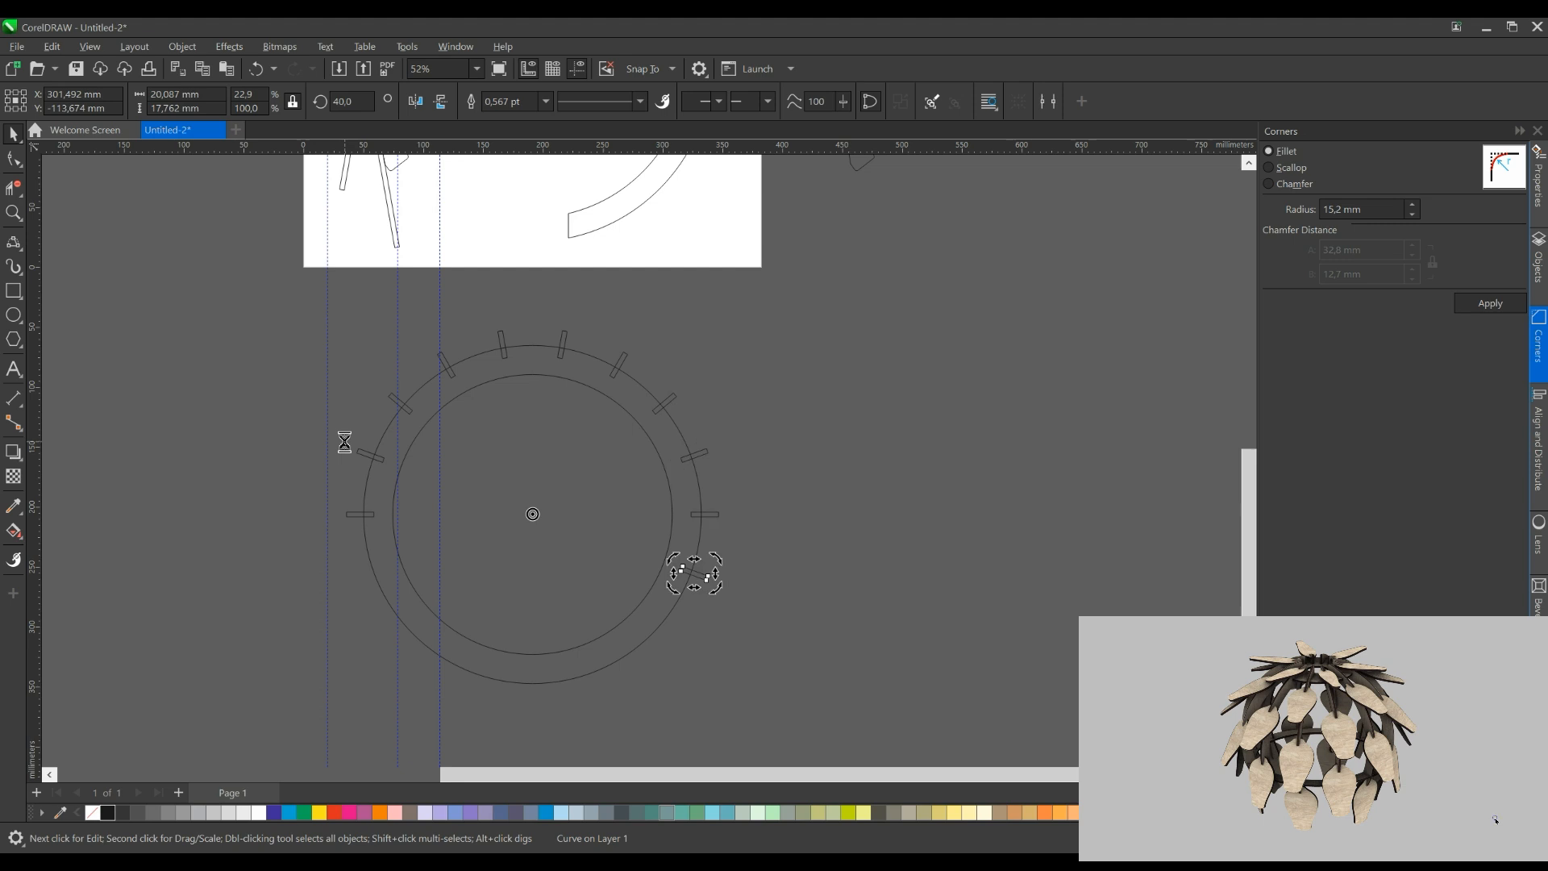
Delete the 20° slot copies around the outer circle together with the inner circle
left_click(542, 487)
left_click_drag(503, 357, 418, 326)
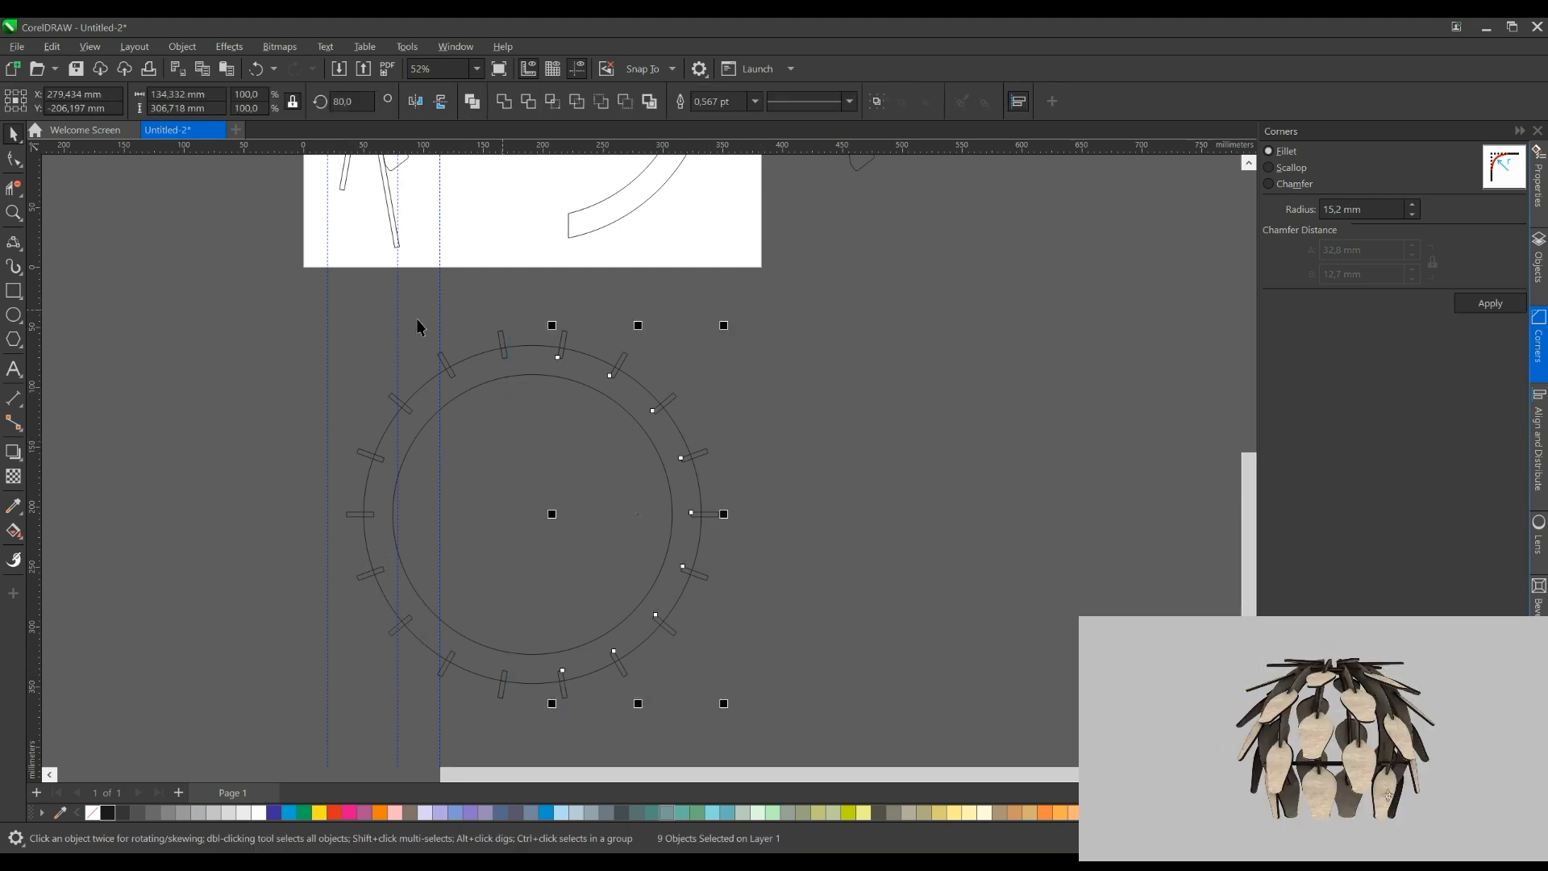
left_click_drag(549, 706, 549, 705)
left_click_drag(790, 690, 533, 321)
left_click_drag(379, 306, 377, 307)
key("Delete")
left_click_drag(311, 411, 397, 469)
key("Delete")
left_click_drag(595, 637, 474, 716)
key("Delete")
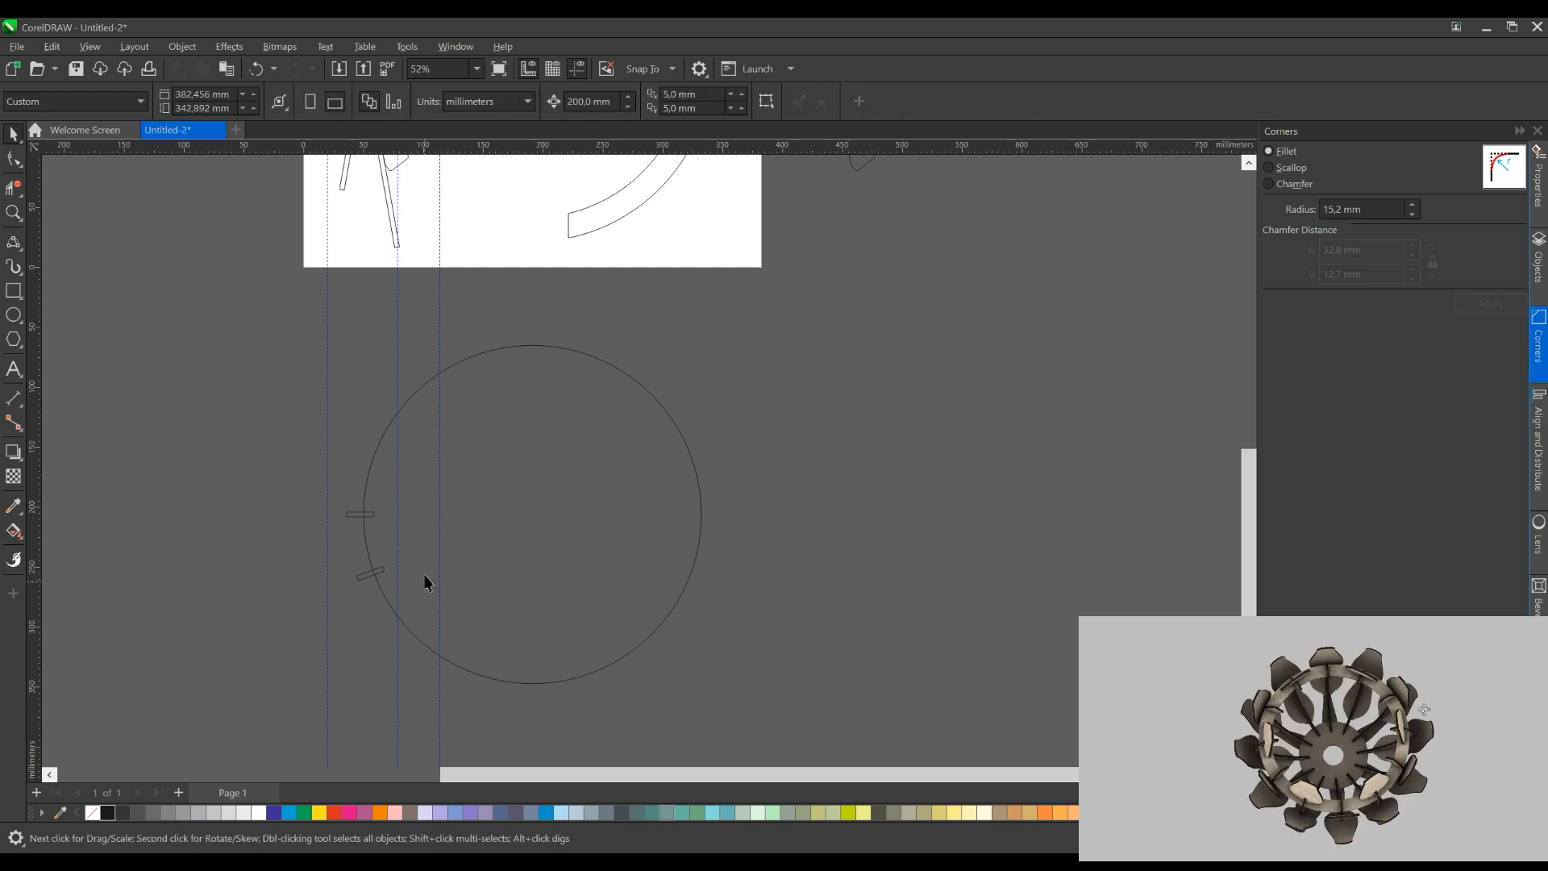
Repeat the remaining slot rectangle around the circle's centre in 30° steps to make twelve evenly spaced slots
left_click(353, 514)
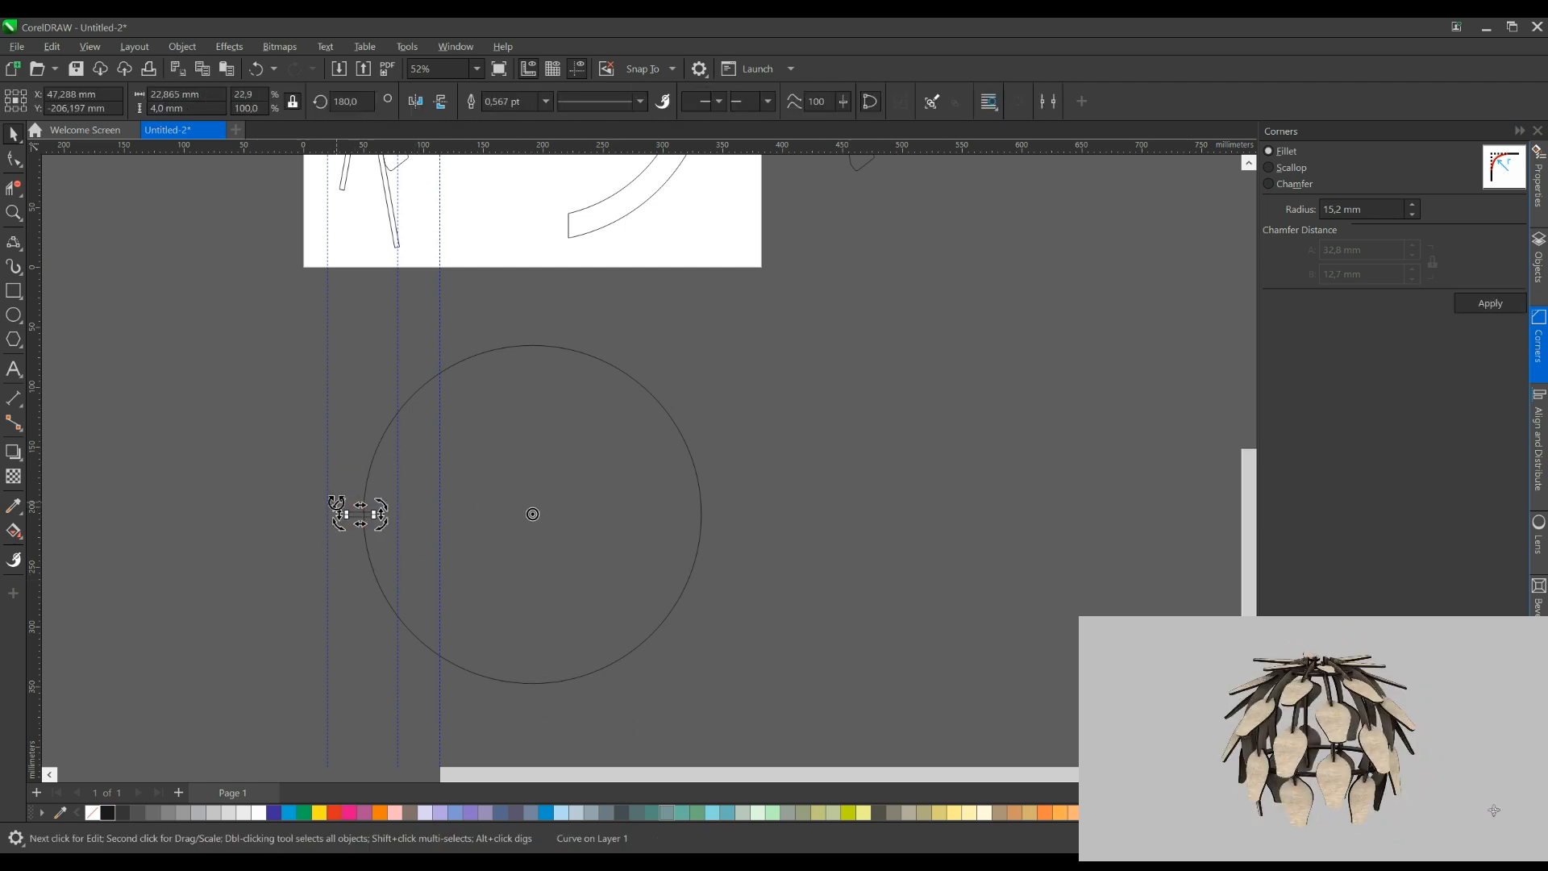
left_click_drag(365, 404, 365, 403)
key("ctrl+r")
key("ctrl+r")
key("ctrl+r")
key("ctrl+r")
key("ctrl+r")
key("ctrl+r")
key("ctrl+r")
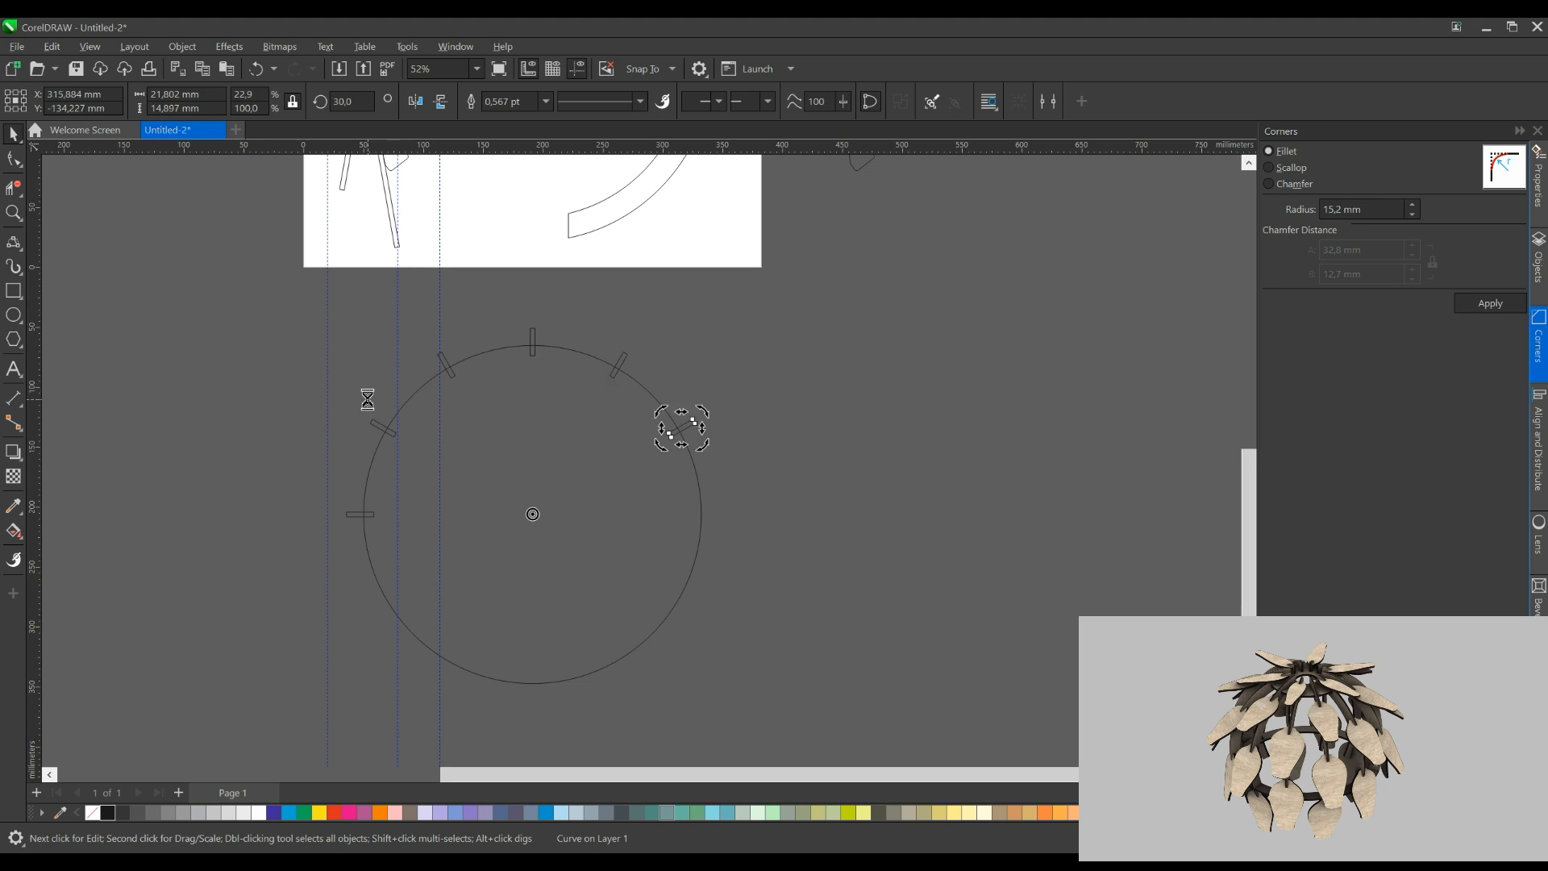
key("ctrl+r")
key("ctrl+r")
key("ctrl+r")
Add a smaller concentric copy of the outer circle, about 236 mm in diameter
left_click(488, 577)
left_click(420, 388)
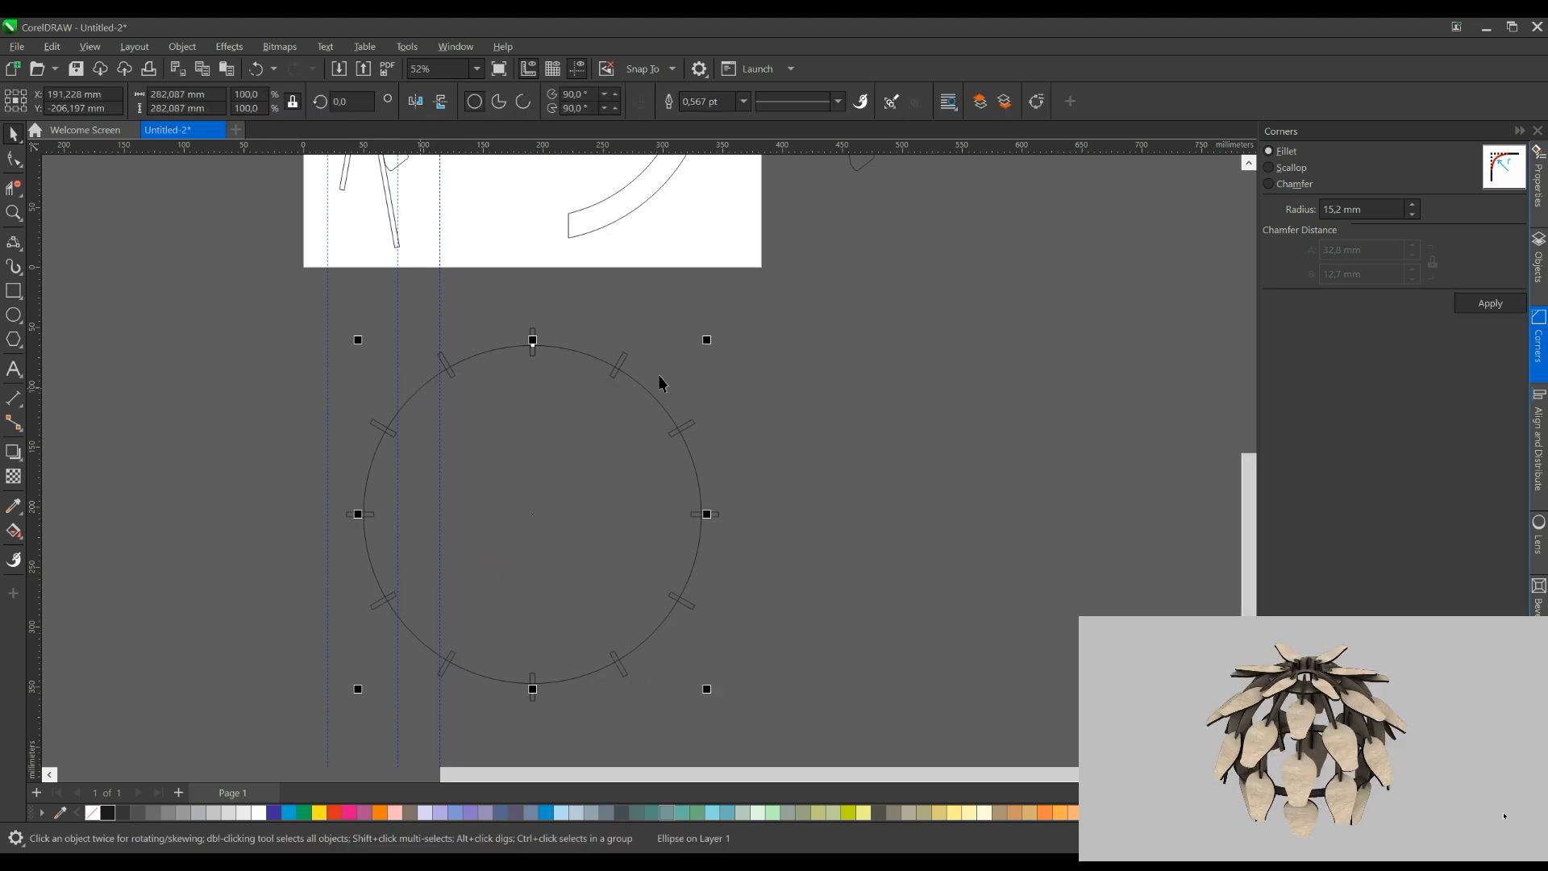
mouse_move(710, 340)
left_mouse_down()
mouse_move(680, 318)
mouse_move(689, 333)
left_mouse_up()
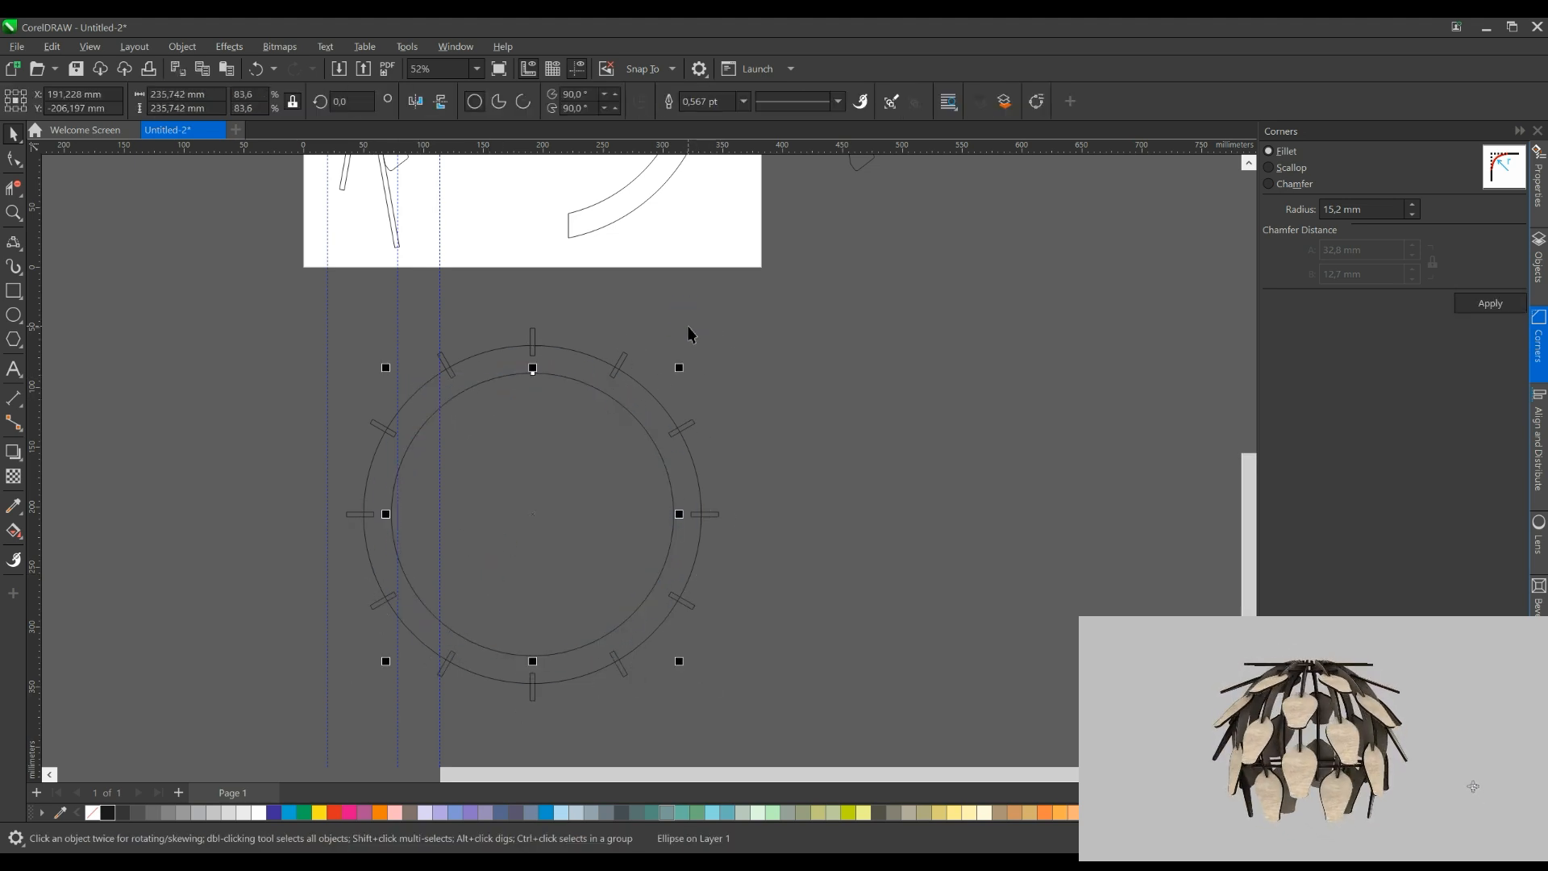
Weld the twelve slot rectangles into one shape and cut them out of the outer circle
left_click(574, 353, "shift")
left_click_drag(187, 292, 788, 730)
left_click(624, 102)
key("ctrl+z")
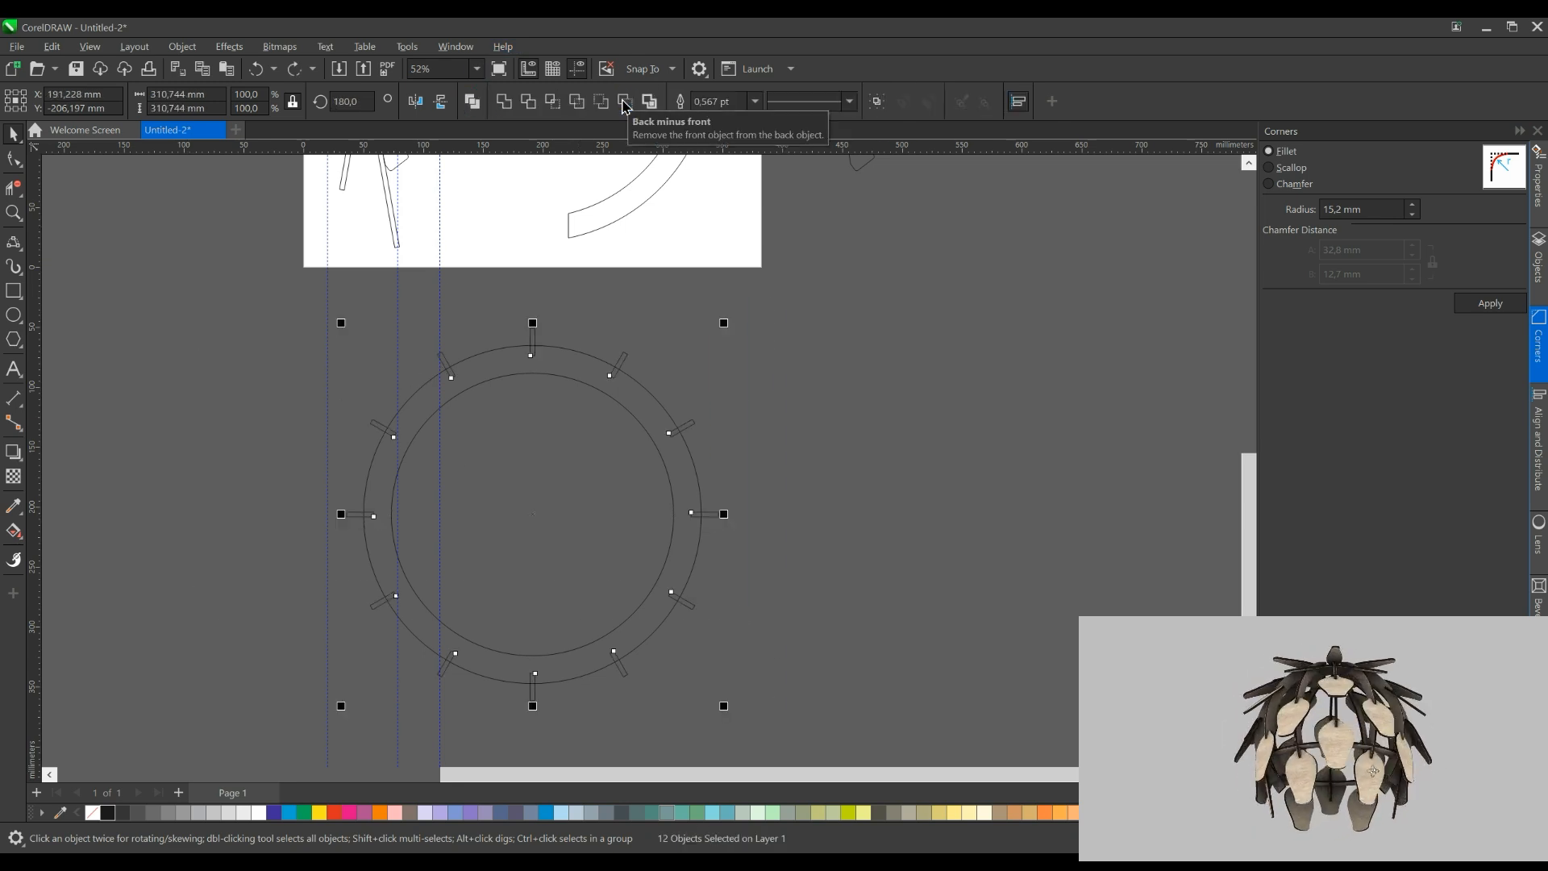
left_click(505, 102)
left_click(719, 398)
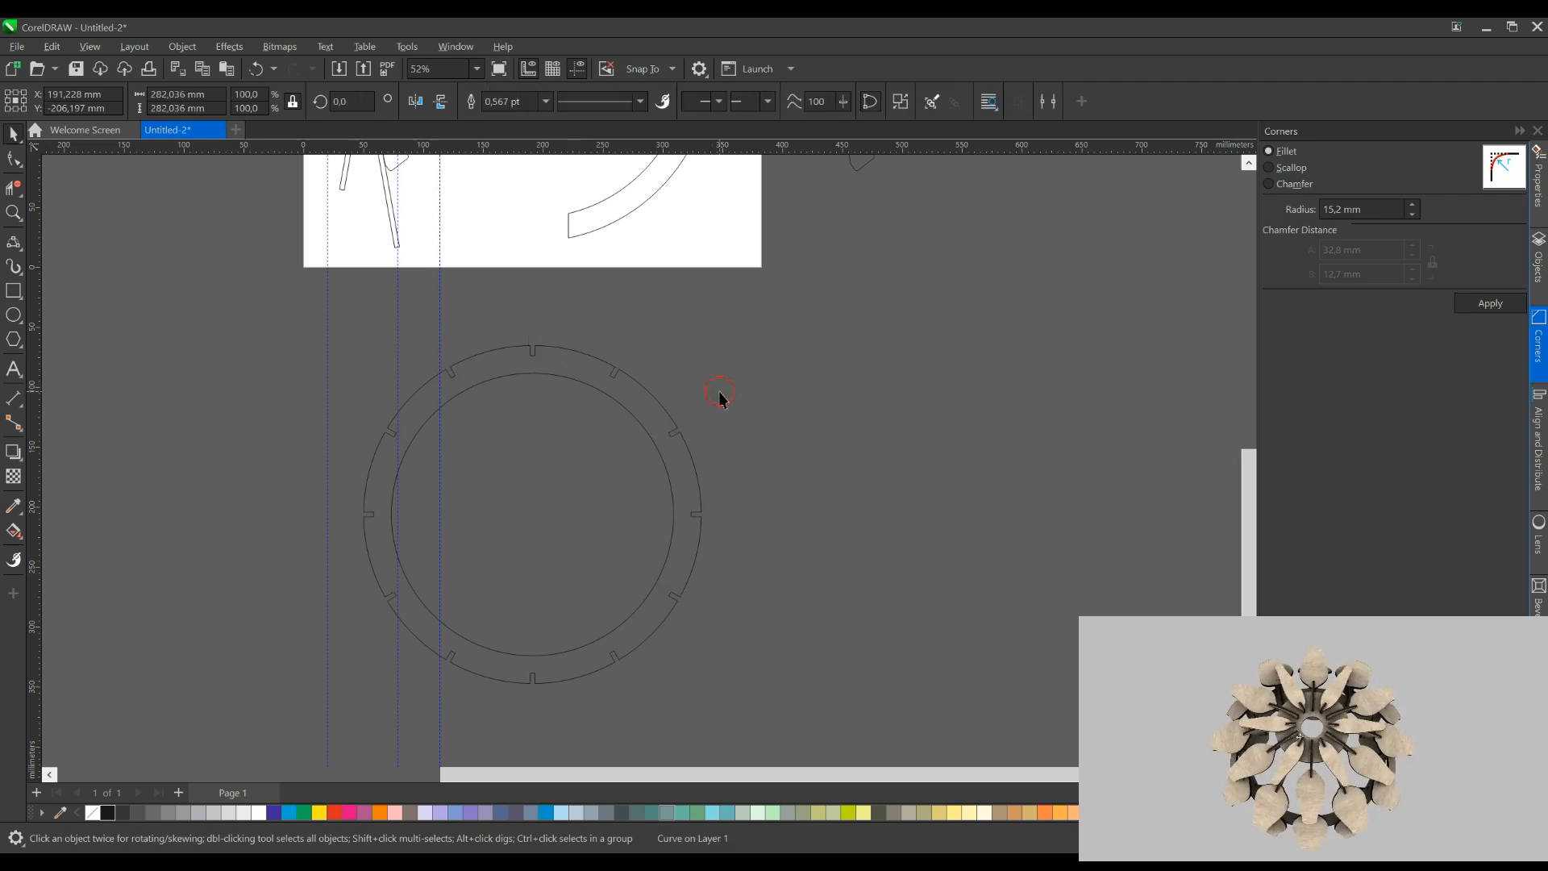
Examine the notched ring and the arrangement of the ribs, strips and leaves around the page
left_click(580, 391)
left_click(574, 380)
left_click(548, 405)
left_click_drag(497, 220, 556, 561)
left_click_drag(558, 480, 540, 541)
left_click_drag(611, 466, 490, 164)
scroll(426, 444, "down", 1)
mouse_move(317, 285)
left_mouse_down()
mouse_move(548, 536)
mouse_move(646, 613)
left_mouse_up()
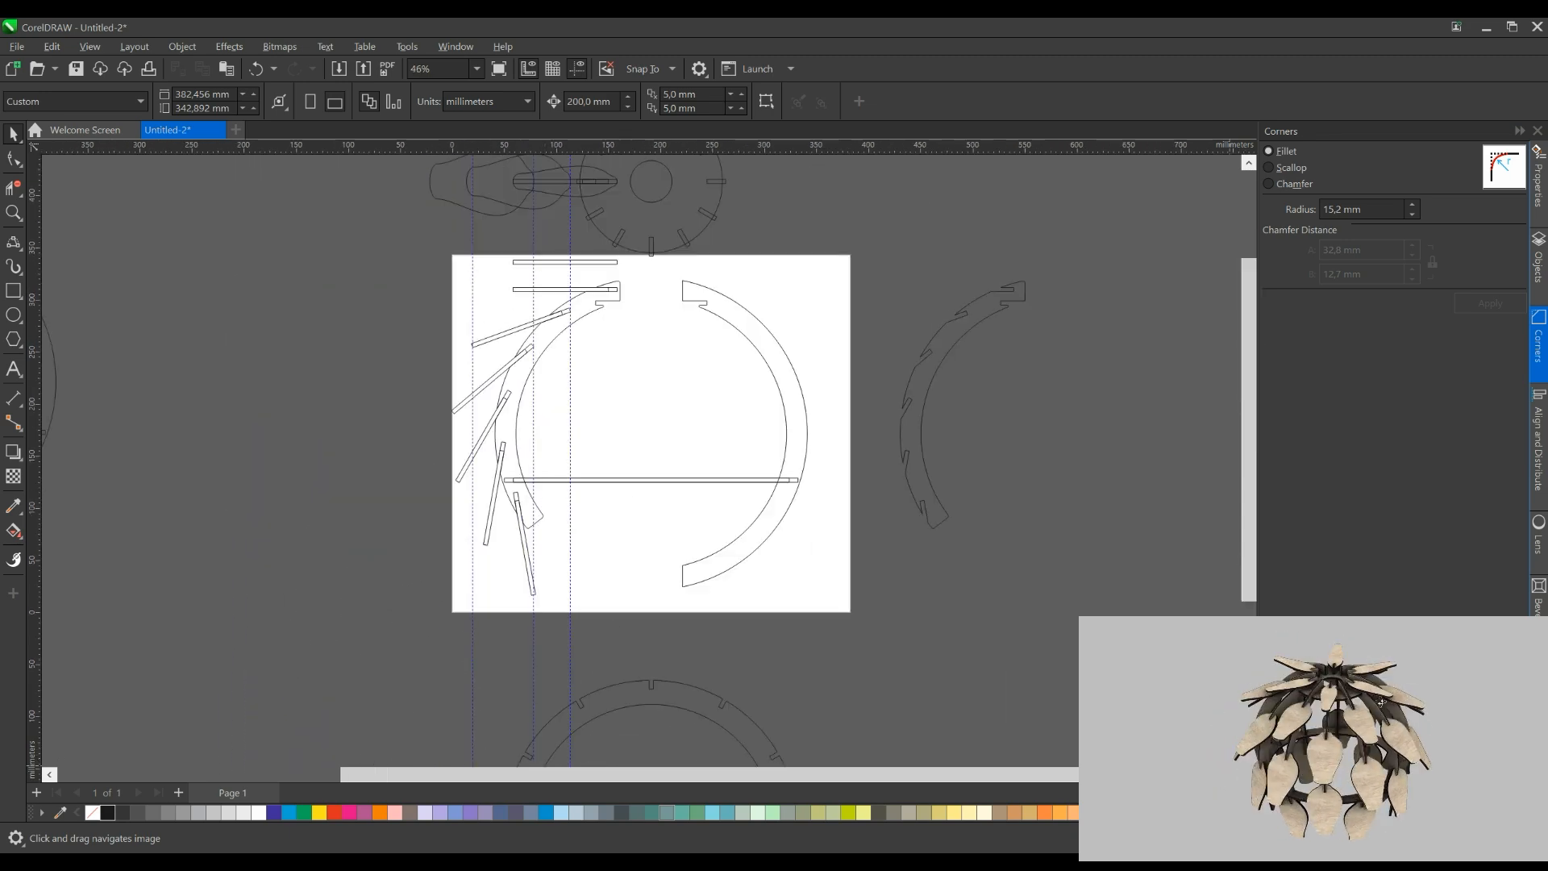
scroll(388, 324, "down", 1)
scroll(510, 234, "up", 1)
left_click_drag(510, 235, 557, 365)
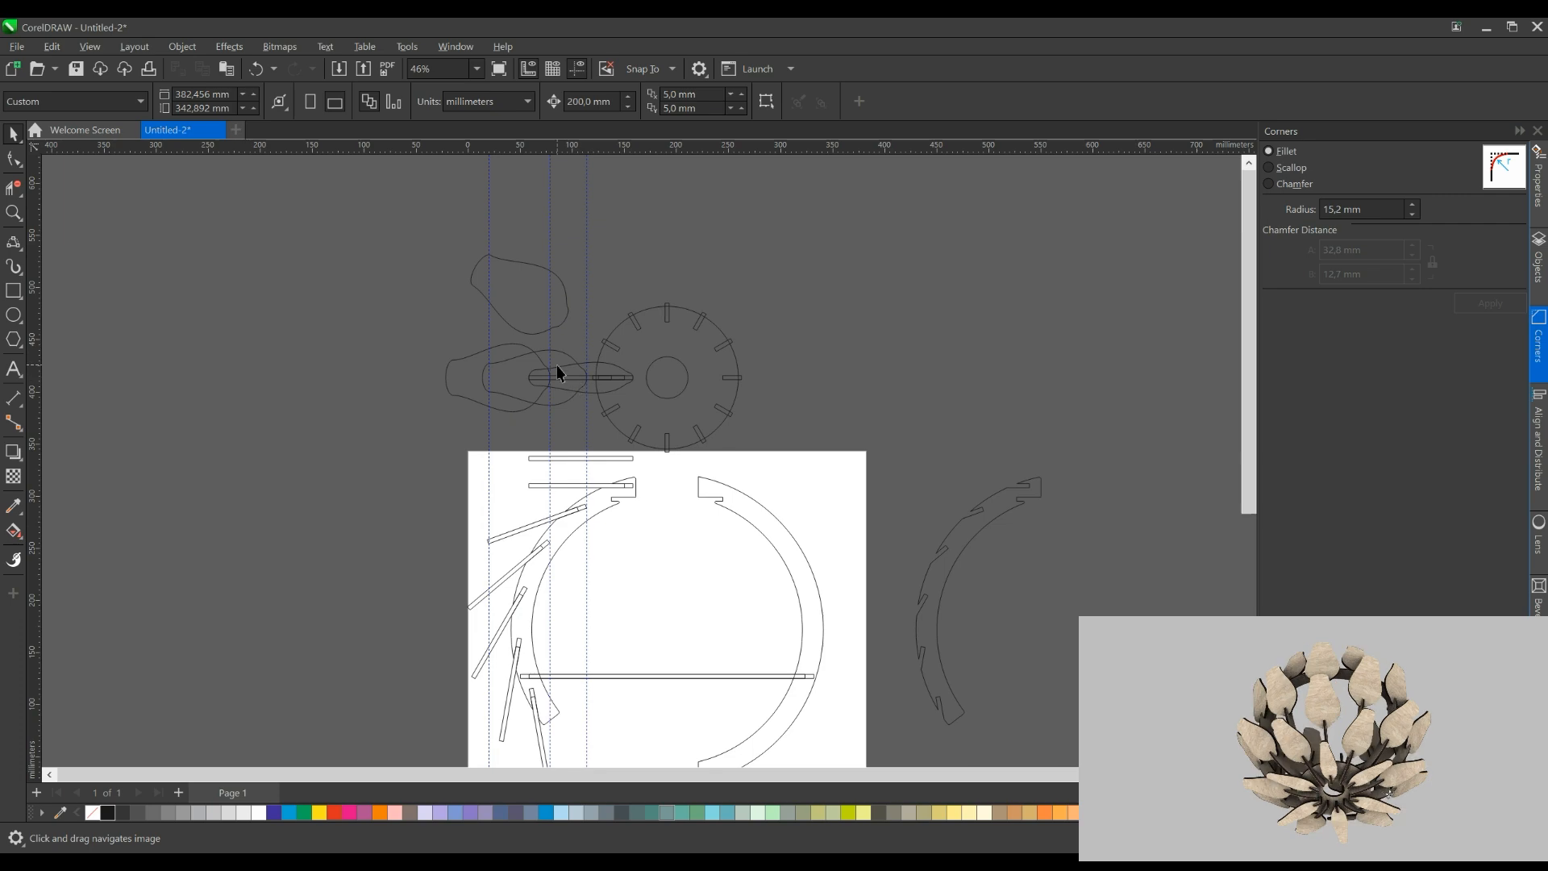
Delete the spare tilted leaf outline above the overlapping leaves
scroll(556, 365, "up", 1)
scroll(500, 332, "up", 3)
scroll(653, 376, "up", 1)
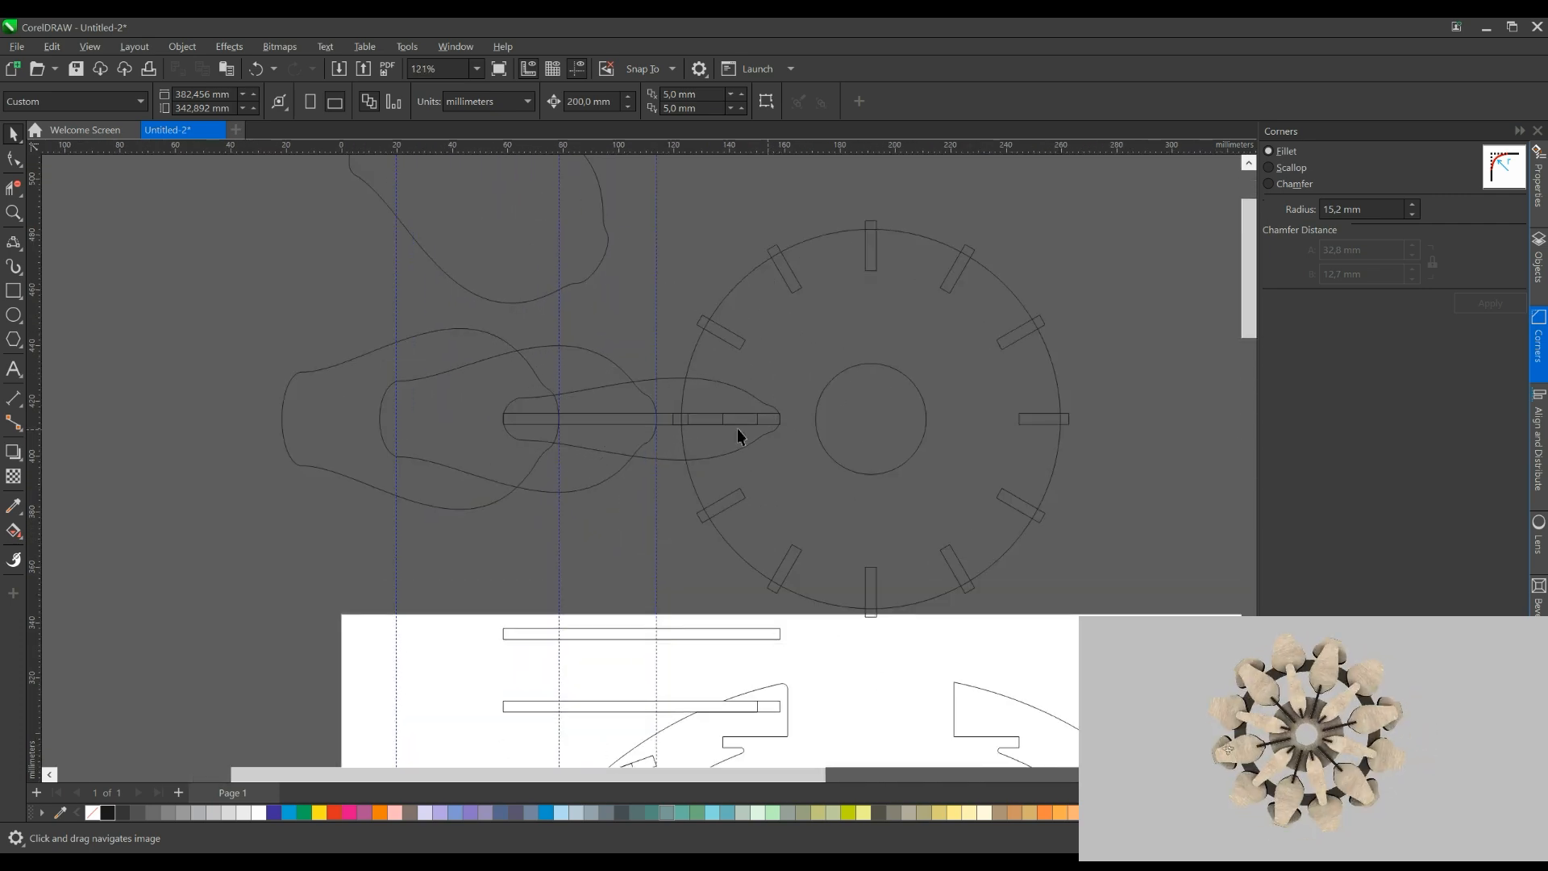
scroll(727, 396, "down", 3)
left_click(648, 307)
key("Delete")
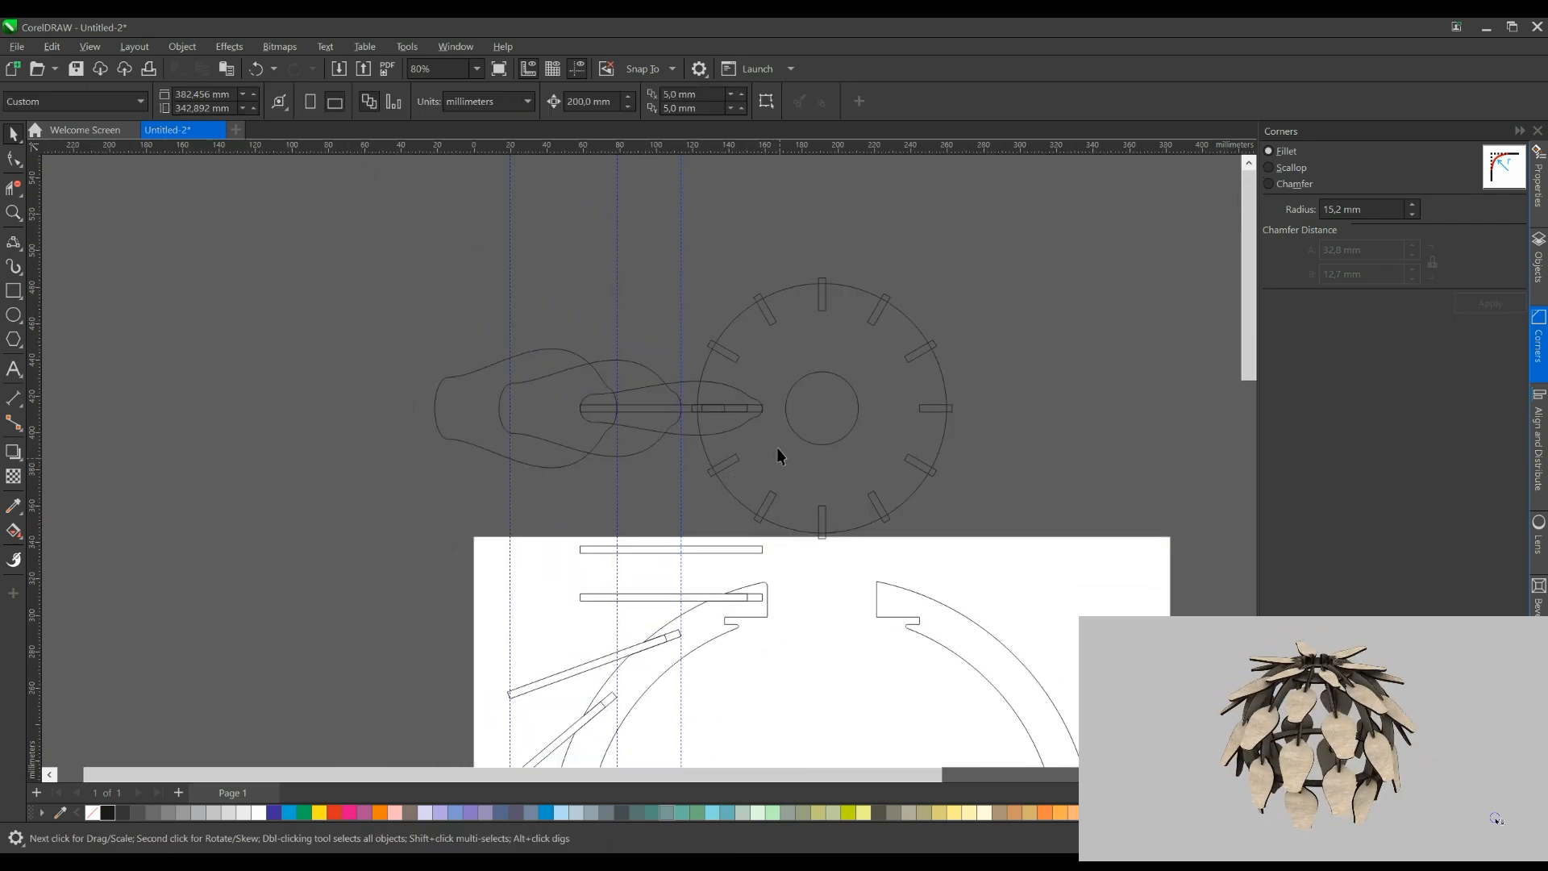
left_click(760, 305)
left_click(709, 326)
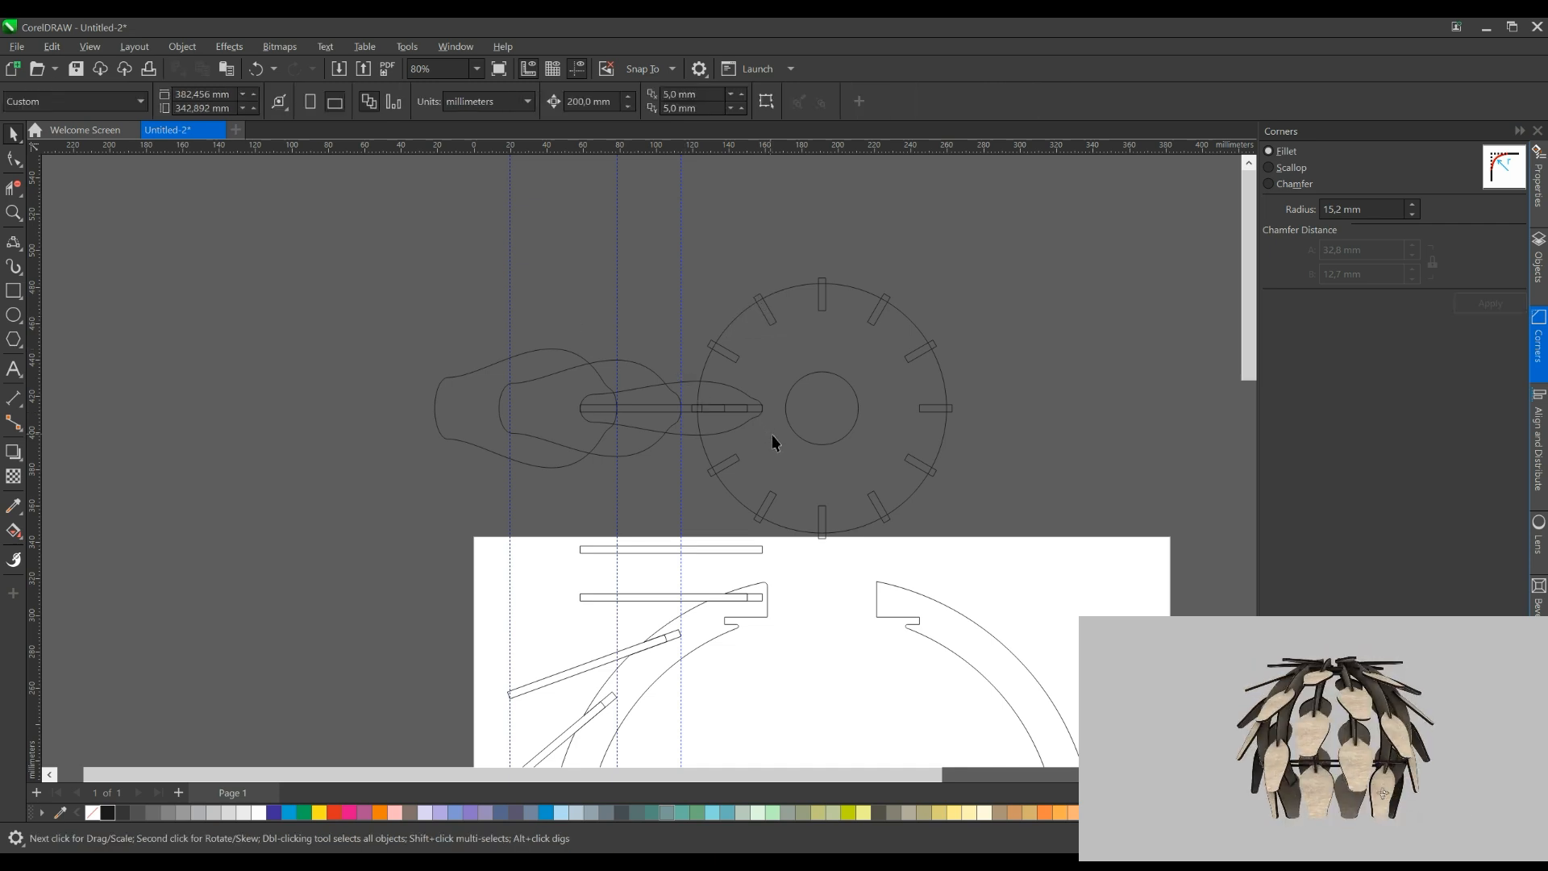
Move the three overlapping leaf outlines with their strip and slot rectangle 200 mm to the left, away from the disc
left_click(652, 434)
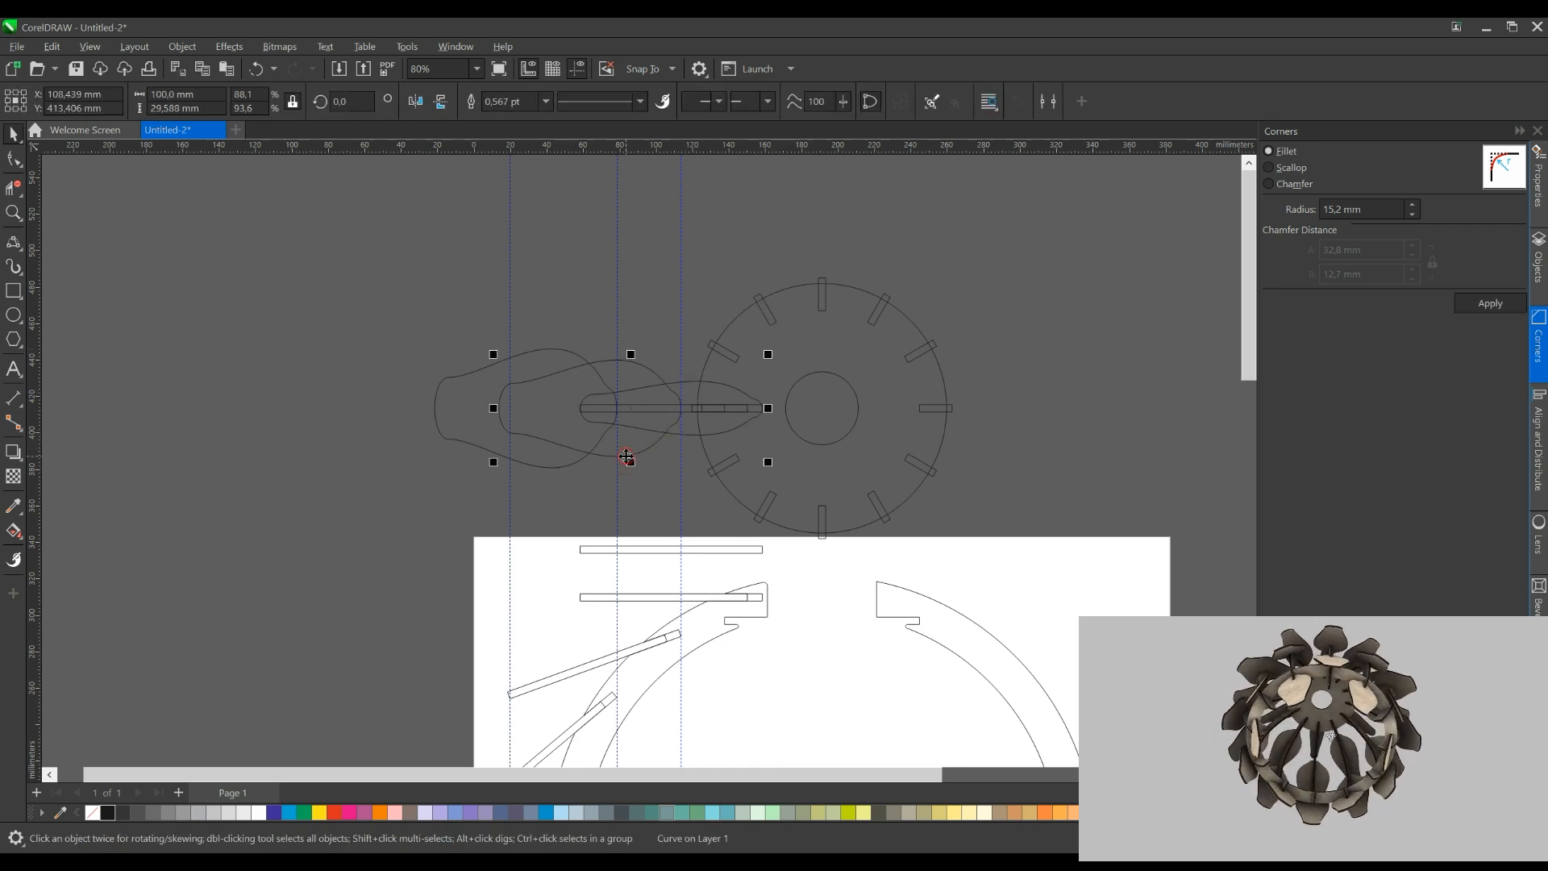
left_click(580, 458, "shift")
key("Left")
key("ctrl+z")
scroll(698, 415, "up", 3)
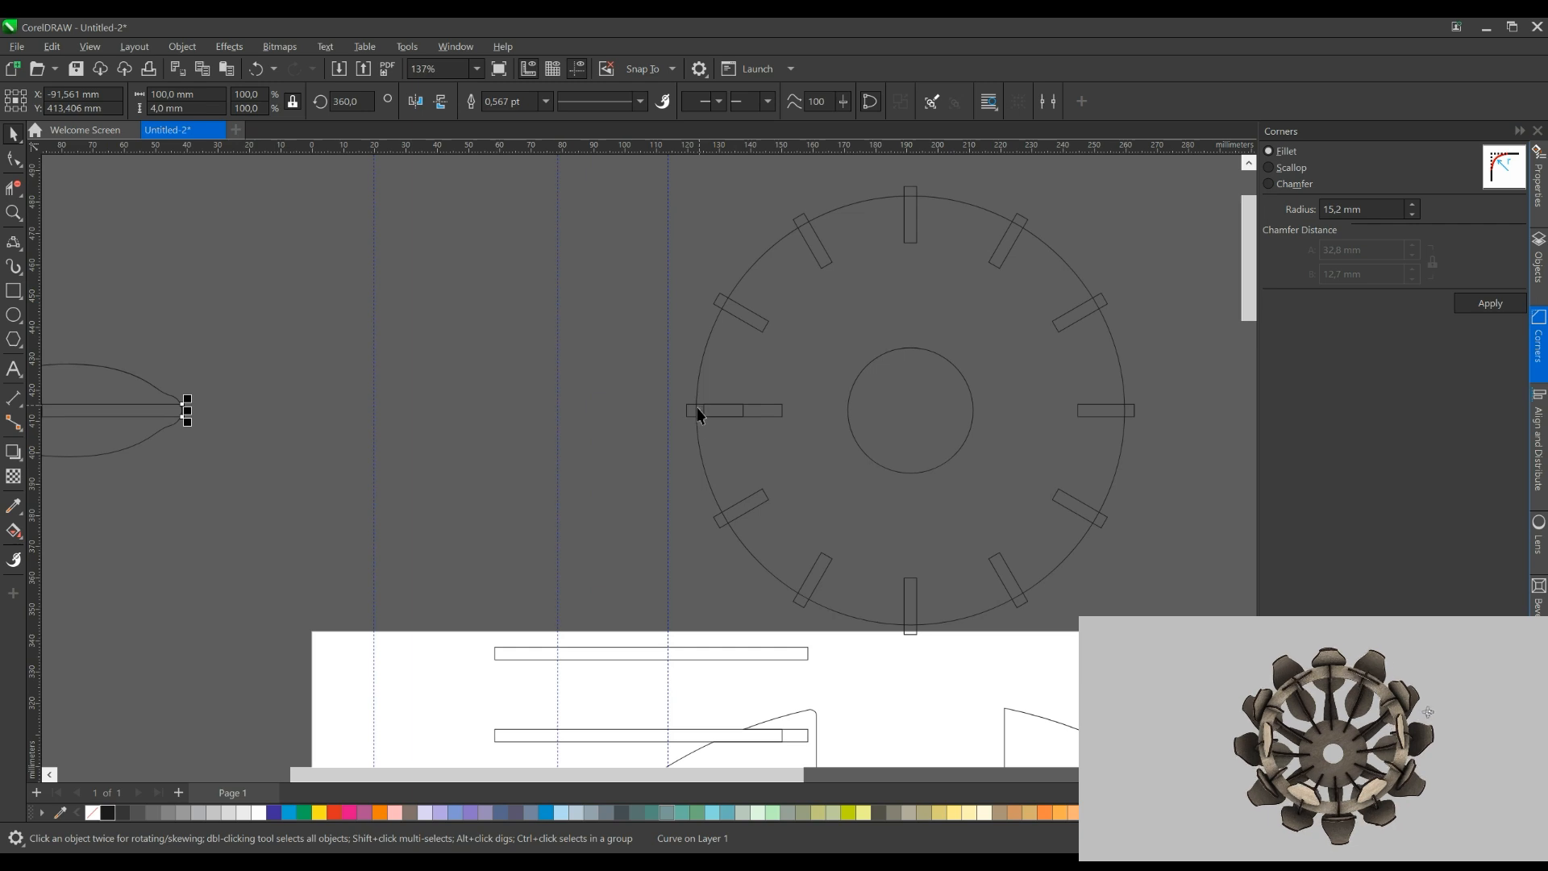
scroll(746, 415, "down", 2)
left_click(539, 303)
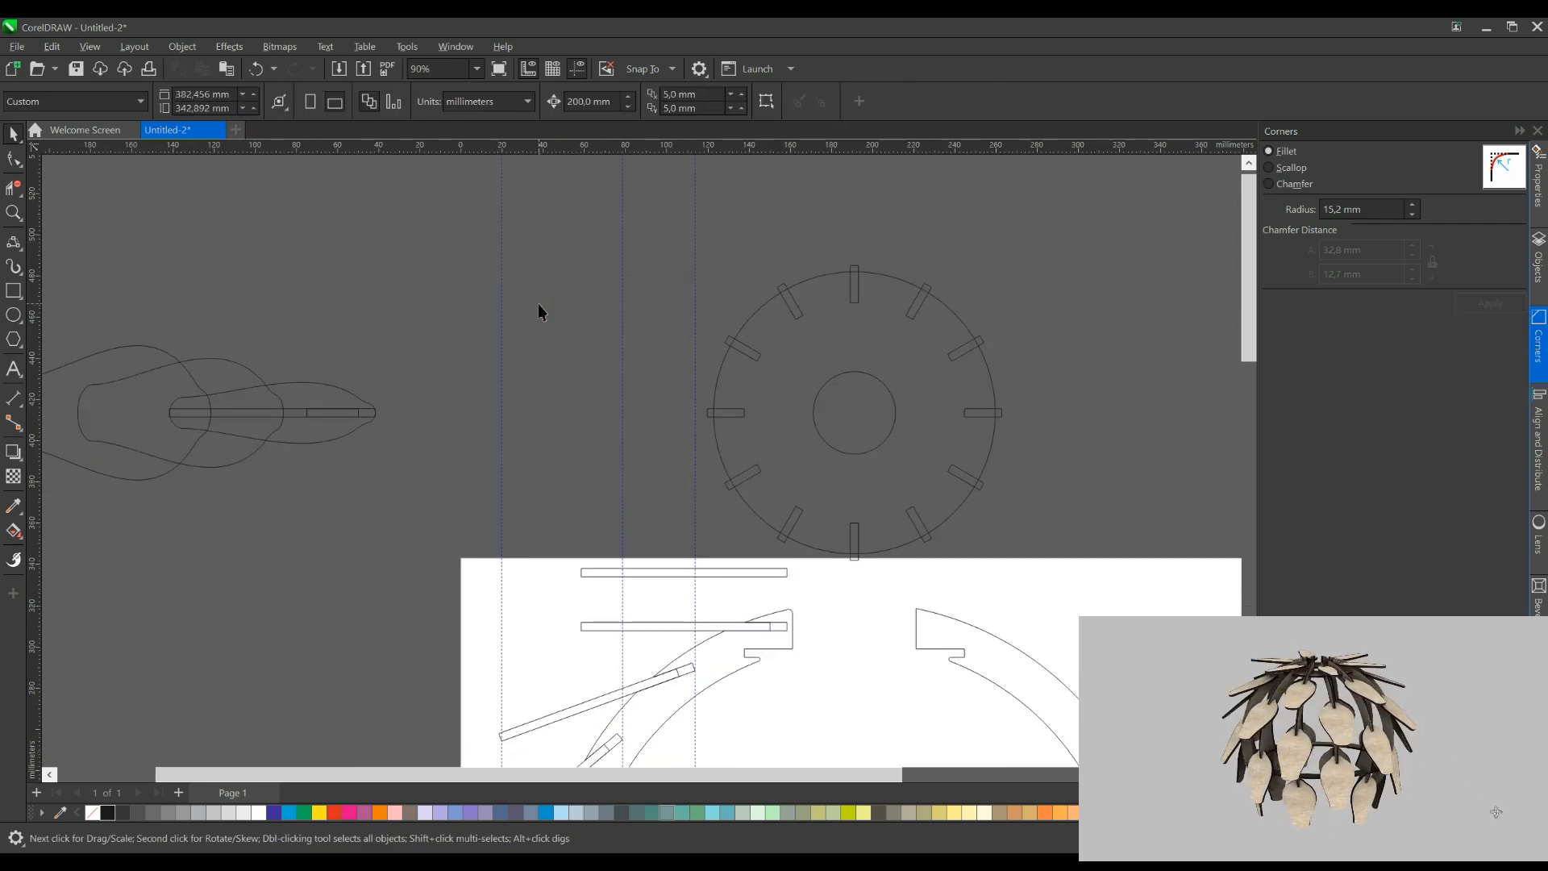
Undo the previous weld and cut so the twelve slot rectangles around the disc are separate shapes again
left_click_drag(725, 322, 562, 302)
left_click(657, 370)
left_click(588, 299)
left_click_drag(488, 217, 929, 530)
key("ctrl+z")
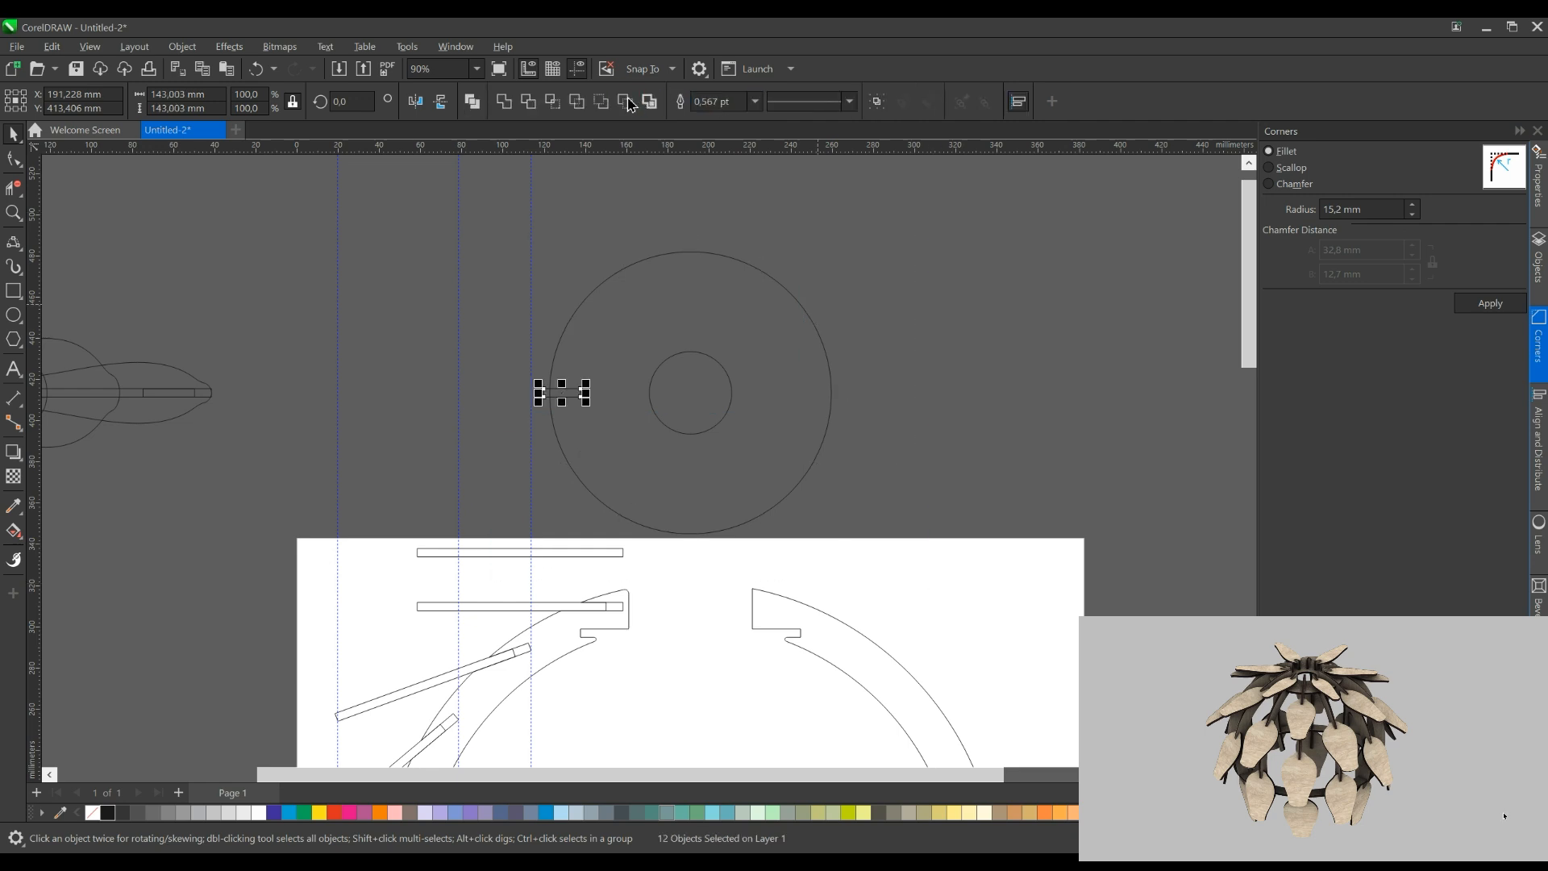
key("ctrl+shift+z")
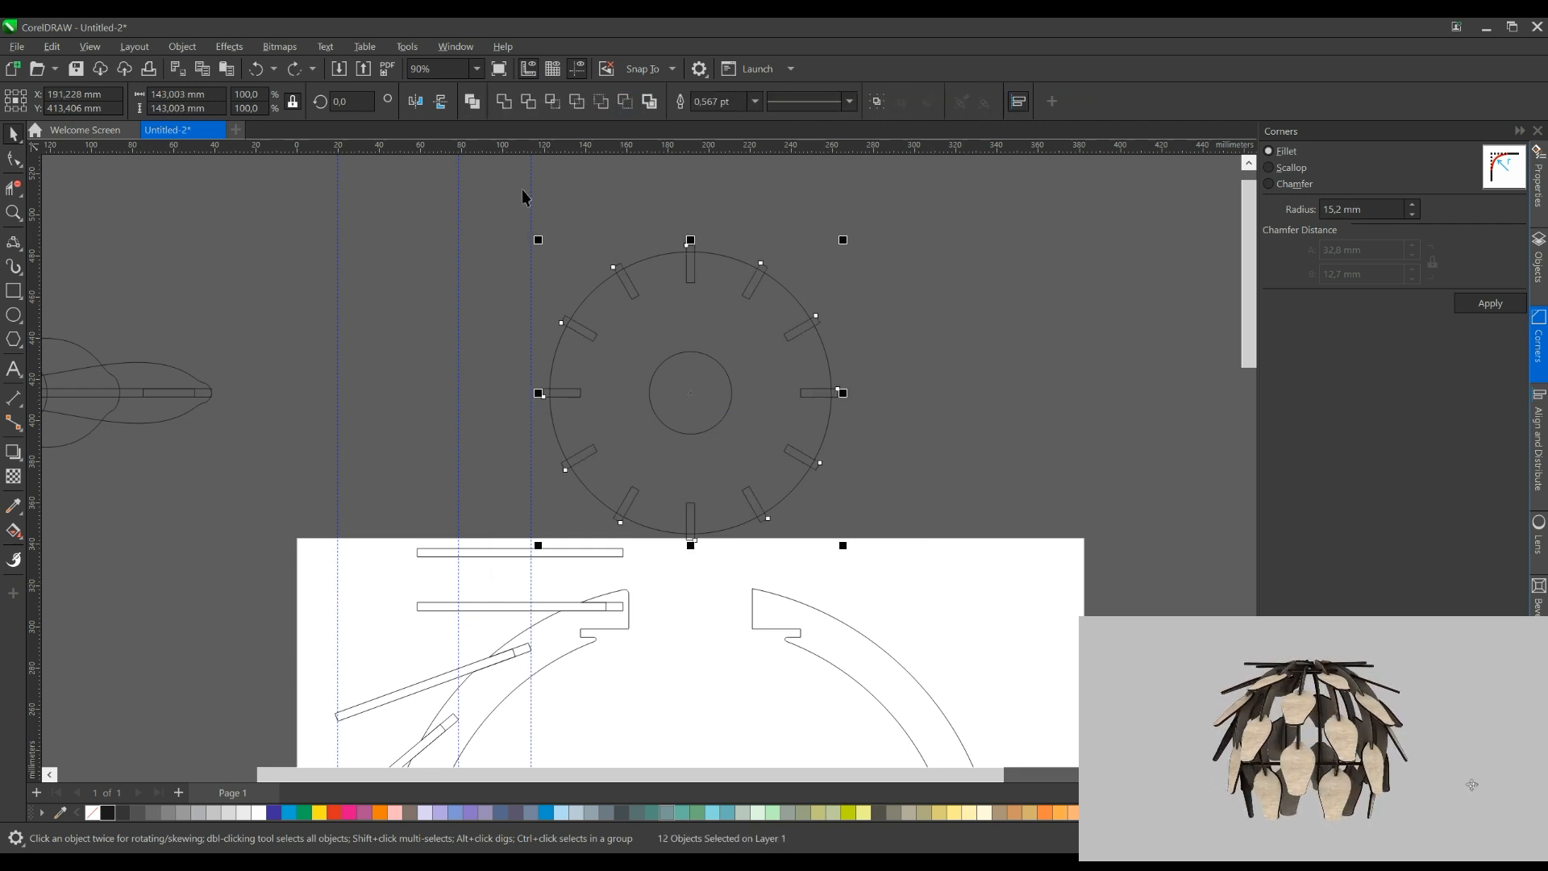
Trim the twelve slot rectangles out of the rim of the disc
left_click(617, 270)
left_click(669, 357)
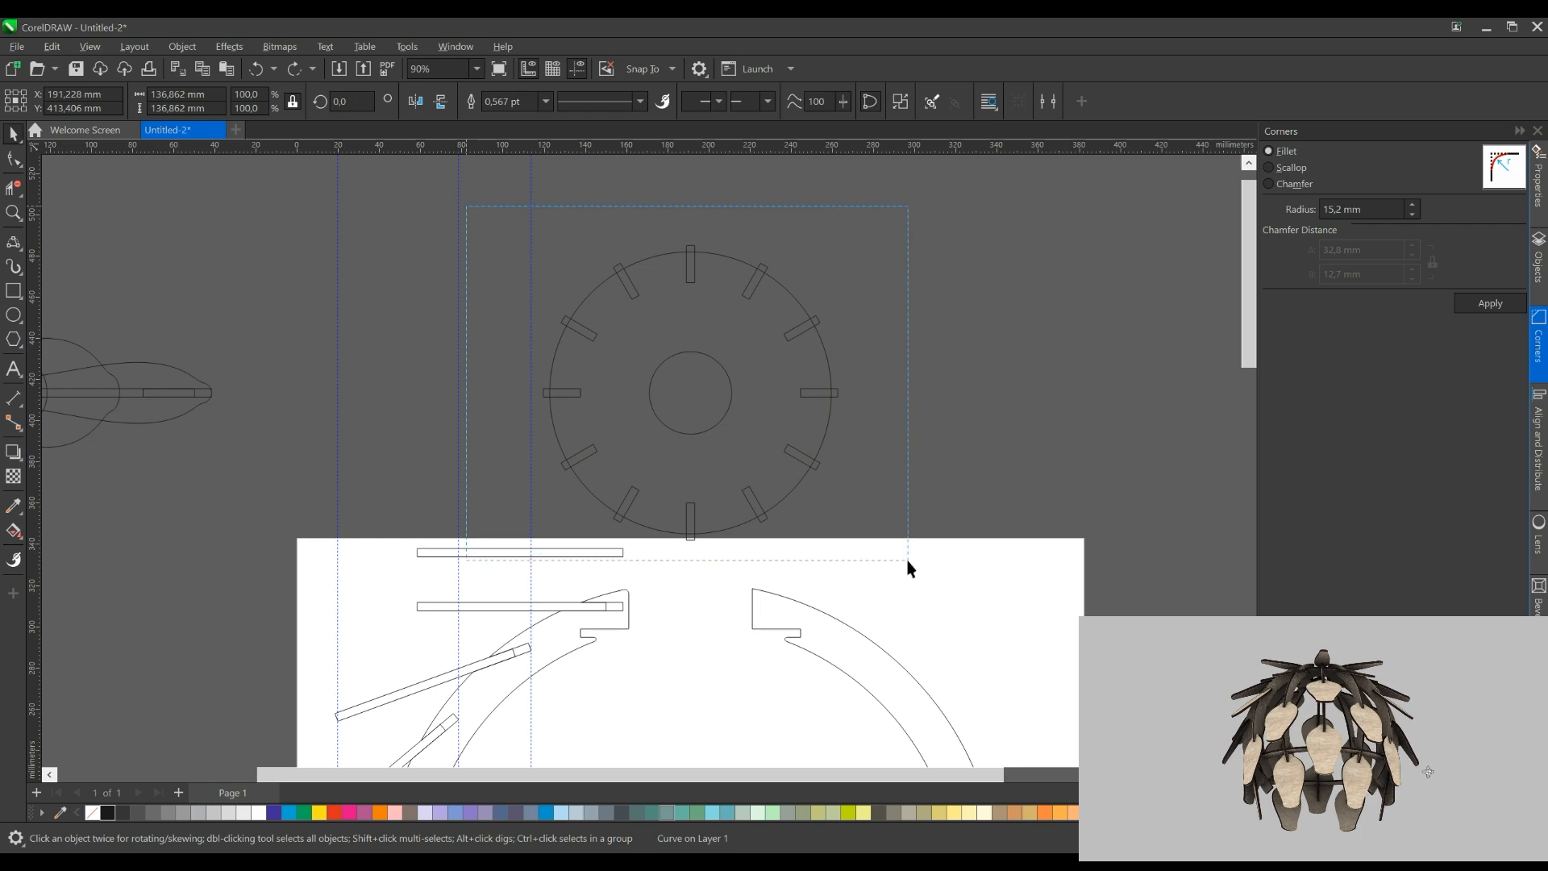
left_click_drag(908, 563, 906, 557)
key("ctrl+g")
left_click(587, 296, "shift")
left_click(625, 102)
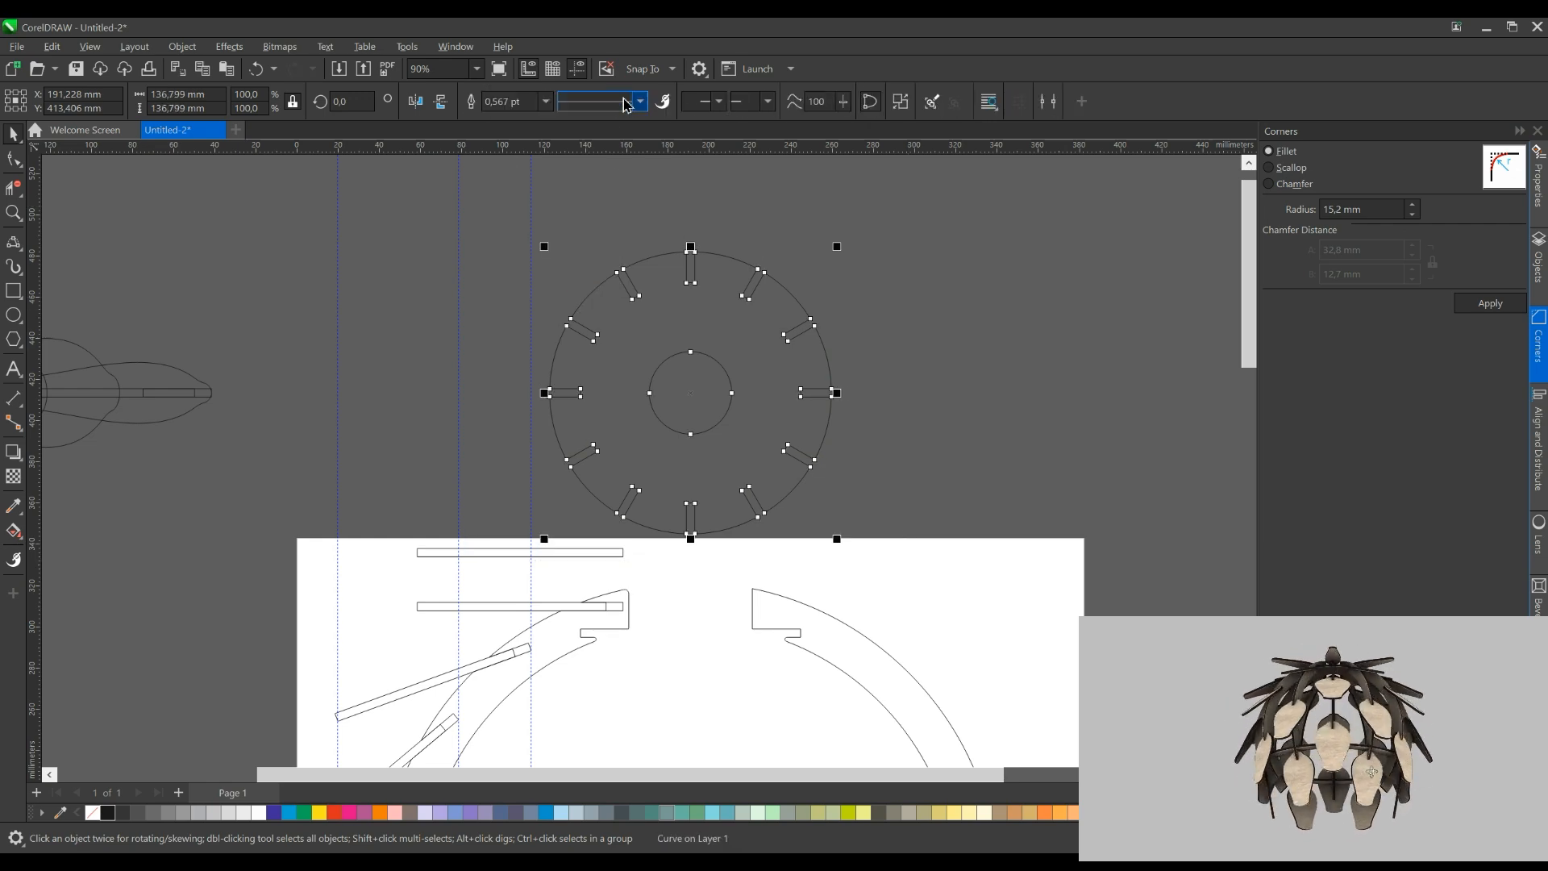
left_click(590, 240)
Make a mirrored copy of the slot rectangle, about 22.2 mm long and 4 mm high, extending past the tip of the smallest leaf
left_click_drag(394, 272, 428, 288)
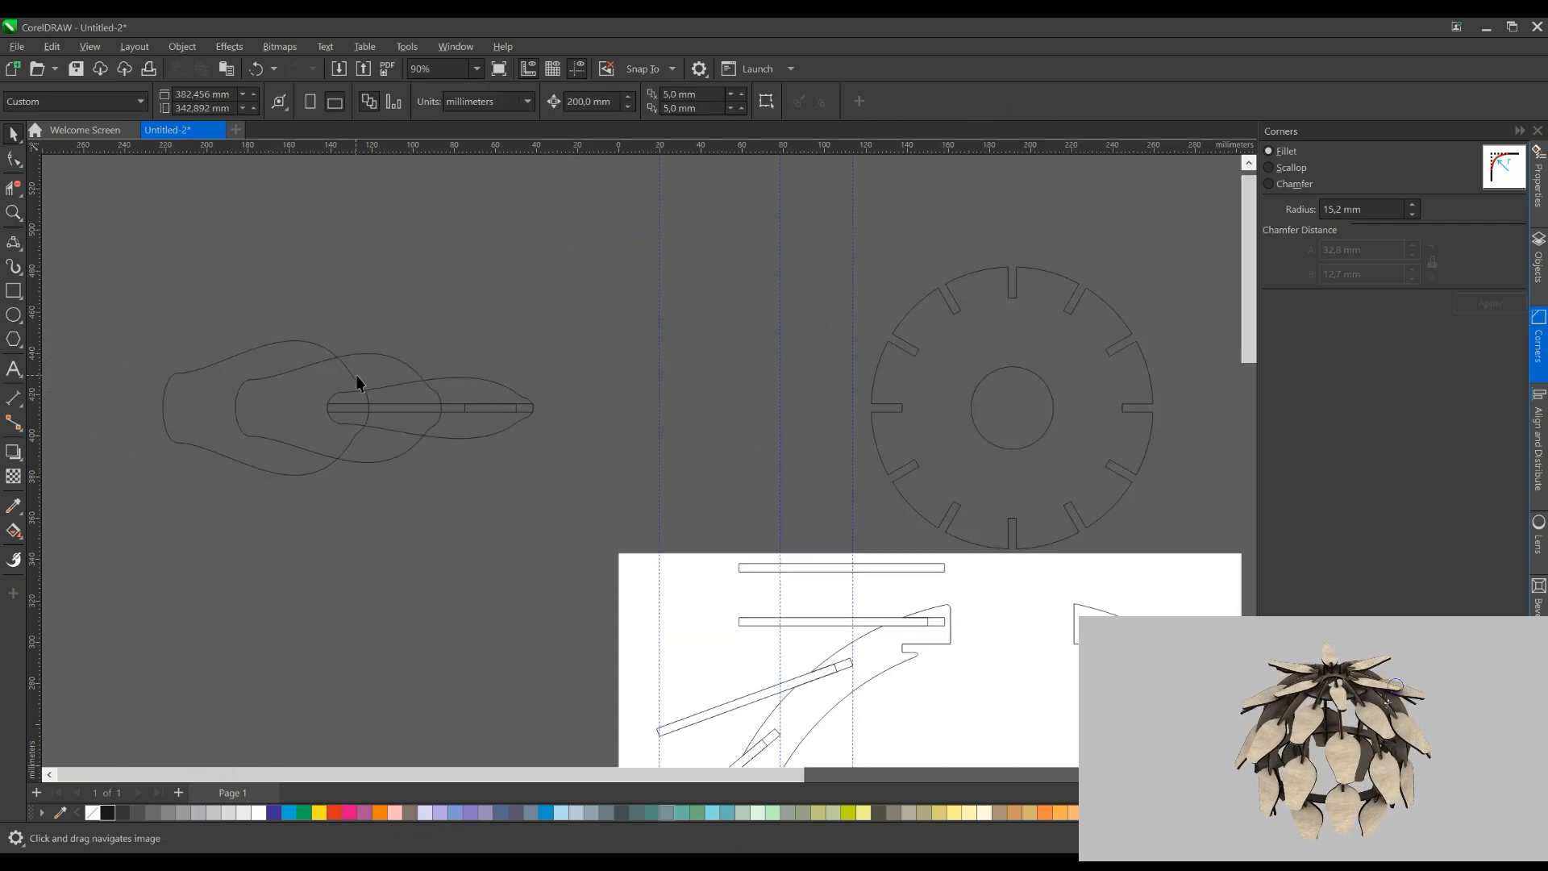
left_click(516, 408)
scroll(582, 428, "up", 2)
left_click_drag(254, 379, 242, 373)
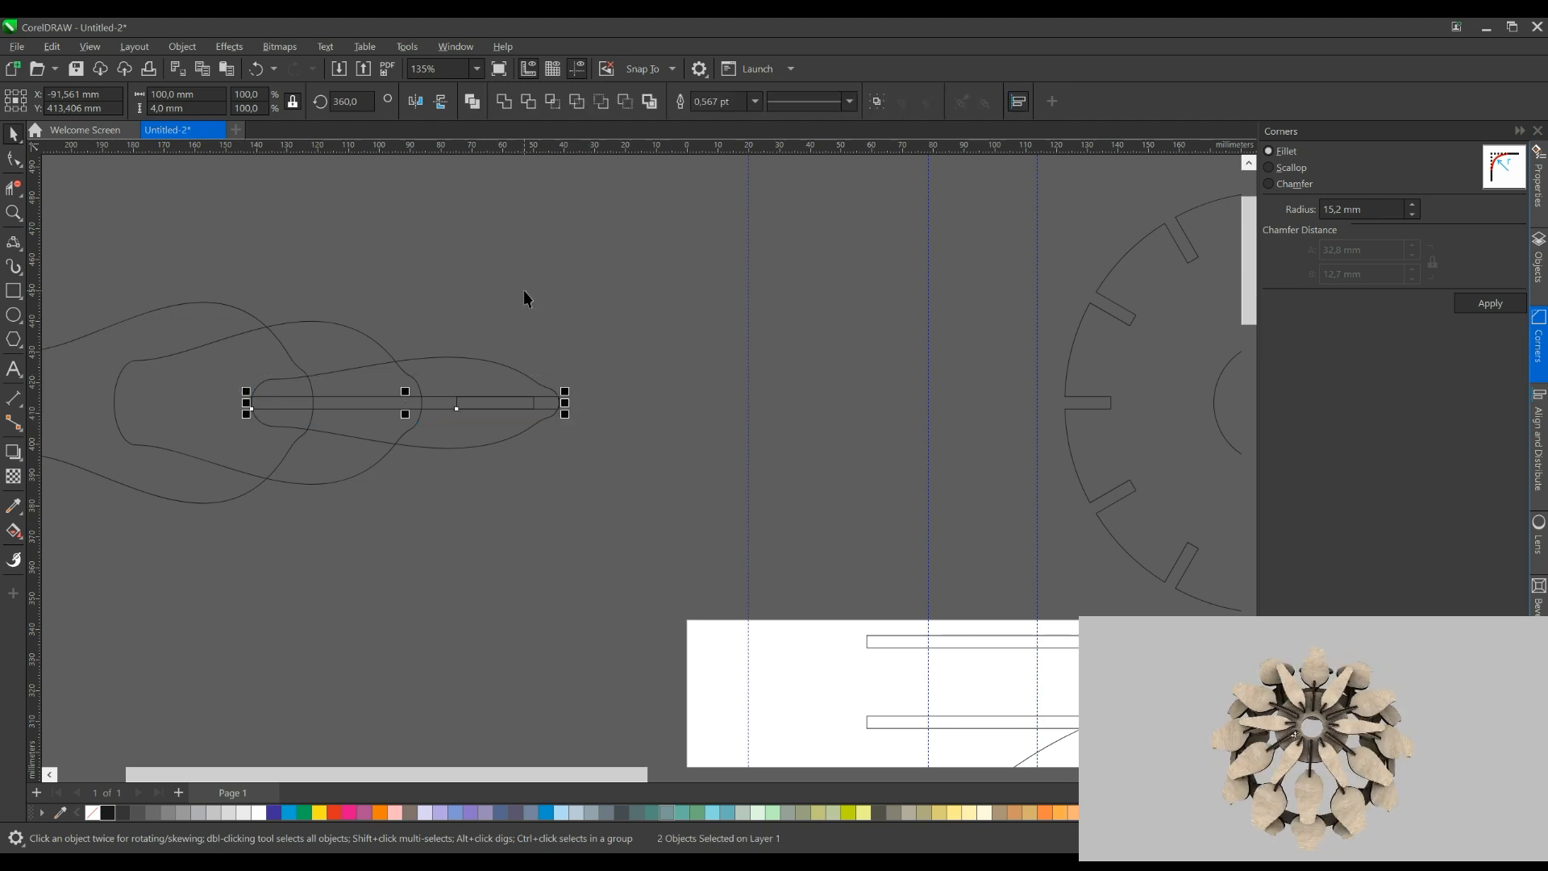
scroll(524, 290, "down", 1)
left_click(503, 287)
scroll(510, 361, "up", 2)
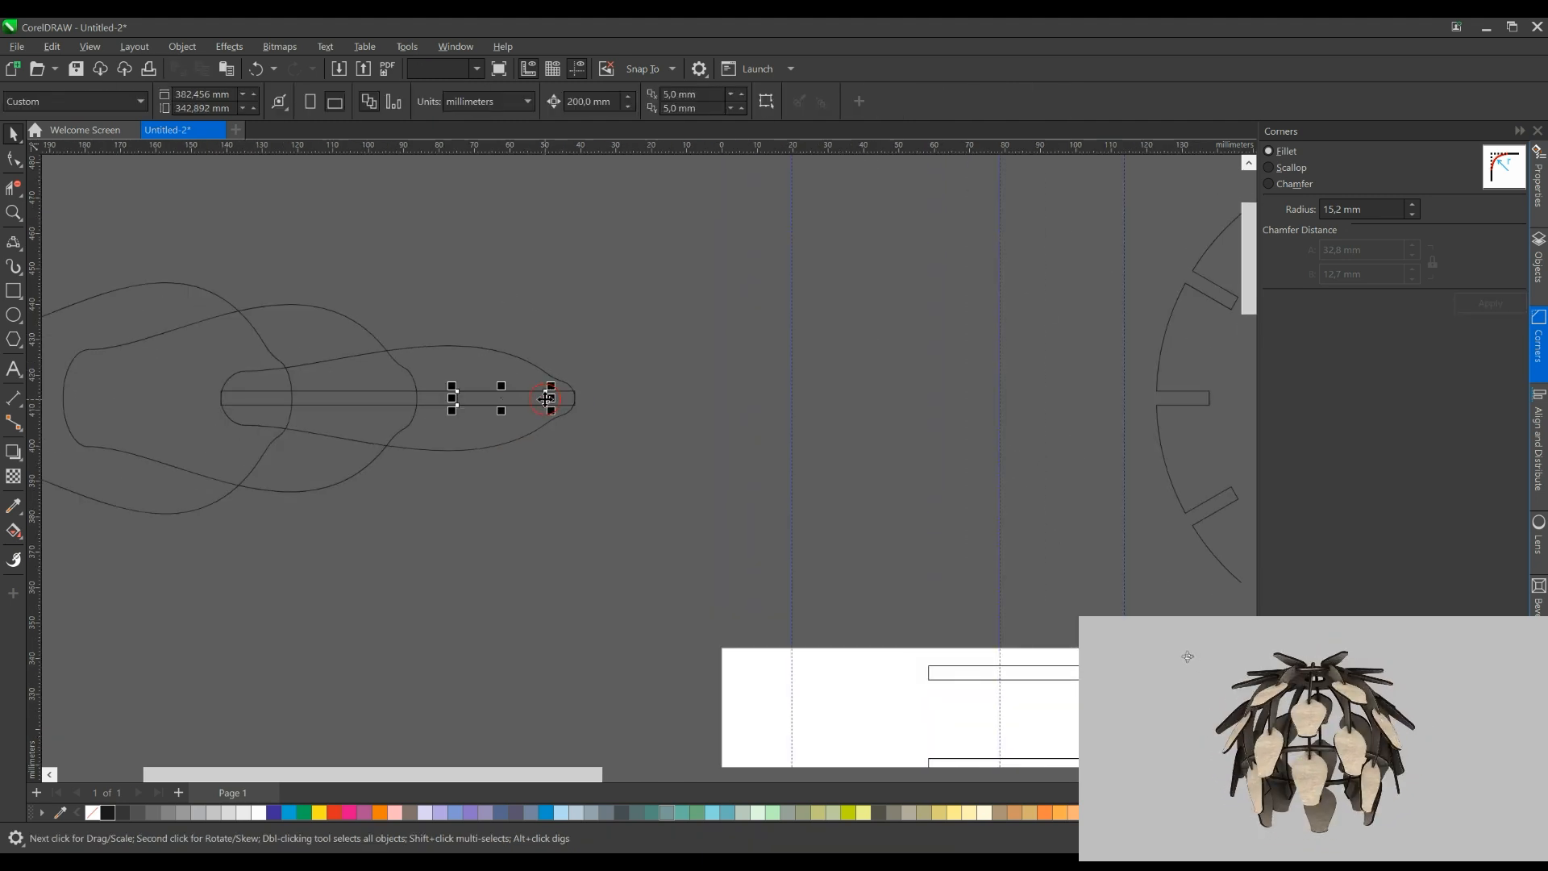
scroll(542, 405, "up", 4)
left_click_drag(390, 393, 675, 438)
right_click(676, 437)
scroll(749, 414, "down", 3)
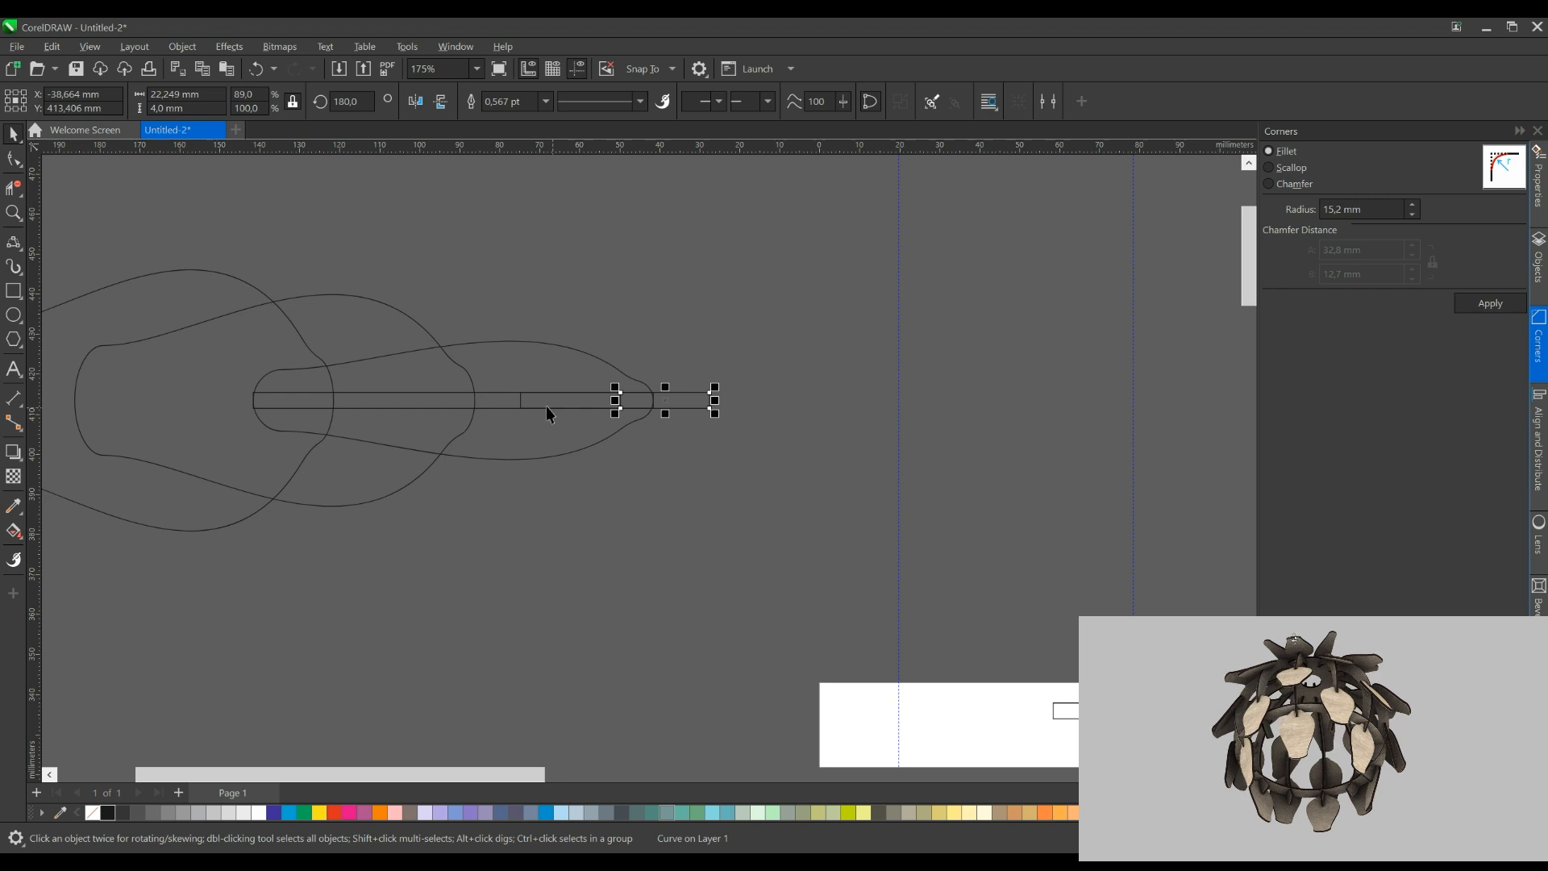
Move the long strip with its slot rectangle so its end snaps to the tip of the middle leaf
left_click(500, 405)
left_click(507, 407)
scroll(522, 403, "up", 2)
left_click(520, 402, "shift")
scroll(523, 403, "down", 3)
scroll(495, 393, "up", 3)
left_click_drag(710, 405, 479, 406)
right_click(479, 406)
scroll(480, 407, "down", 2)
key("ctrl+z")
scroll(653, 420, "up", 2)
left_click_drag(670, 398, 436, 400)
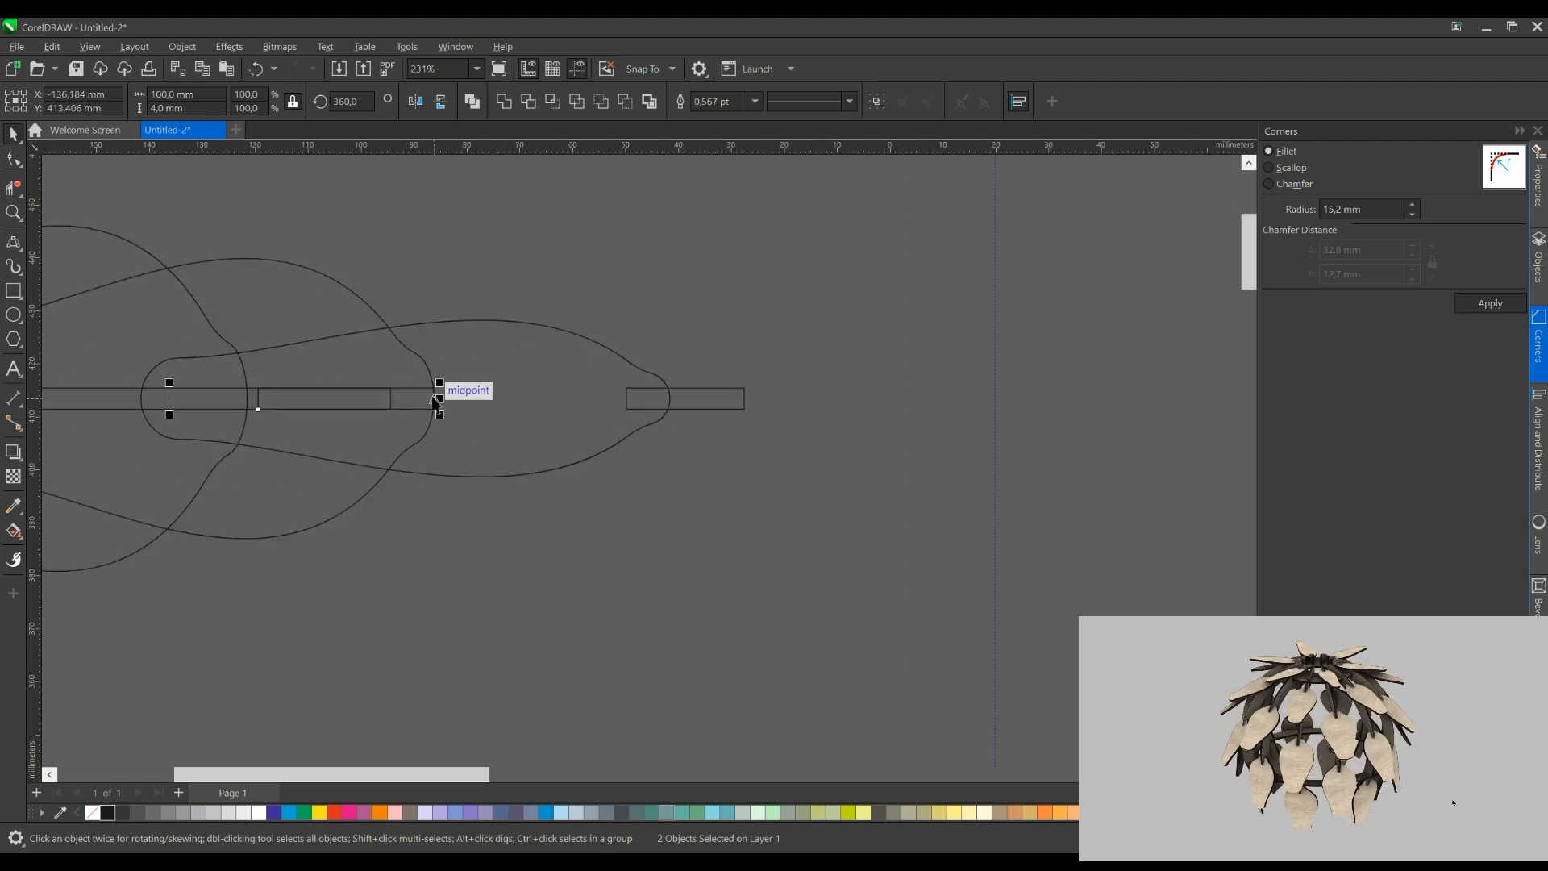
Trim the mirrored slot rectangle out of the tip of the smallest leaf
left_click(693, 416)
left_click(639, 428, "shift")
left_click(625, 102)
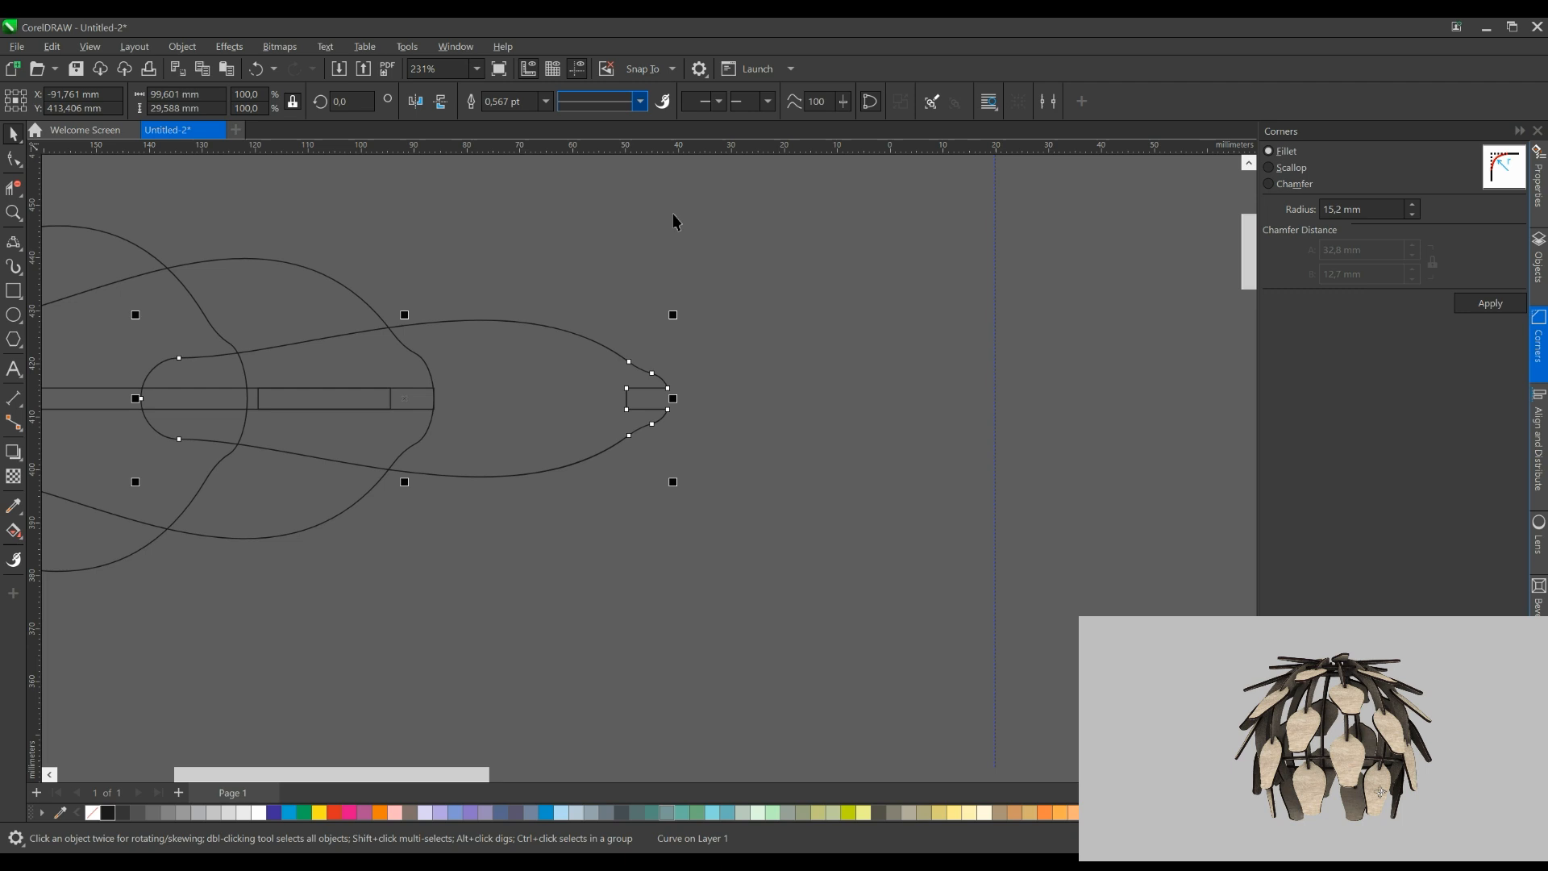
scroll(667, 369, "down", 4)
Make a mirrored slot rectangle extending past the middle leaf's tip and trim it out of that leaf
scroll(458, 387, "up", 5)
left_click(544, 392)
left_click(540, 390)
left_click_drag(387, 388, 636, 406)
left_click(570, 438, "shift")
left_click(624, 102)
Move the long strip with its slot rectangle so its end meets the tip of the largest leaf
left_click_drag(688, 317, 896, 322)
scroll(897, 322, "down", 3)
left_click(851, 241)
left_click_drag(425, 346, 678, 370)
scroll(825, 376, "up", 1)
left_click(645, 356)
Make a mirrored slot rectangle about 15.5 mm long across the largest leaf's tip and trim it out of that leaf
scroll(645, 354, "up", 1)
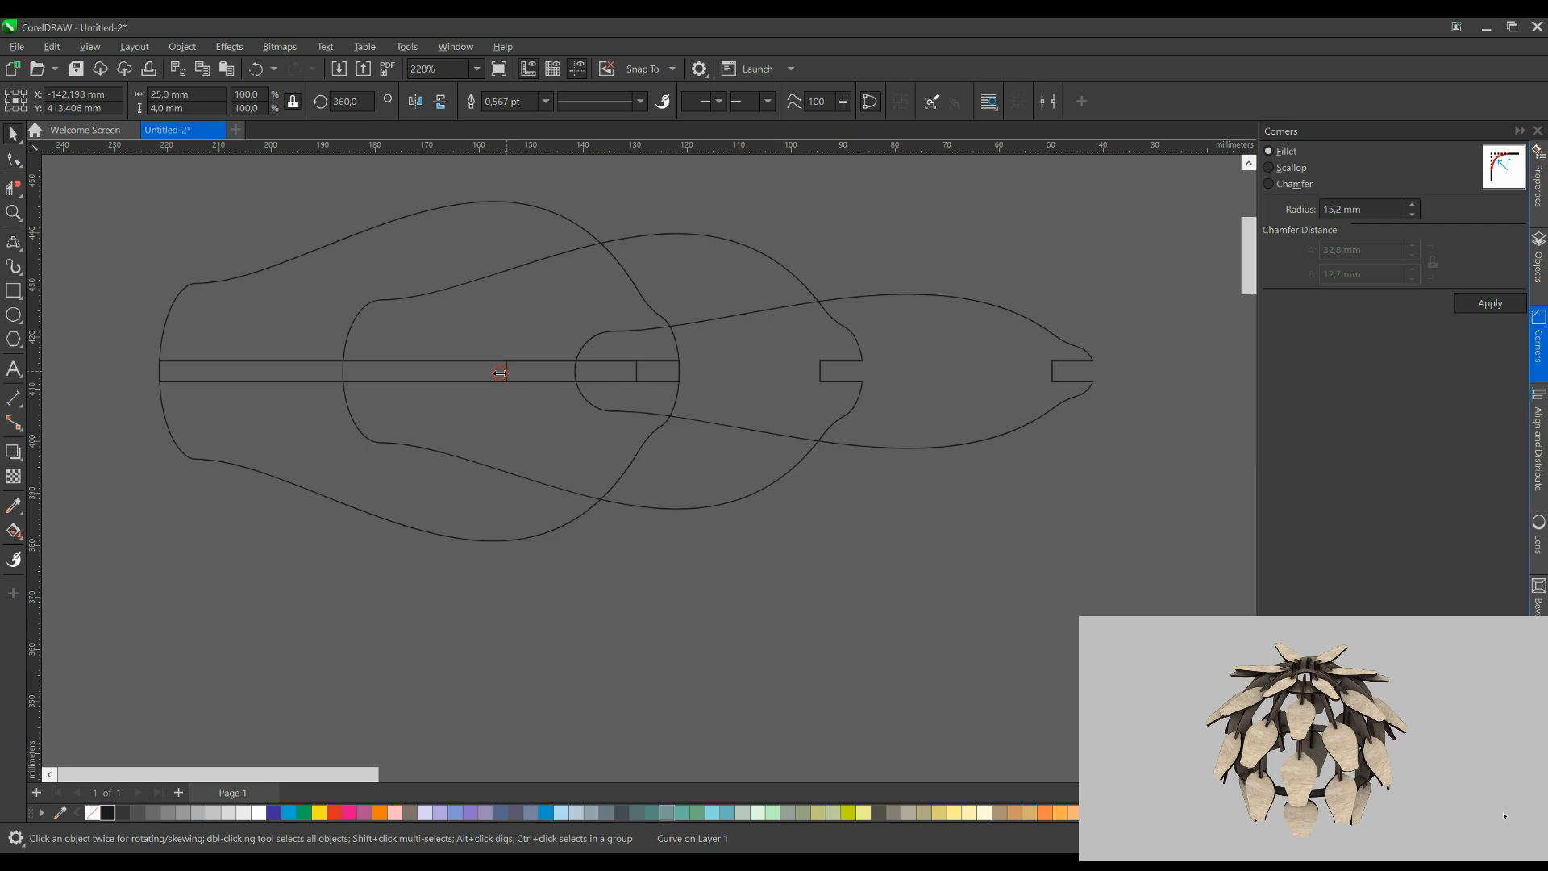
left_click_drag(500, 373, 710, 390)
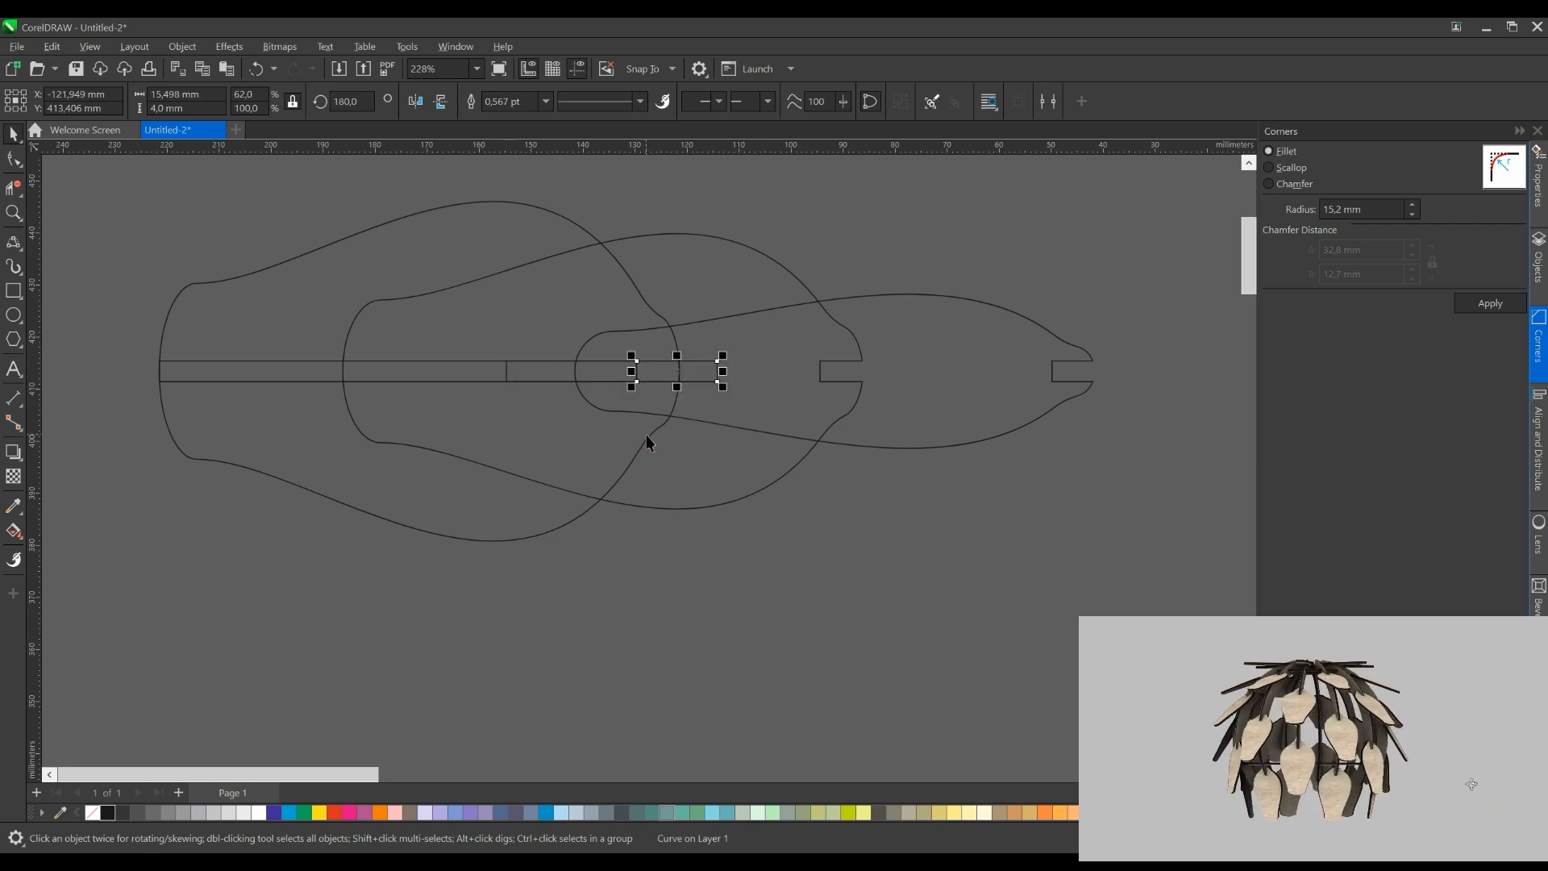
left_click(652, 435, "shift")
left_click(626, 105)
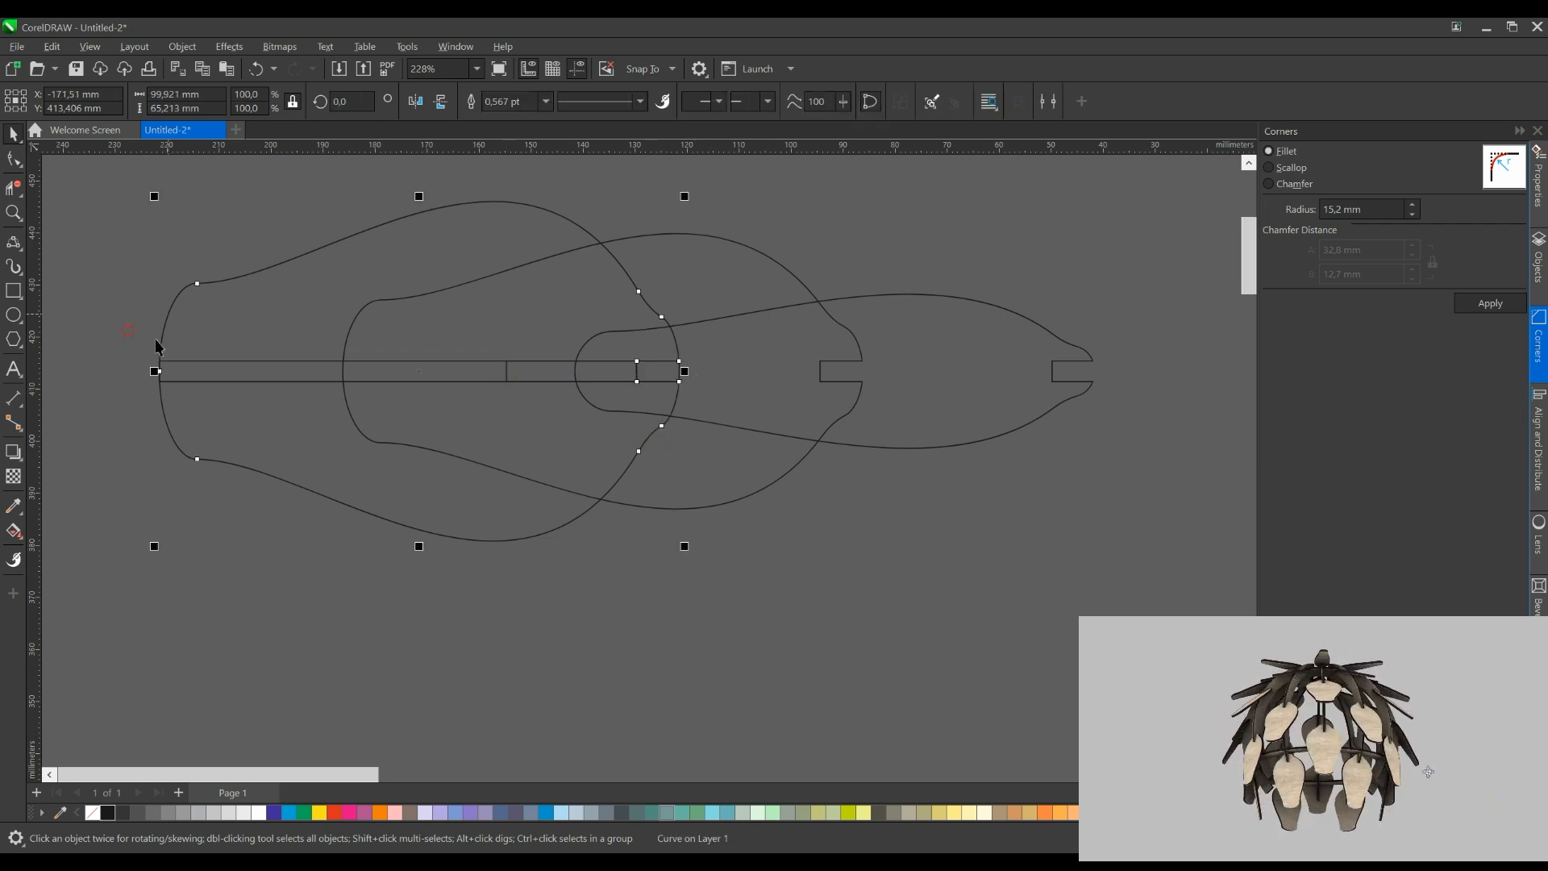
Move the long strip and its slot rectangles out of the leaves to the empty area below them
left_click_drag(127, 320, 694, 395)
left_click_drag(400, 393, 518, 615)
left_click(777, 510)
scroll(777, 509, "down", 1)
left_click_drag(742, 443, 551, 493)
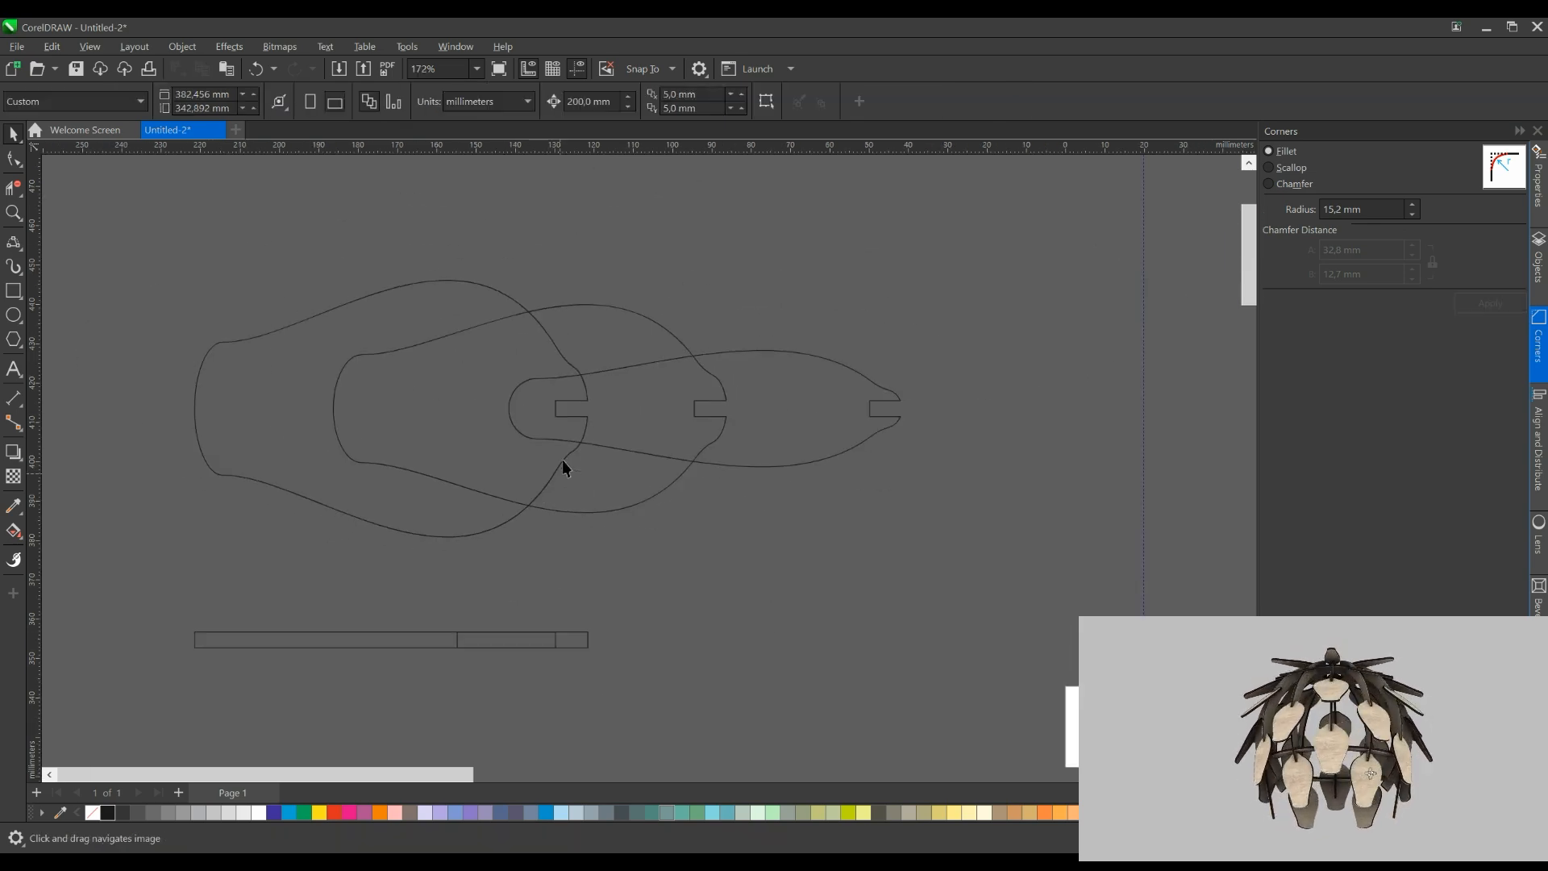
Copy the largest slotted leaf to the free space on its wide-end side
left_click(562, 462)
scroll(645, 419, "down", 1)
left_click_drag(805, 637, 674, 264)
scroll(869, 540, "down", 2)
left_click_drag(911, 548, 841, 400)
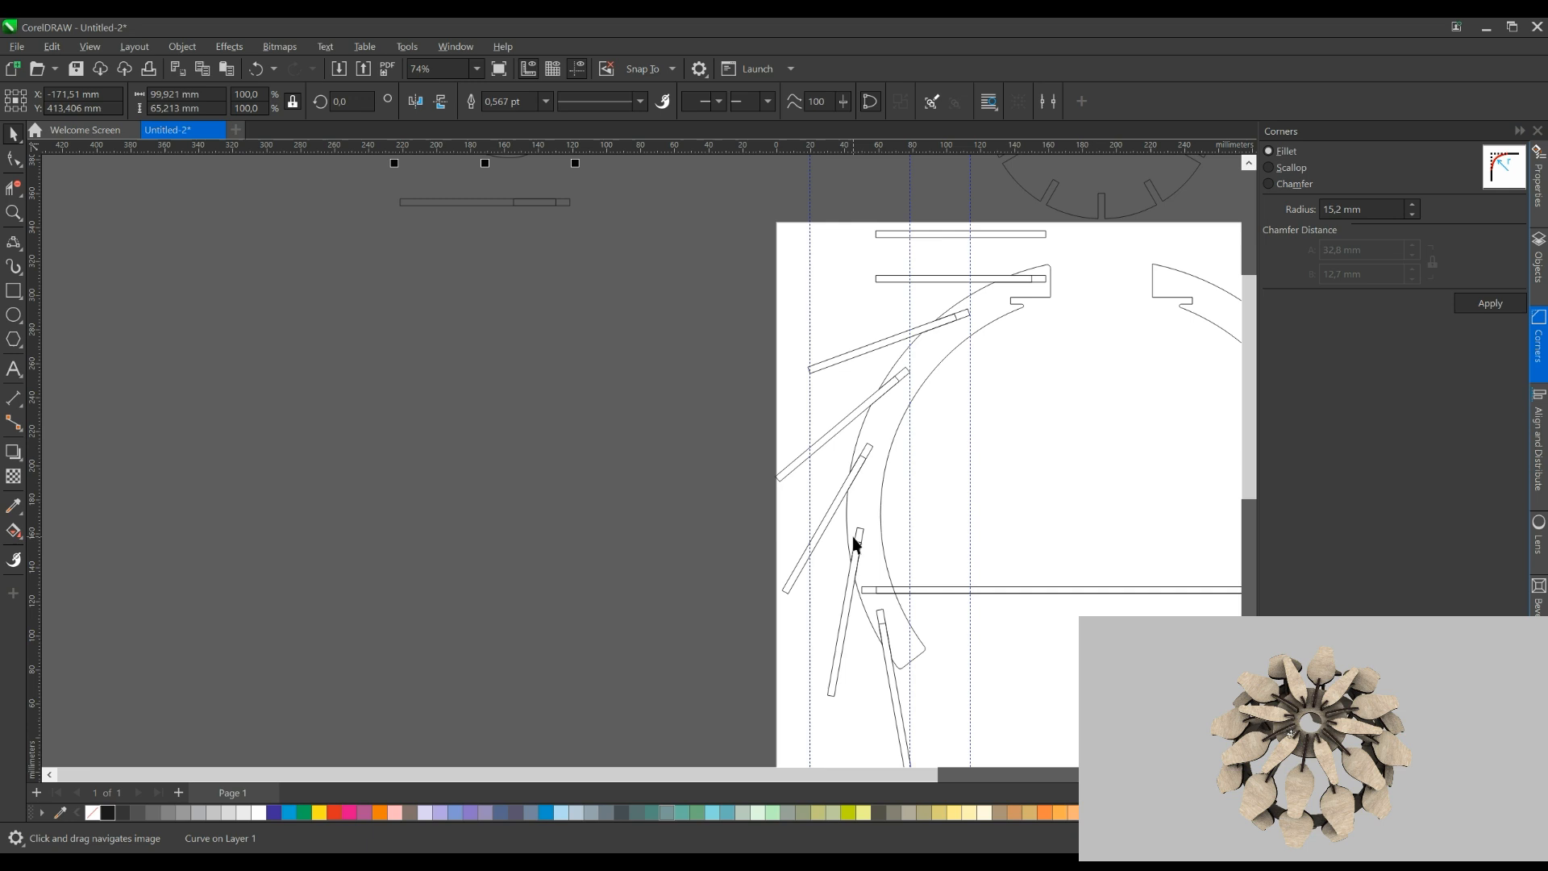
left_click_drag(538, 296, 692, 574)
scroll(660, 296, "up", 1)
left_click_drag(631, 412, 389, 450)
key("Escape")
scroll(625, 354, "down", 1)
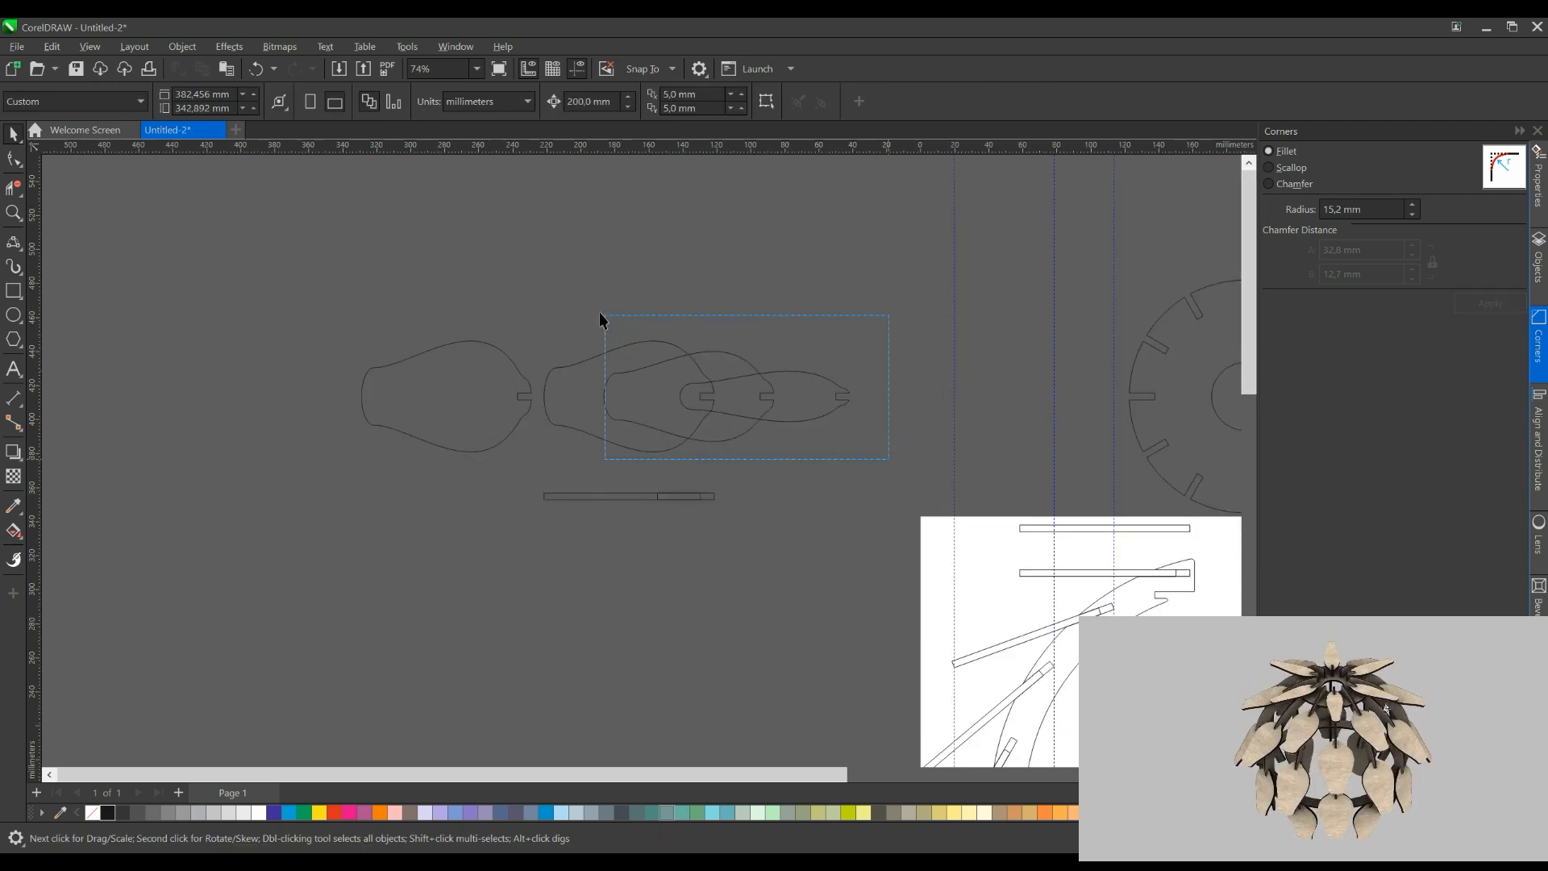
Spread the overlapping middle and smallest leaves along the same line so that all leaves sit side by side
left_click_drag(604, 316, 597, 314)
left_click_drag(725, 396, 842, 410)
left_click(789, 359, "shift")
left_click_drag(867, 310, 689, 327)
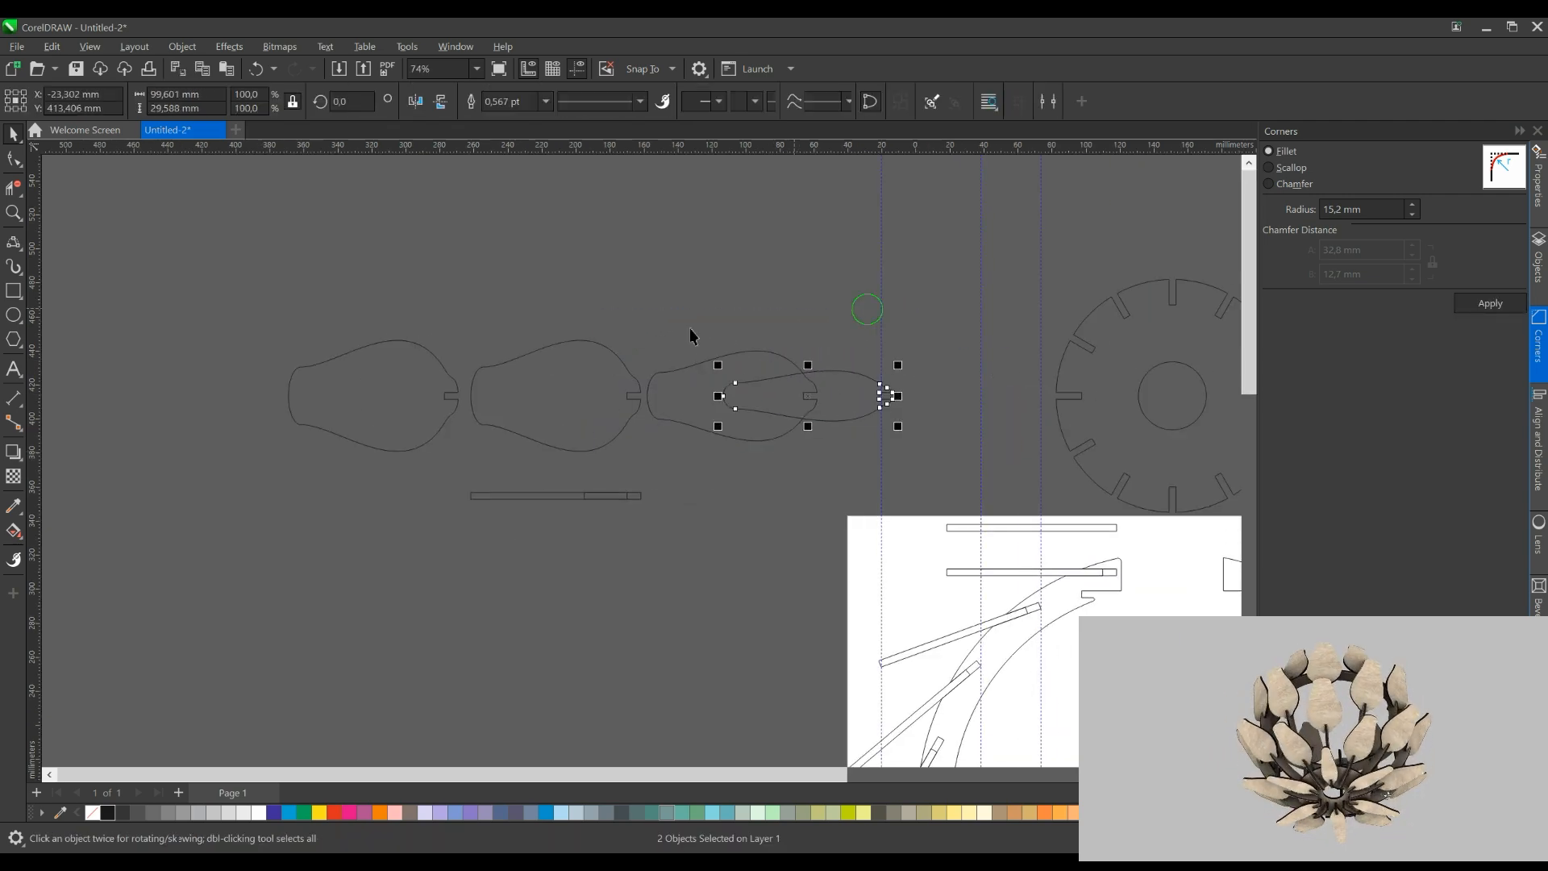
scroll(689, 327, "up", 1)
left_click_drag(725, 420, 1015, 423)
scroll(856, 433, "down", 1)
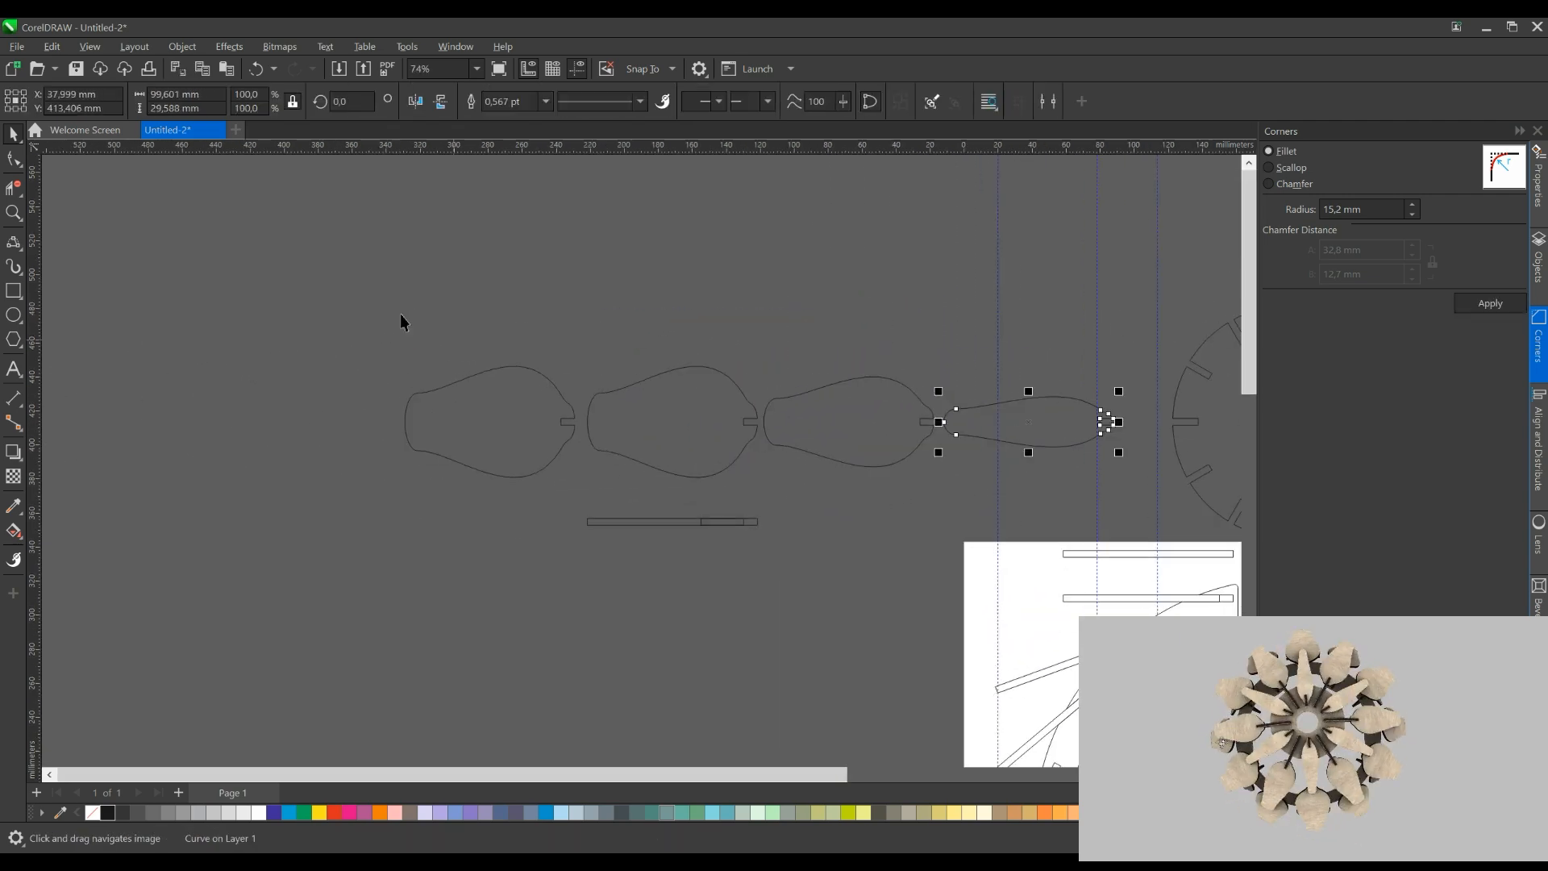
Add two more copies of the largest leaf at the wide-end side of the row
left_click_drag(553, 379, 364, 373)
scroll(362, 355, "up", 1)
scroll(312, 379, "up", 1)
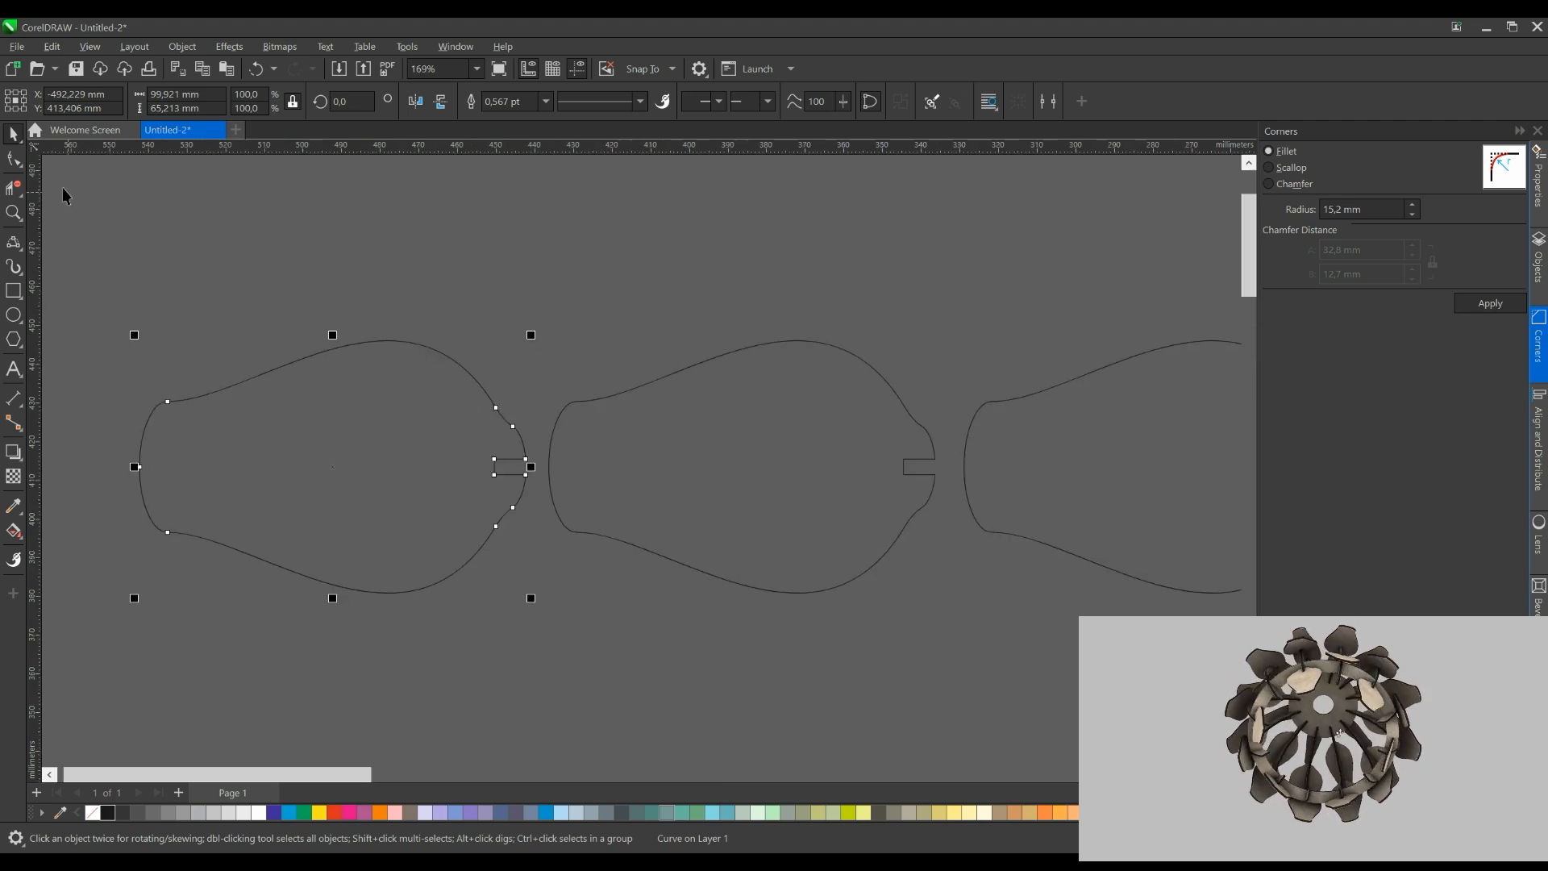
key("F10")
left_click(13, 136)
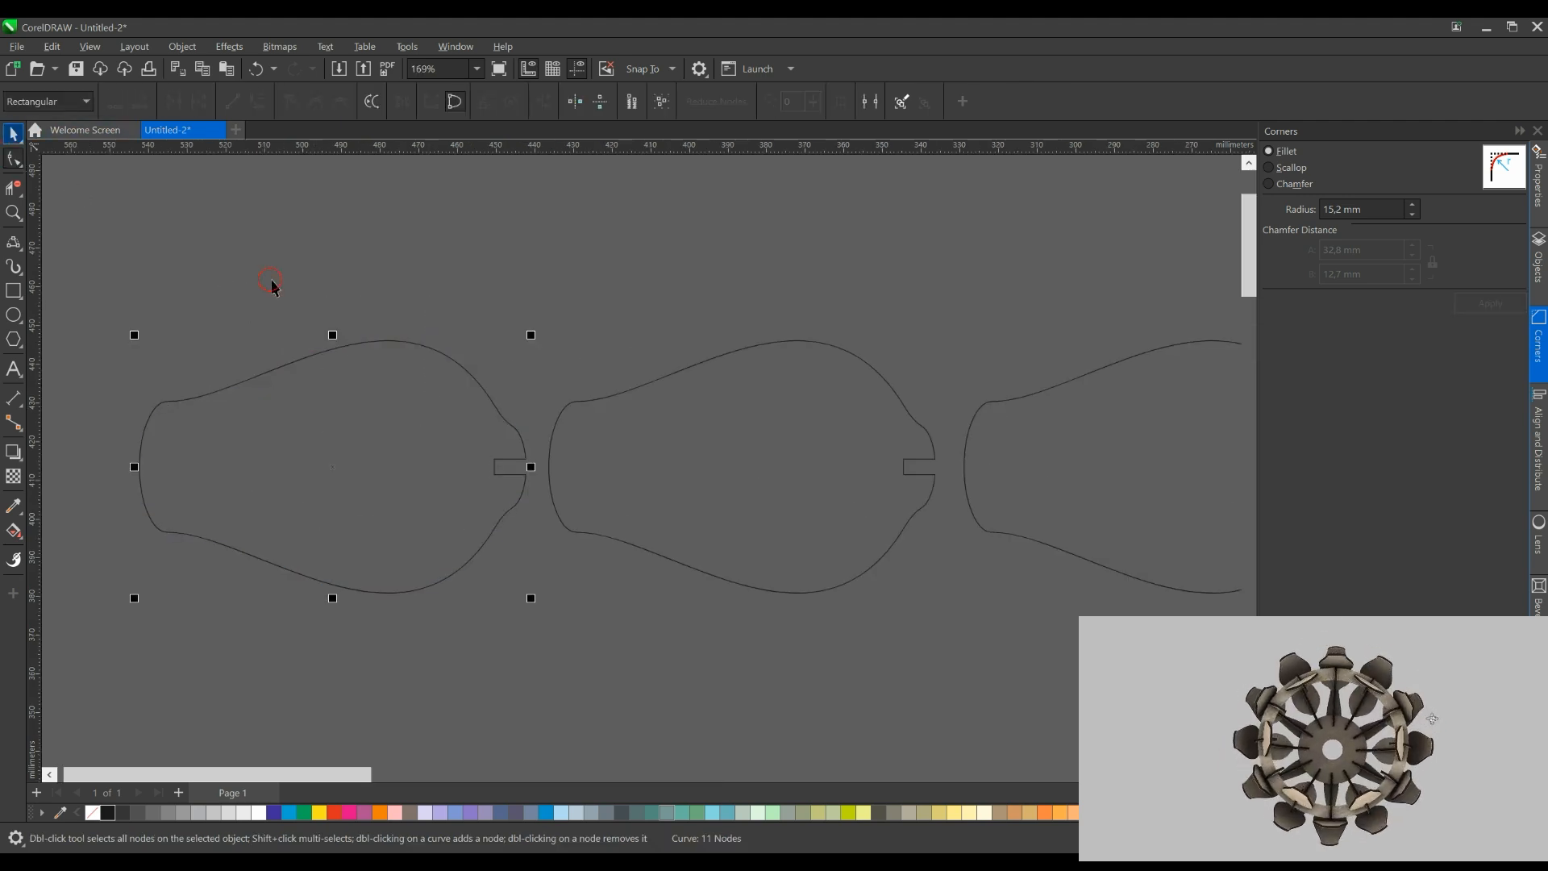
left_click(274, 285)
scroll(290, 289, "down", 3)
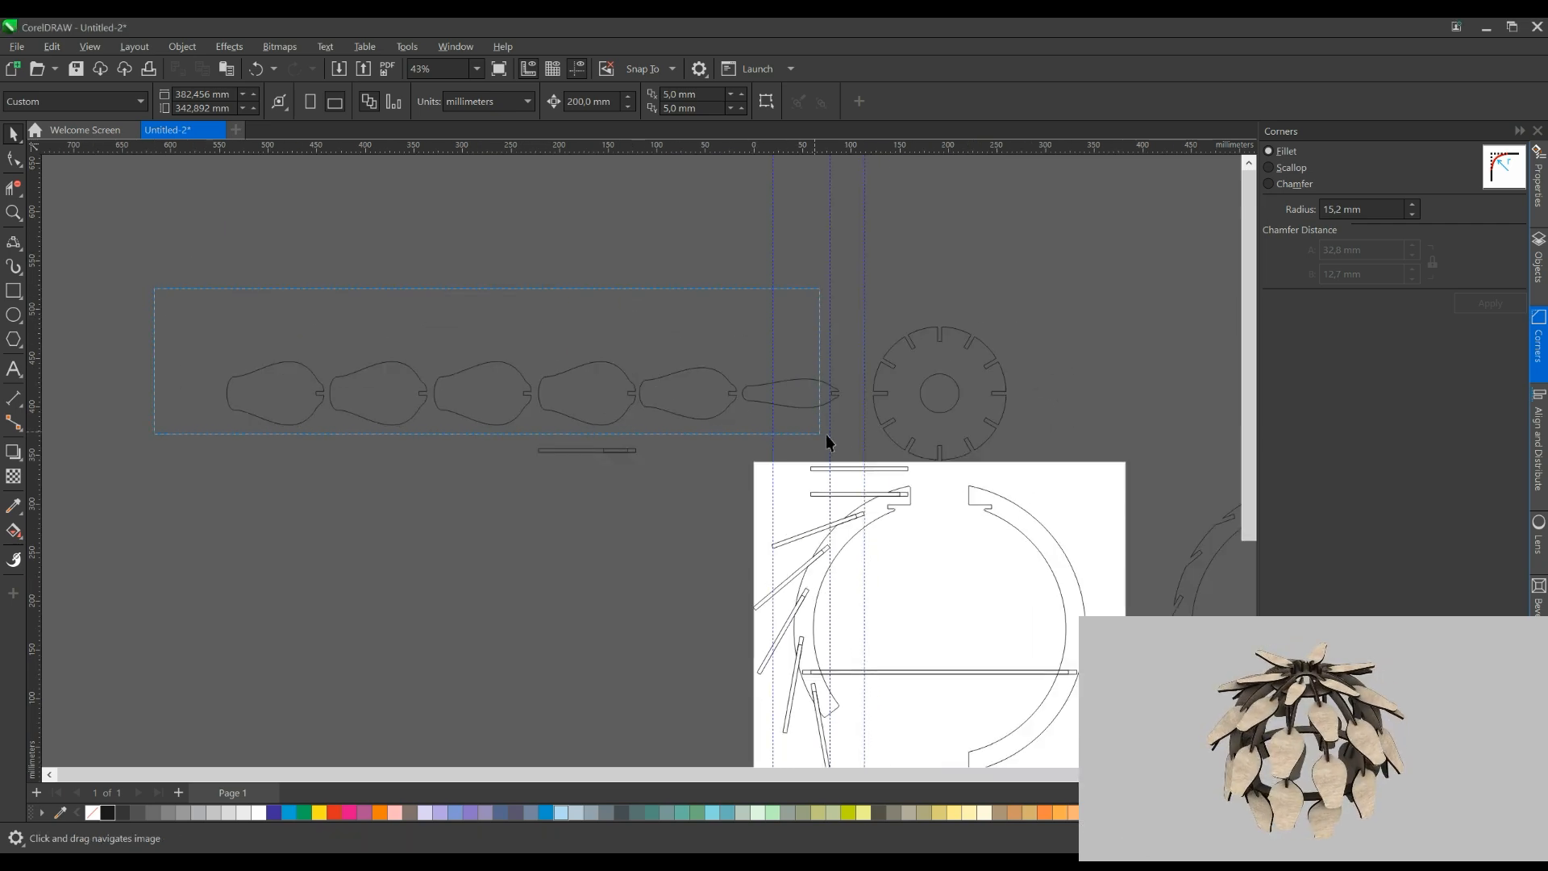
left_click_drag(826, 435, 851, 438)
left_click(788, 299)
Fillet the outer corners of all the slots along the notched rib beside the page with a 1.0 mm radius
left_click_drag(827, 492, 705, 486)
scroll(709, 493, "up", 2)
left_click_drag(853, 460, 655, 396)
scroll(655, 396, "down", 1)
left_click_drag(1041, 423, 701, 410)
scroll(703, 410, "up", 2)
left_click(695, 417)
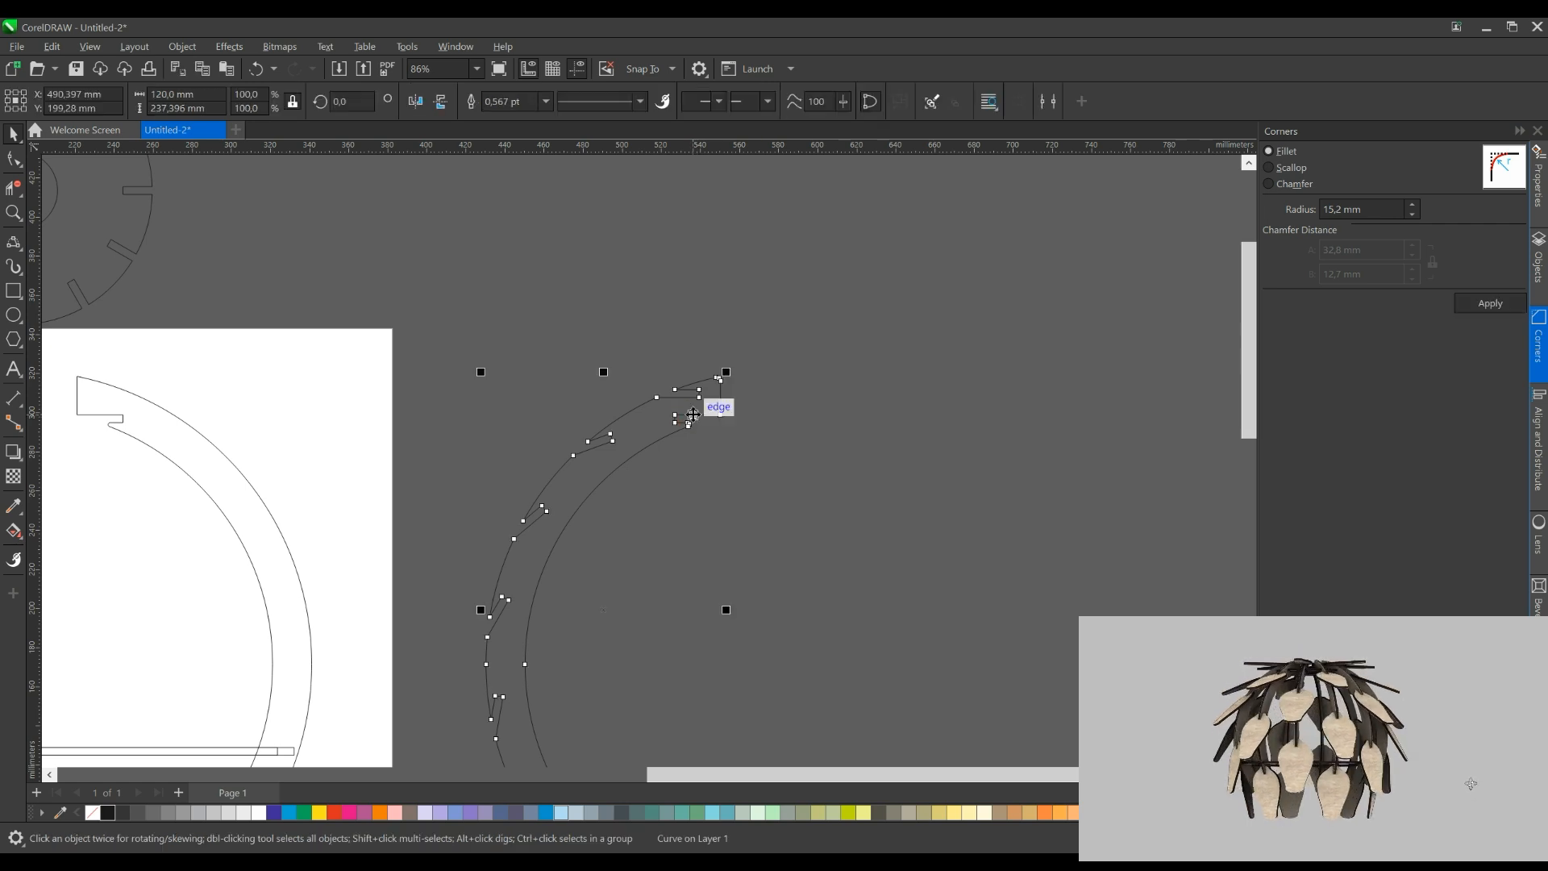
scroll(650, 391, "up", 3)
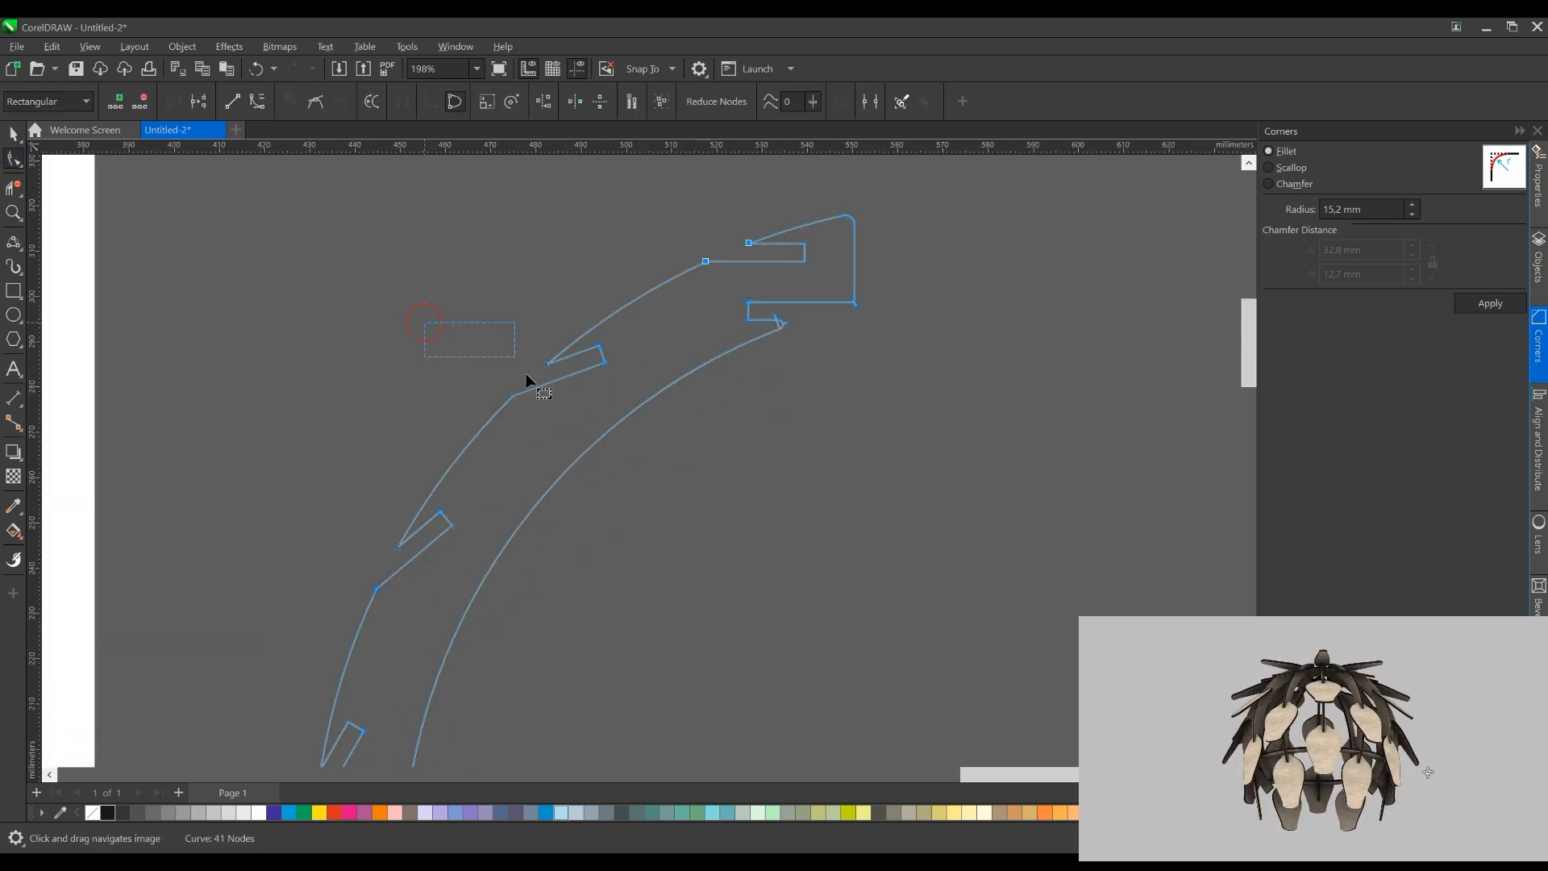
left_click_drag(564, 427, 681, 288)
left_click_drag(345, 379, 528, 462)
left_click_drag(499, 484, 526, 314)
left_click_drag(366, 383, 425, 453)
left_click_drag(543, 435, 536, 216)
left_click_drag(360, 408, 485, 417)
left_click_drag(475, 553, 563, 627)
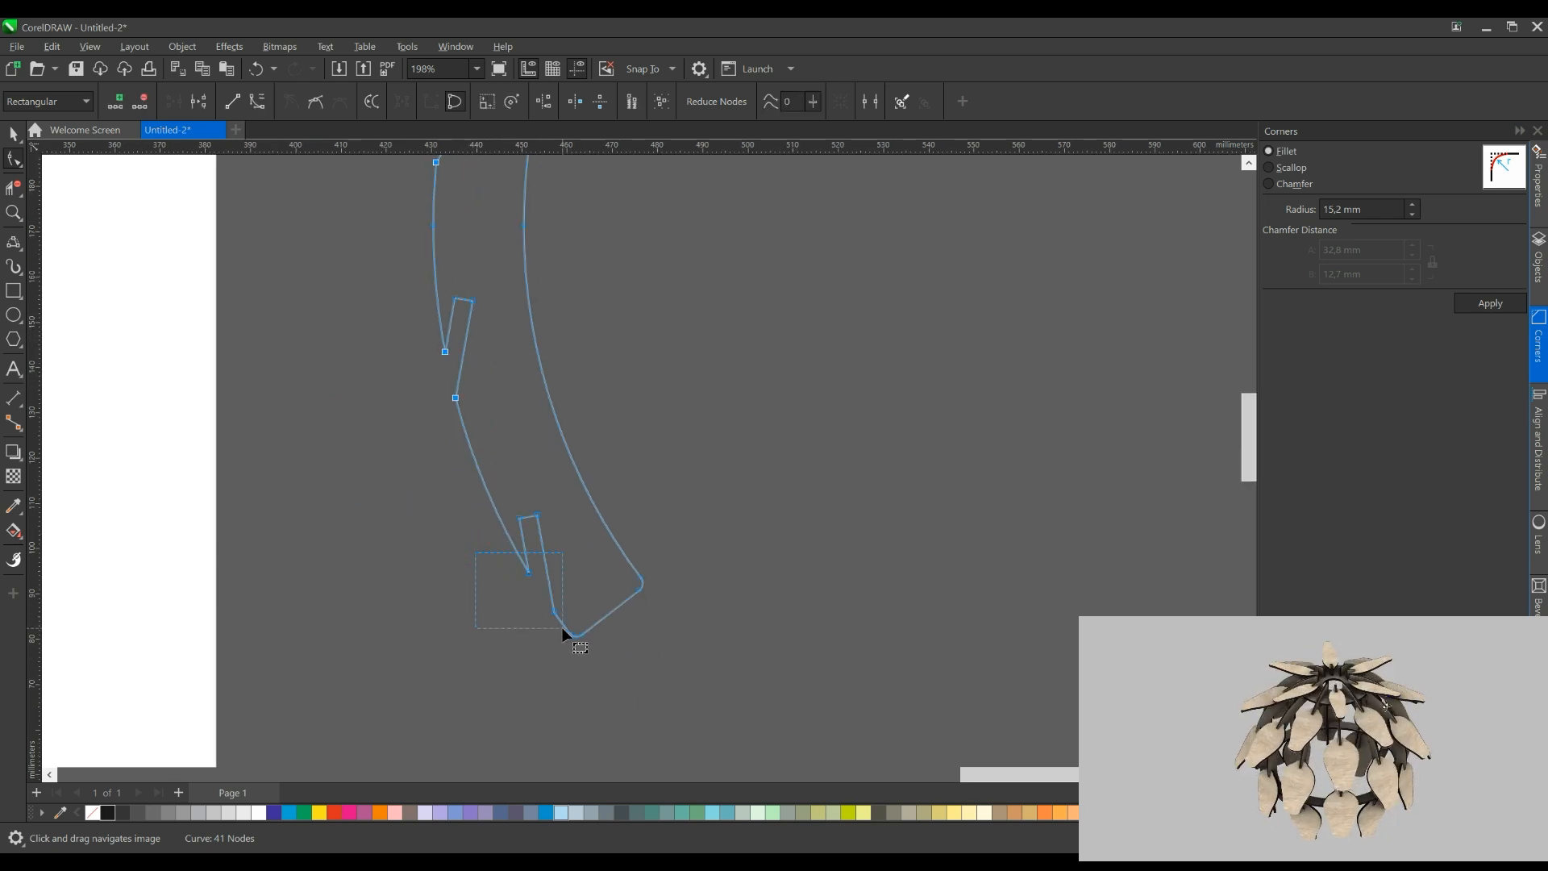
double_click(1371, 210)
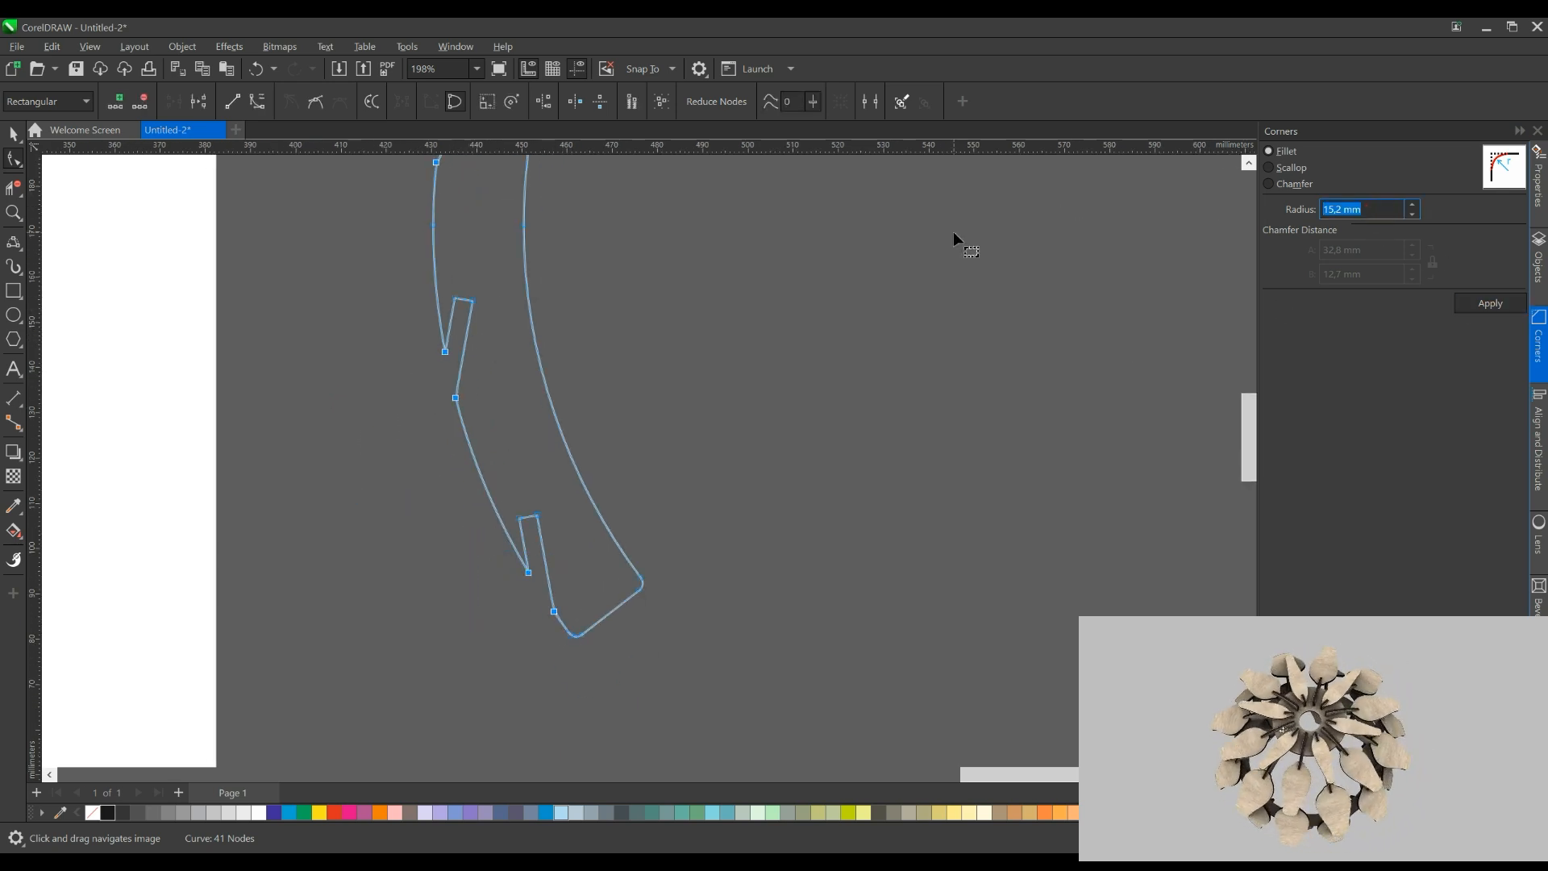
key("Return")
scroll(641, 472, "down", 6)
scroll(603, 259, "up", 7)
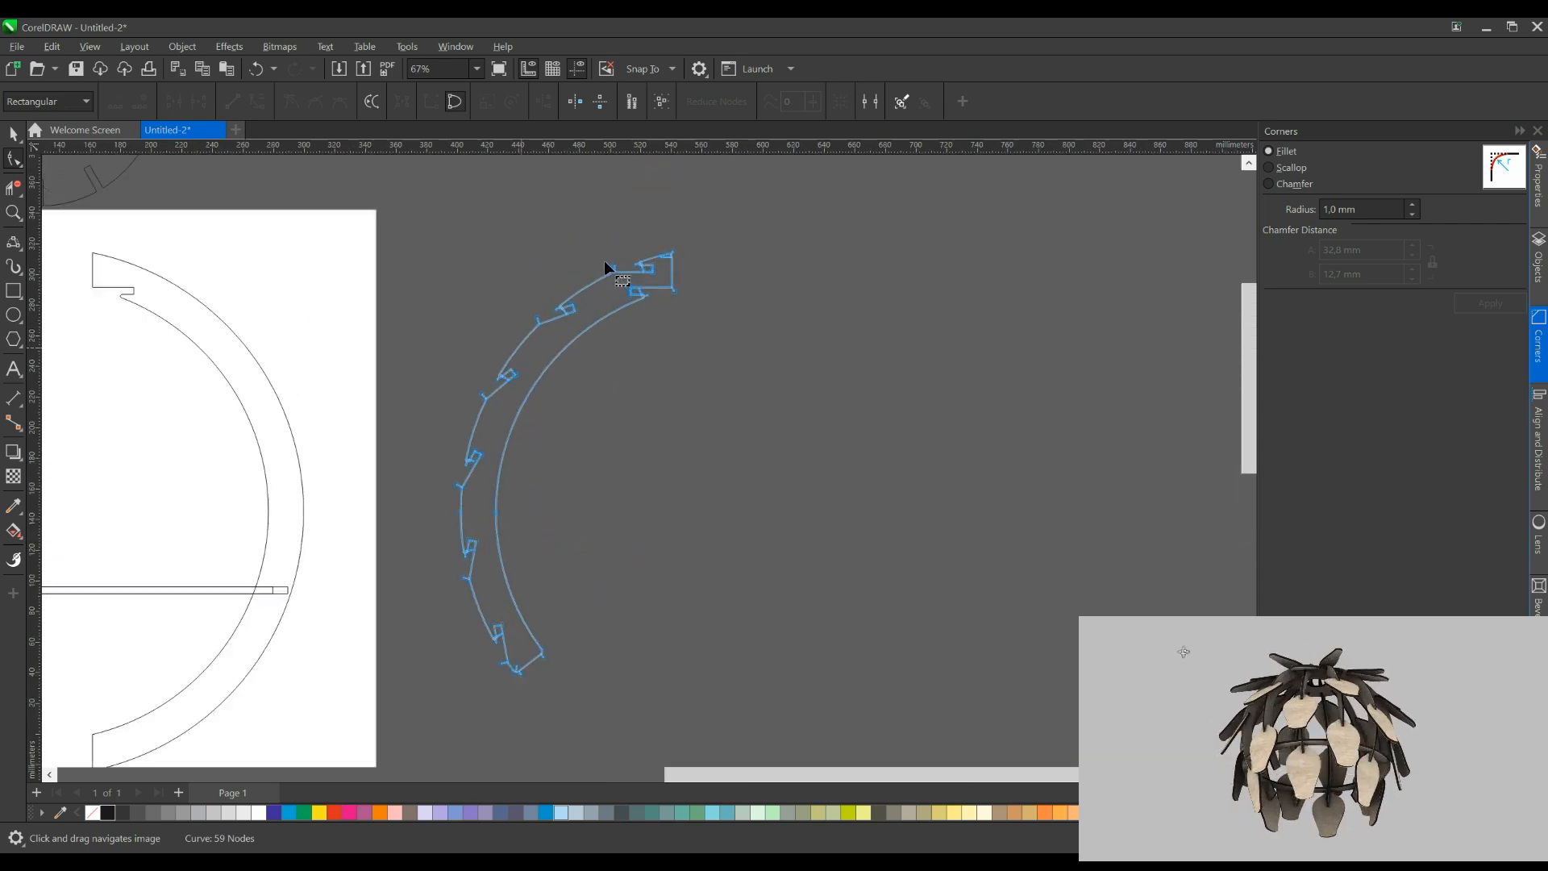
left_click(13, 134)
scroll(536, 282, "down", 3)
left_click(617, 257)
Duplicate the rounded rib eleven times at even spacing to form an overlapping row of twelve ribs
scroll(617, 260, "down", 2)
left_click_drag(379, 299, 436, 313)
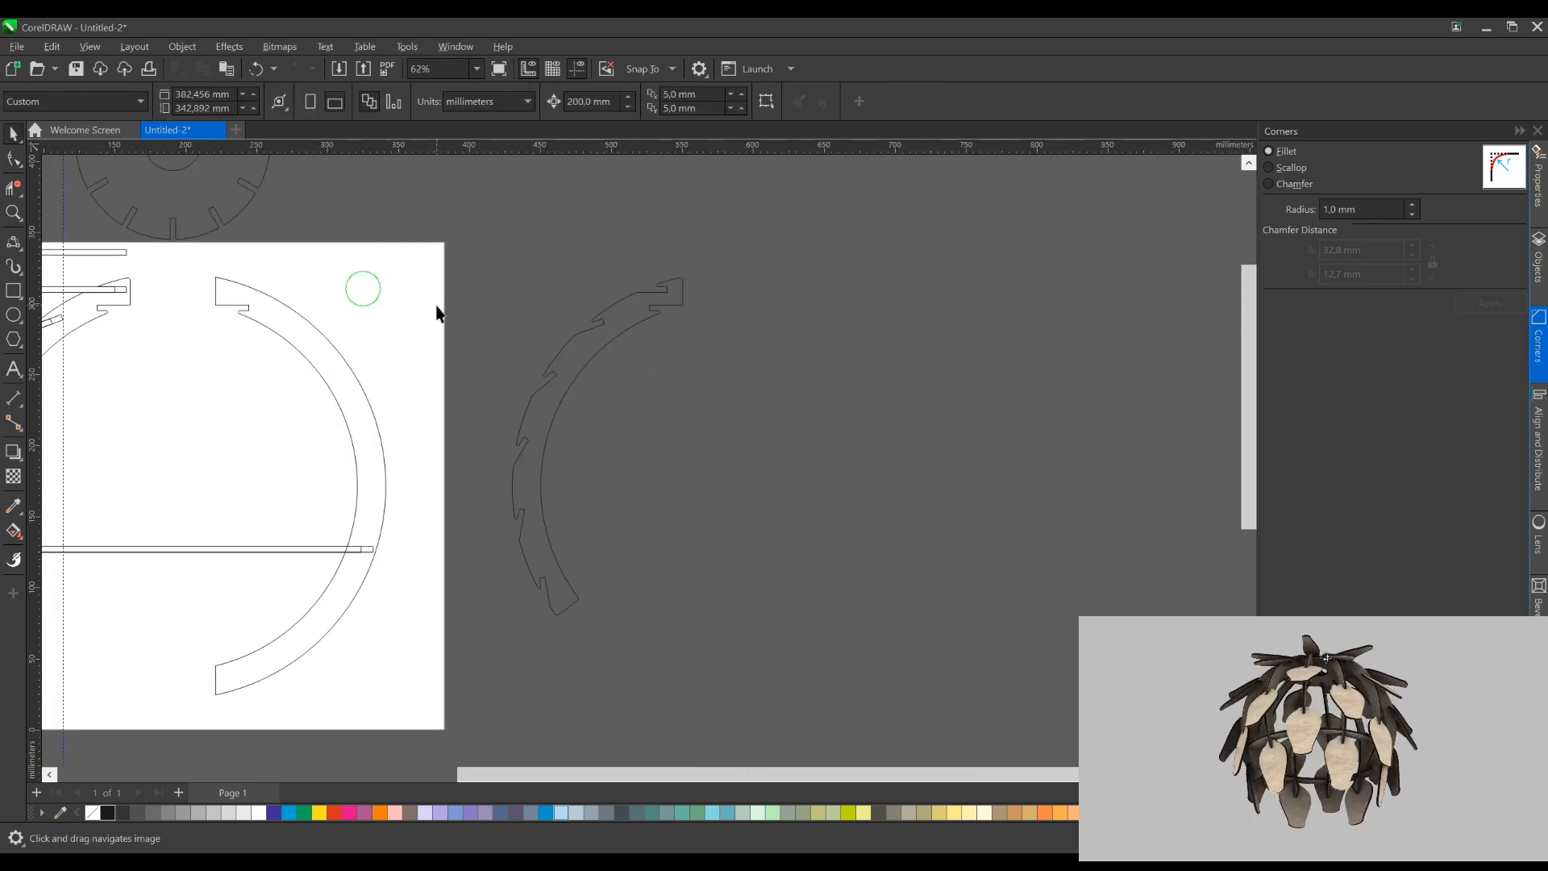
left_click(589, 347)
scroll(585, 347, "down", 2)
scroll(582, 355, "up", 2)
left_click_drag(582, 361, 663, 410)
right_click(663, 409)
key("ctrl+r")
key("ctrl+r")
key("ctrl+r")
key("ctrl+r")
left_click_drag(851, 375, 562, 412)
key("ctrl+r")
key("ctrl+r")
key("ctrl+r")
key("ctrl+r")
key("ctrl+r")
key("ctrl+r")
scroll(501, 422, "down", 1)
Move the notched lower ring to the free area beneath the row of ribs
left_click_drag(1090, 653, 118, 250)
left_click(924, 624)
scroll(1048, 556, "down", 4)
left_click_drag(517, 734, 544, 527)
left_click_drag(593, 713, 193, 445)
left_click_drag(427, 607, 703, 608)
scroll(493, 343, "down", 1)
Move the slotted disc into the centre of the notched lower ring
left_click_drag(442, 157, 457, 284)
left_click_drag(495, 232, 360, 365)
left_click(595, 404)
left_click_drag(417, 315, 657, 703)
Move the row of six leaves so it lies above the row of ribs
left_click_drag(436, 406, 542, 412)
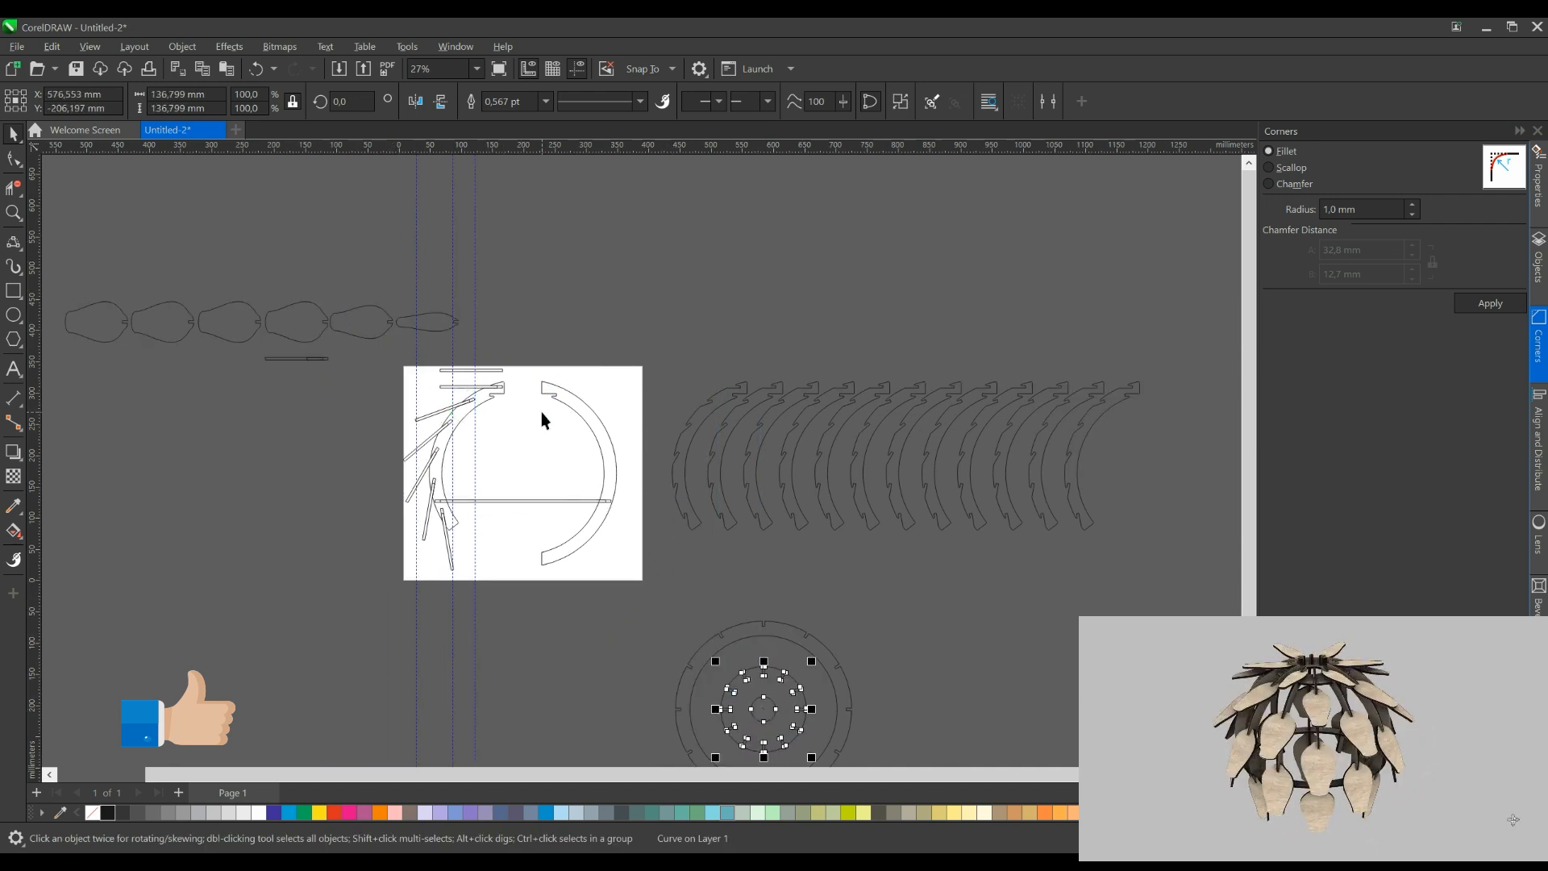
left_click_drag(365, 332, 460, 401)
left_click_drag(649, 425, 649, 425)
scroll(506, 320, "down", 1)
left_click_drag(506, 320, 445, 321)
left_click_drag(406, 385, 984, 384)
left_click(792, 333)
left_click_drag(726, 295, 552, 257)
scroll(545, 404, "up", 1)
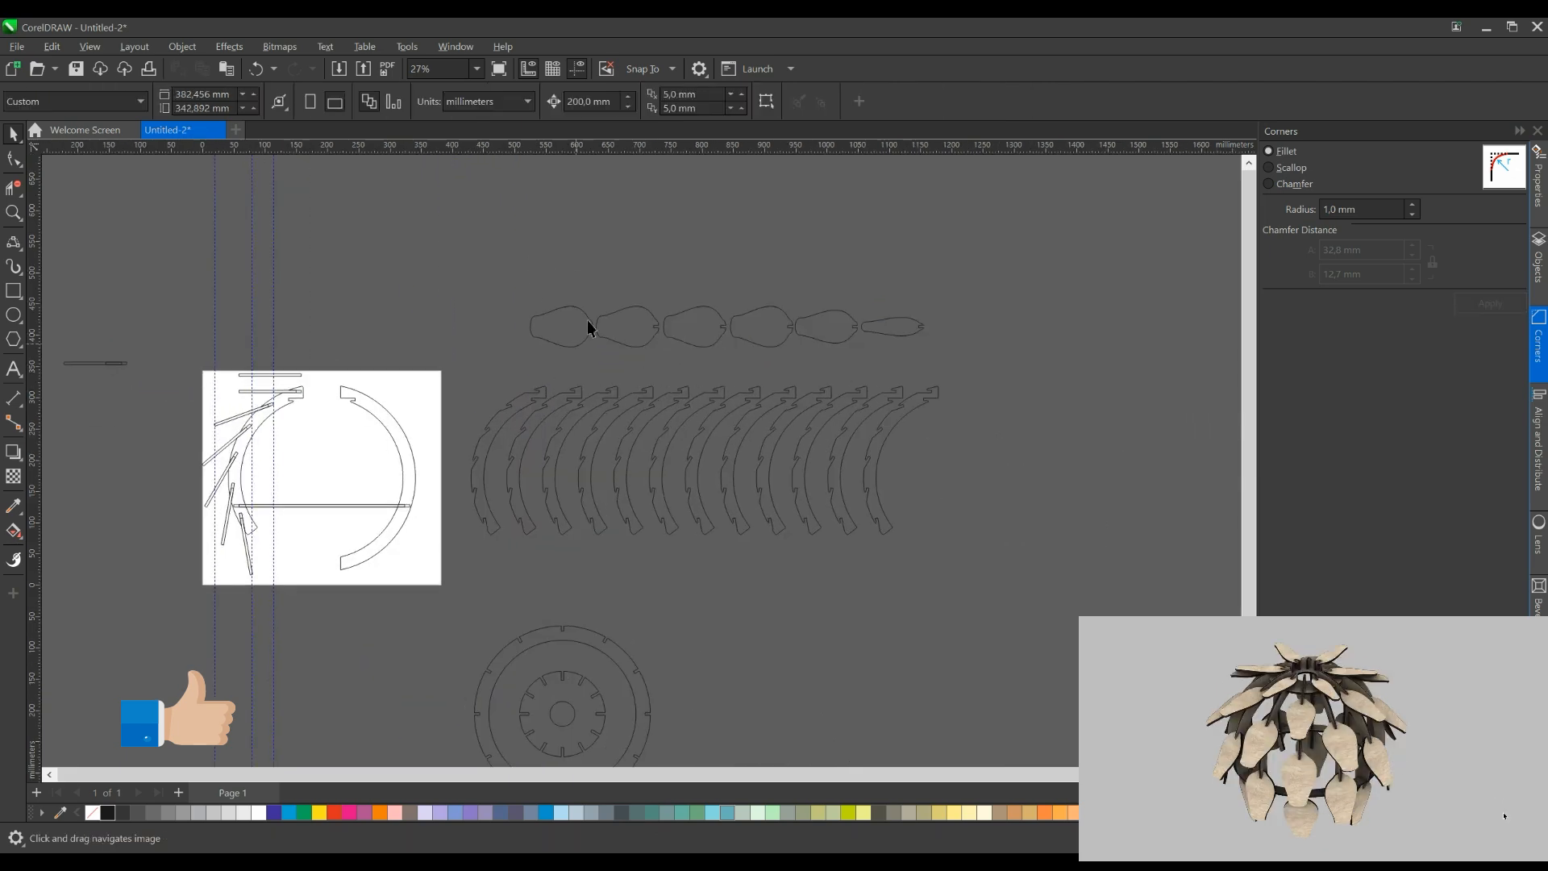
Delete the leftover construction strips, arcs and guidelines on and around the page
scroll(355, 242, "left", 1)
scroll(356, 242, "down", 1)
left_click_drag(96, 269, 504, 546)
key("Delete")
left_click(337, 401)
key("Delete")
left_click(279, 416)
key("Delete")
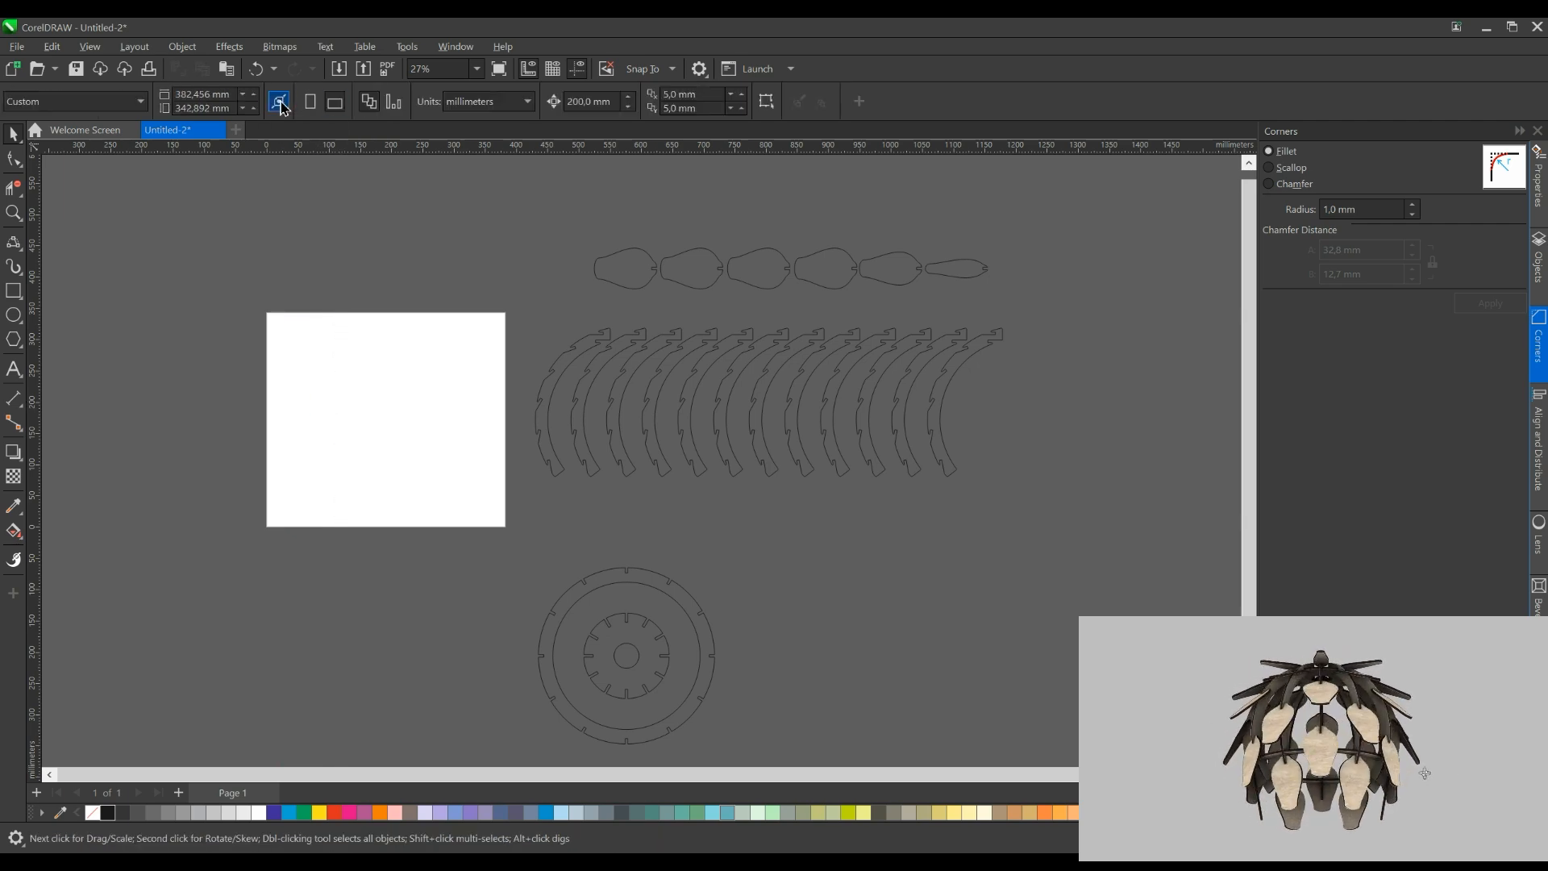
Fit the page size automatically around all the finished lampshade parts
left_click(280, 102)
left_click(299, 154)
left_click_drag(810, 476, 459, 449)
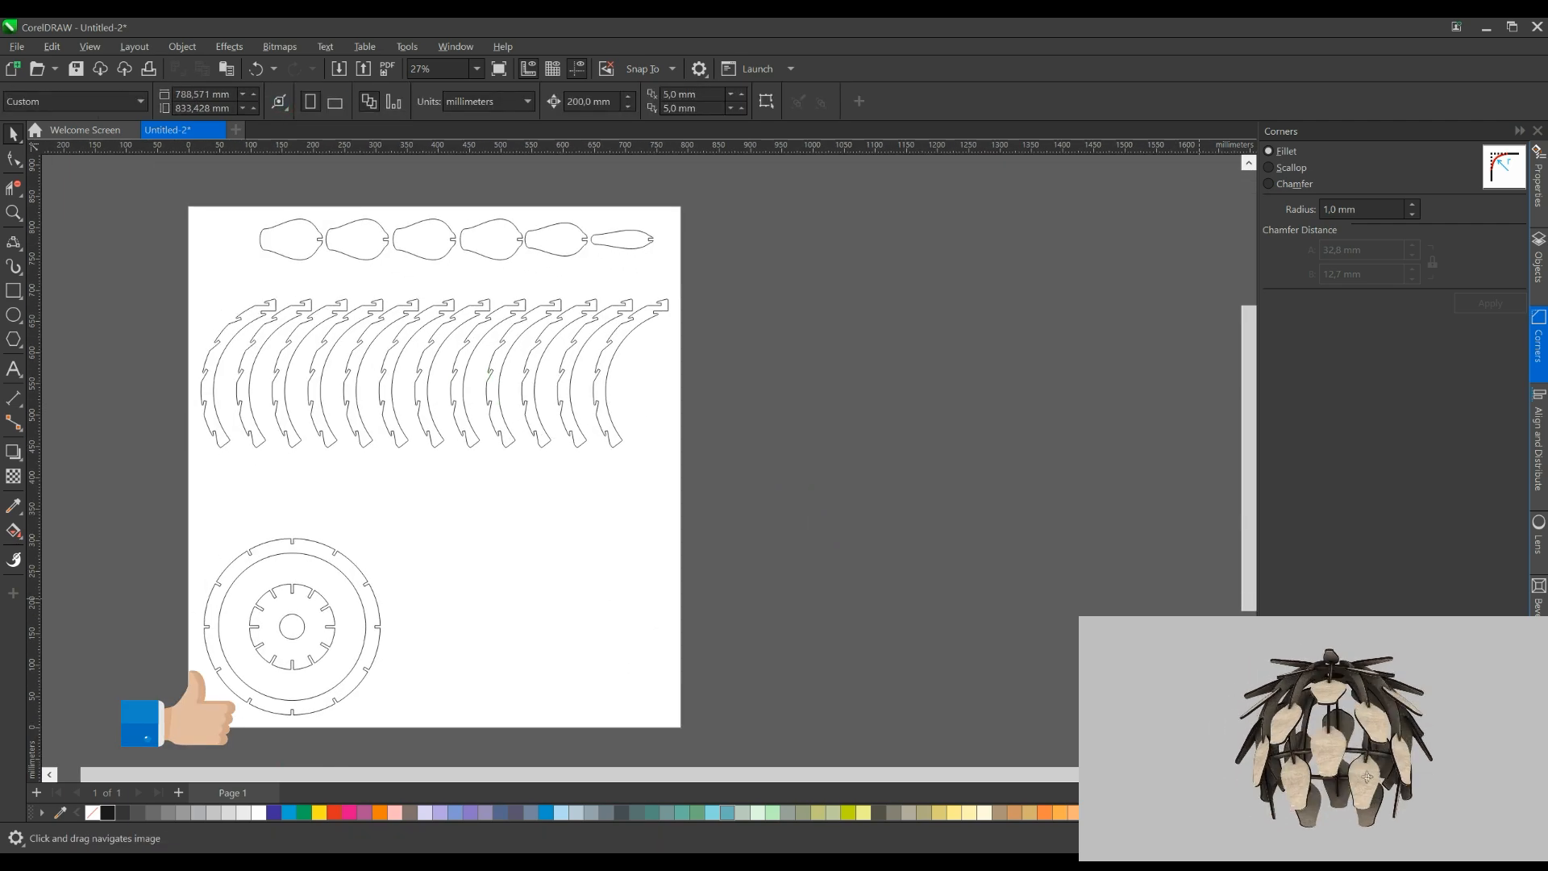
Delete the ten right-hand ribs, keeping only the two leftmost ones
scroll(562, 484, "up", 1)
scroll(352, 449, "up", 1)
scroll(384, 346, "up", 1)
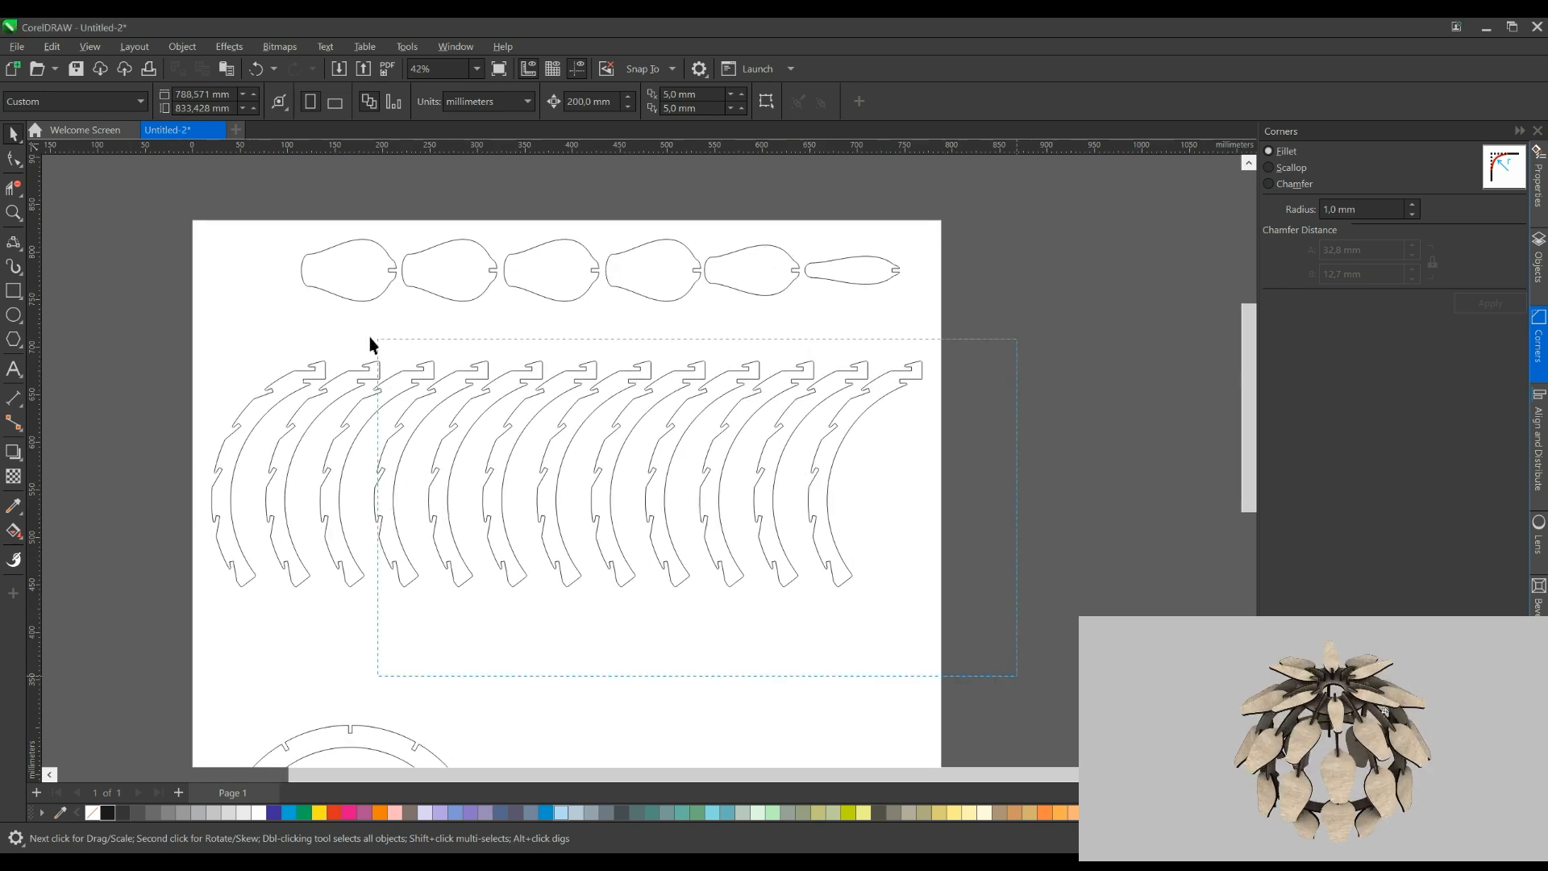
left_click_drag(312, 329, 997, 650)
key("Delete")
Remove the second notch from the top on the right rib by deleting its nodes and closing the outer curve
scroll(259, 411, "up", 2)
left_click(325, 413)
key("F10")
scroll(280, 422, "up", 4)
left_click(464, 325)
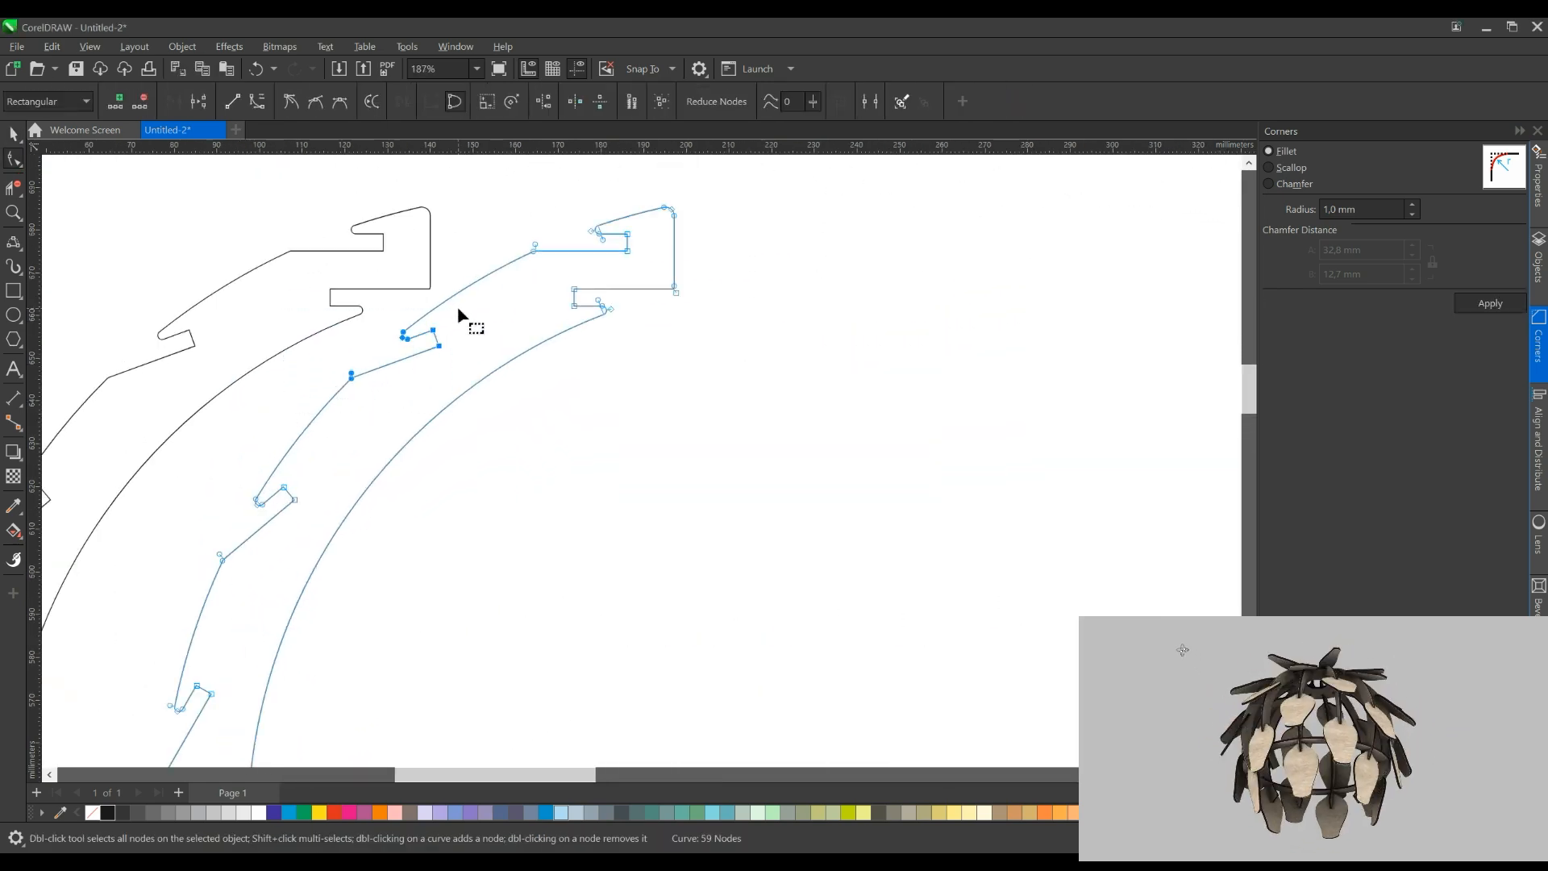
scroll(401, 335, "up", 3)
left_click(275, 452)
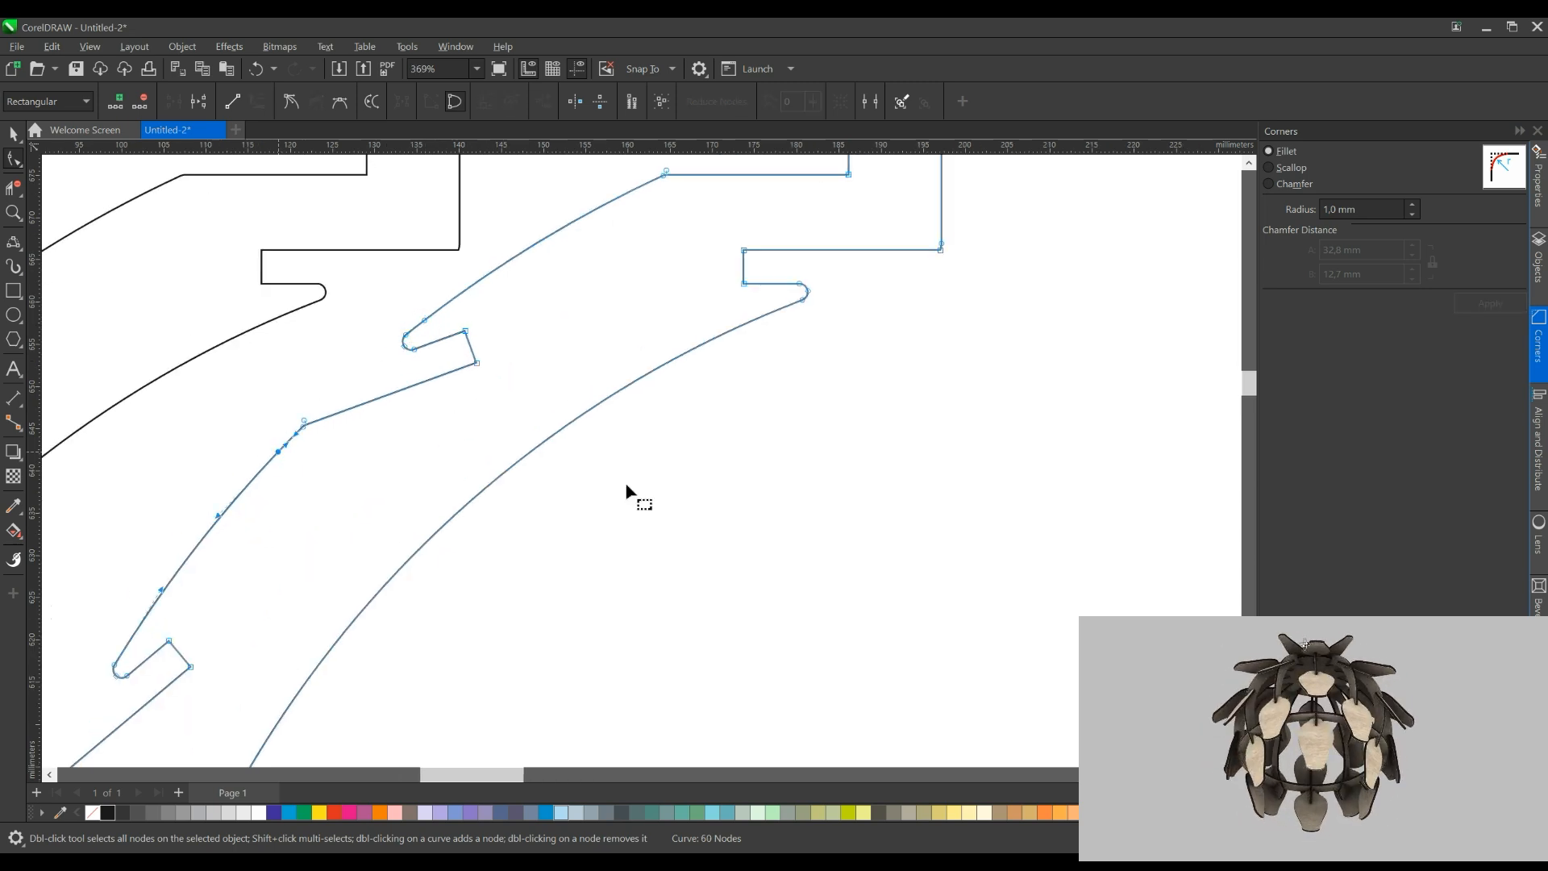
left_click_drag(229, 437, 582, 343)
key("Delete")
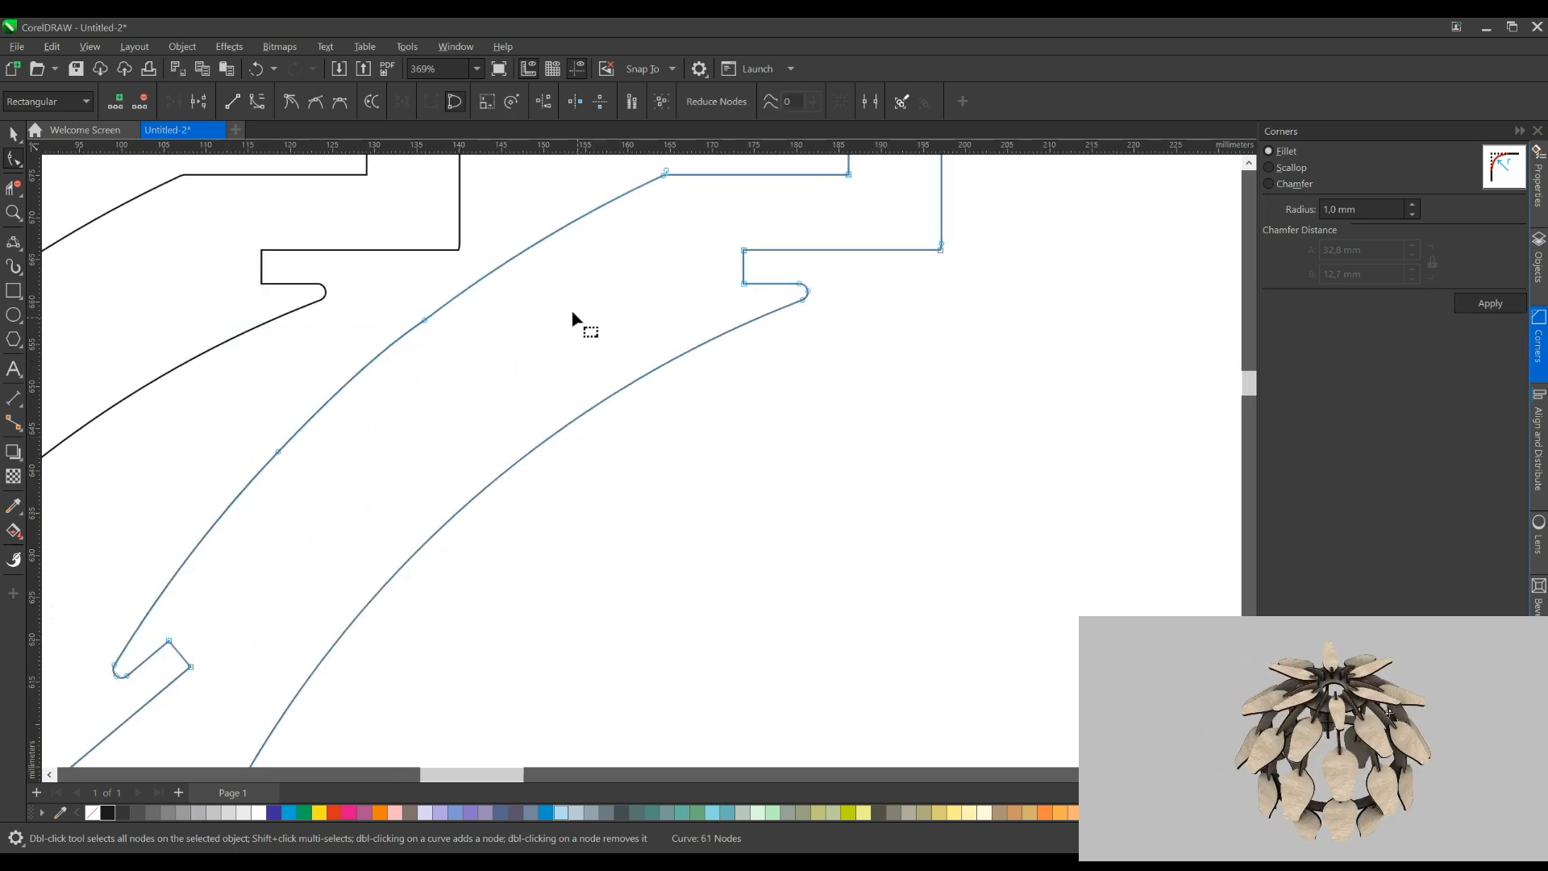
Remove the fourth notch from the top on the right rib's outer edge, leaving a continuous curve
scroll(570, 310, "down", 3)
left_click_drag(234, 701, 310, 395)
scroll(293, 445, "up", 2)
left_click(340, 331)
double_click(314, 504)
left_click_drag(268, 499, 524, 348)
key("Delete")
key("Delete")
Remove the lowest notch from the right rib and reshape the outer edge there into a smooth curve
scroll(355, 374, "down", 3)
scroll(356, 449, "up", 5)
key("Delete")
double_click(302, 391)
left_click_drag(311, 465, 363, 409)
key("Delete")
left_click_drag(363, 540, 439, 606)
key("Delete")
scroll(412, 573, "down", 3)
scroll(346, 503, "up", 3)
left_click(355, 443)
left_click_drag(432, 518, 429, 436)
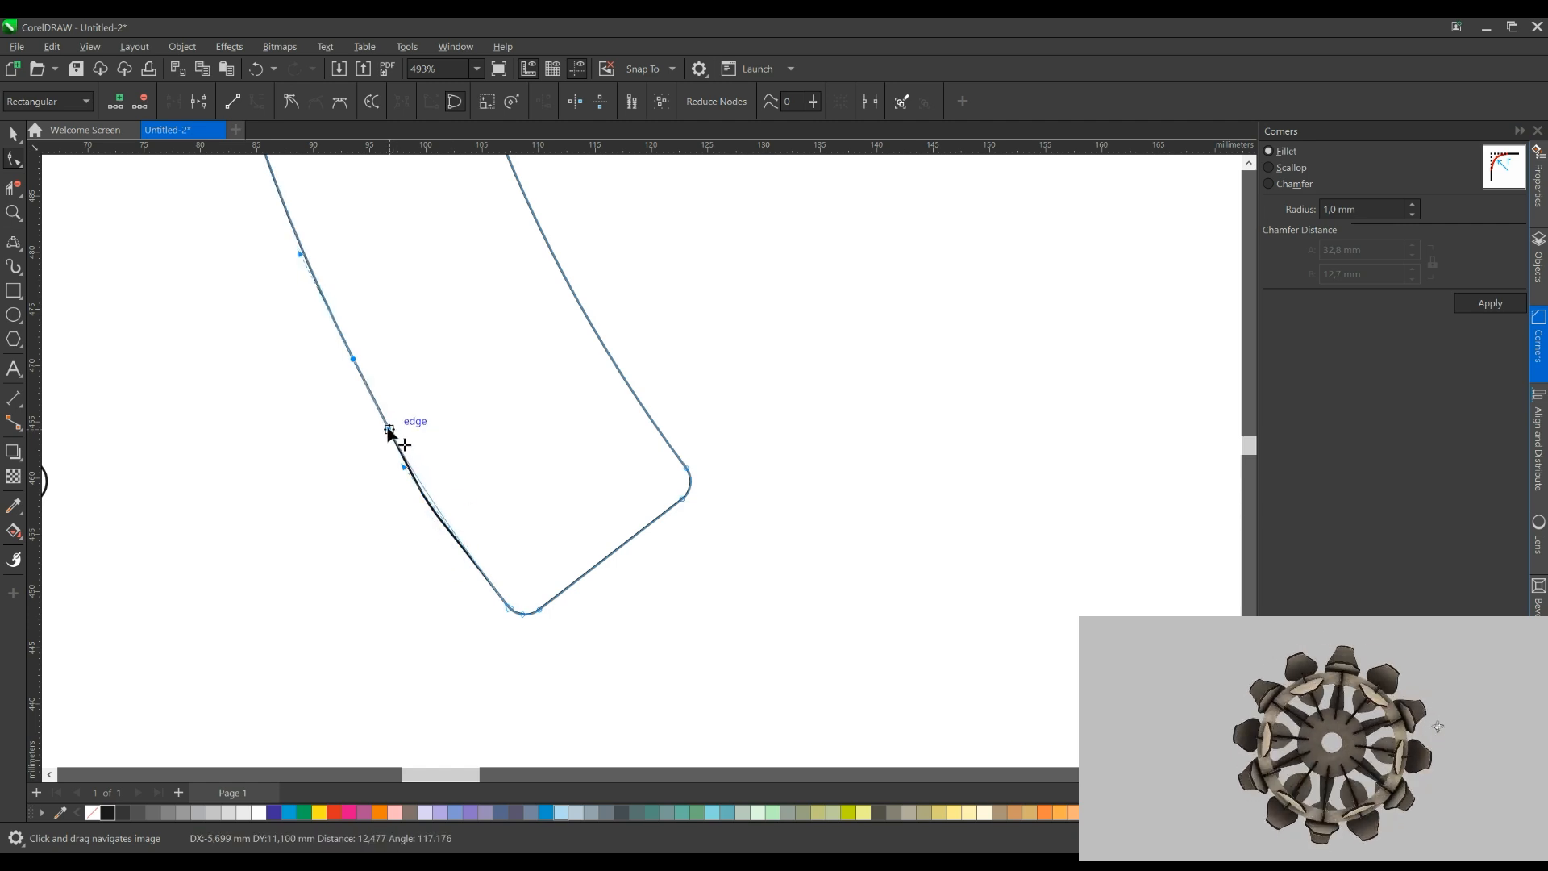
Remove the fifth notch from the top on the left rib and smooth the outer curve across the gap
scroll(565, 544, "down", 3)
left_click(274, 410)
scroll(268, 401, "up", 2)
double_click(279, 404)
double_click(244, 230)
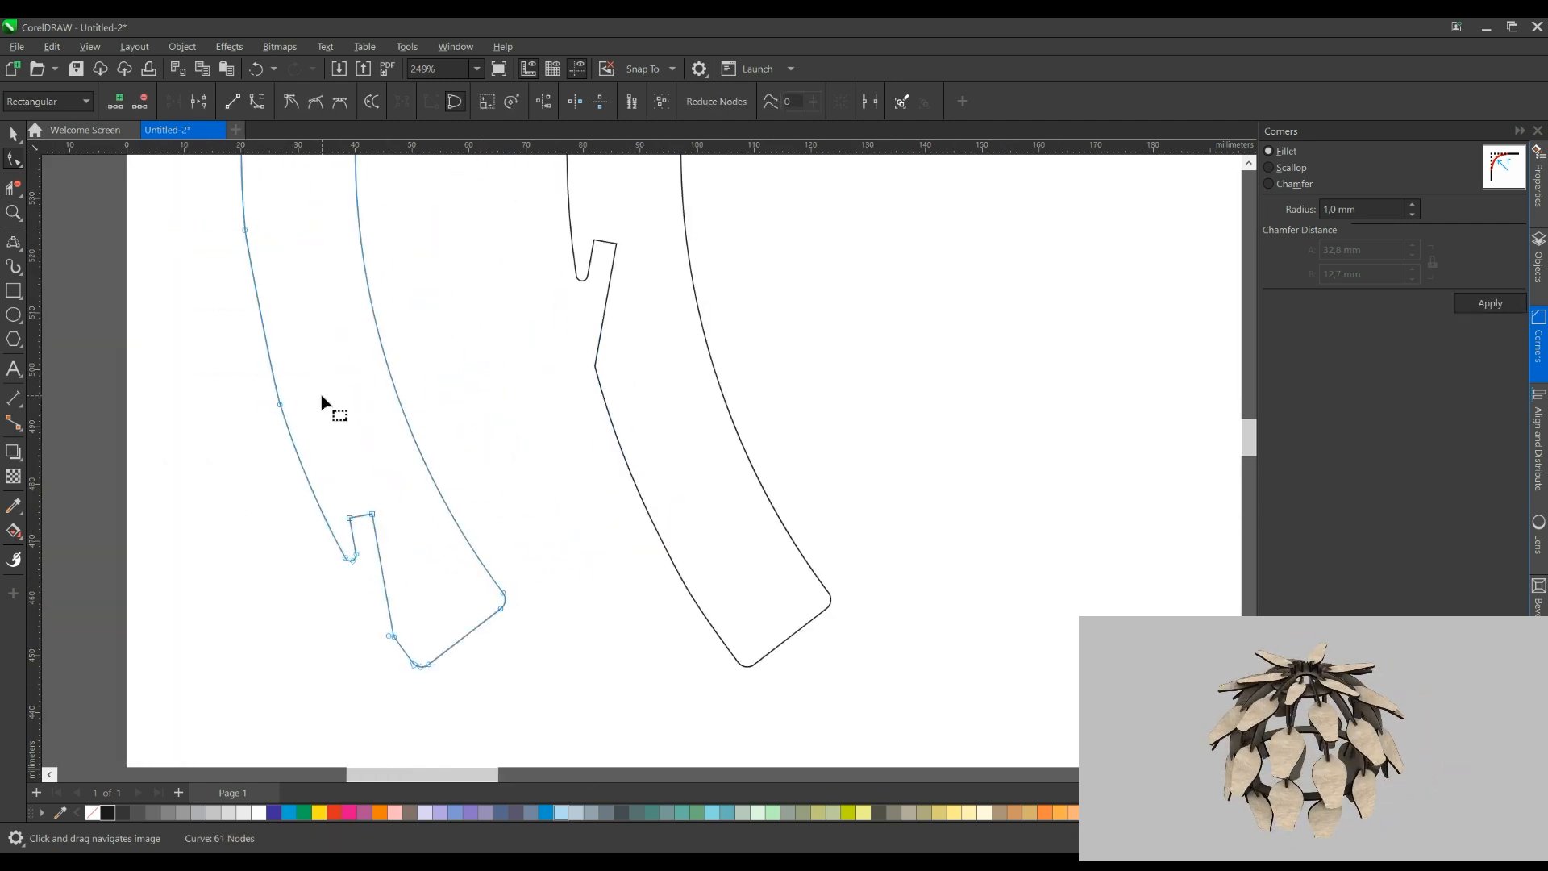
scroll(264, 265, "up", 1)
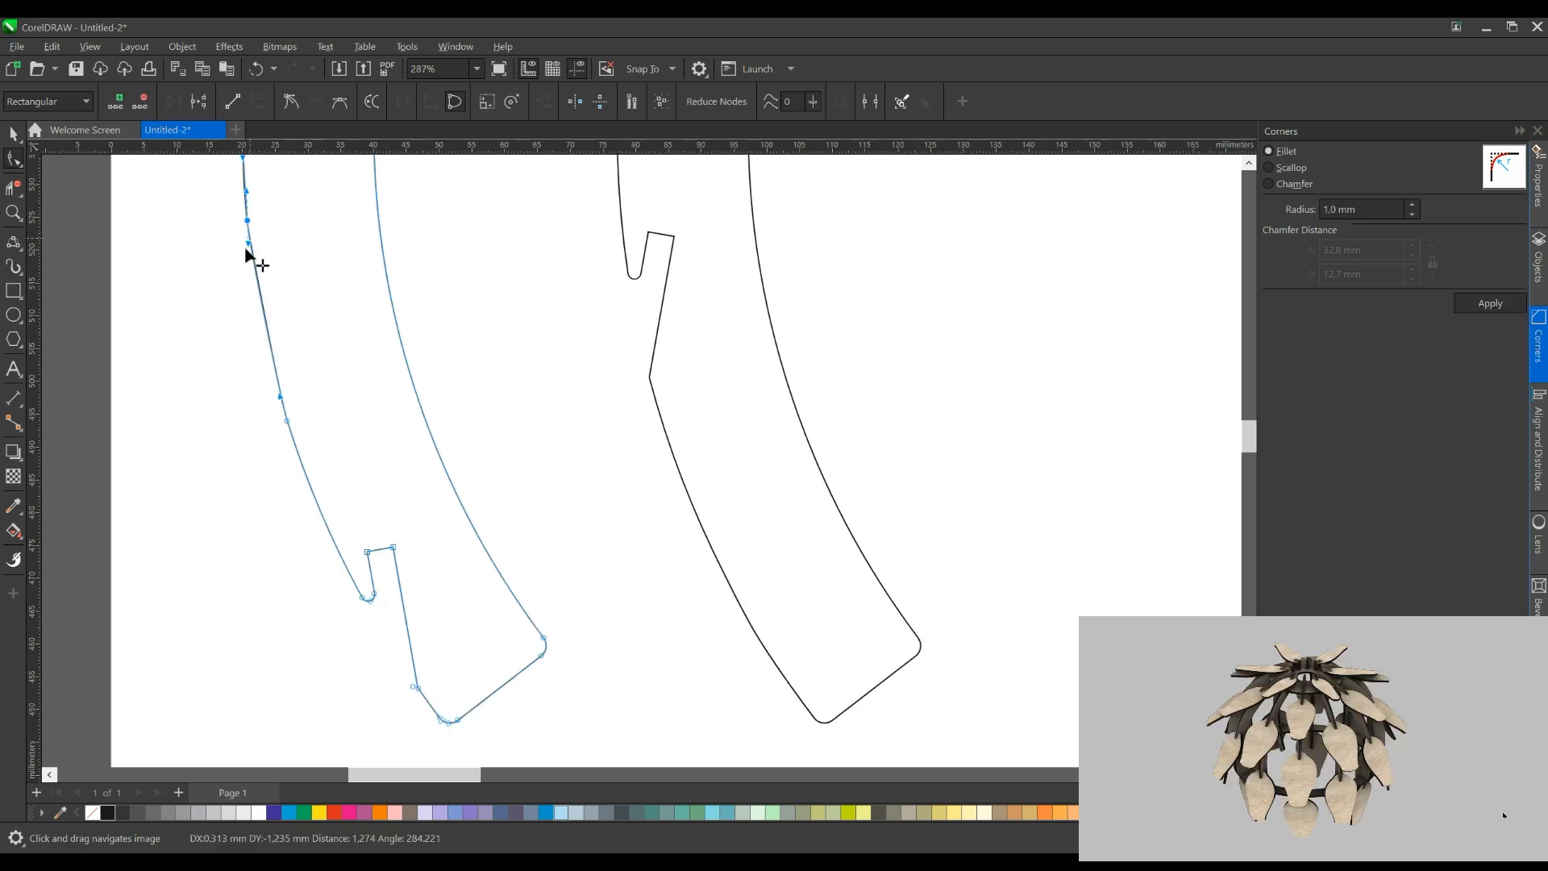
scroll(215, 520, "down", 5)
left_click_drag(264, 208, 241, 472)
left_click_drag(377, 232, 356, 293)
Remove the third notch from the top on the left rib and bend the replacement segment into the arc
scroll(249, 441, "up", 4)
left_click(296, 345)
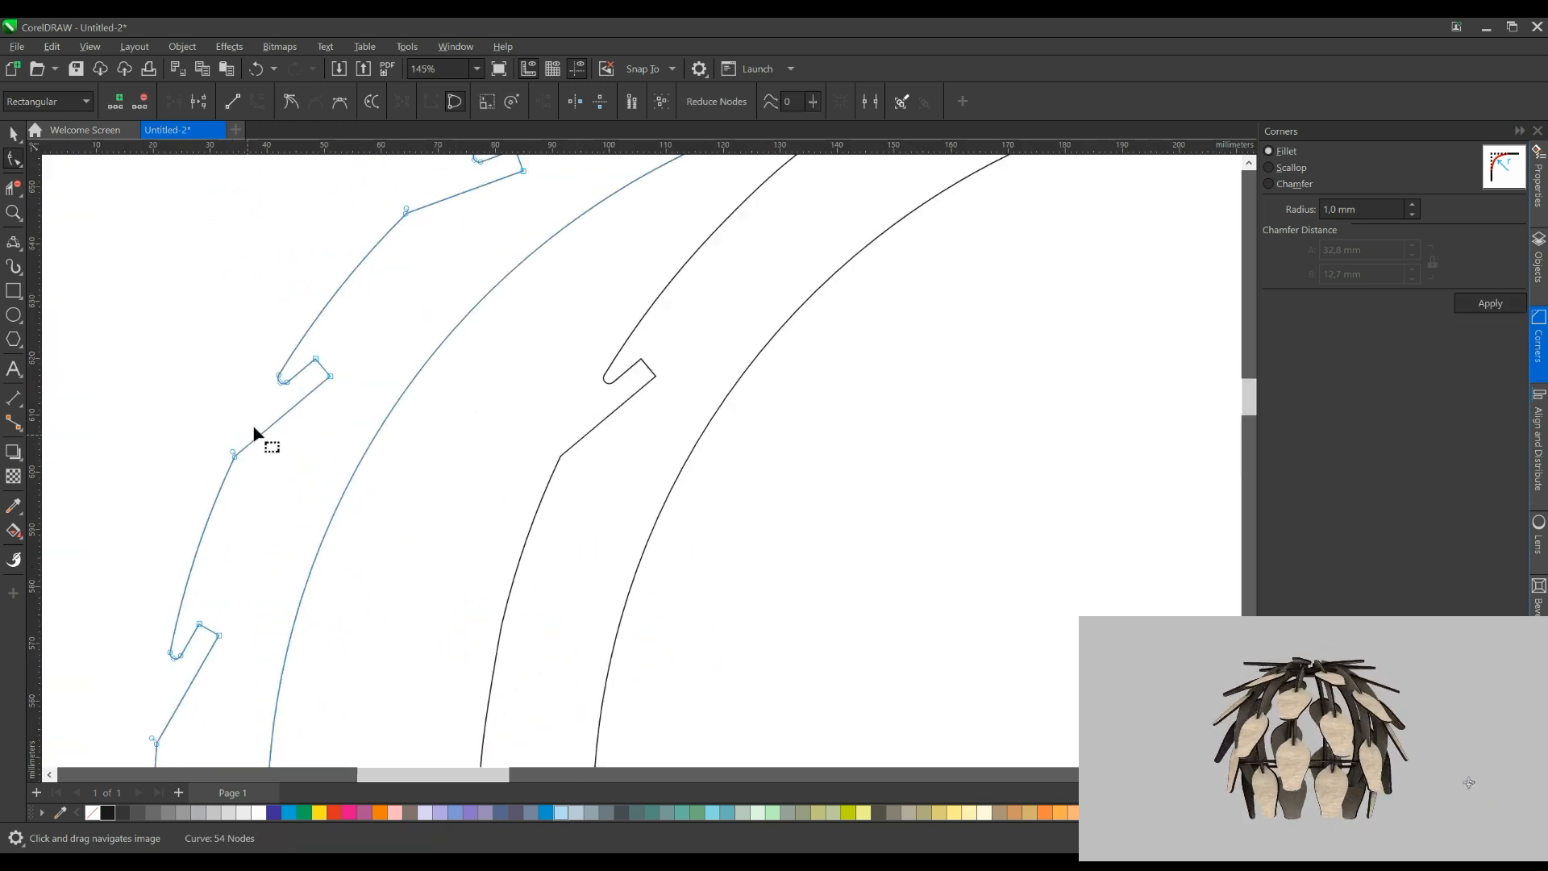
double_click(297, 348)
key("Delete")
scroll(327, 360, "up", 2)
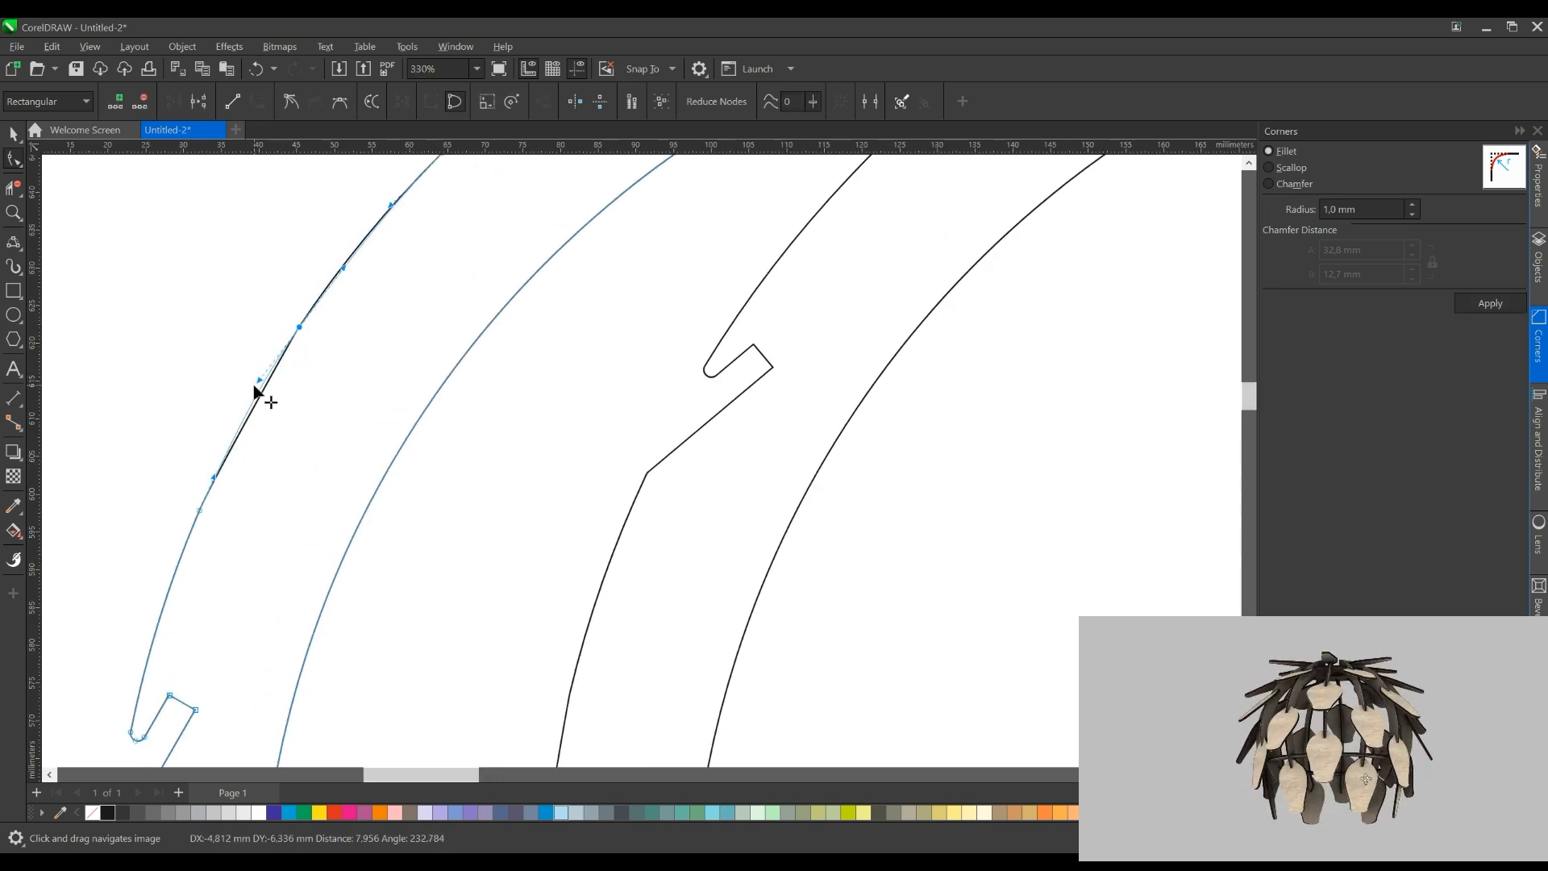
Remove the topmost notch from the left rib and smooth its outer edge up to the rounded tip
scroll(321, 335, "down", 2)
scroll(519, 248, "up", 3)
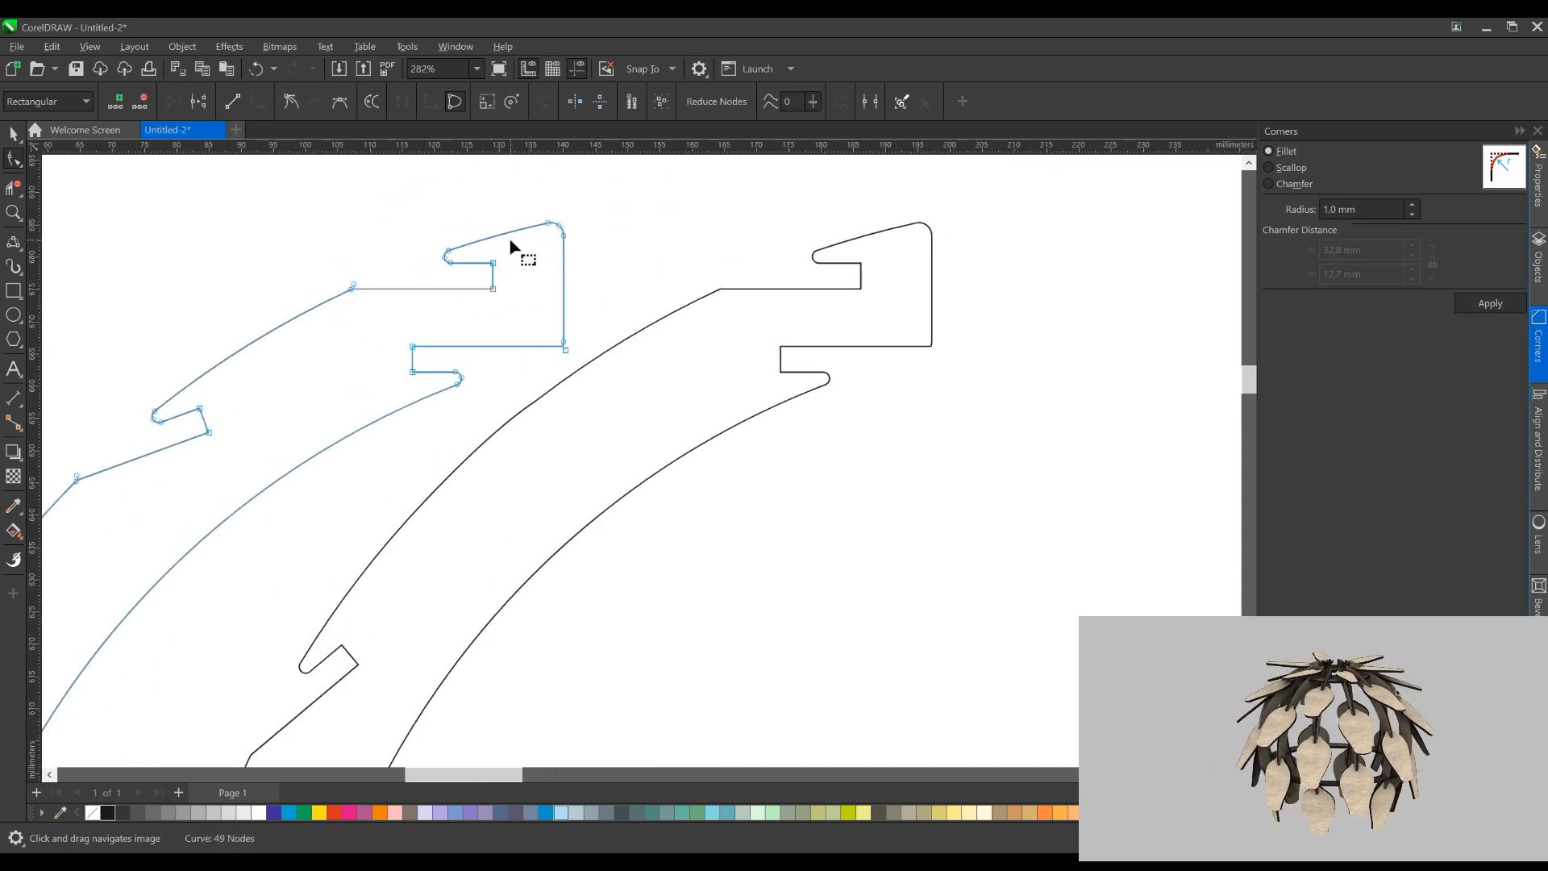
double_click(461, 245)
double_click(257, 327)
left_click_drag(286, 284, 330, 314)
key("Delete")
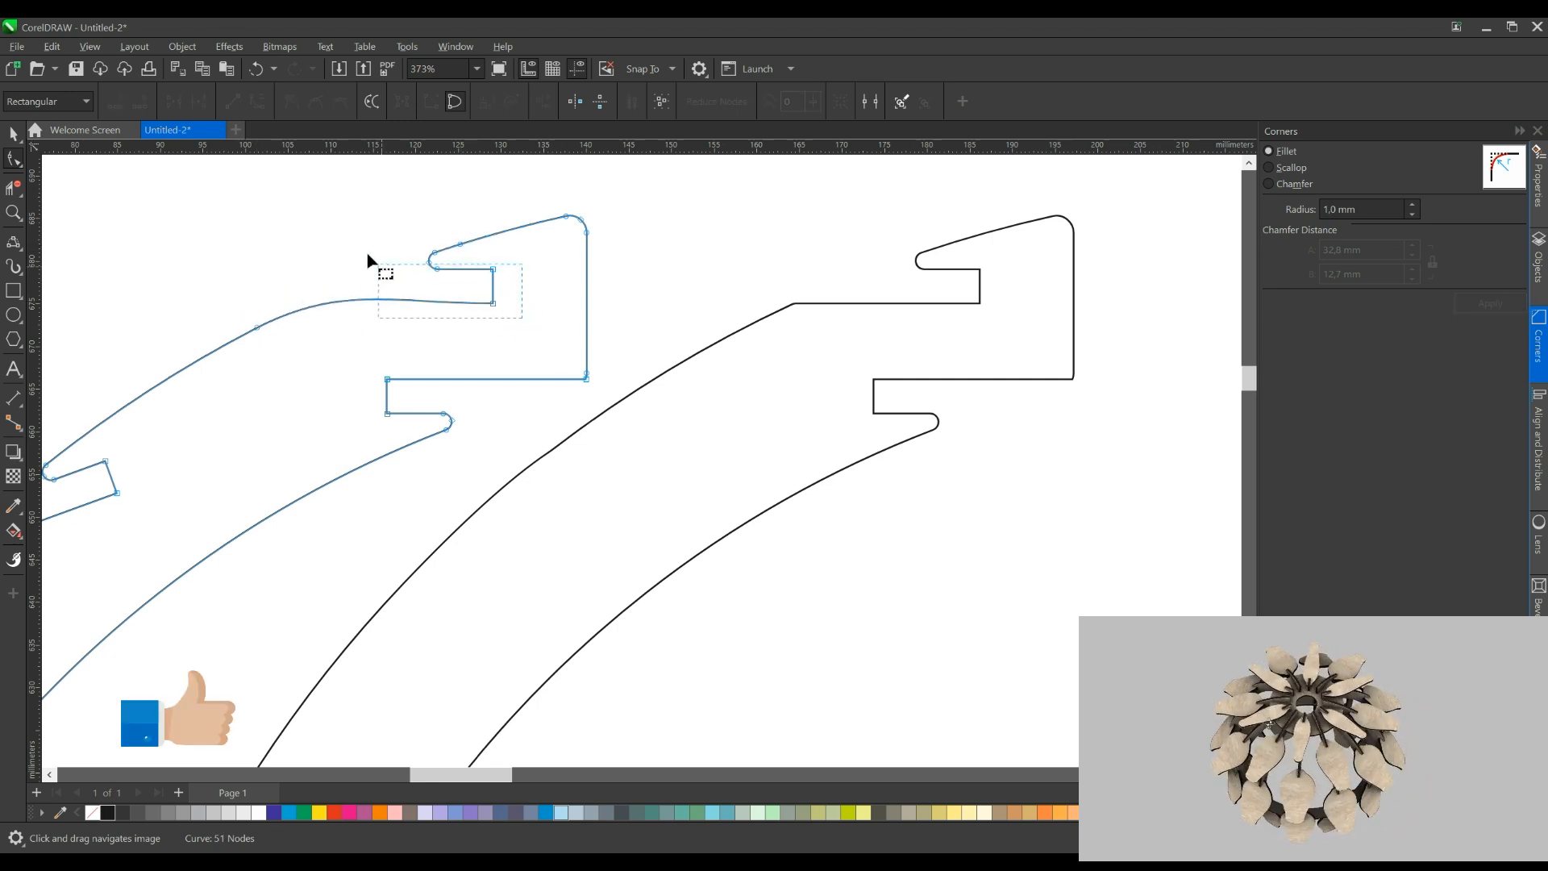
left_click_drag(496, 274, 497, 276)
scroll(429, 252, "up", 2)
scroll(428, 234, "down", 1)
left_click_drag(427, 231, 391, 248)
left_click_drag(446, 184, 524, 251)
key("Delete")
scroll(442, 263, "down", 6)
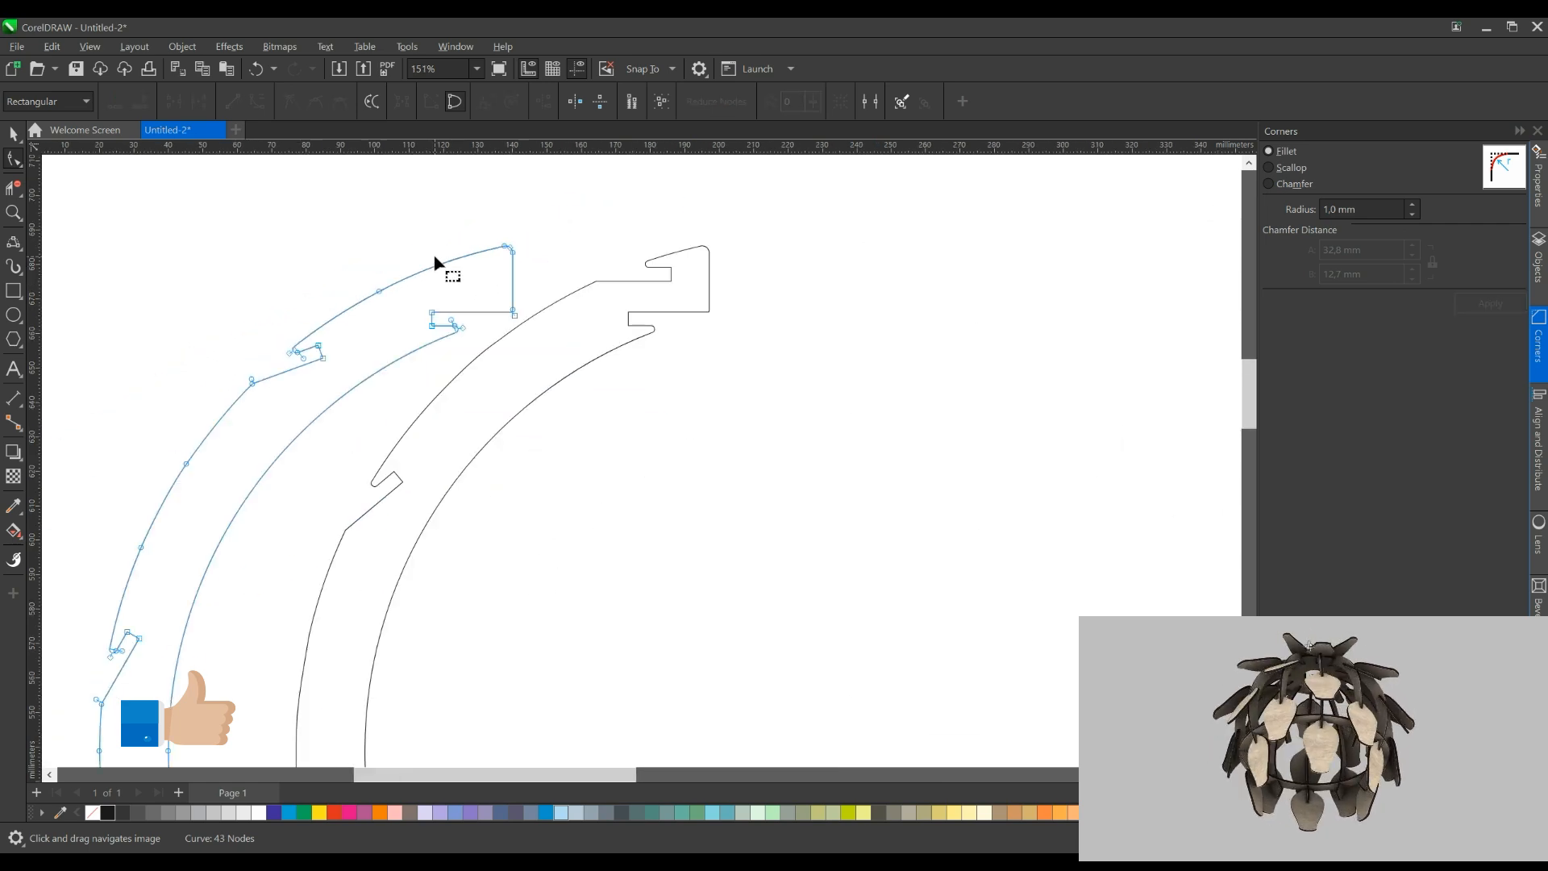
left_click(14, 136)
left_click(312, 250)
scroll(312, 251, "down", 3)
scroll(205, 302, "down", 1)
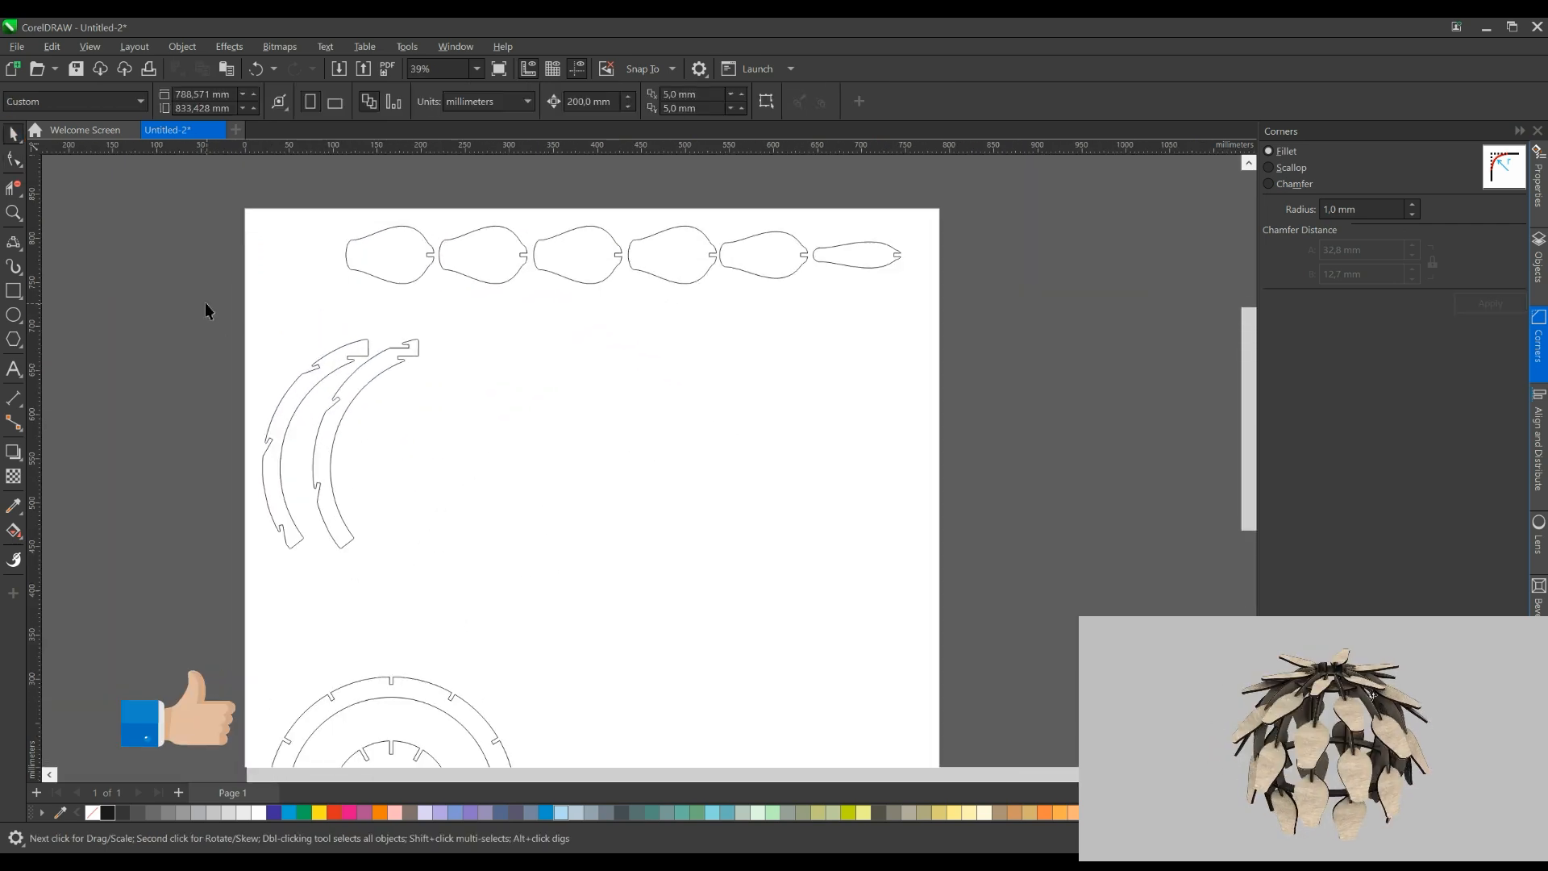
left_click(339, 403)
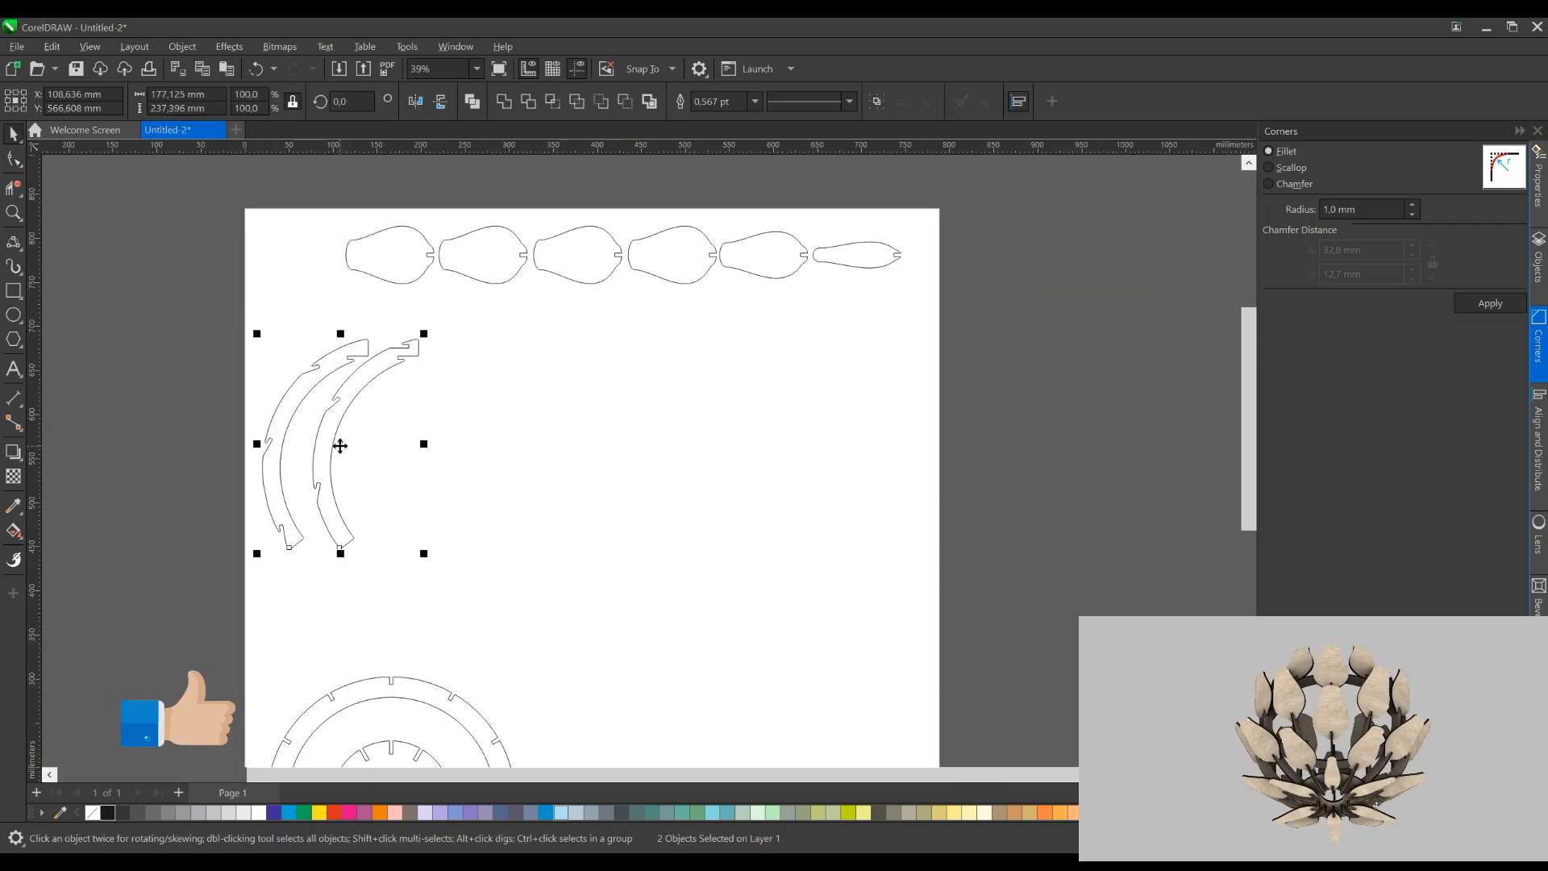
key("ctrl+z")
scroll(179, 474, "up", 4)
scroll(383, 282, "down", 5)
scroll(345, 298, "up", 1)
scroll(274, 468, "down", 2)
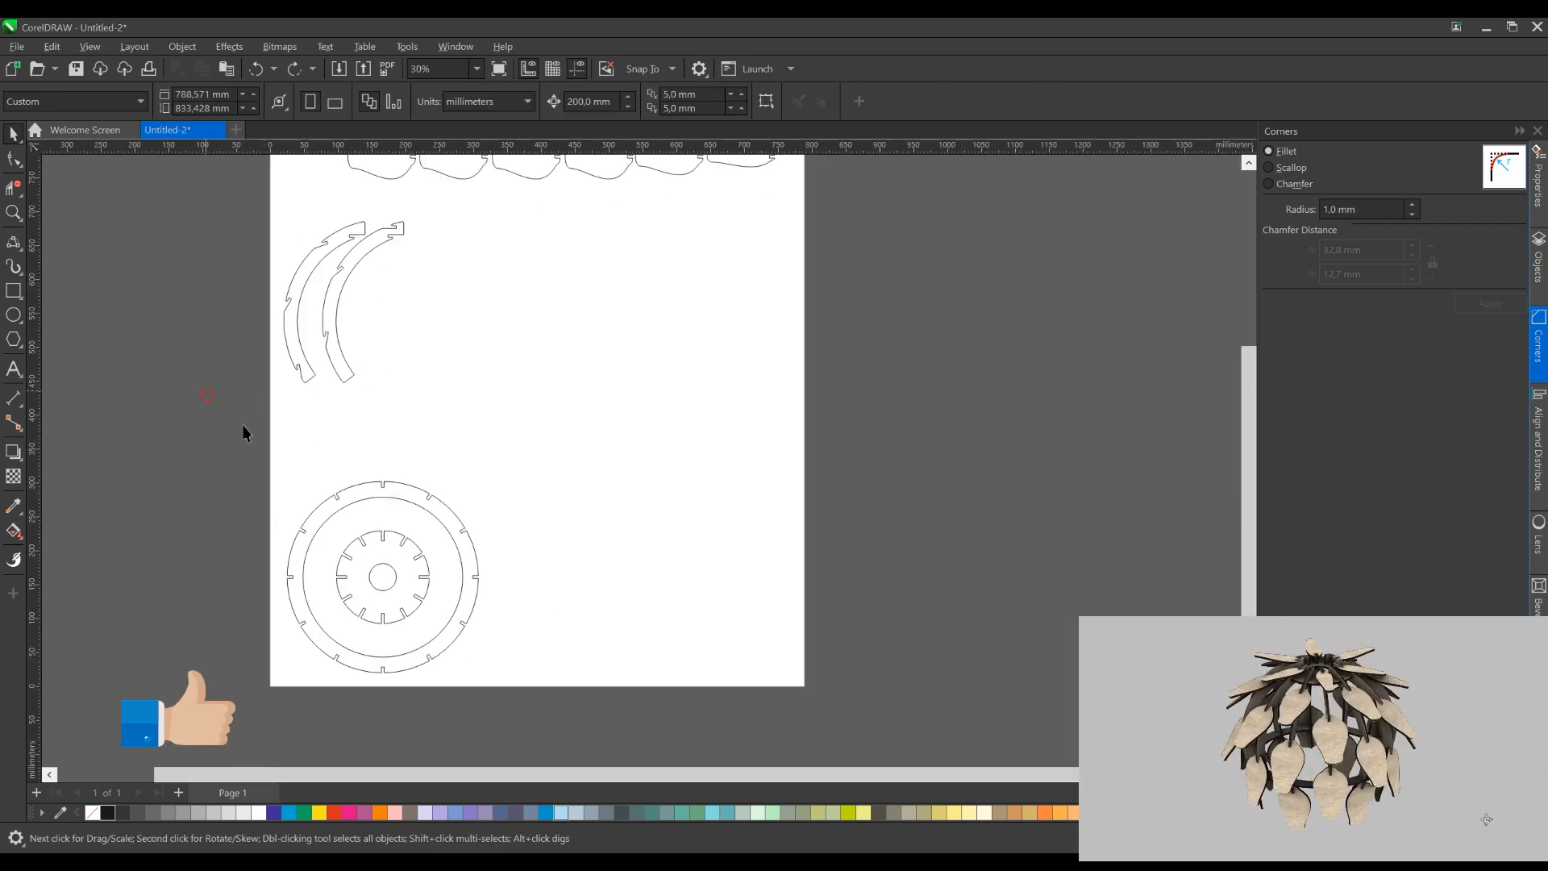
Move the notched ring and slotted disc up so the ring meets the lower part of the ribs
scroll(360, 564, "up", 2)
left_click_drag(339, 581, 463, 278)
scroll(463, 277, "up", 3)
mouse_move(443, 466)
left_mouse_down()
mouse_move(344, 245)
mouse_move(415, 313)
mouse_move(432, 456)
left_mouse_up()
scroll(321, 375, "down", 1)
scroll(352, 185, "up", 1)
left_click(197, 663)
scroll(204, 588, "up", 3)
Add a narrow rectangle across the lower part of the ribs as the cutter for the ring slot
left_click(13, 292)
scroll(246, 502, "up", 1)
left_click_drag(209, 482, 348, 498)
key("ctrl+z")
left_click(7, 139)
left_click(234, 497)
scroll(241, 512, "up", 2)
left_click_drag(177, 470, 372, 470)
scroll(241, 457, "down", 5)
Move the notched ring and slotted disc together back down below the ribs
left_click(329, 302)
left_click(418, 359, "shift")
scroll(418, 360, "down", 3)
left_click_drag(417, 397, 418, 607)
Position the narrow slot rectangle across the inner edge near the lower end of the overlapping ribs
scroll(308, 358, "up", 3)
scroll(363, 586, "down", 1)
scroll(301, 536, "up", 2)
left_click(273, 550)
left_click_drag(457, 528, 413, 553)
Place a copy of the rib with second, fourth and sixth notches, including its slot rectangle, beside the overlapping ribs
left_click(415, 441, "shift")
scroll(350, 493, "down", 2)
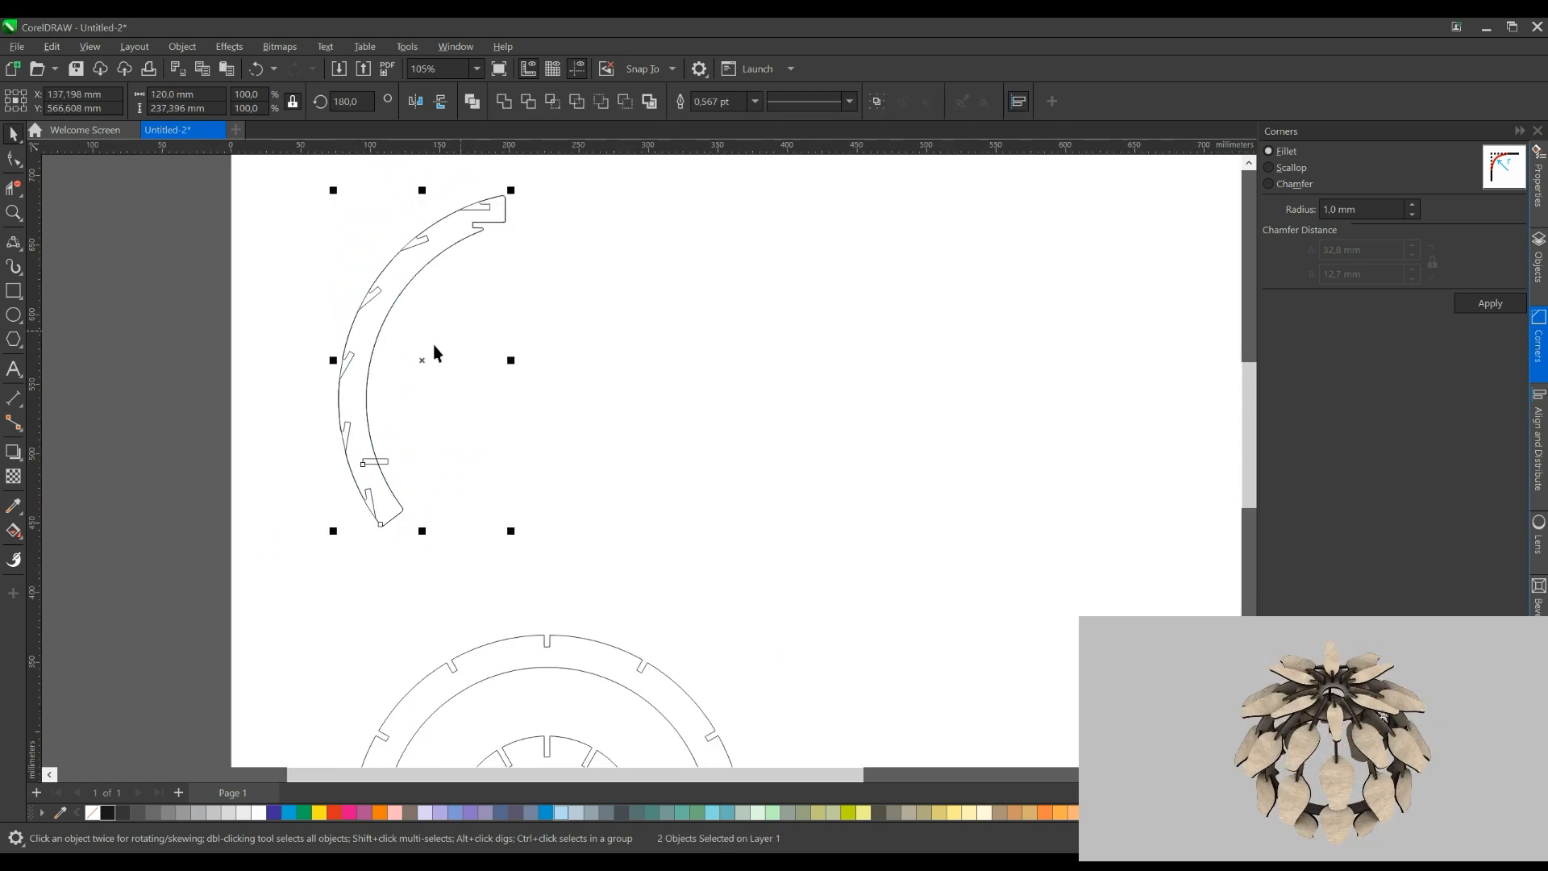
left_click_drag(559, 369, 559, 369)
left_click(474, 233)
Delete the duplicate rib from the overlapping pair, keeping the one with first, third and fifth notches
left_click(486, 196)
scroll(481, 188, "up", 2)
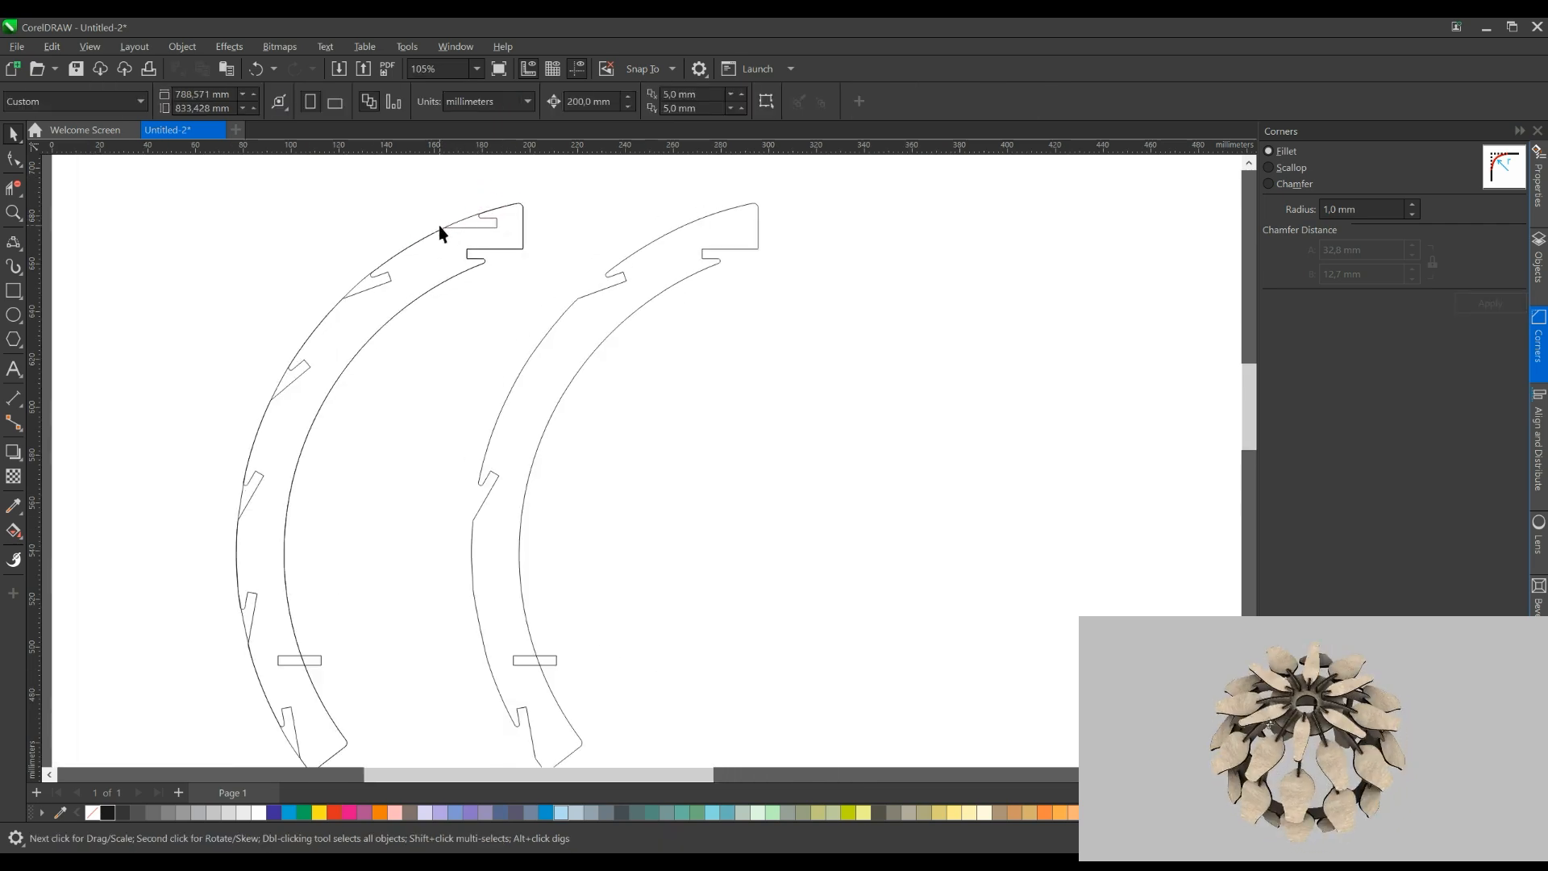
left_click(463, 221)
left_click_drag(404, 217, 322, 221)
key("Delete")
Subtract the narrow rectangles from both ribs to cut a ring slot into each inner edge
scroll(387, 224, "down", 2)
scroll(434, 492, "up", 1)
scroll(432, 580, "down", 1)
mouse_move(771, 572)
left_mouse_down()
mouse_move(415, 264)
mouse_move(425, 216)
left_mouse_up()
left_click(624, 100)
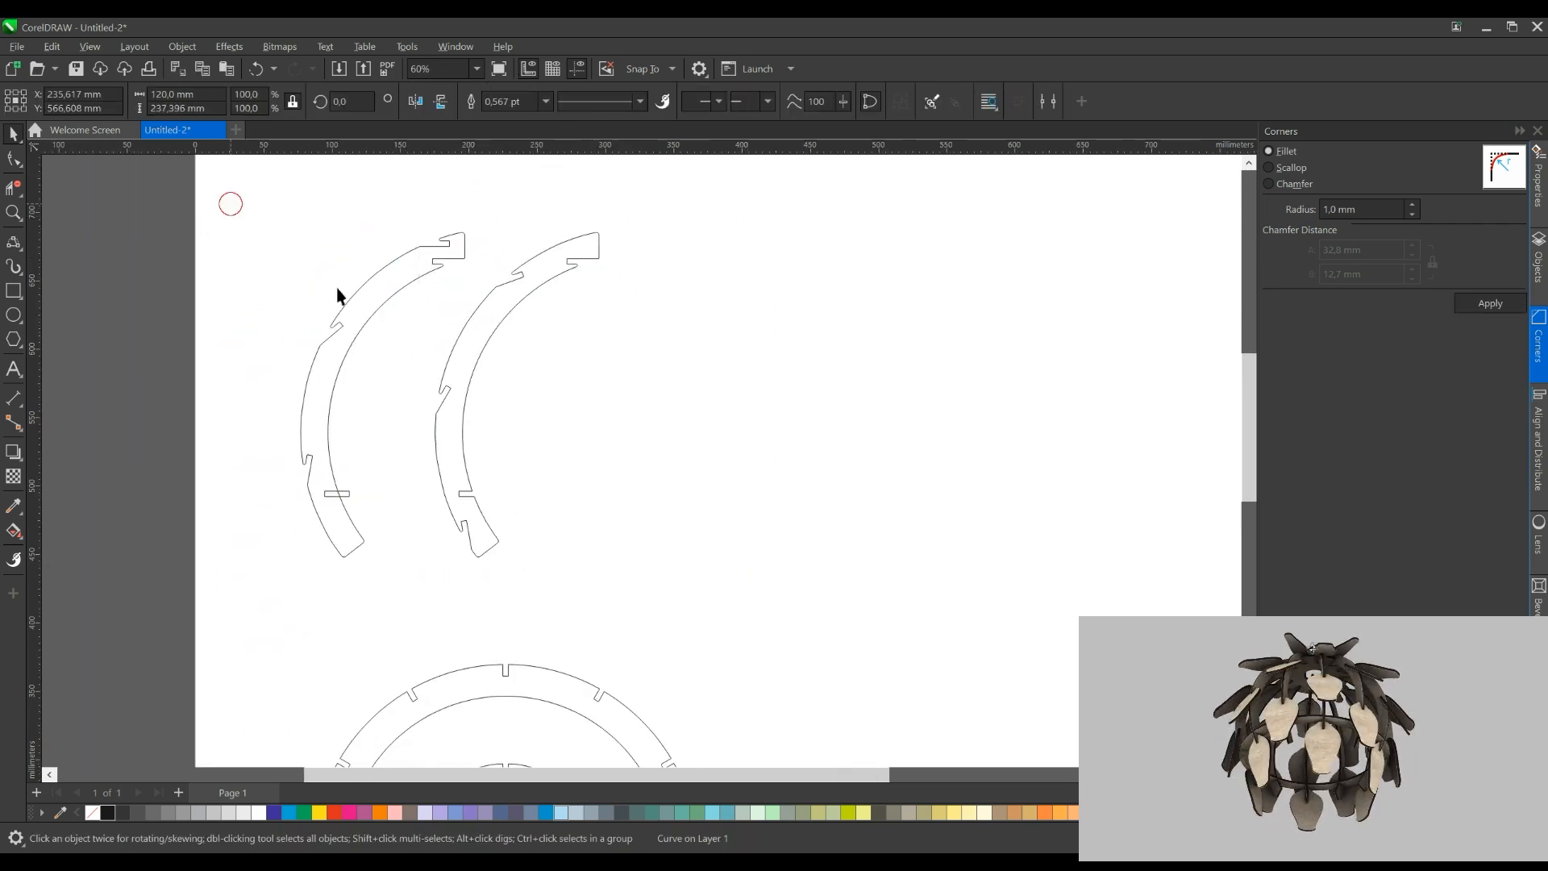
left_click_drag(493, 572, 500, 580)
left_click(618, 100)
left_click_drag(683, 567, 715, 607)
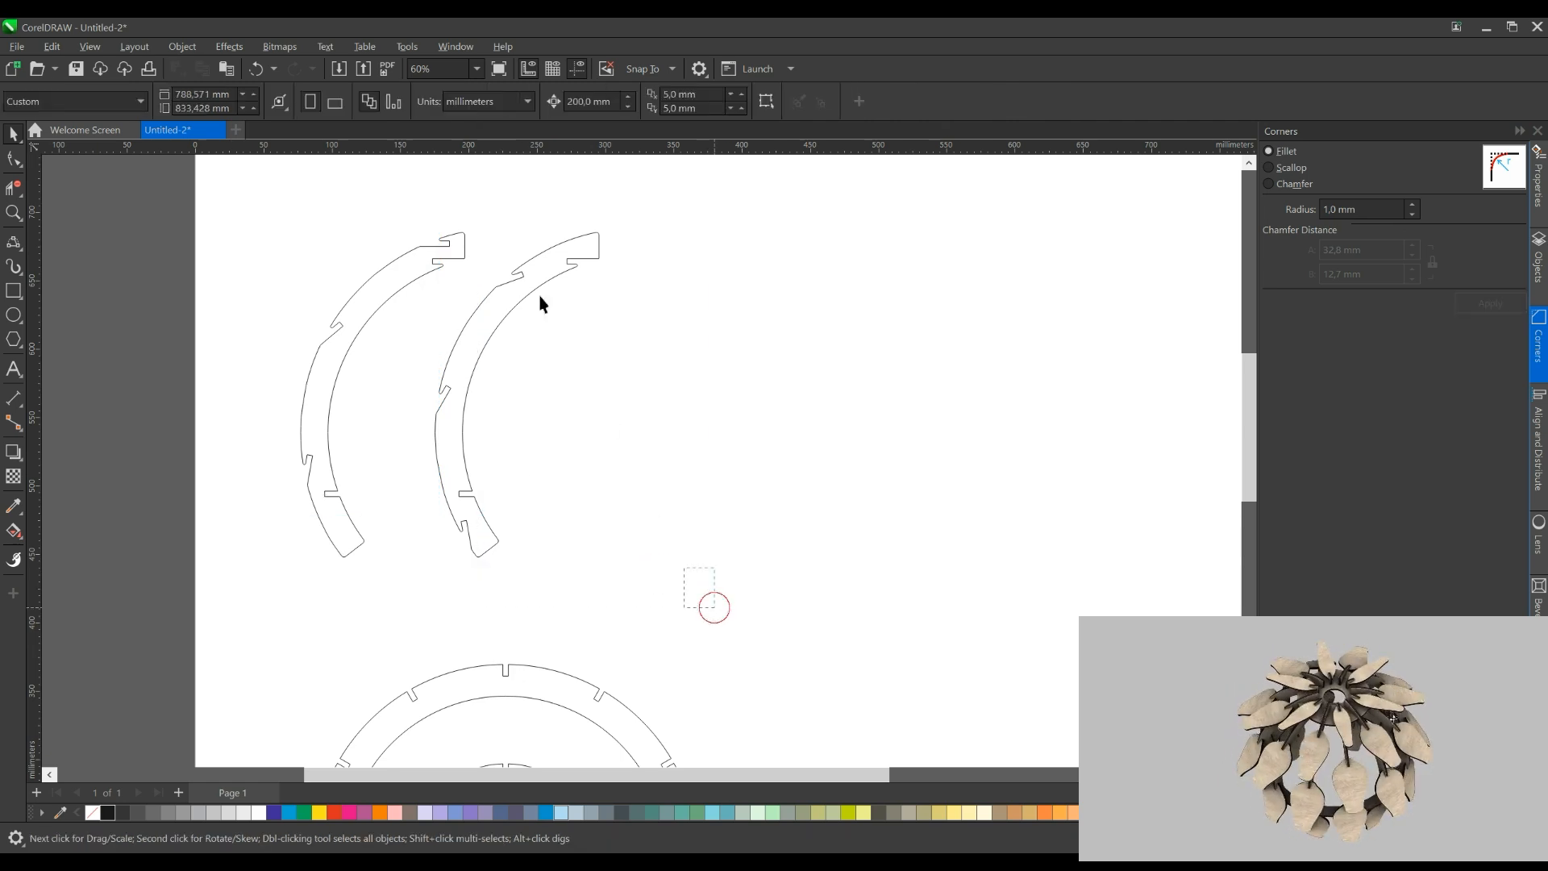
Move the right rib closer to the left one so the pair nests with a small gap
scroll(479, 393, "up", 1)
left_click_drag(481, 353, 433, 352)
scroll(377, 356, "down", 2)
Duplicate the rib pair to the right until twelve ribs form a row, and autofit the page around all parts
left_click_drag(625, 556, 266, 216)
left_click_drag(324, 335, 495, 365)
right_click(495, 365)
key("ctrl+r")
scroll(493, 367, "down", 4)
key("ctrl+r")
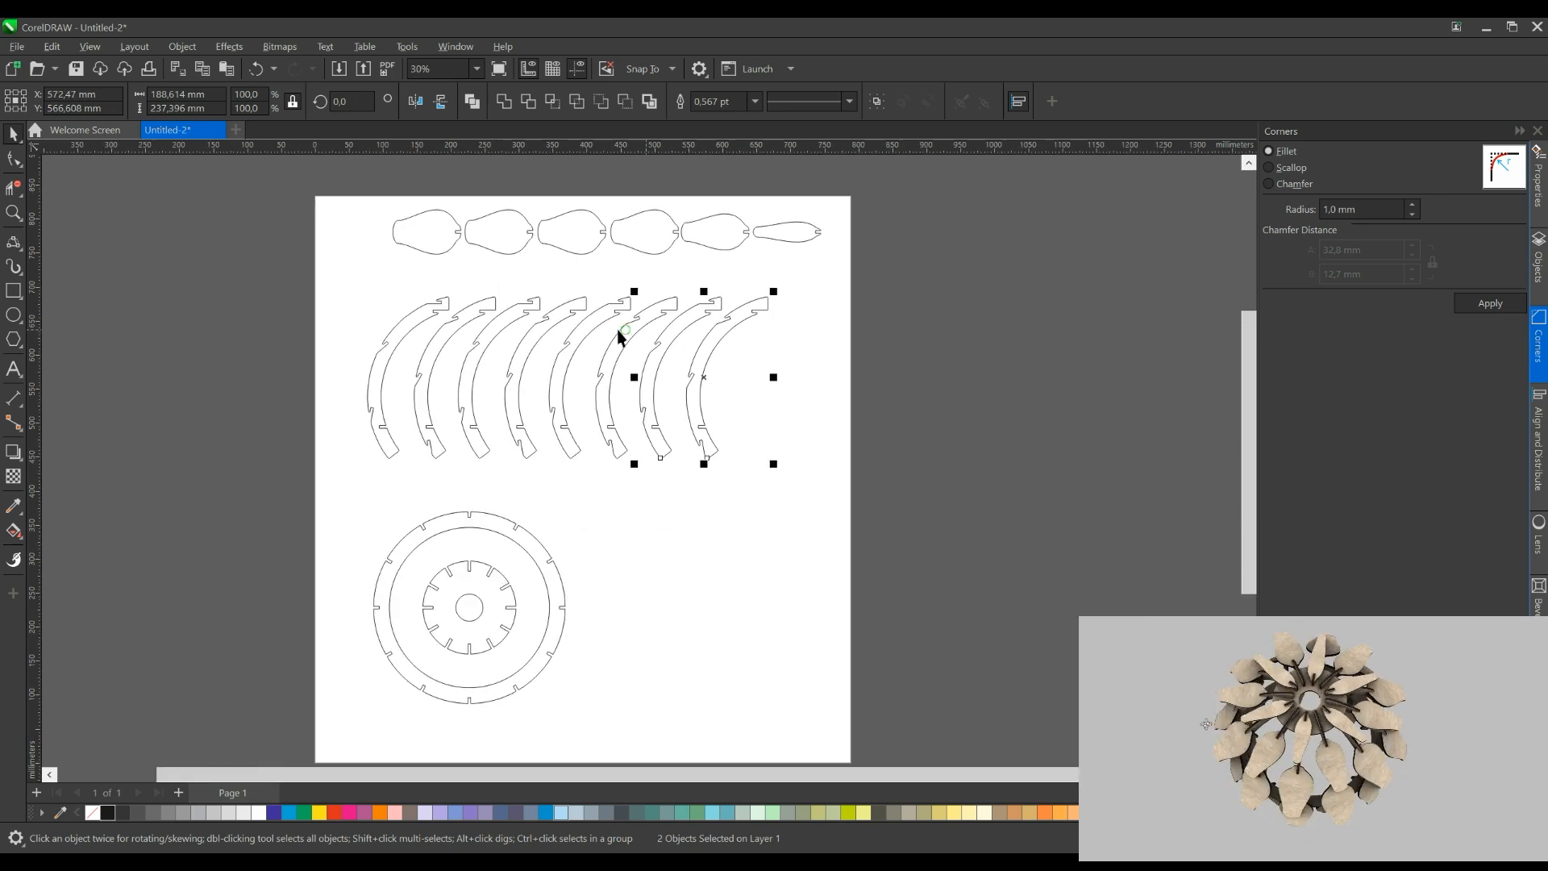
left_click_drag(621, 334, 421, 345)
key("ctrl+r")
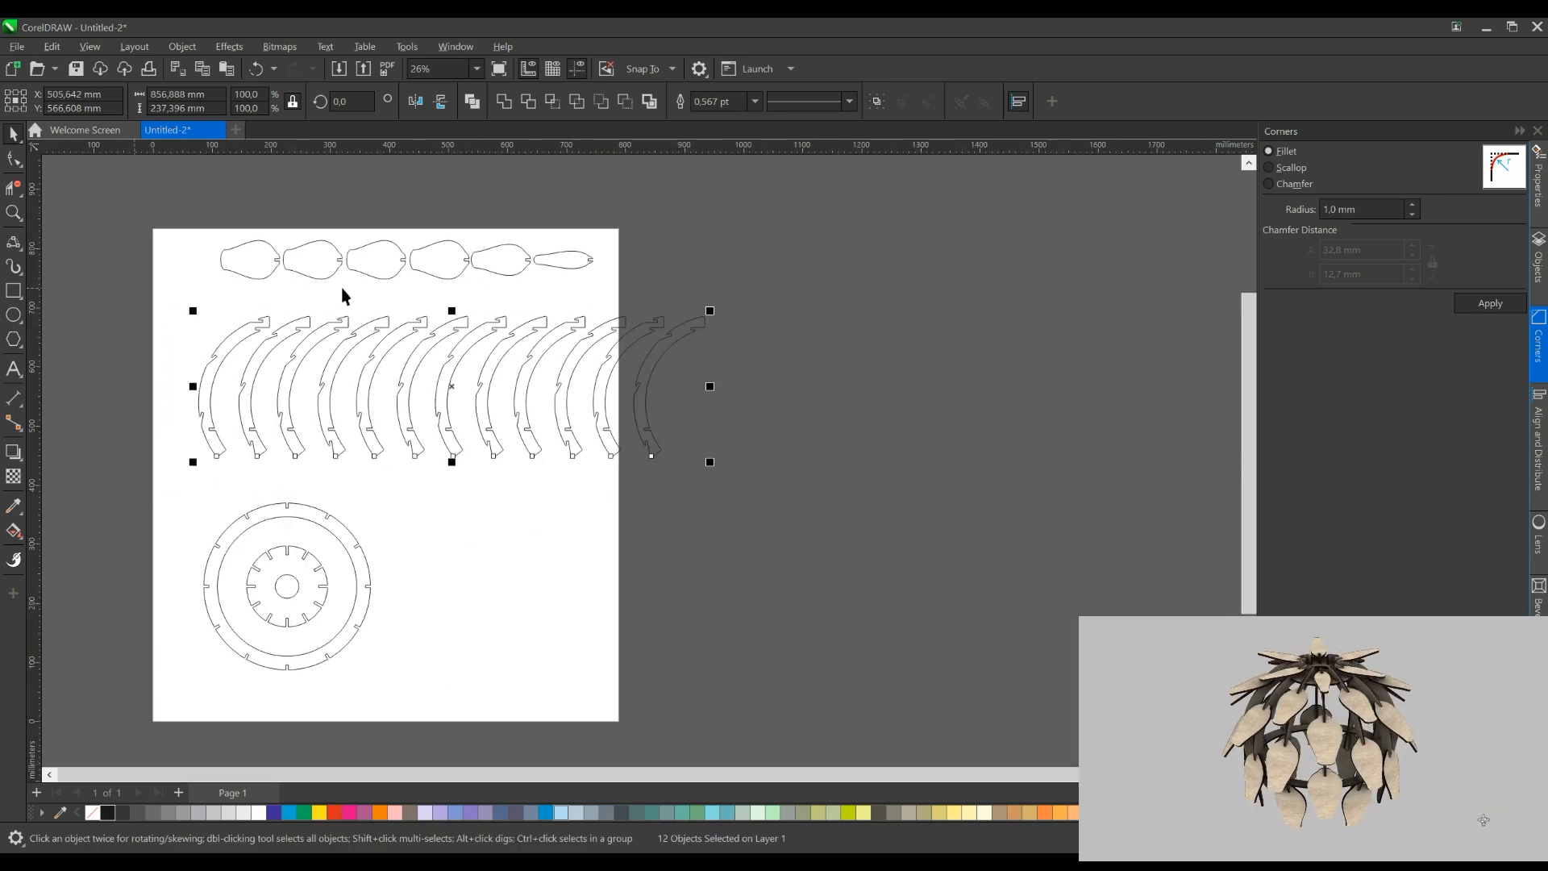
left_click(793, 360)
left_click(279, 101)
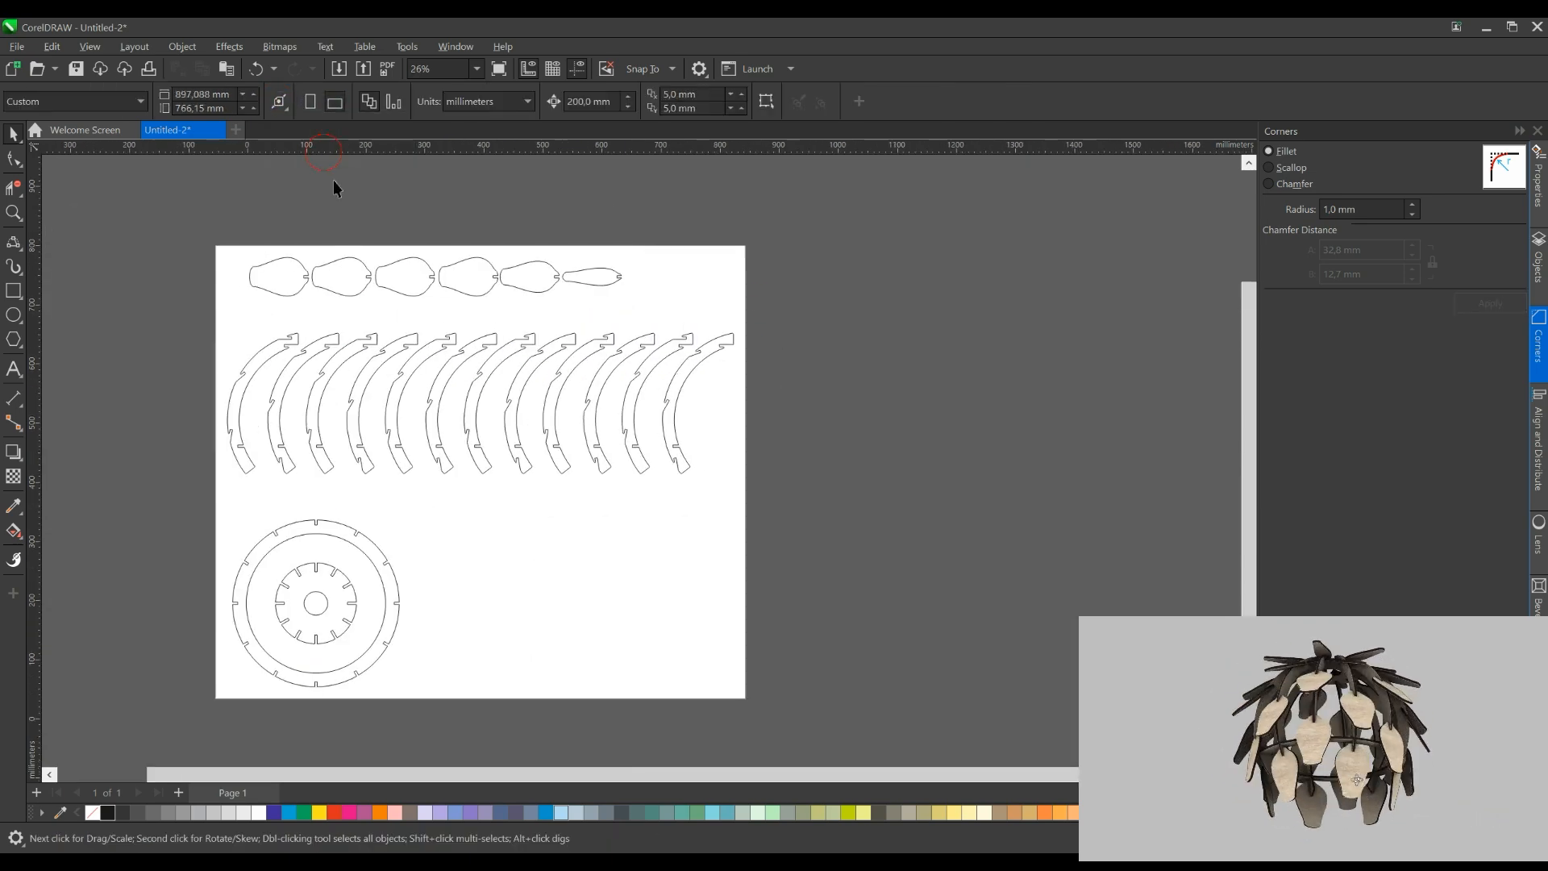
Duplicate the row of six leaves upward five times at equal spacing to make six rows
scroll(614, 324, "up", 1)
left_click_drag(180, 253, 171, 244)
left_click_drag(297, 299, 346, 424)
left_click_drag(402, 469, 402, 414)
right_click(402, 414)
key("ctrl+r")
key("ctrl+r")
key("ctrl+r")
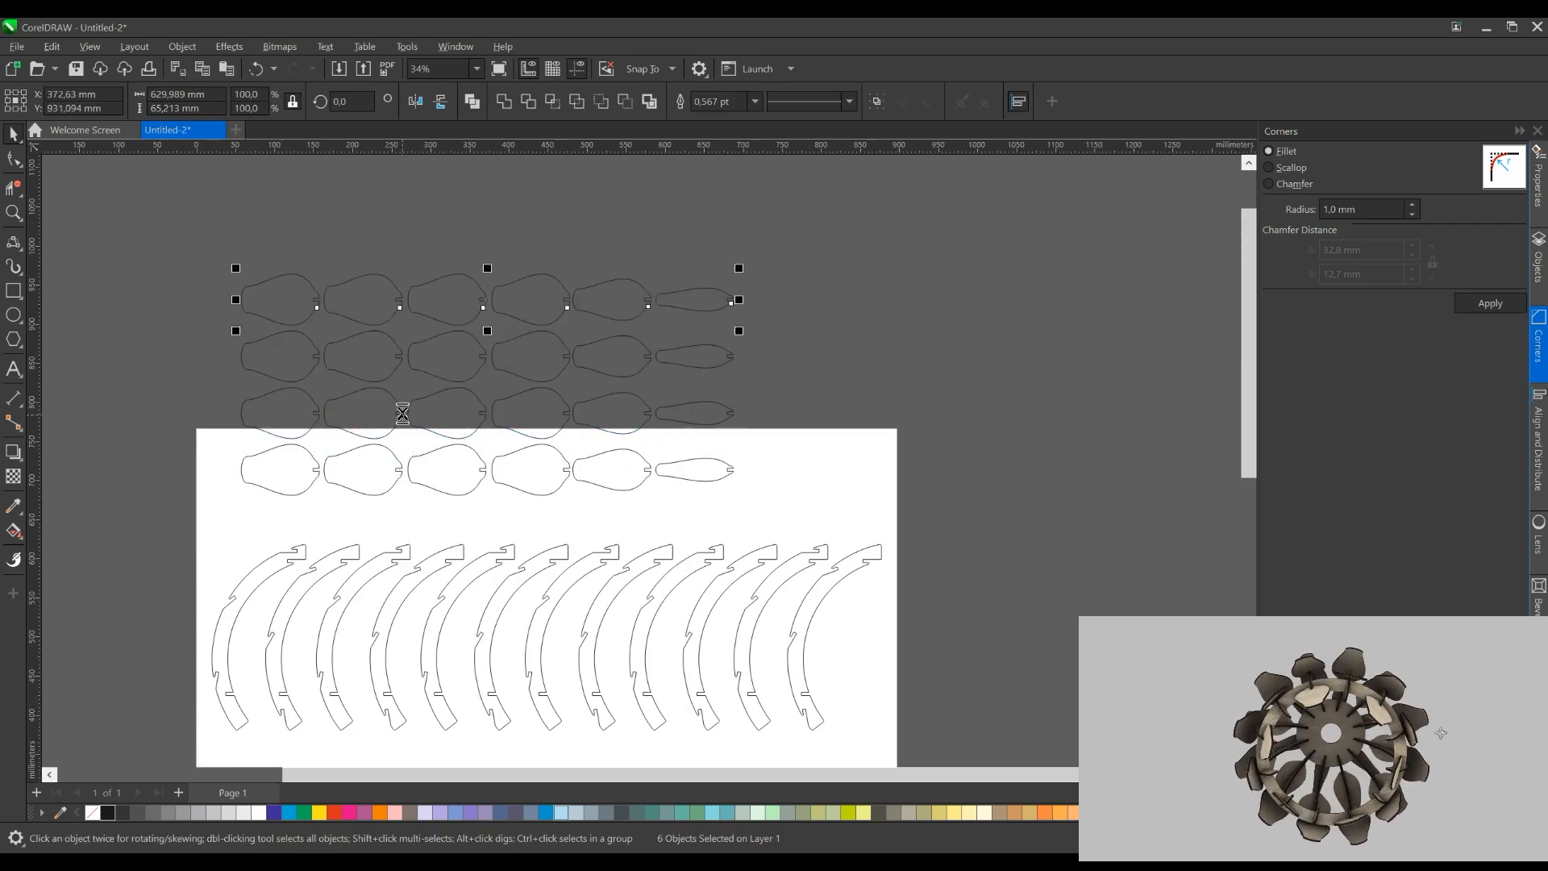
scroll(402, 412, "down", 1)
key("ctrl+r")
left_click(439, 169)
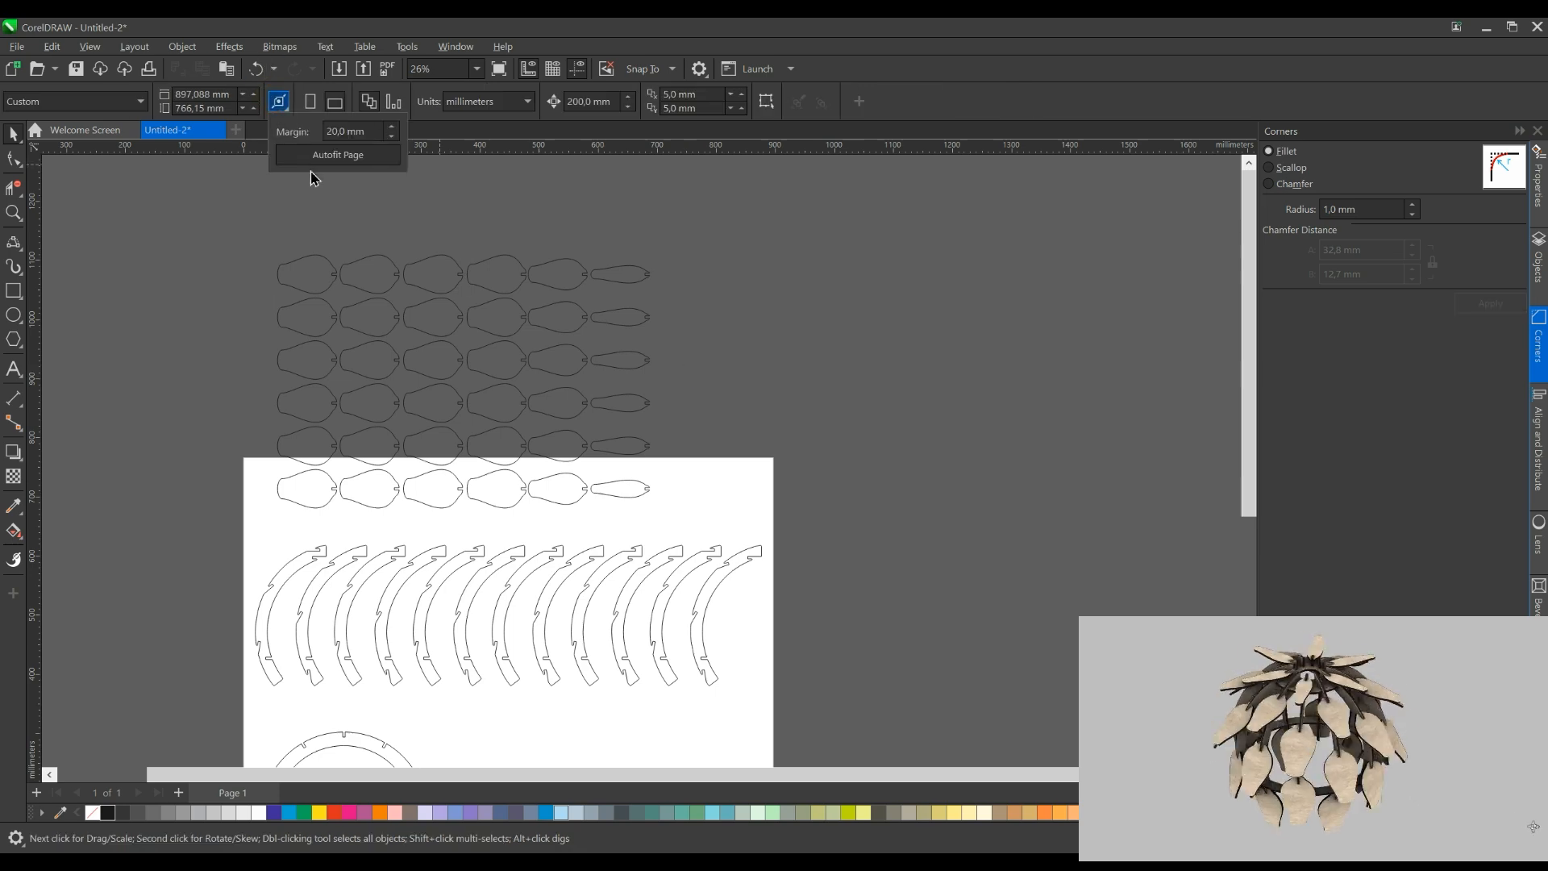